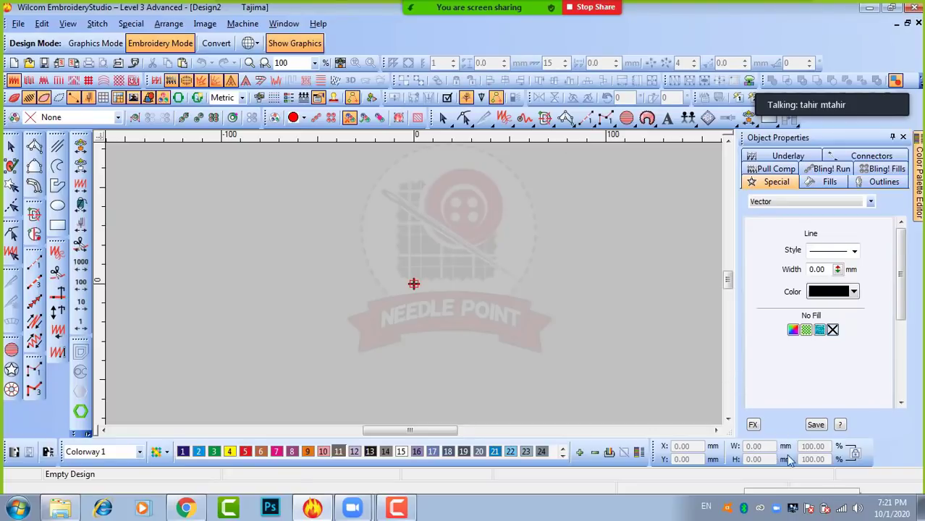
Check the wireless network connection and the speaker and headphone volume levels, and return to the embroidery design.
click(842, 507)
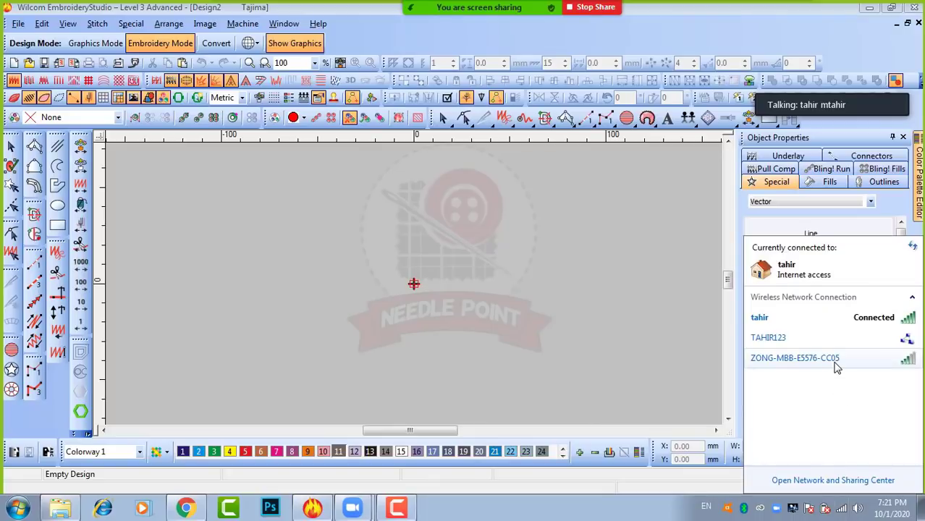
click(858, 508)
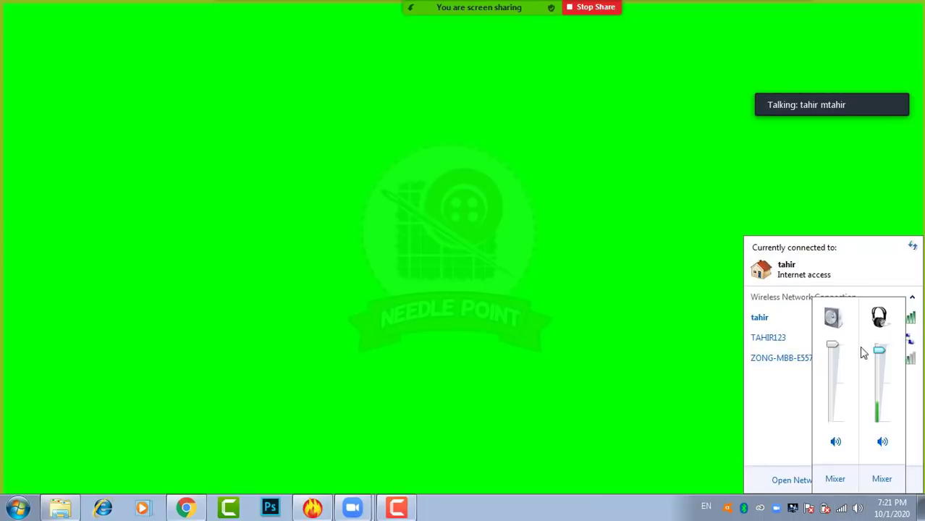
click(878, 479)
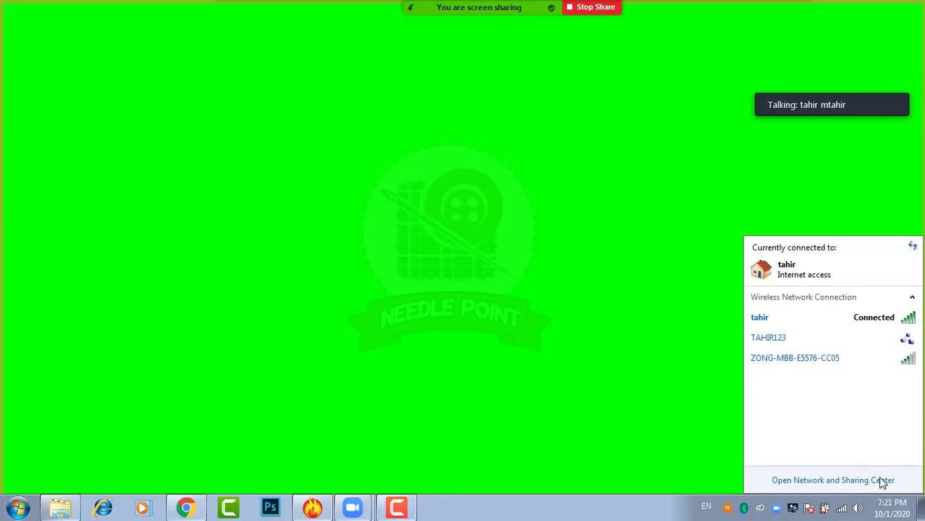
click(858, 508)
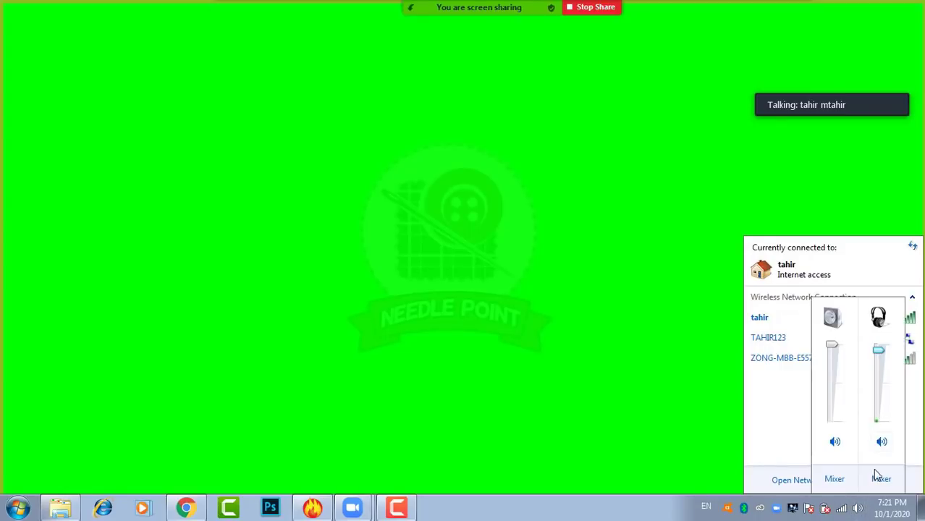
click(836, 483)
click(836, 481)
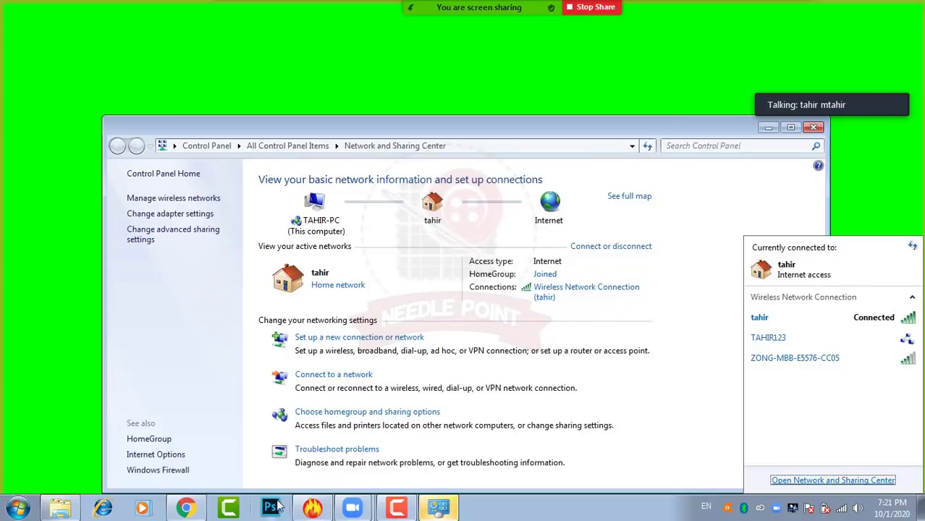
click(313, 510)
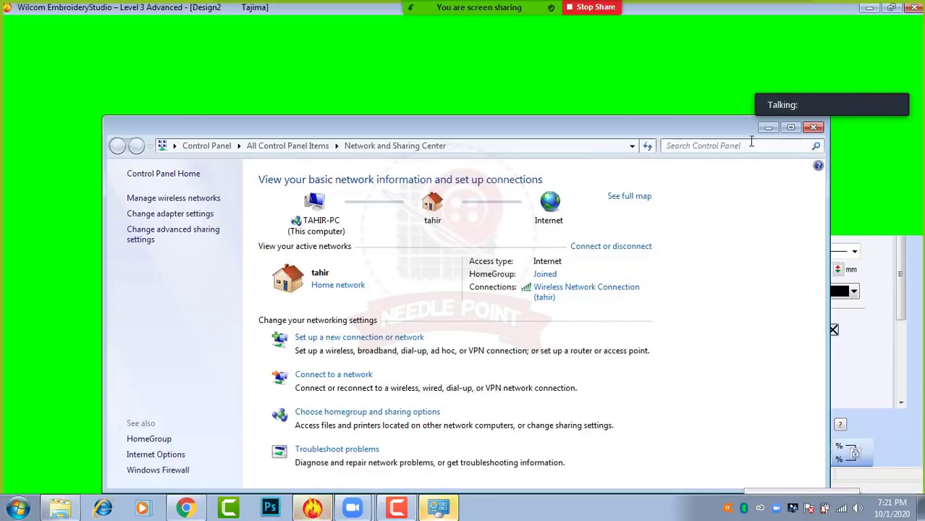
click(813, 128)
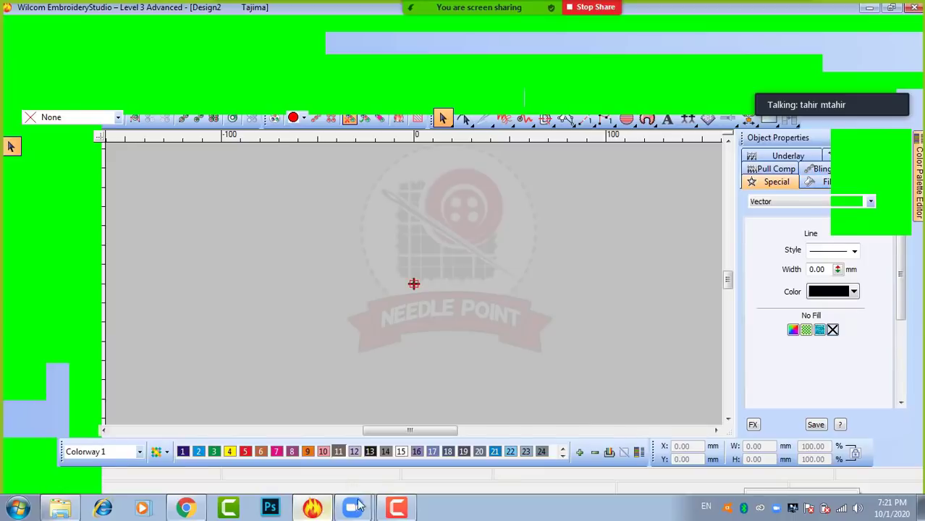
mouse_move(365, 512)
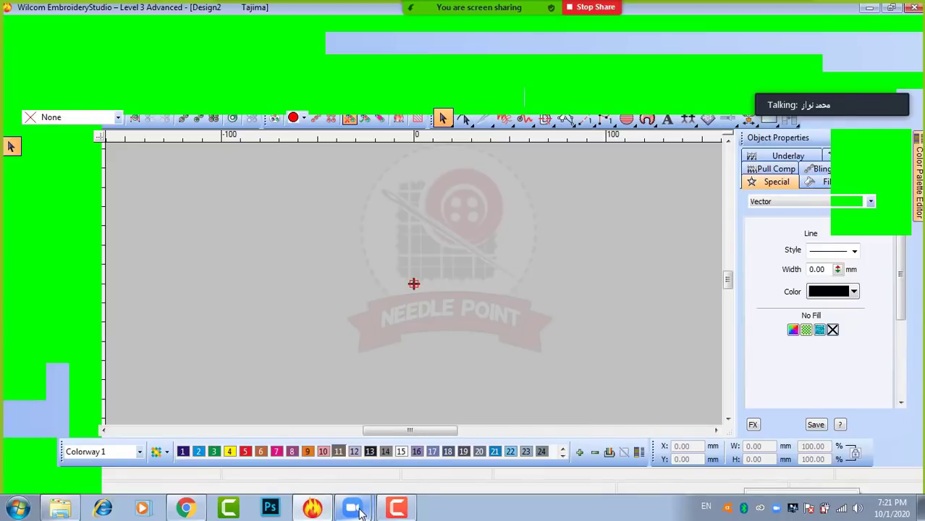
click(397, 509)
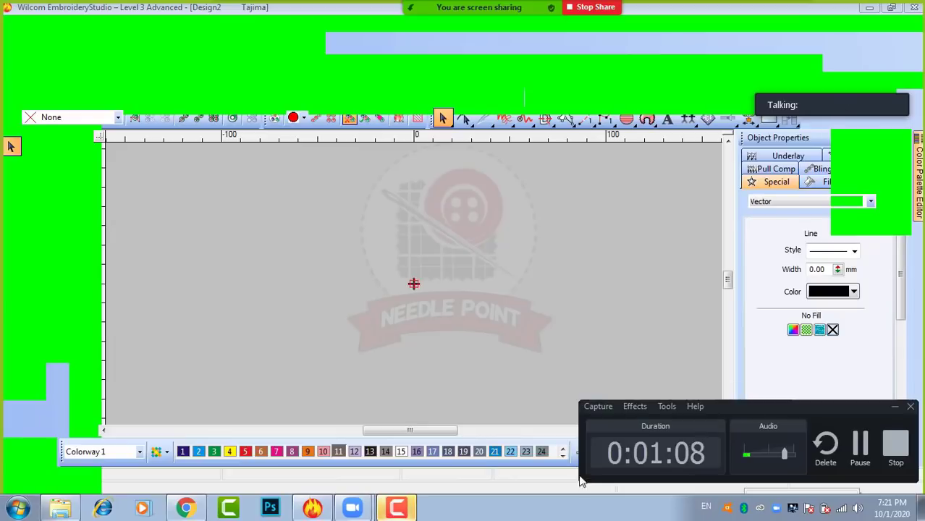
click(895, 406)
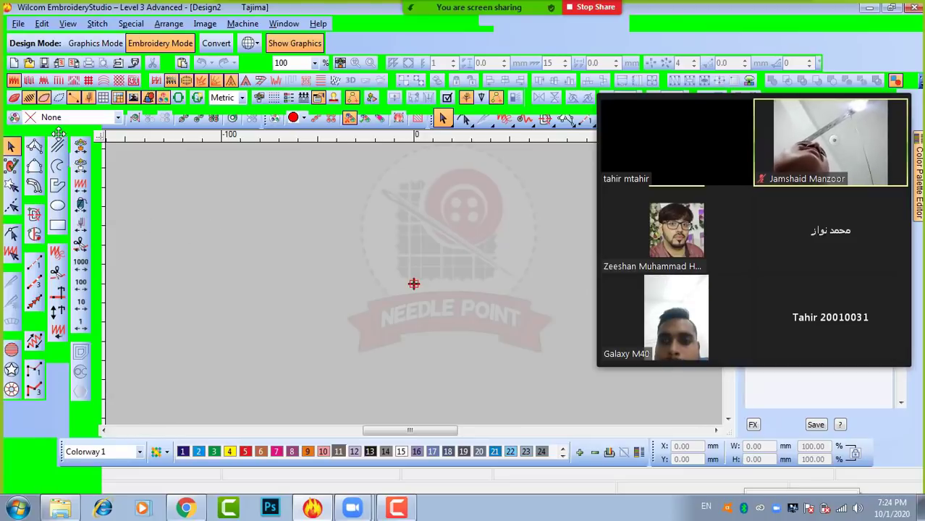
Undock the Drawing Tools toolbar and place it as a floating palette in the upper-left part of the design canvas.
mouse_move(58, 135)
mouse_down()
mouse_move(284, 220)
mouse_move(275, 178)
mouse_up()
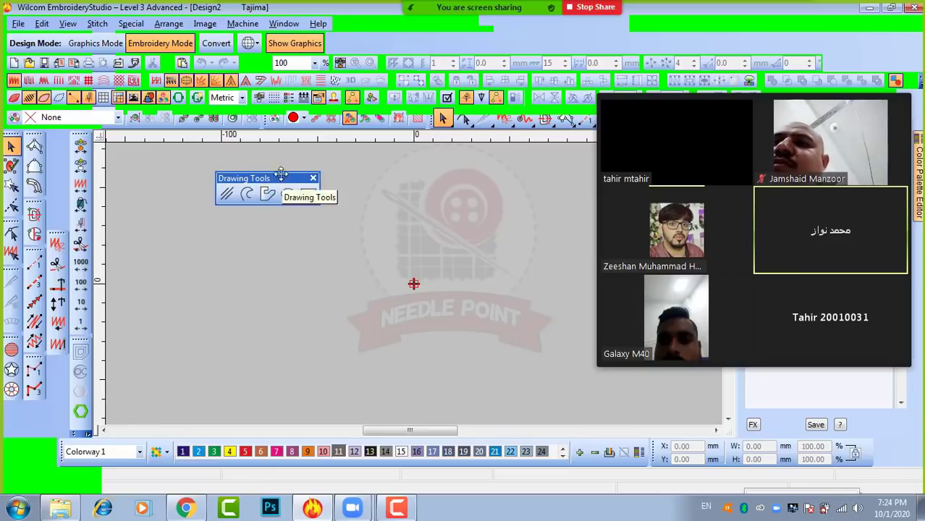
drag(280, 176, 252, 160)
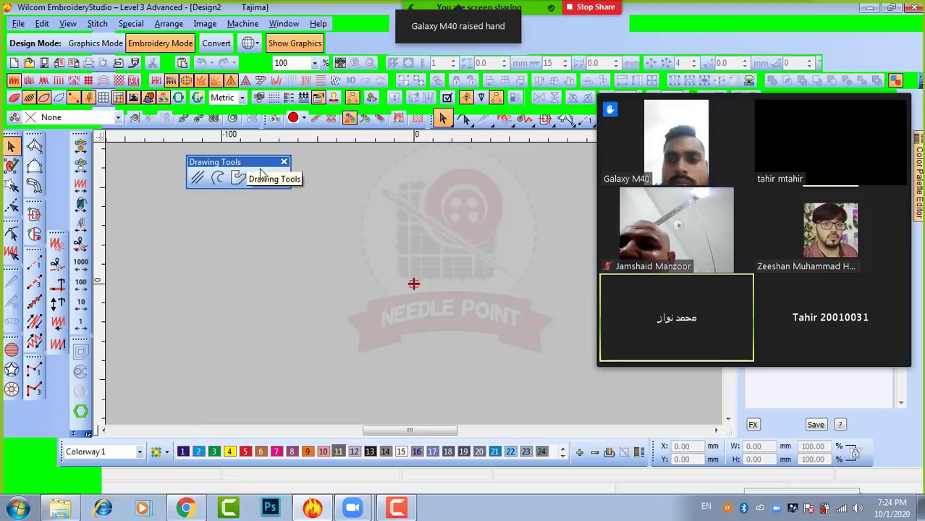
click(873, 9)
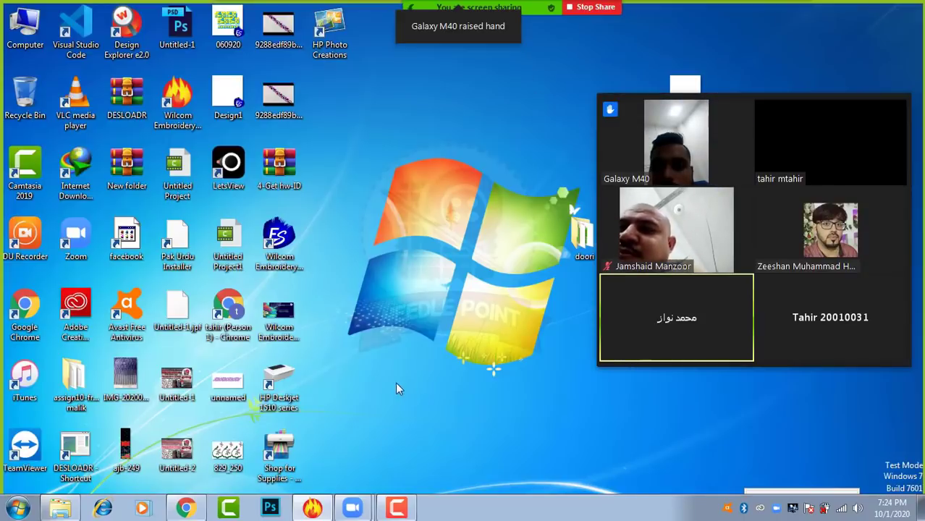
mouse_move(348, 515)
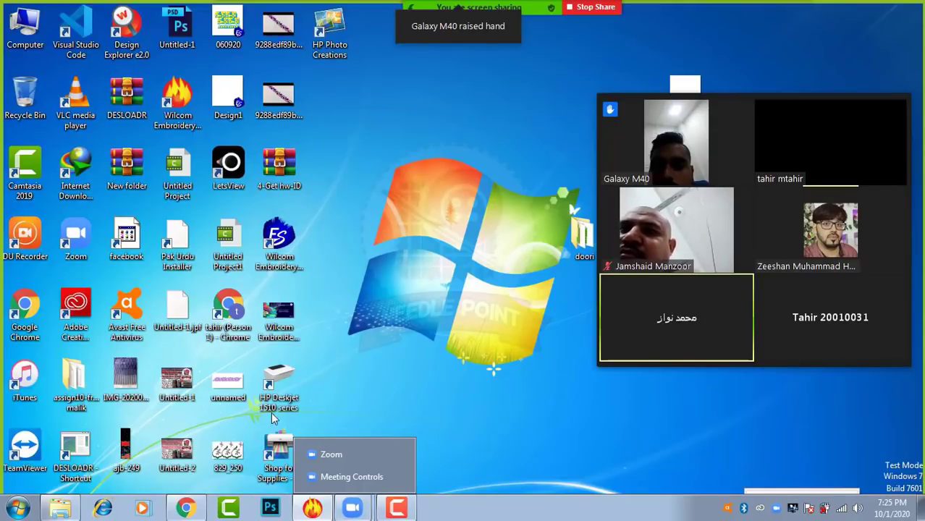
click(312, 508)
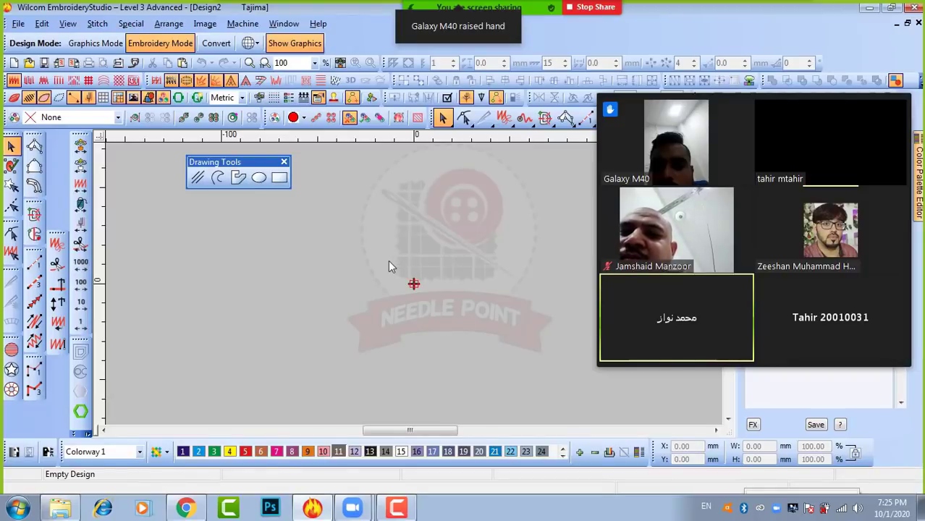
Switch to Chrome, search Google in a new tab for "embroidery designs" and browse the image results.
click(186, 507)
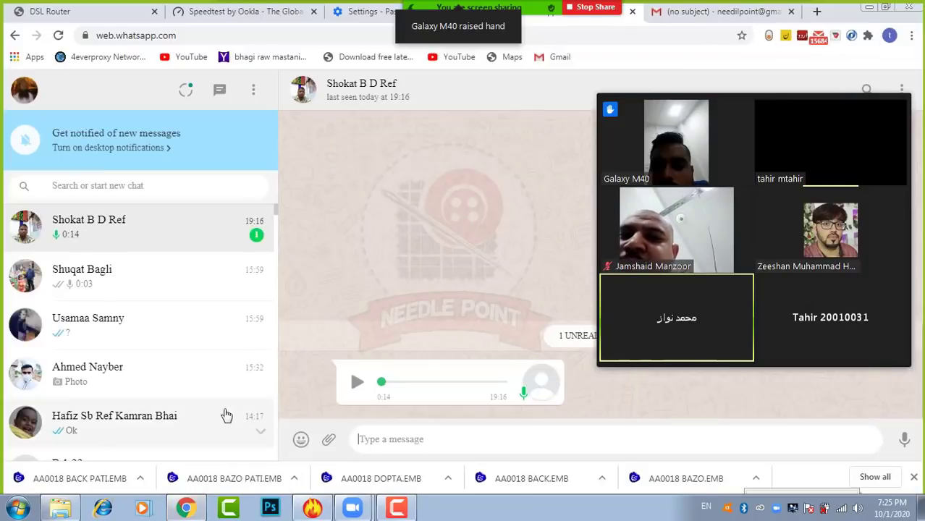
click(783, 27)
click(817, 11)
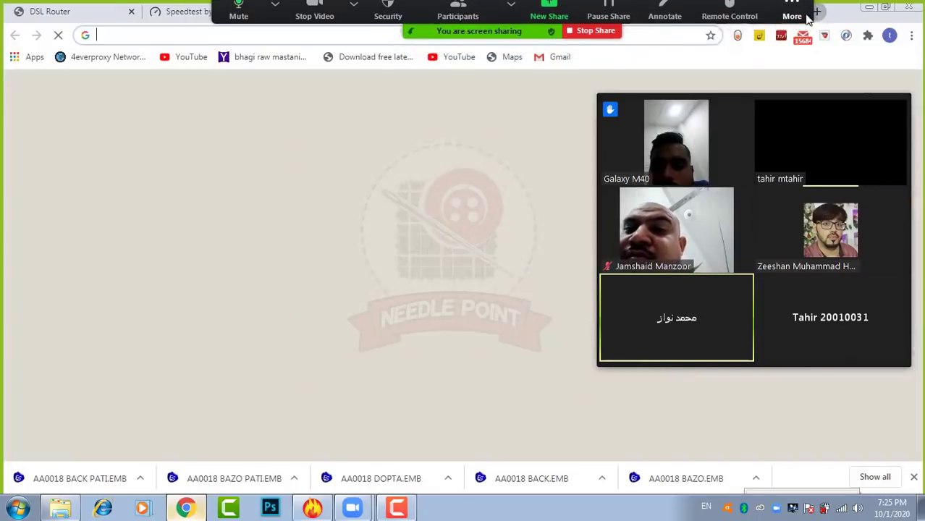
click(303, 351)
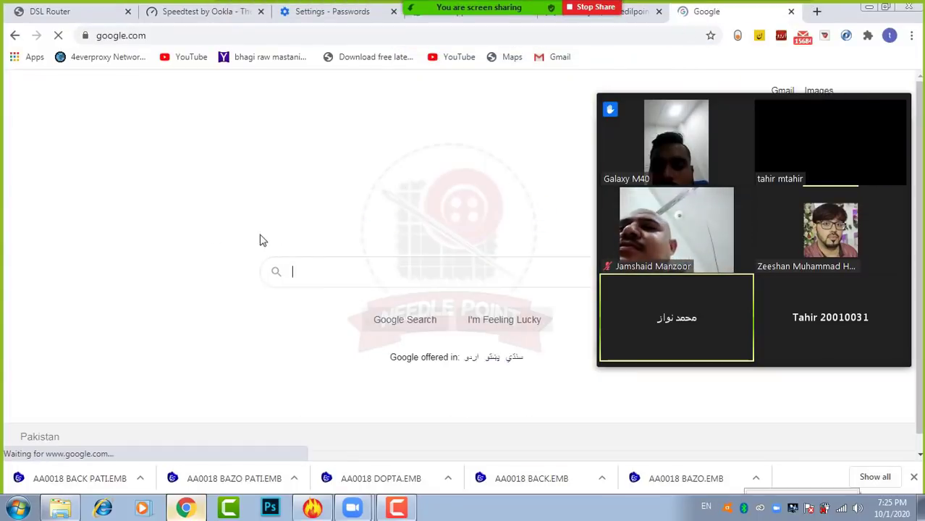
click(312, 258)
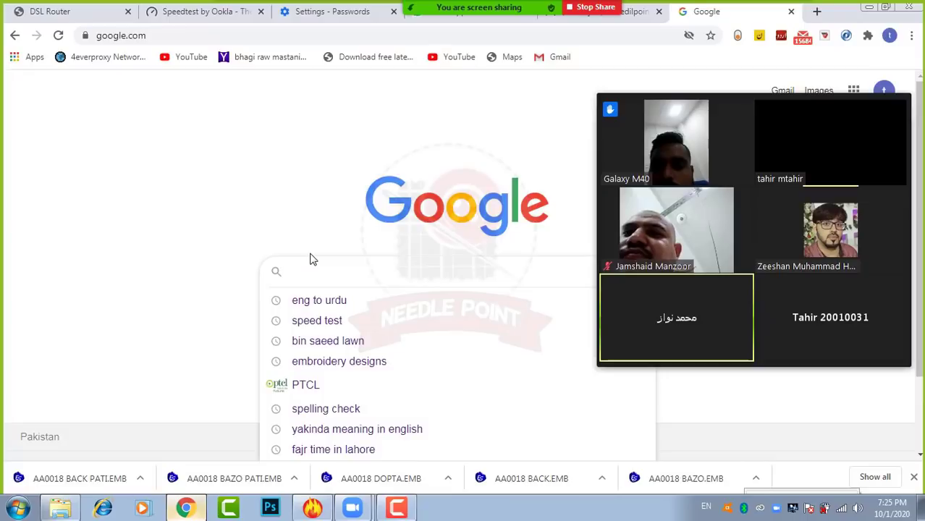
text(em)
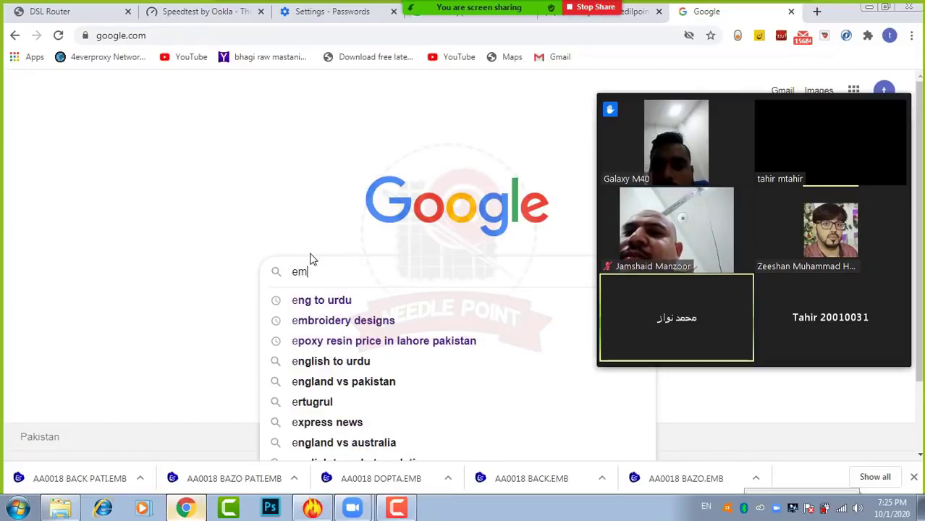
click(356, 302)
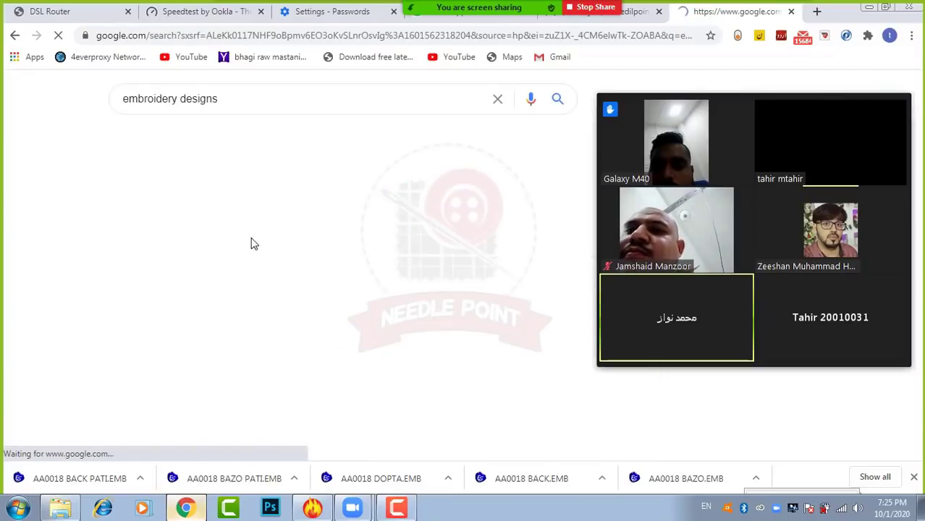
click(191, 142)
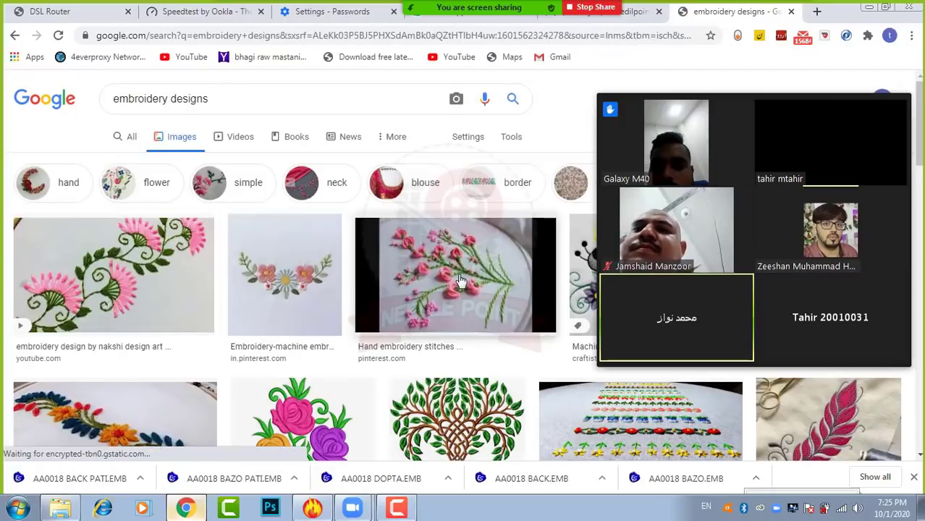
scroll(475, 331, down, 2)
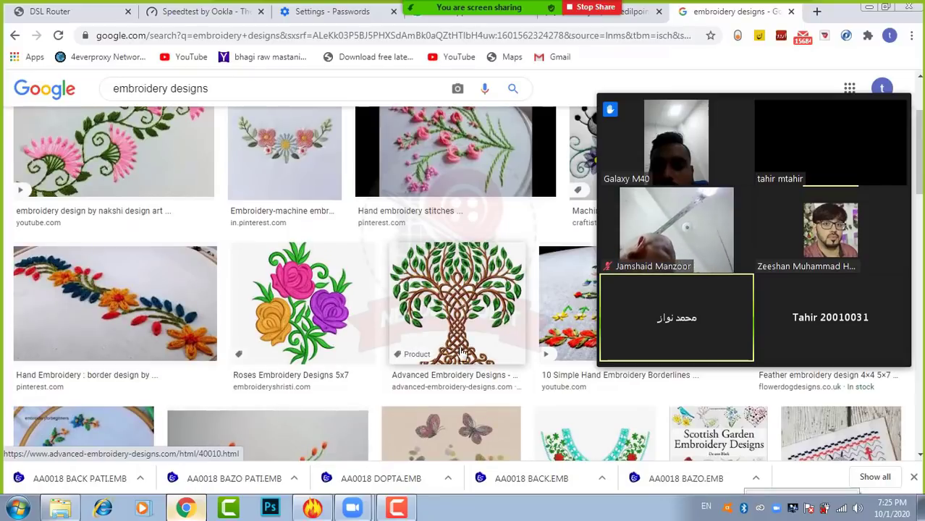
scroll(463, 342, up, 1)
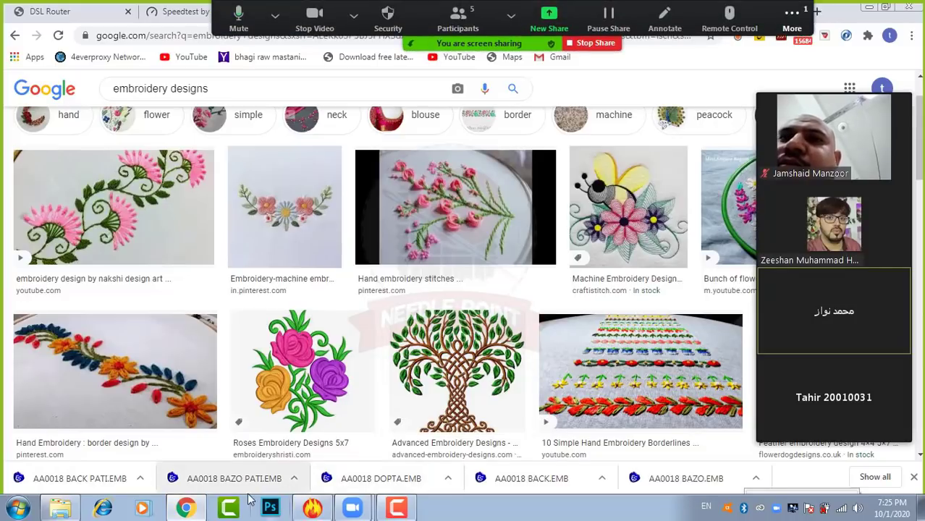
Switch to Windows Explorer and open Local Disk (C:).
click(64, 511)
click(62, 288)
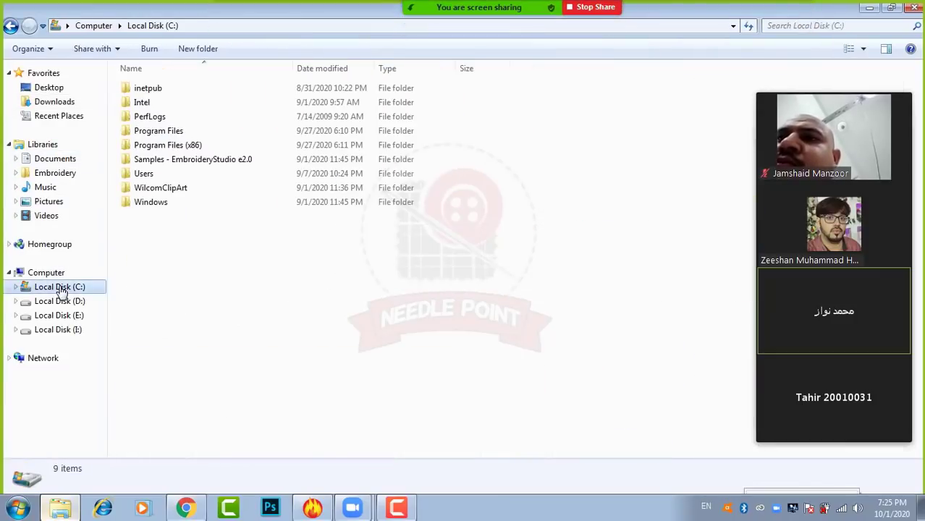
double_click(165, 148)
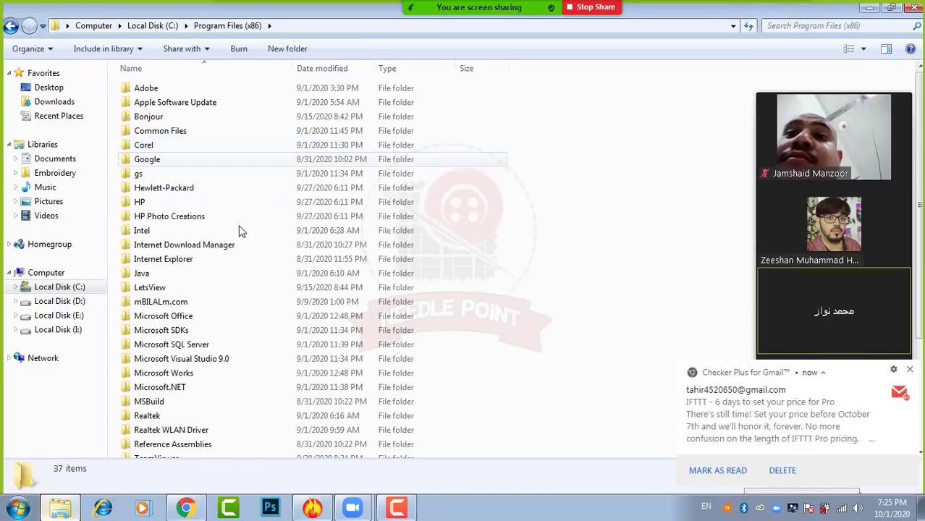
click(911, 371)
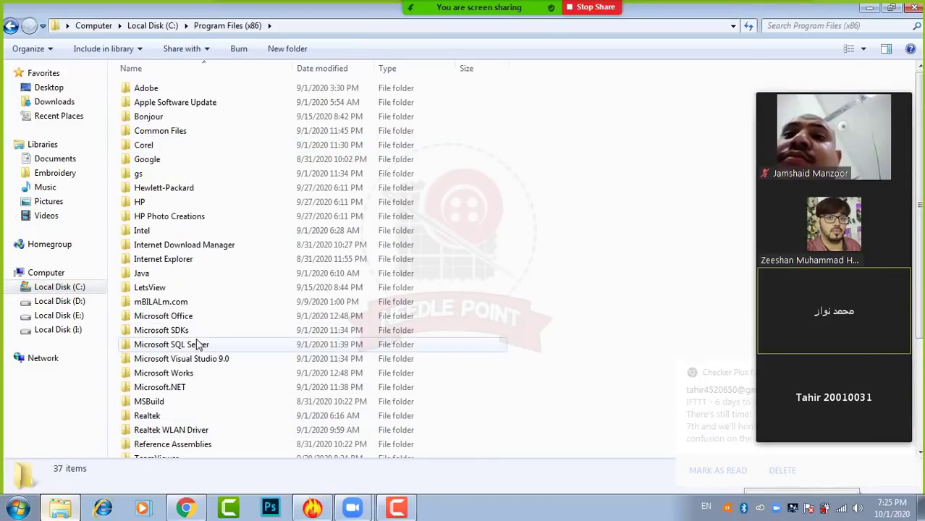
click(10, 25)
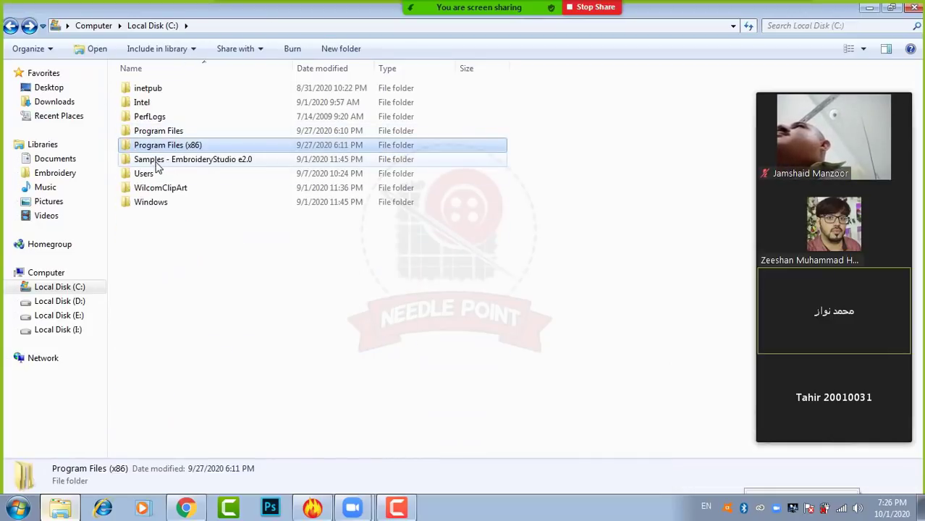
Open the Images folder inside Samples - EmbroideryStudio e2.0 and collapse the meeting's video thumbnails covering the files.
double_click(220, 163)
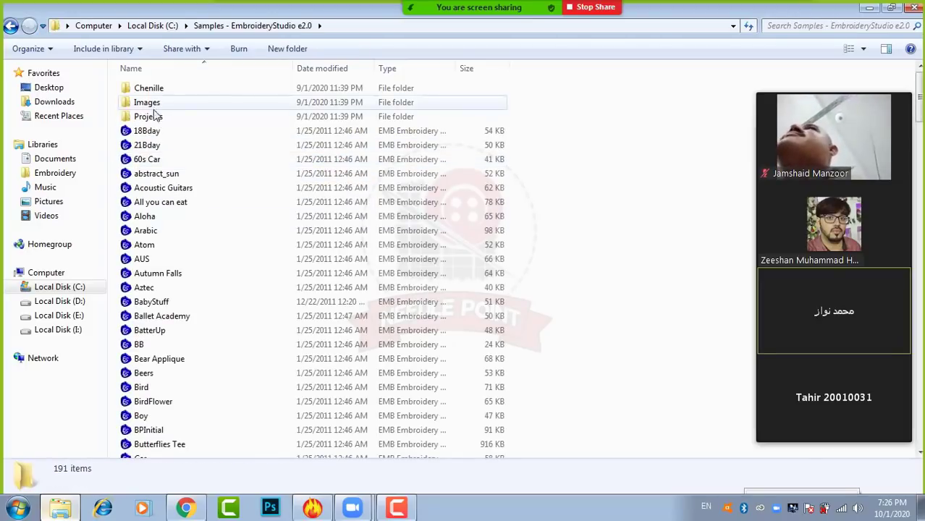
double_click(153, 107)
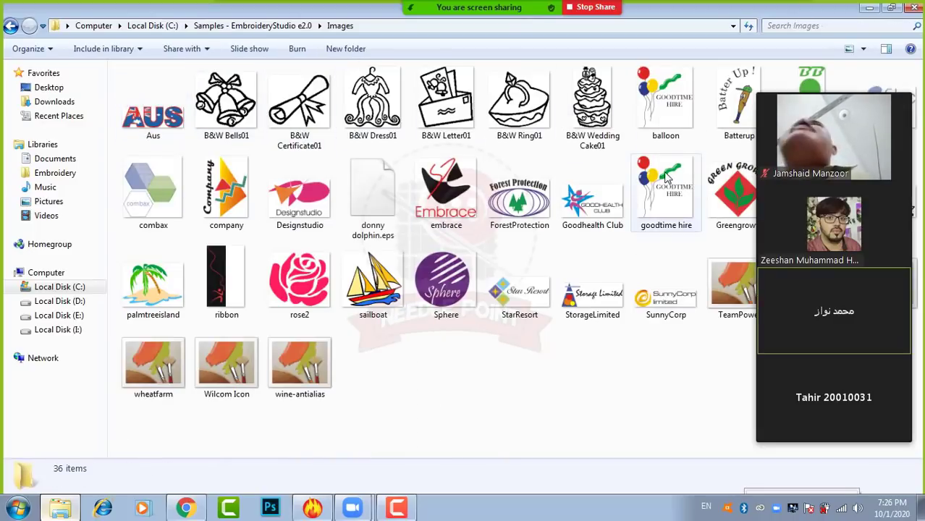
click(765, 87)
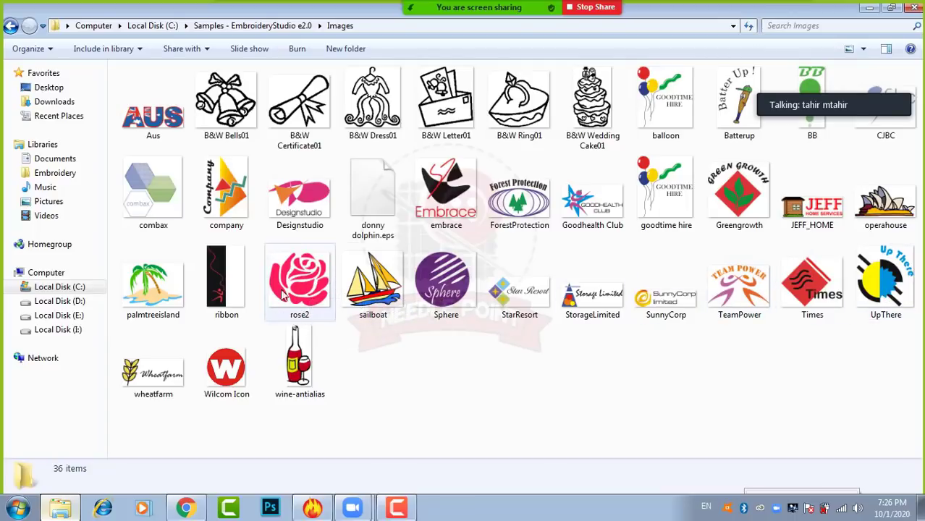
Select the rose2 image and arrange the Explorer window over the EmbroideryStudio workspace with rose2 and the empty canvas both in view.
click(306, 288)
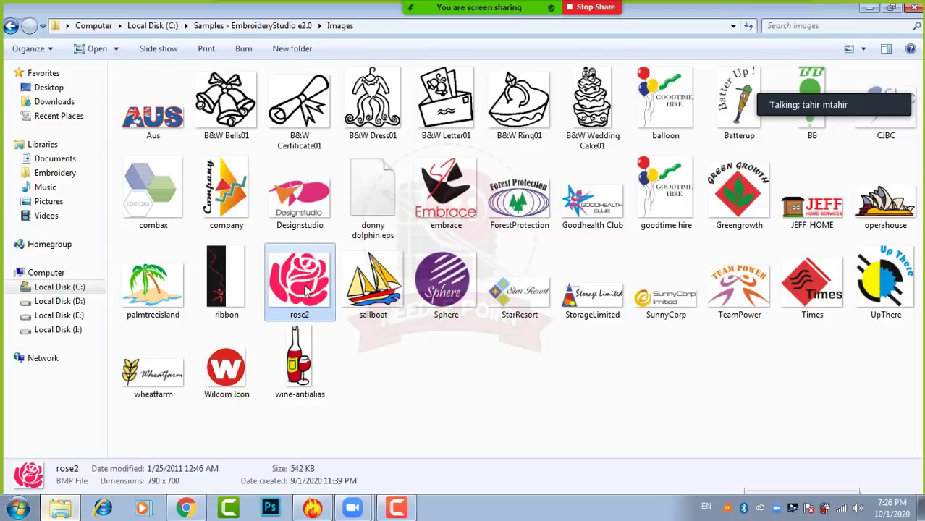
drag(293, 282, 375, 395)
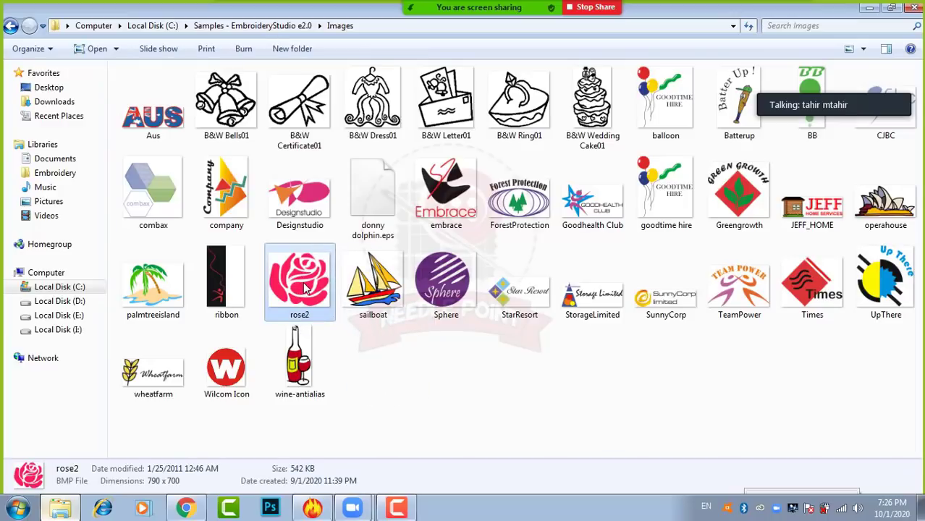
click(319, 510)
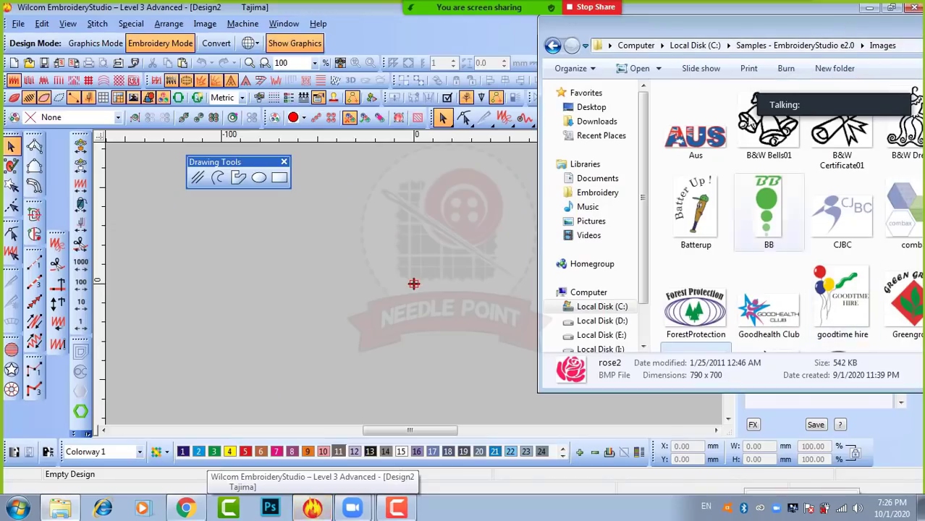
drag(790, 26, 651, 14)
scroll(694, 210, down, 3)
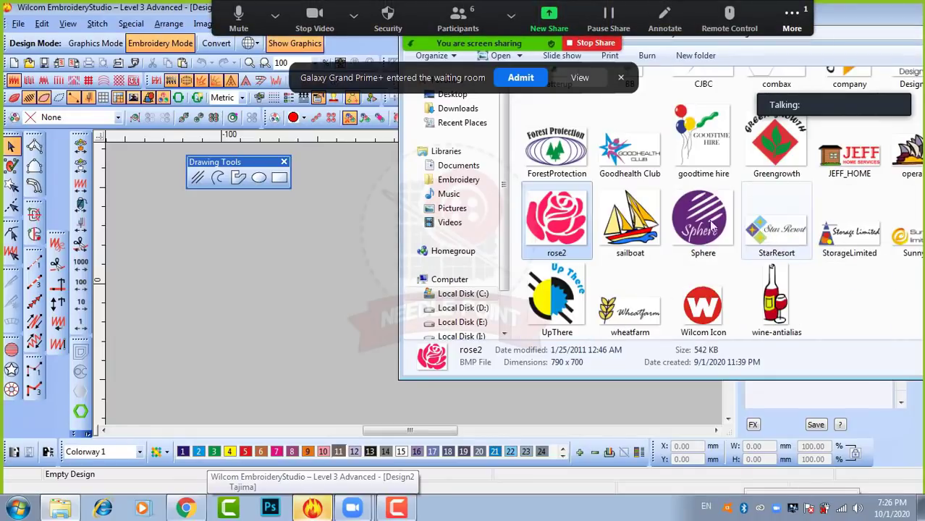
Admit the waiting participant to the meeting and place the rose2 image from Explorer on the EmbroideryStudio canvas.
click(518, 77)
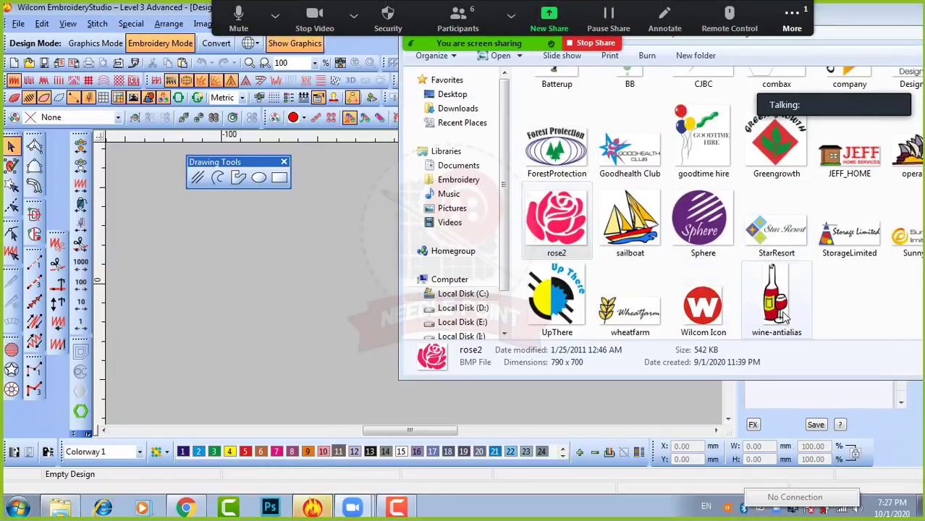
drag(550, 217, 301, 286)
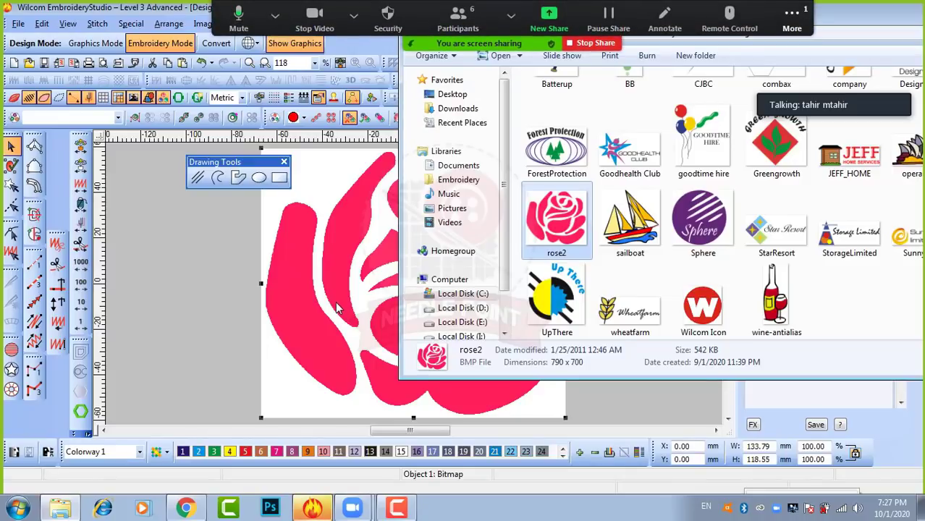
Move the rose2 file to the Recycle Bin and delete the placed rose bitmap from the design.
key(Delete)
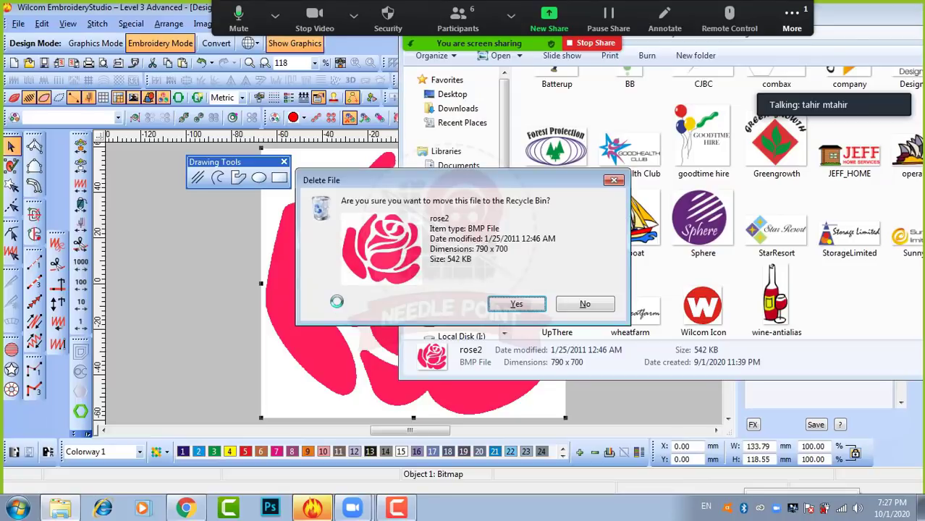
click(527, 307)
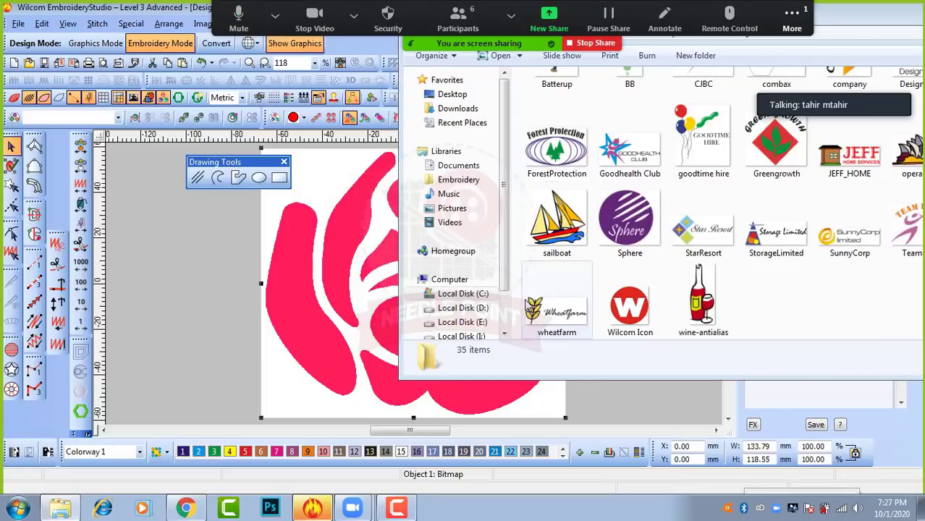
click(205, 24)
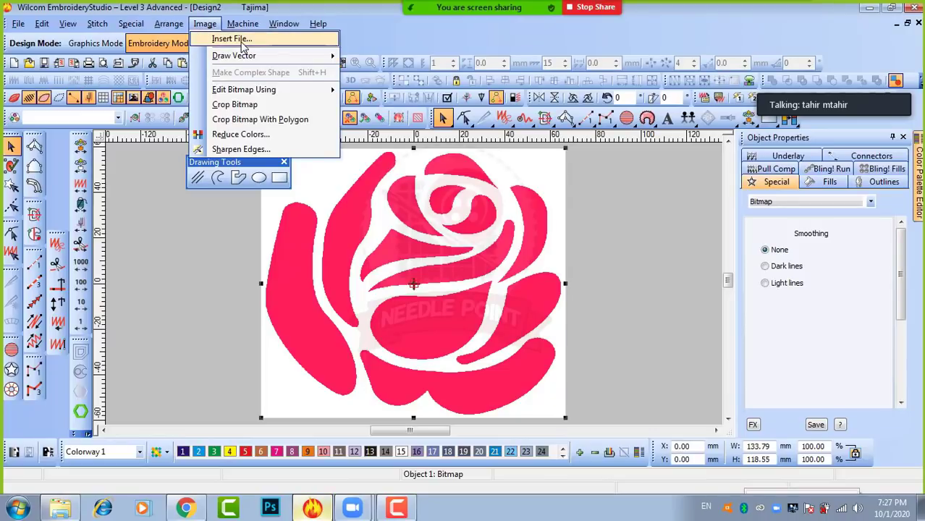
click(699, 307)
key(Delete)
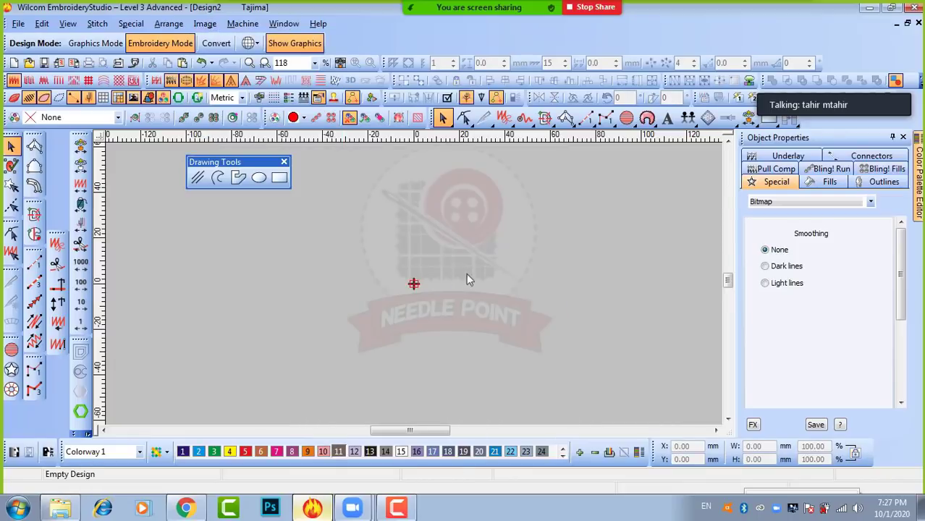
Start inserting an image file and browse to Images inside Samples - EmbroideryStudio e2.0 on Local Disk (C:).
click(205, 23)
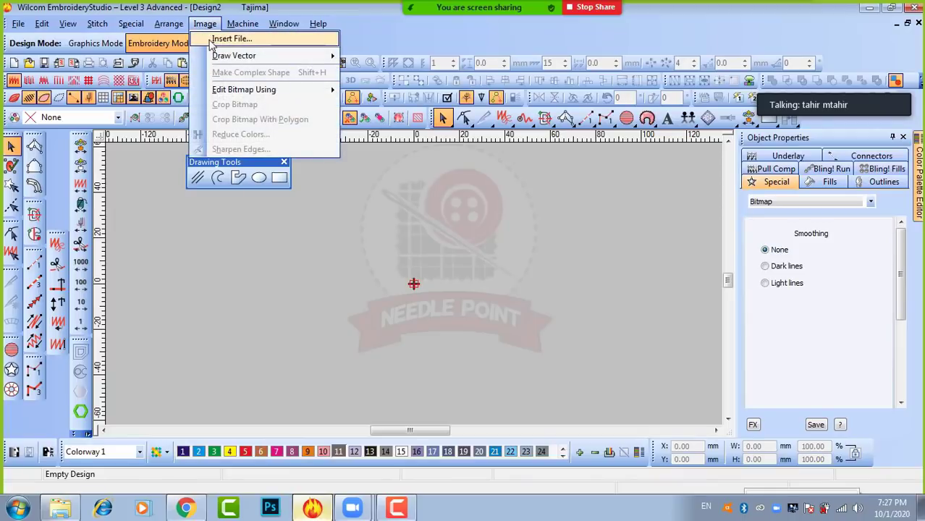
click(230, 39)
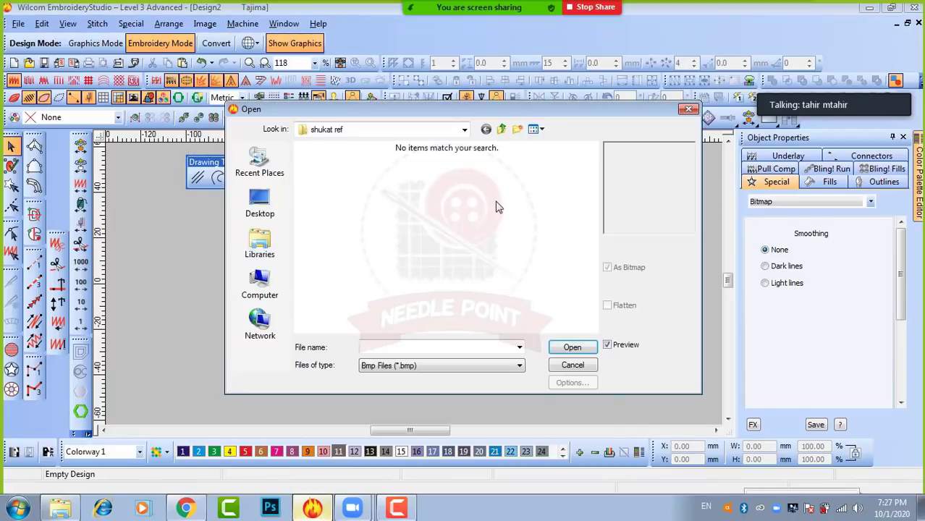
click(259, 283)
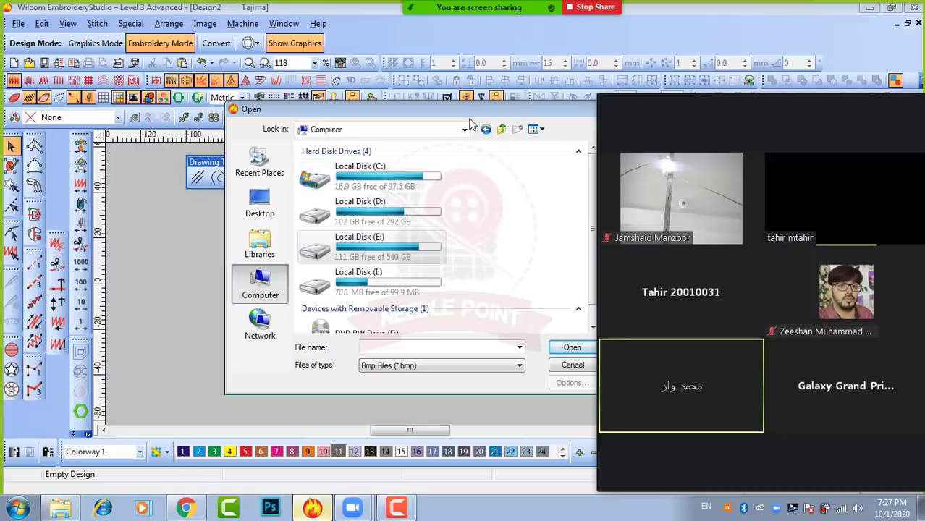
drag(468, 116, 386, 106)
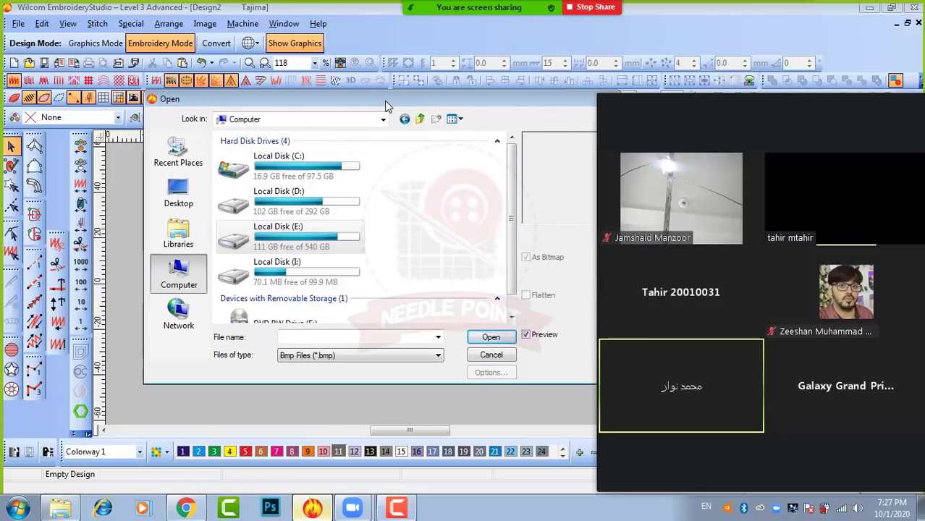
double_click(301, 173)
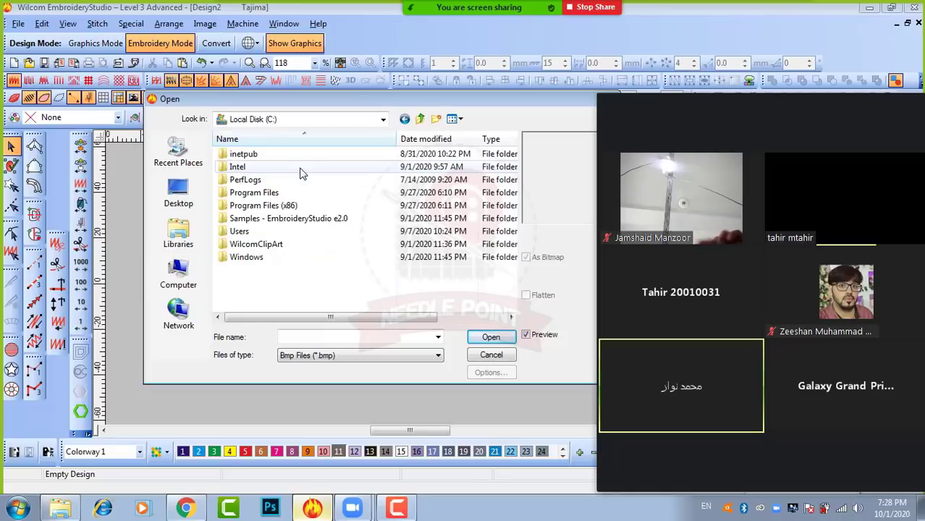
double_click(298, 219)
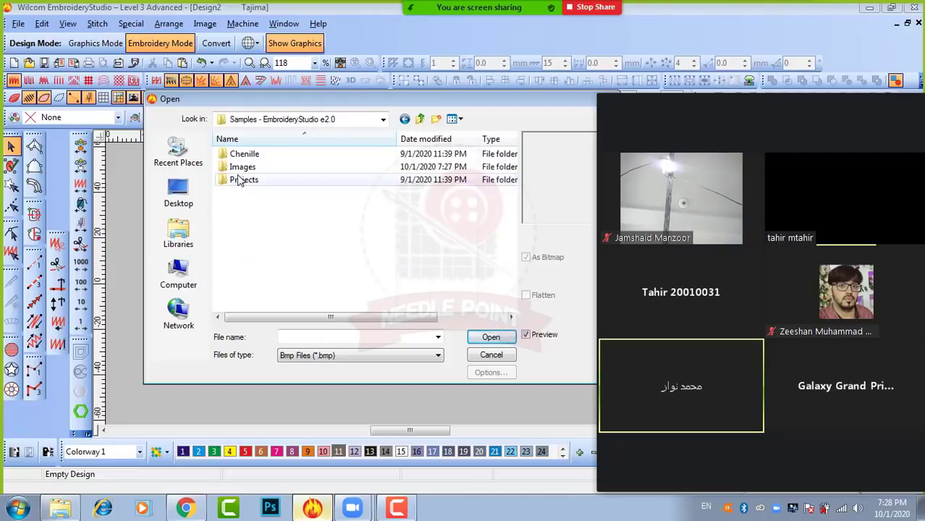
double_click(245, 170)
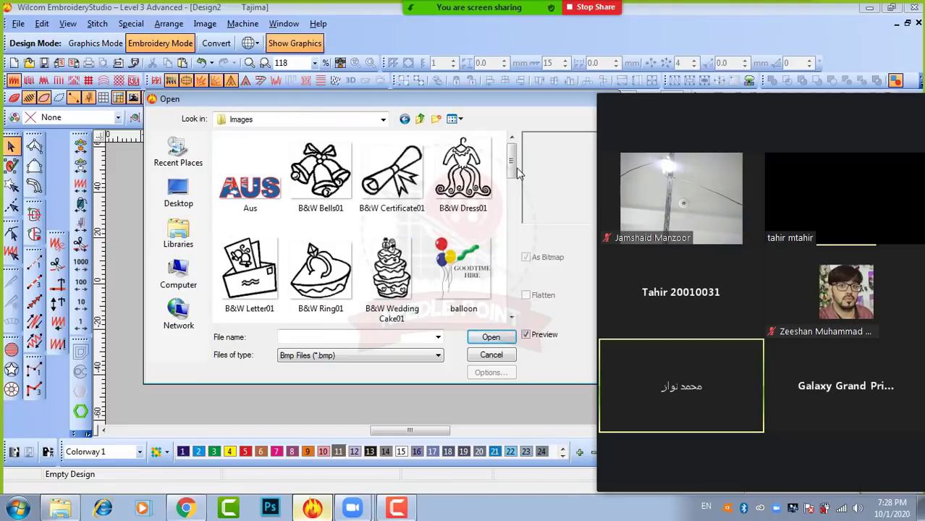
Look through the Images folder with the file type set to All Files, and cancel the image insertion.
drag(512, 168, 511, 319)
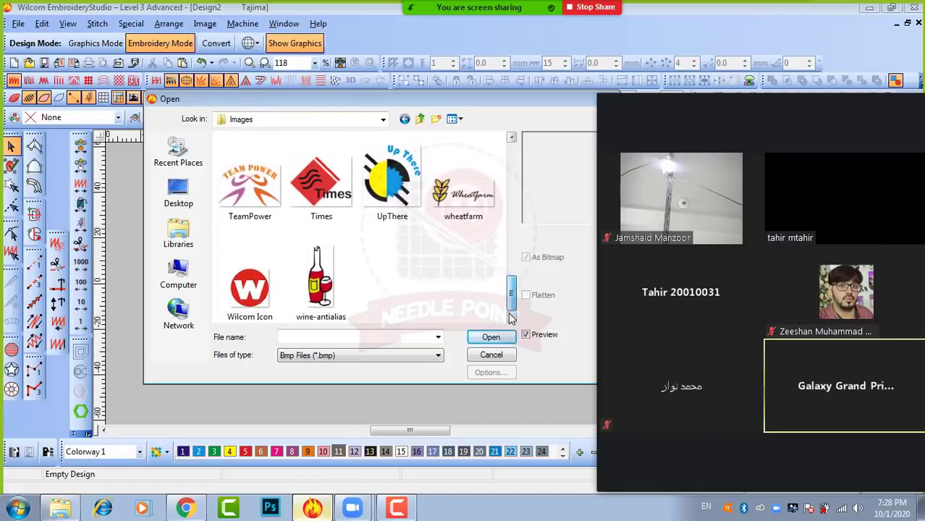
click(438, 354)
click(339, 382)
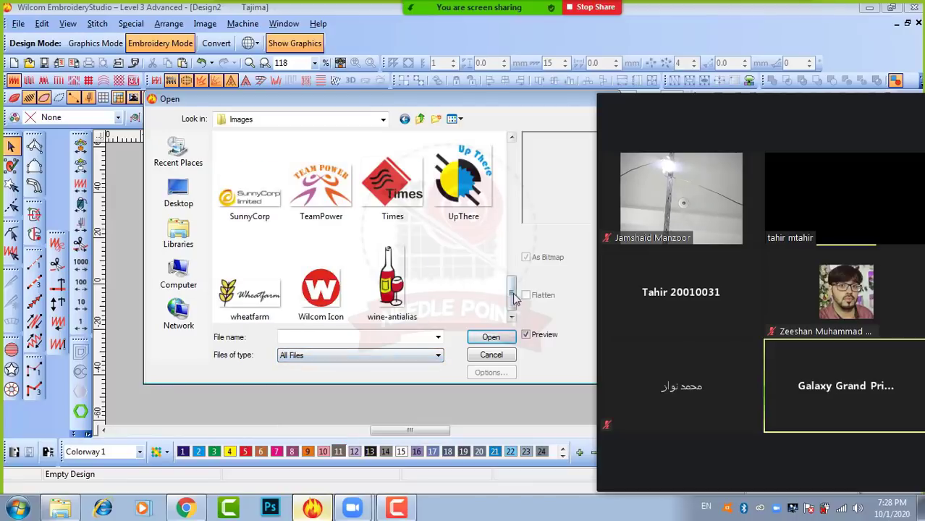
drag(512, 303, 519, 148)
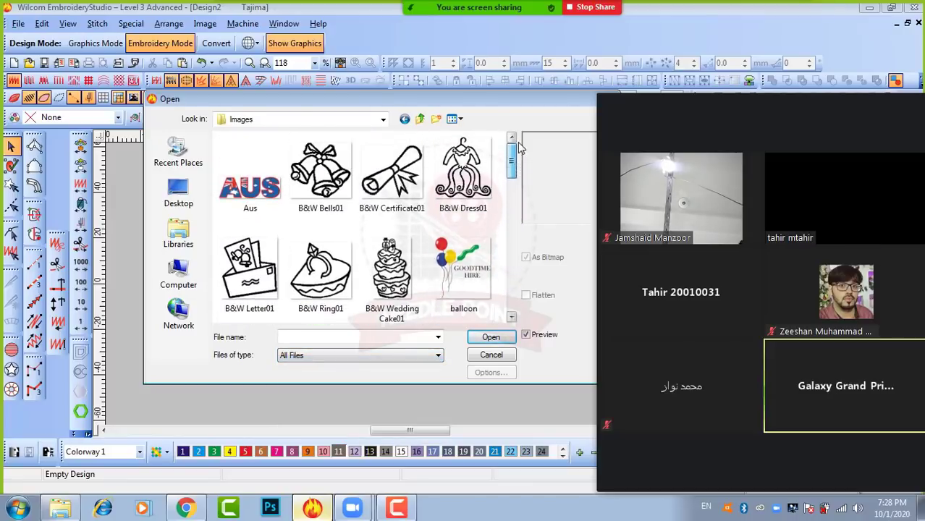
click(508, 356)
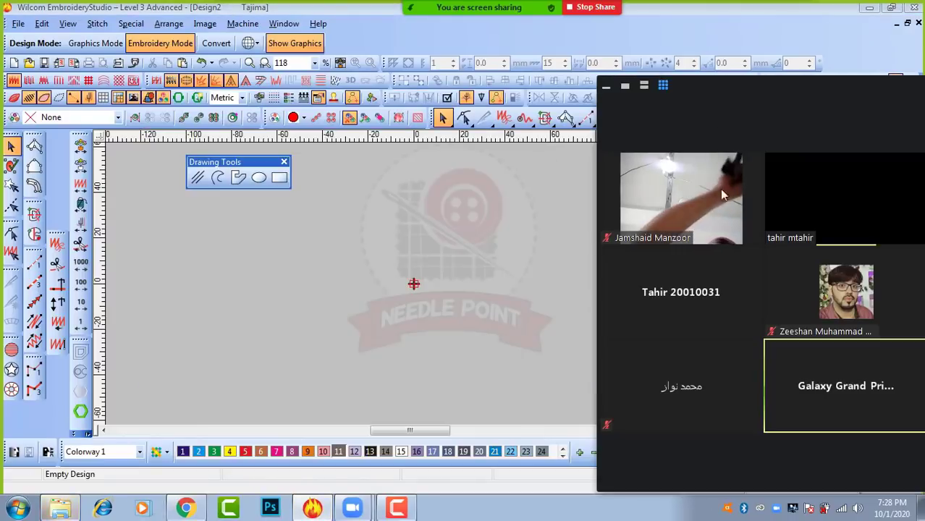
Return to the Images folder in Explorer, undo the deletion of rose2 and admit the waiting meeting participant.
click(605, 86)
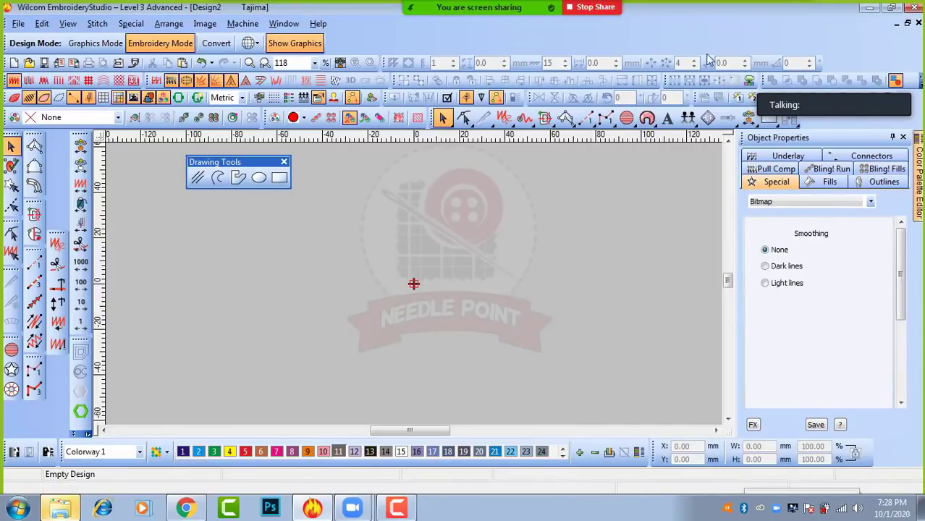
click(869, 7)
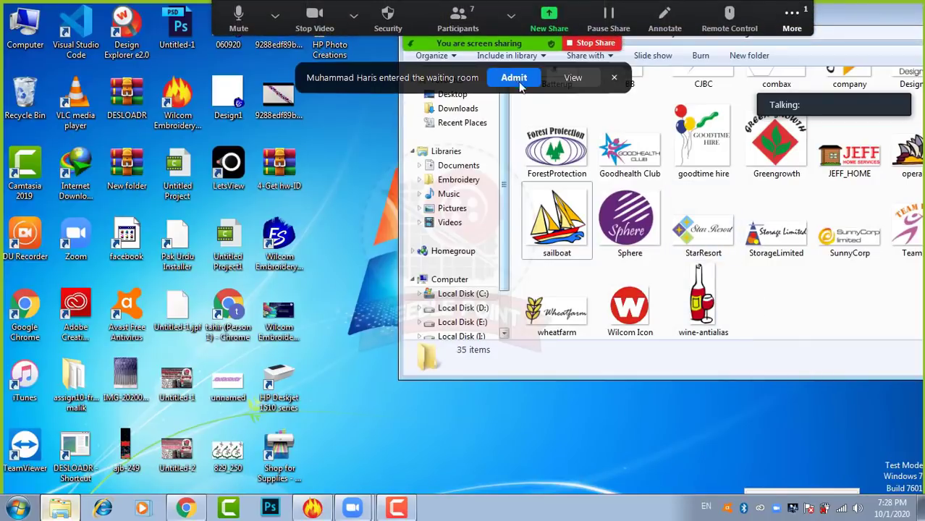
click(520, 78)
drag(881, 8, 608, 151)
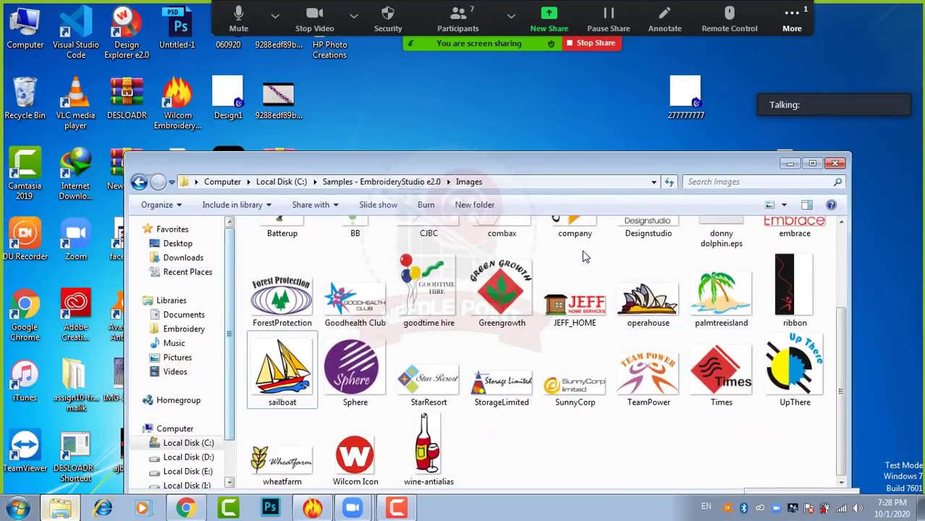
key(ctrl+z)
click(298, 362)
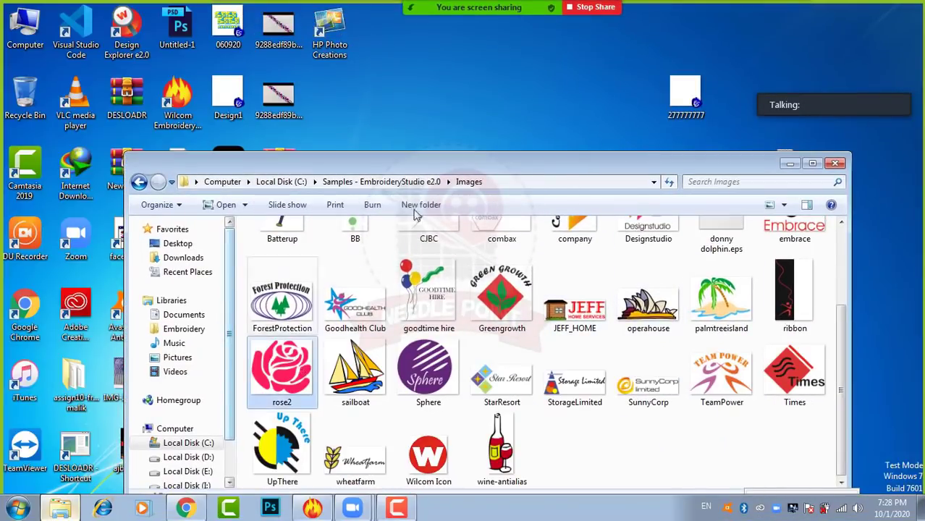
drag(568, 168, 623, 85)
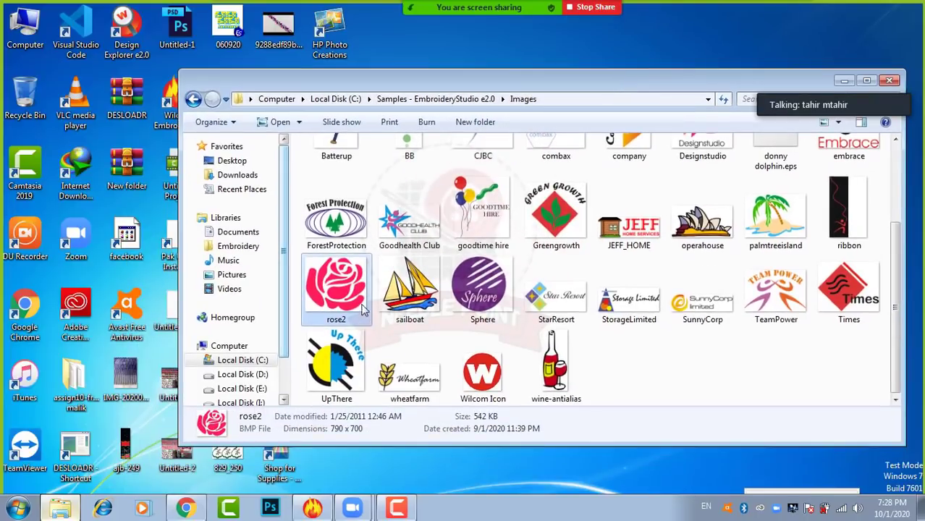
Switch back to EmbroideryStudio and delete the rose bitmap from the canvas.
click(312, 510)
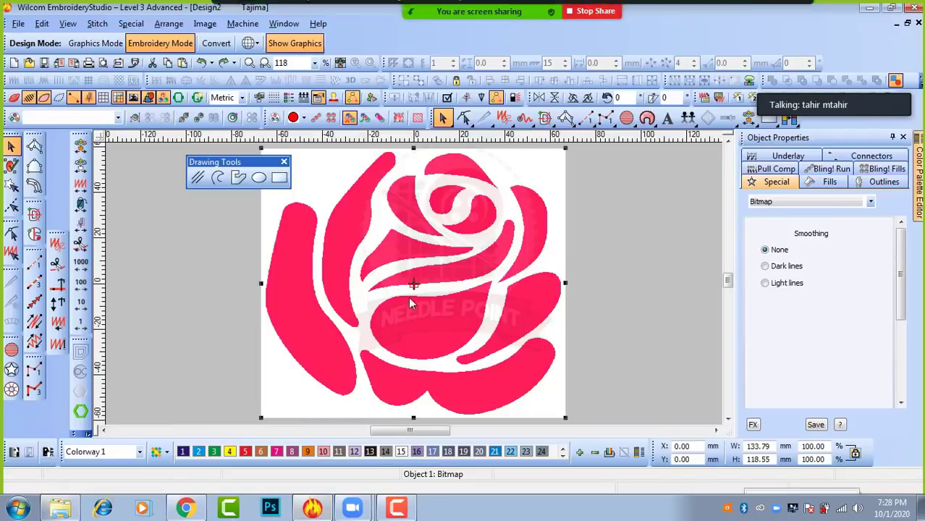
key(Delete)
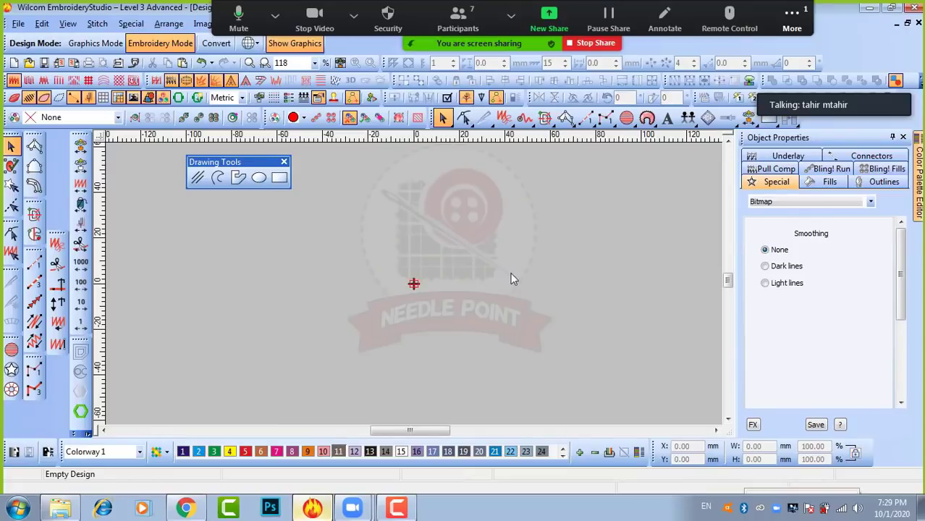
Insert the rose2 image from the Images folder of Samples - EmbroideryStudio e2.0 on Local Disk (C:) into the design.
click(275, 15)
click(204, 24)
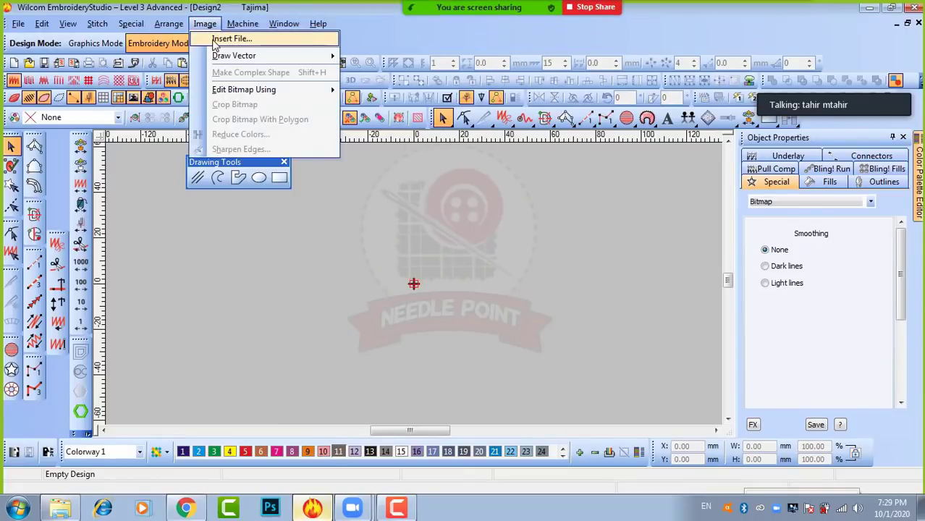
click(231, 38)
click(259, 286)
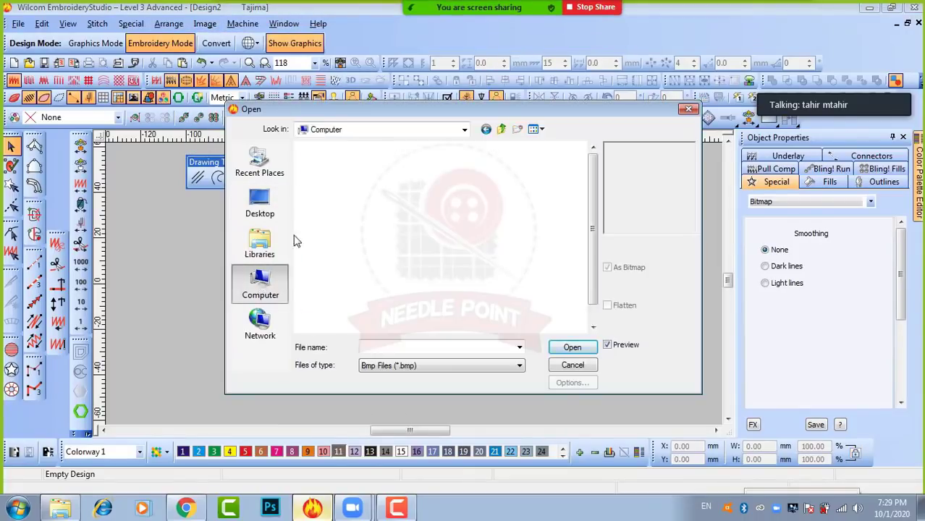
double_click(347, 202)
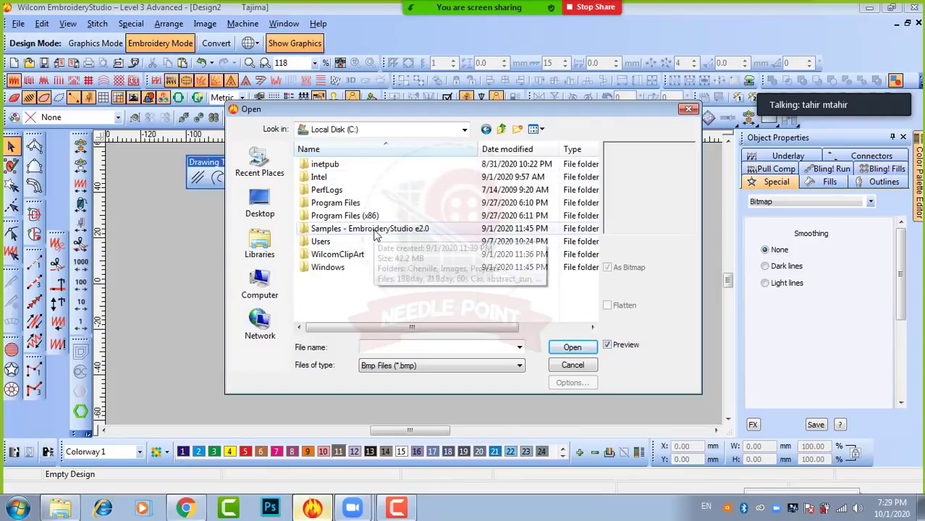
double_click(375, 230)
double_click(324, 177)
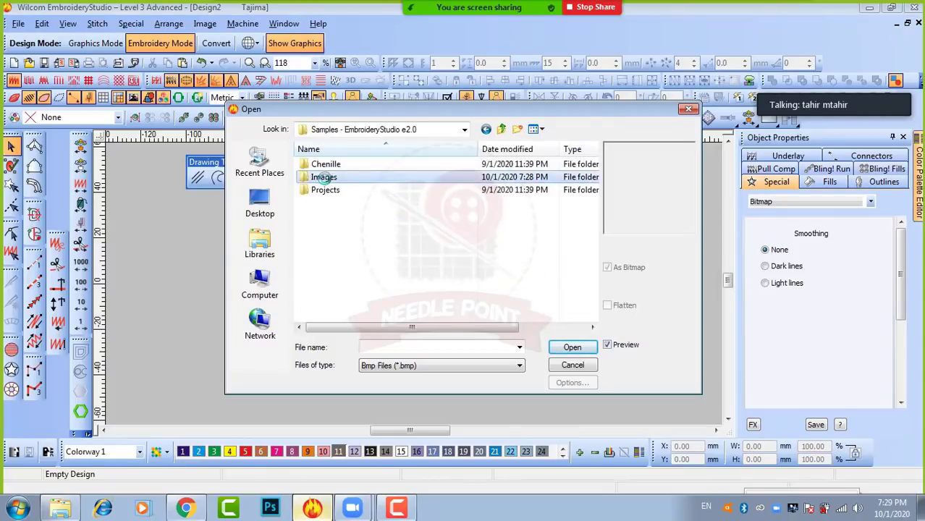
drag(593, 186, 589, 266)
click(541, 218)
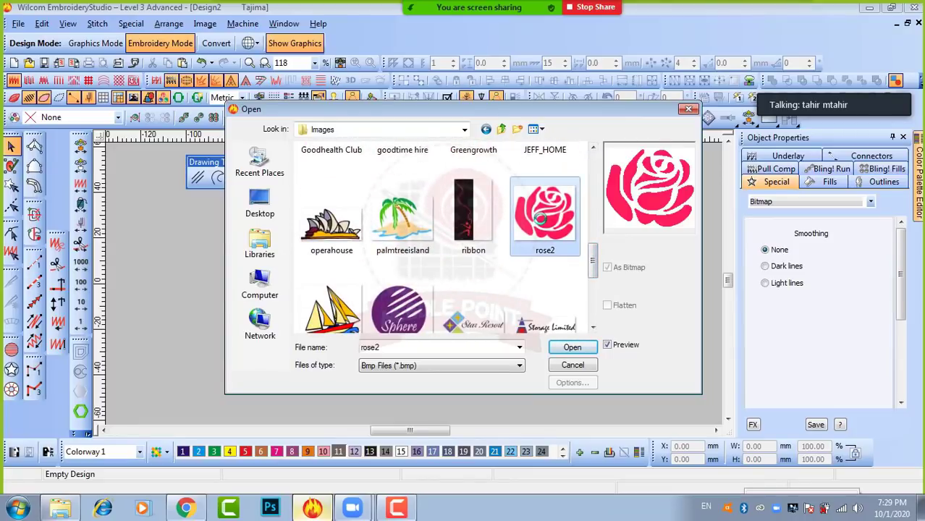
click(573, 348)
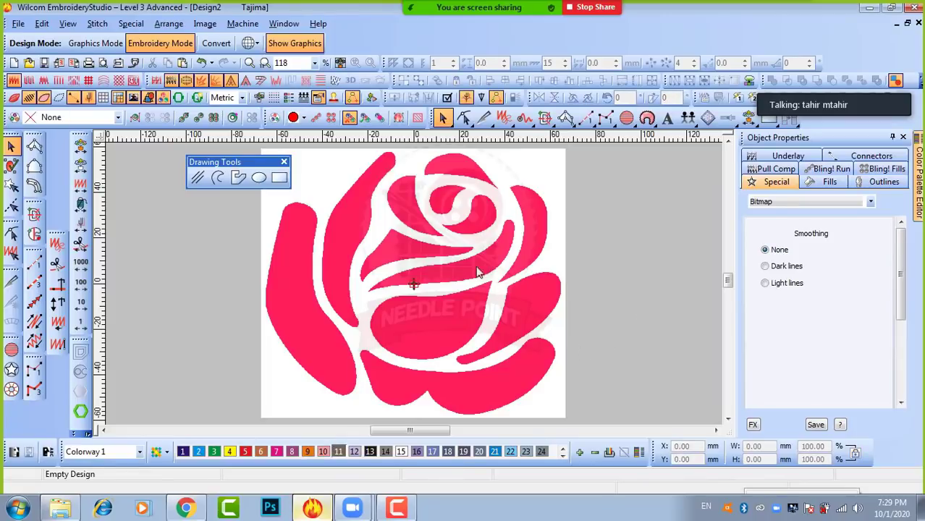
Select the inserted rose bitmap on the canvas, deselecting and reselecting it to show its selection handles.
click(478, 273)
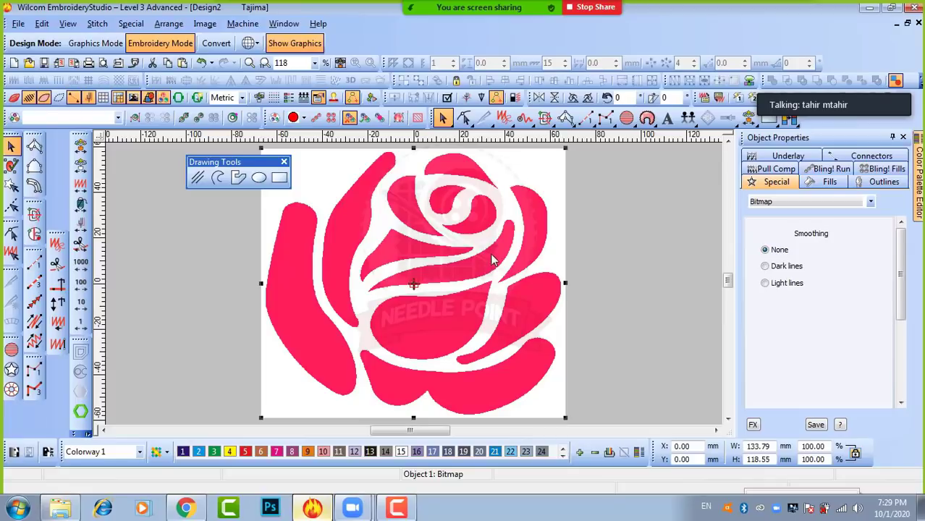
click(608, 270)
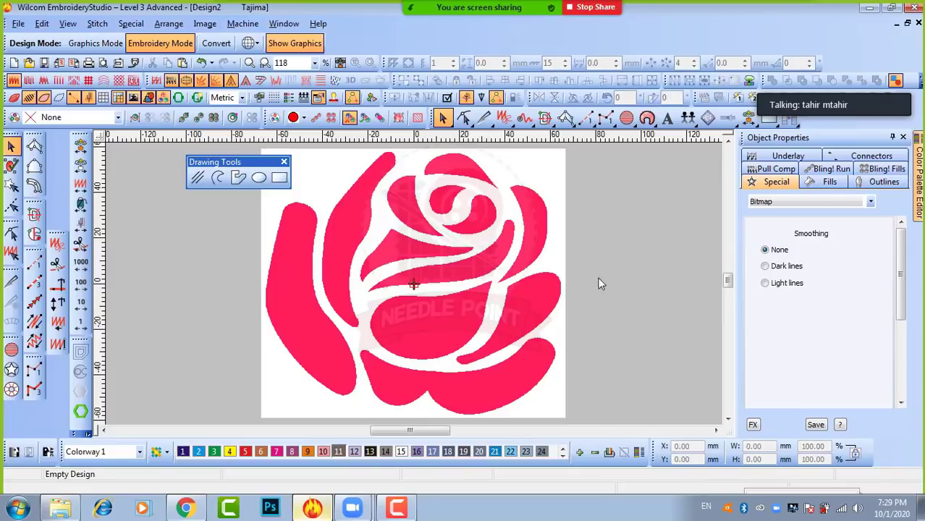
click(422, 233)
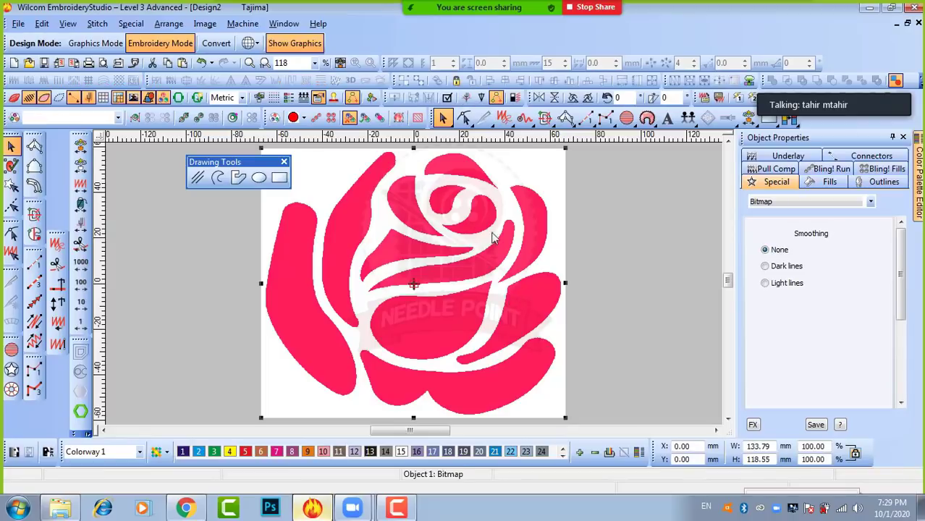
click(640, 257)
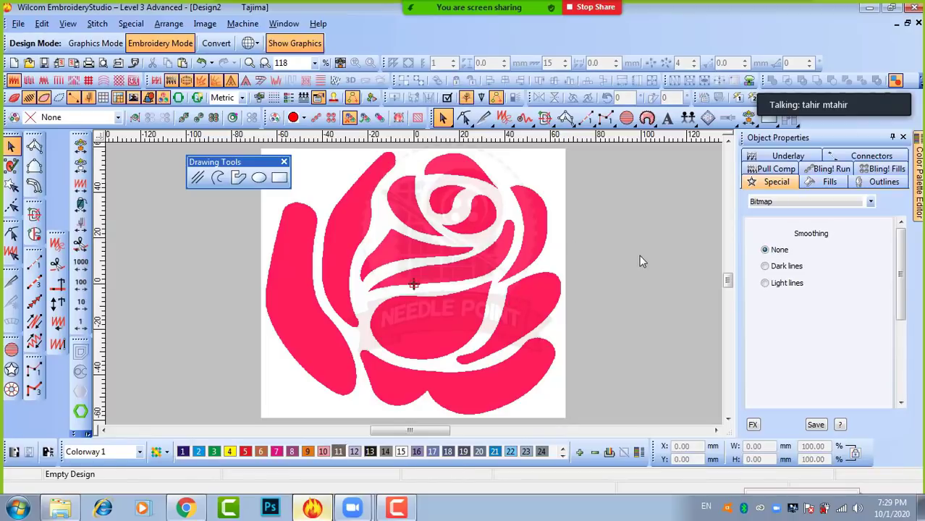
click(439, 261)
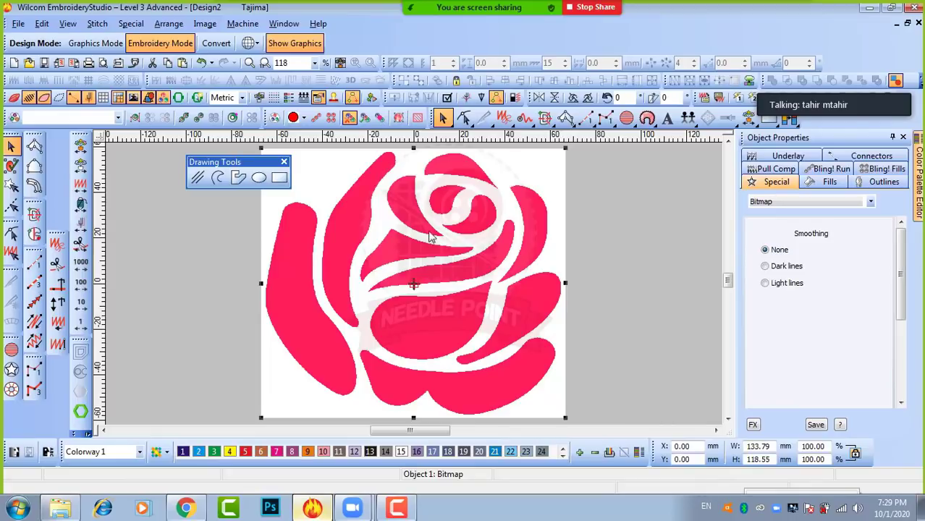
Select the rose bitmap, shift it slightly to the left on the canvas, and deselect it.
click(606, 263)
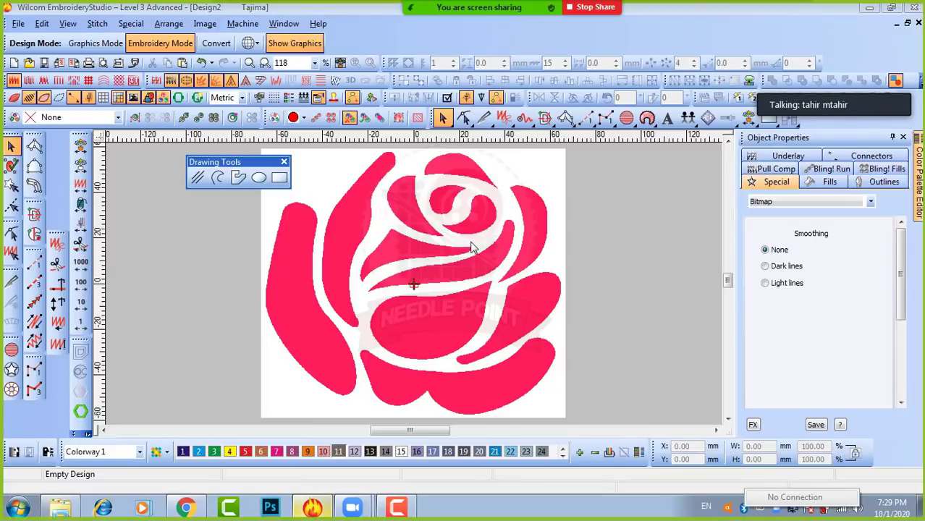
click(388, 257)
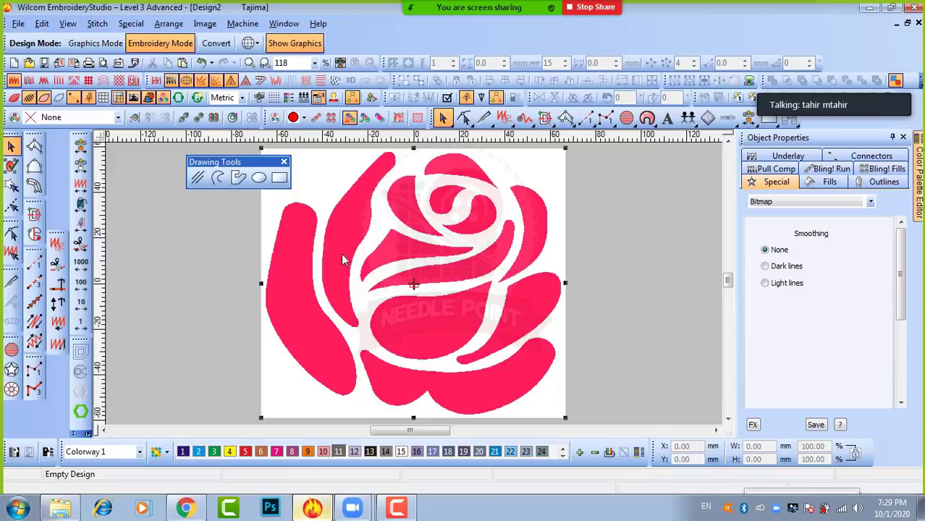
mouse_move(414, 271)
mouse_down()
mouse_move(443, 274)
mouse_move(407, 275)
mouse_move(438, 265)
mouse_move(419, 261)
mouse_up()
click(627, 256)
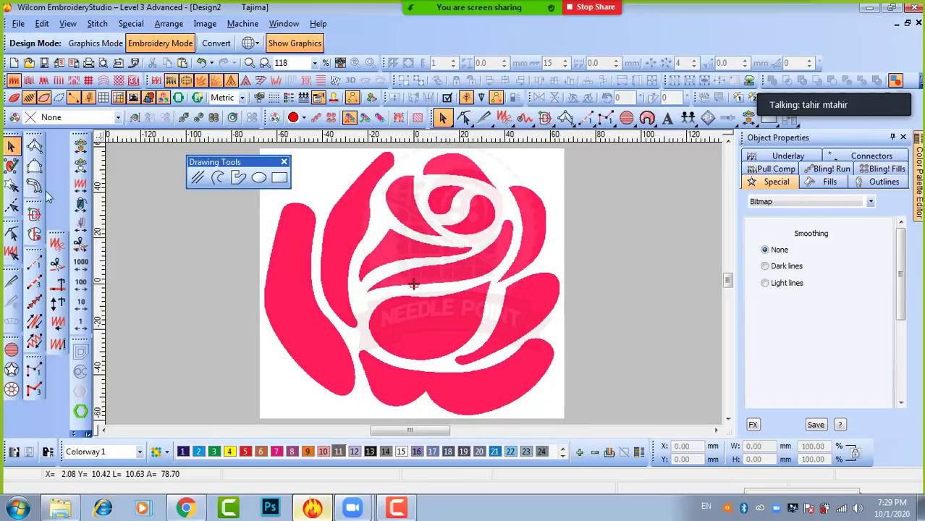
Trace the outline of the rose's uppermost petal with the Curve tool.
click(218, 178)
click(495, 186)
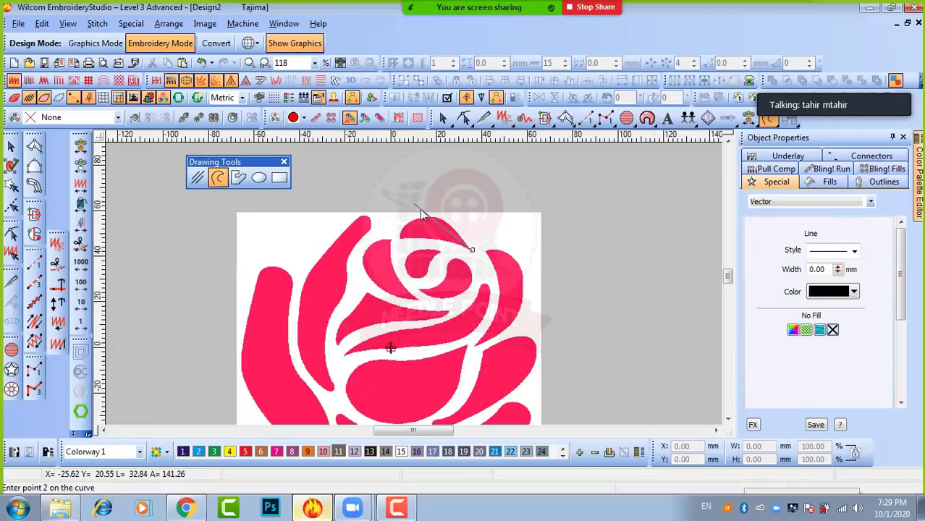
click(439, 220)
click(405, 225)
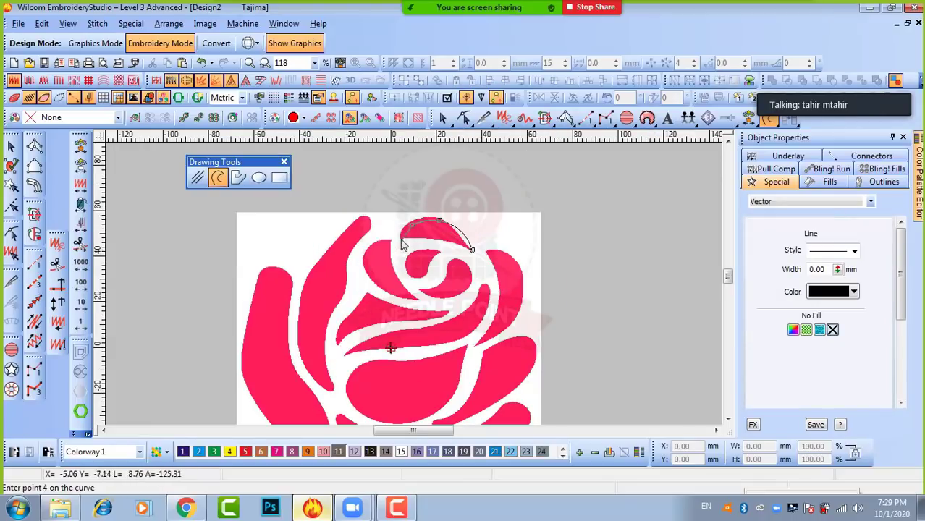
click(401, 239)
right_click(440, 239)
click(472, 251)
key(Return)
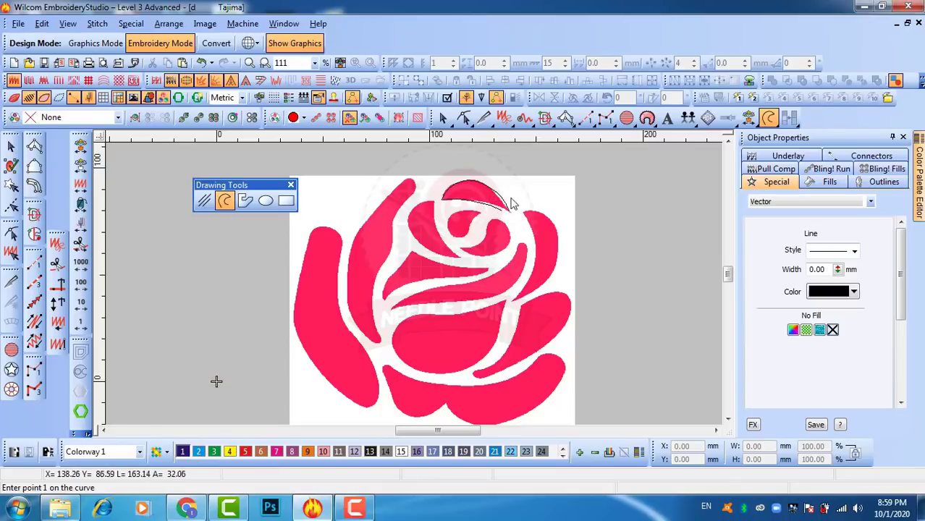
Move the rose bitmap to the right, away from the traced petal outline, and deselect it.
click(11, 147)
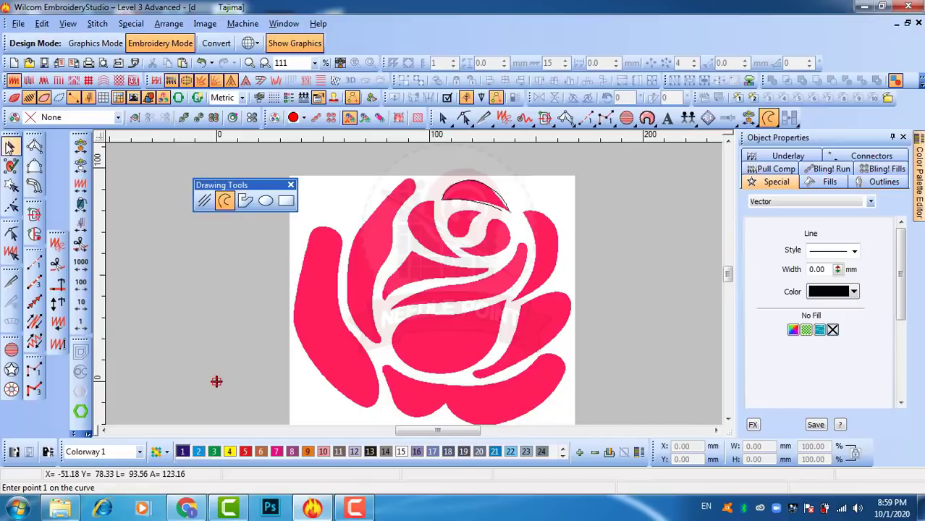
click(439, 280)
drag(439, 281, 481, 282)
click(701, 272)
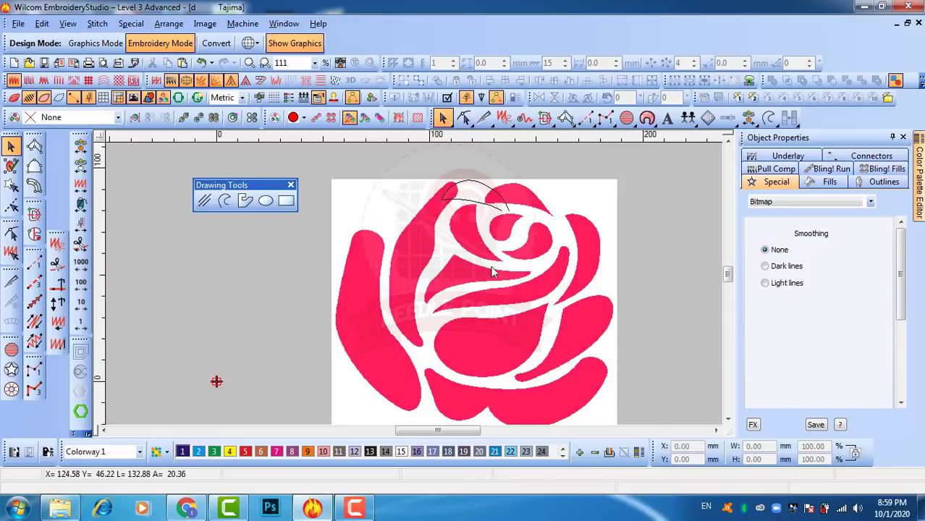
Trace the crescent-shaped petal on the rose's upper right side with the Curve tool.
click(224, 202)
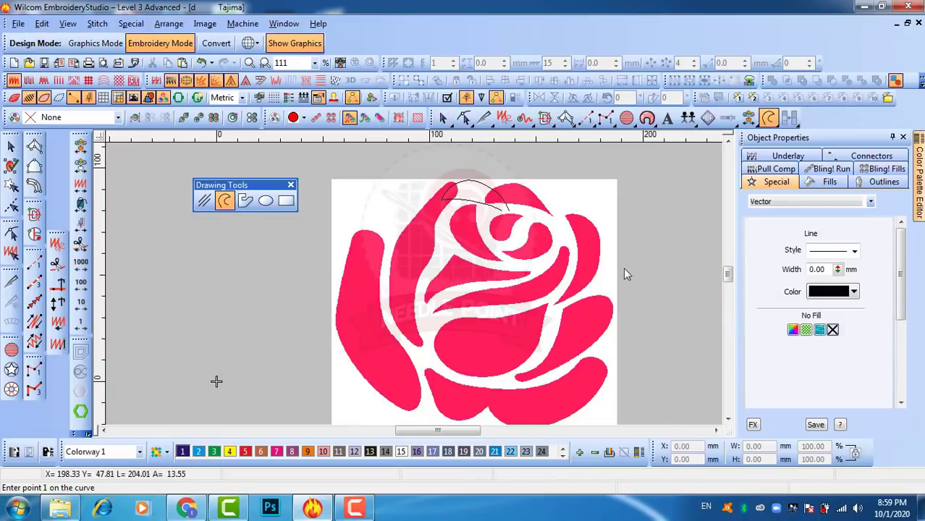
click(553, 303)
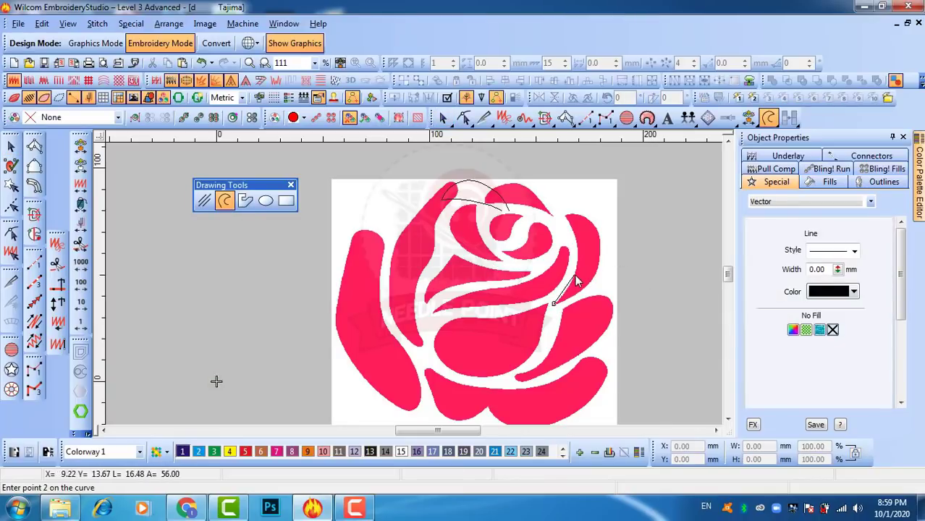
click(574, 274)
click(564, 215)
click(592, 222)
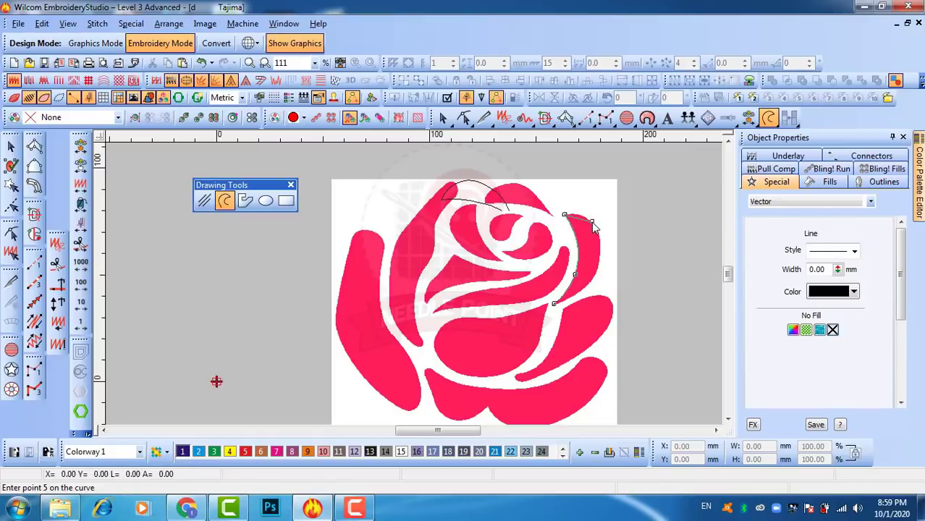
click(595, 273)
key(Return)
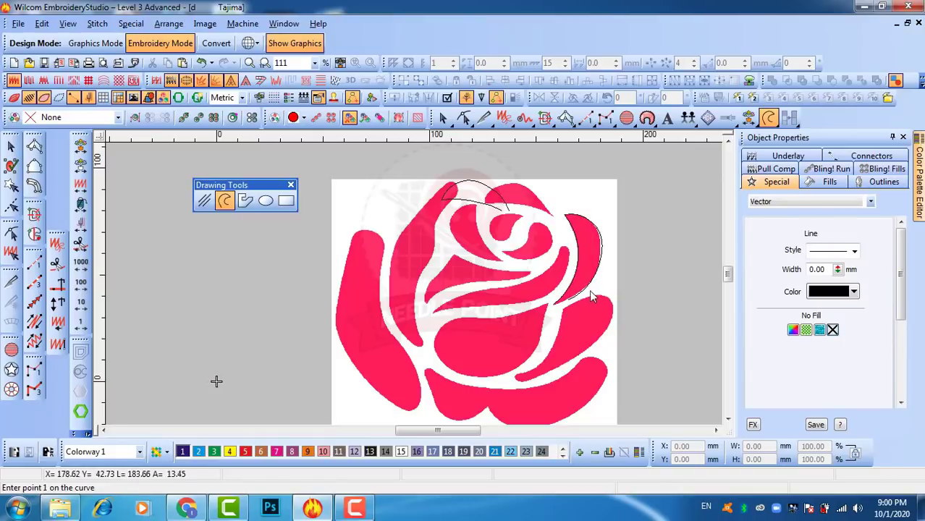
Try moving the rose bitmap left from under the traced curves, undo the move, and clear the selection.
click(11, 146)
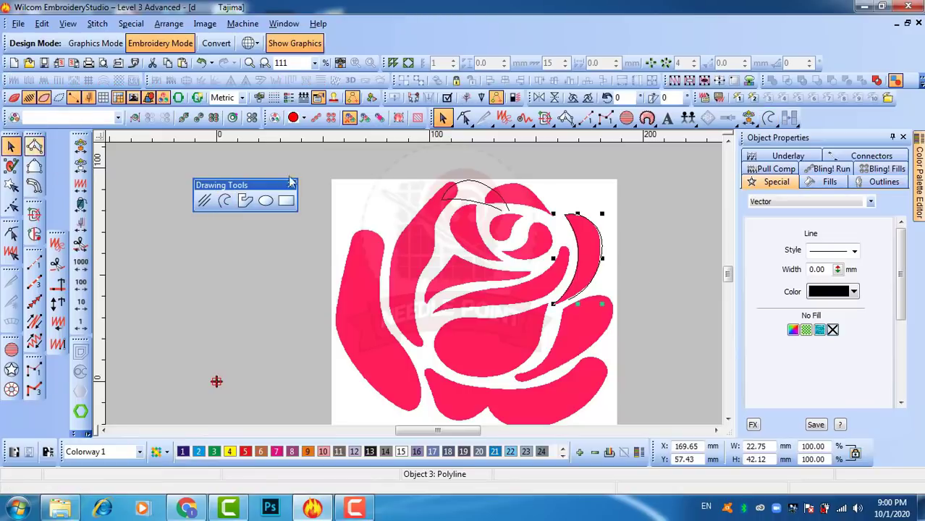
drag(493, 307, 246, 335)
key(ctrl+z)
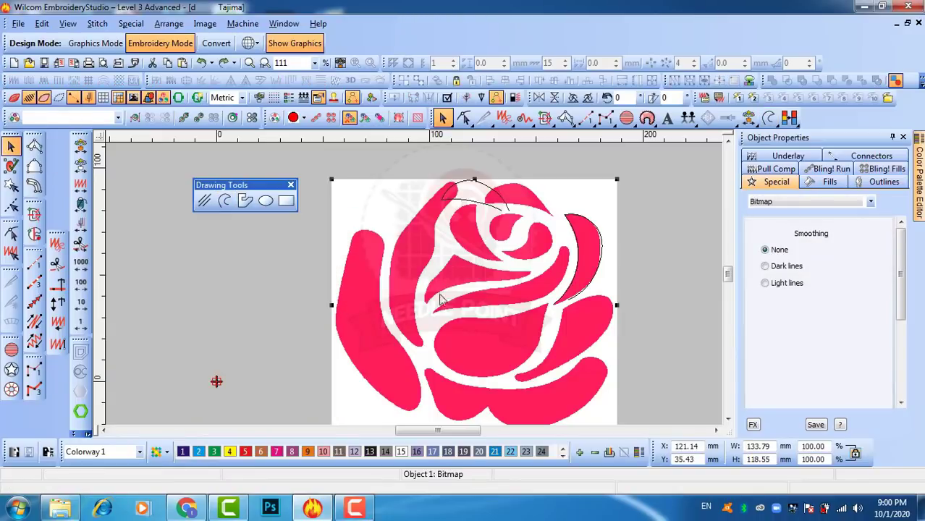
click(654, 265)
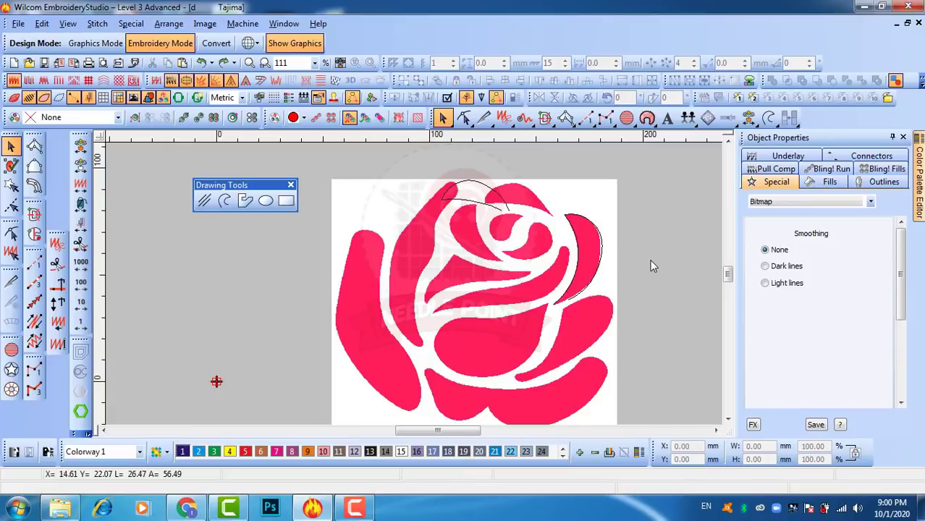
Delete the two traced petal outlines, leaving only the rose bitmap.
click(603, 264)
key(Delete)
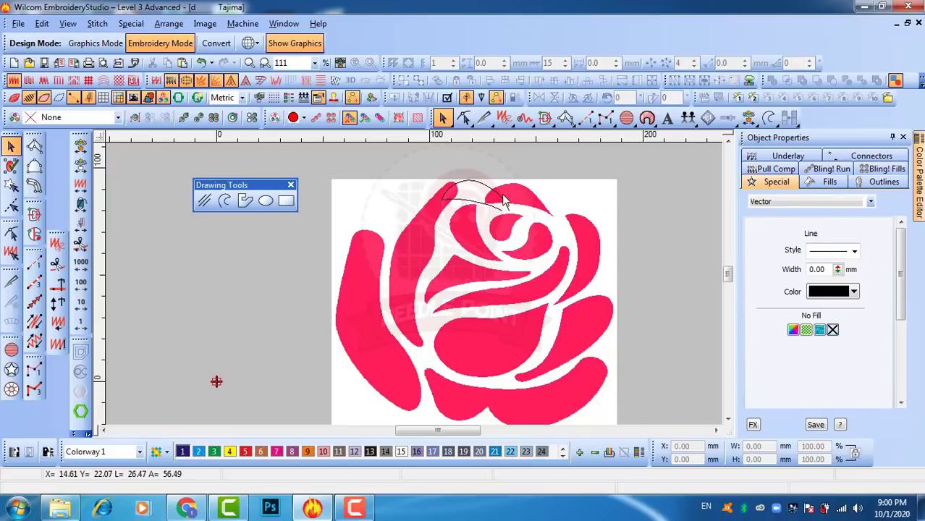
key(Delete)
Move the rose bitmap left and slightly up, to about X 101.75 mm and Y 43.69 mm, and deselect it.
click(502, 284)
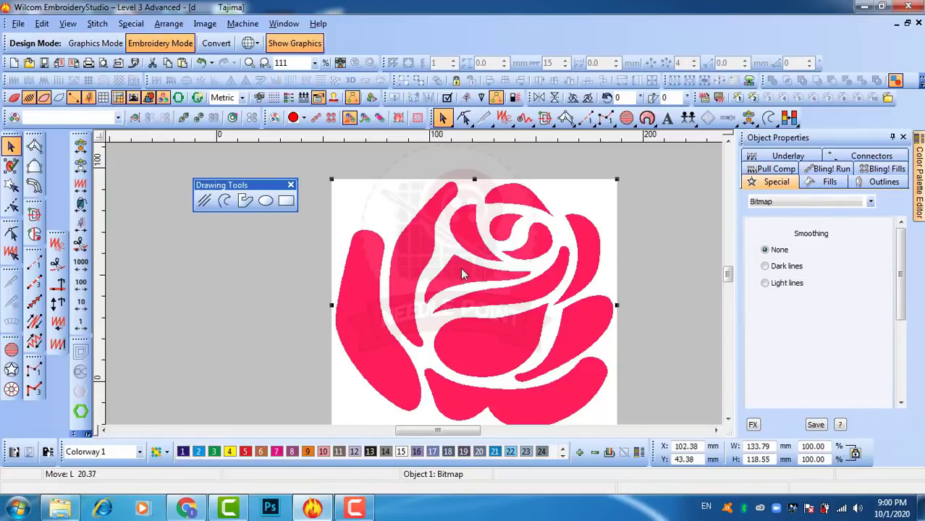
drag(462, 273, 463, 272)
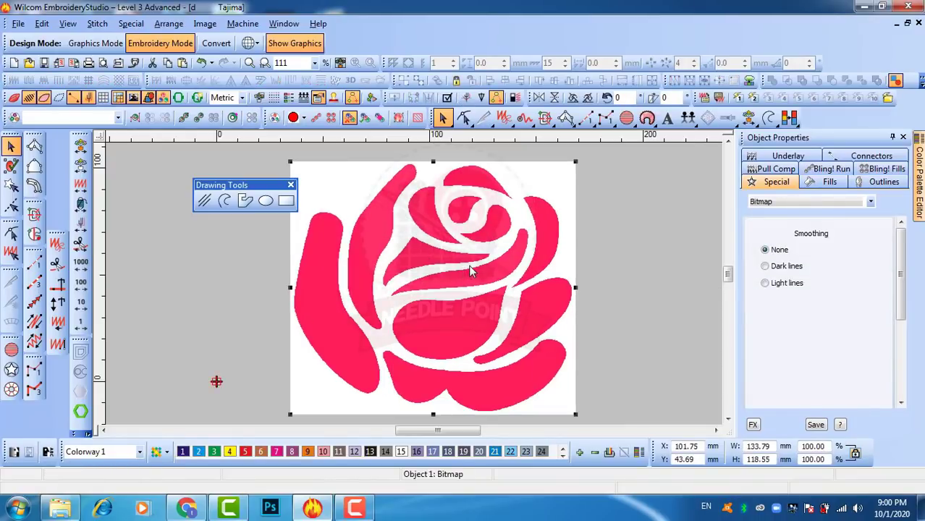
click(632, 295)
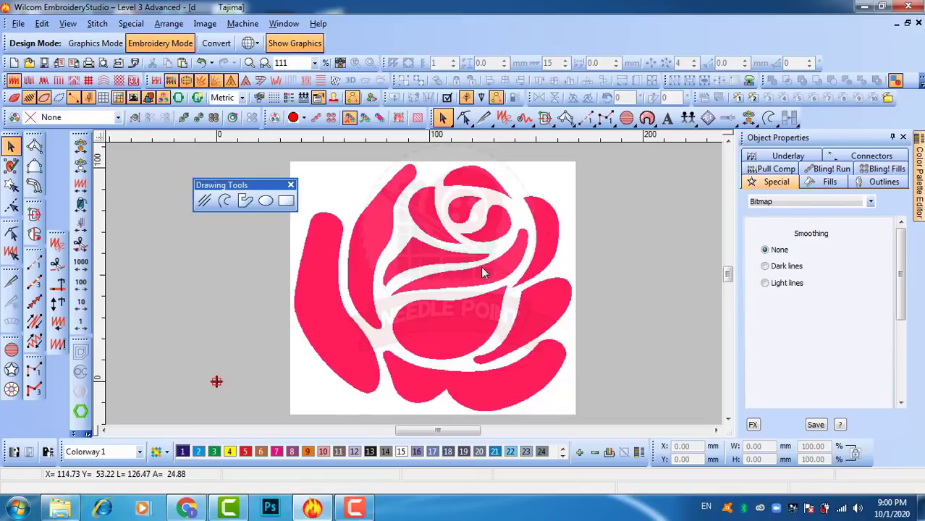
Try moving the rose bitmap about 27 mm to the right, undo the move, and leave the bitmap deselected.
click(425, 270)
drag(426, 269, 485, 267)
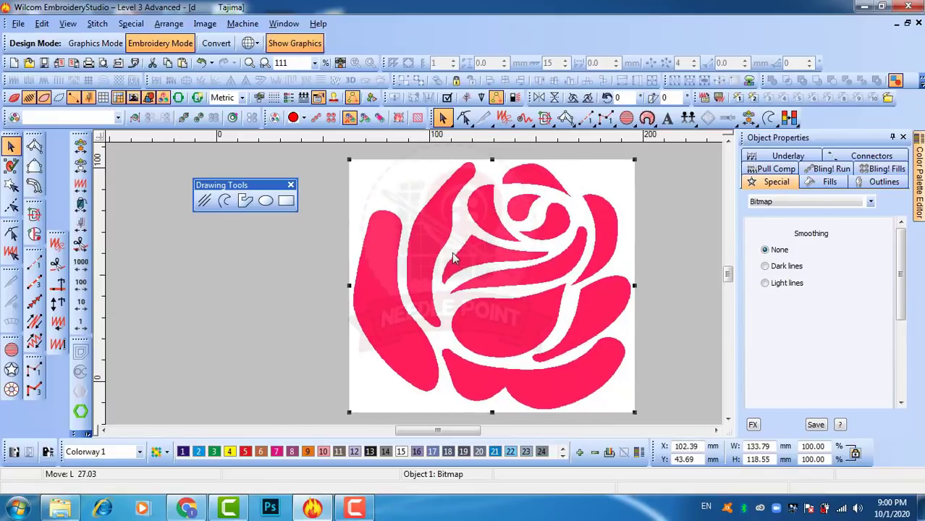
key(ctrl+z)
click(621, 277)
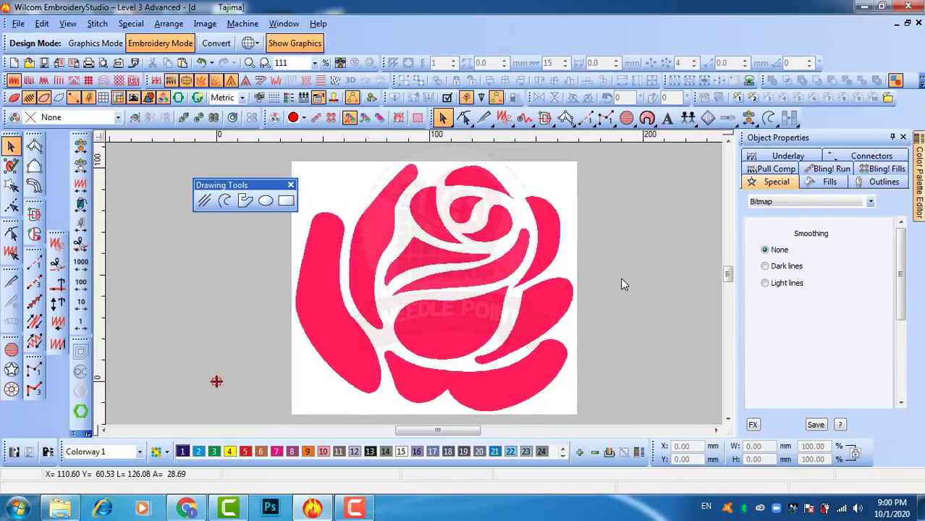
click(505, 289)
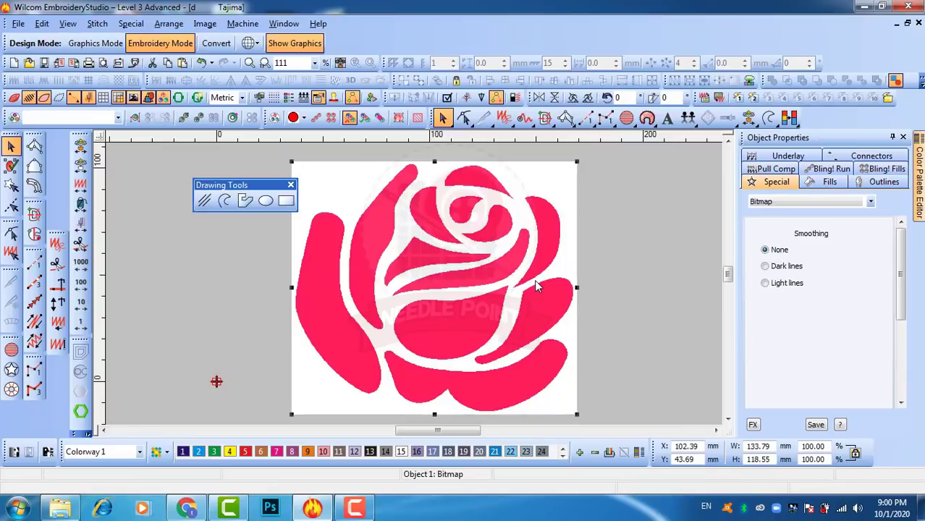
key(Escape)
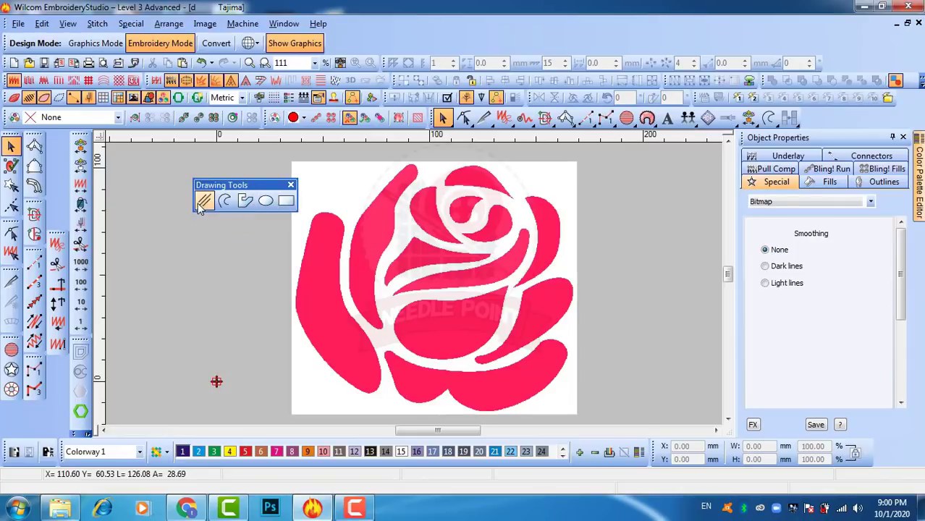
Draw a constrained horizontal line about 187 mm long across the middle of the rose with the Line tool.
drag(219, 186, 220, 166)
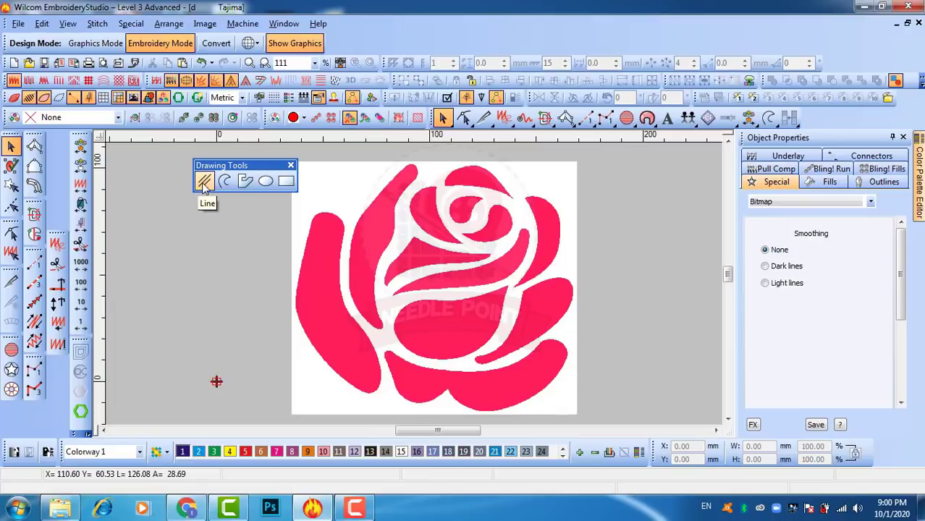
click(204, 186)
click(214, 300)
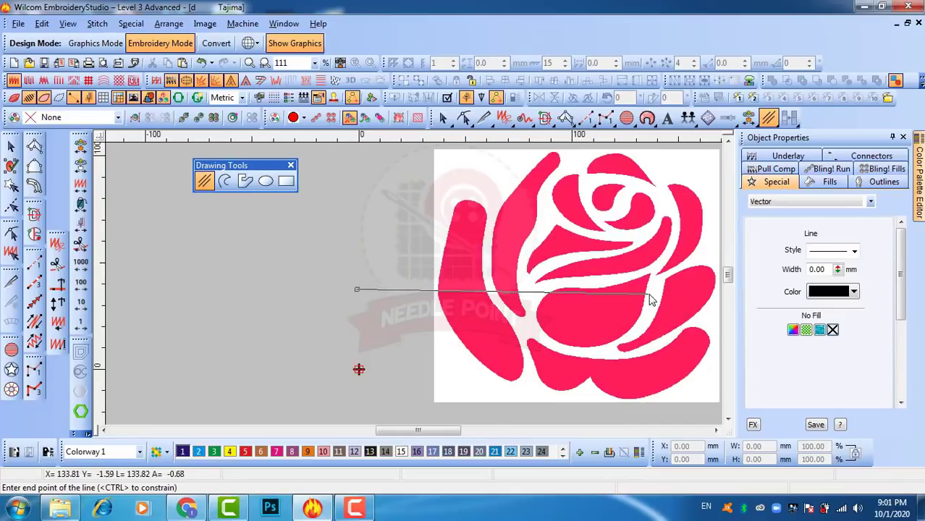
ctrl+click(613, 288)
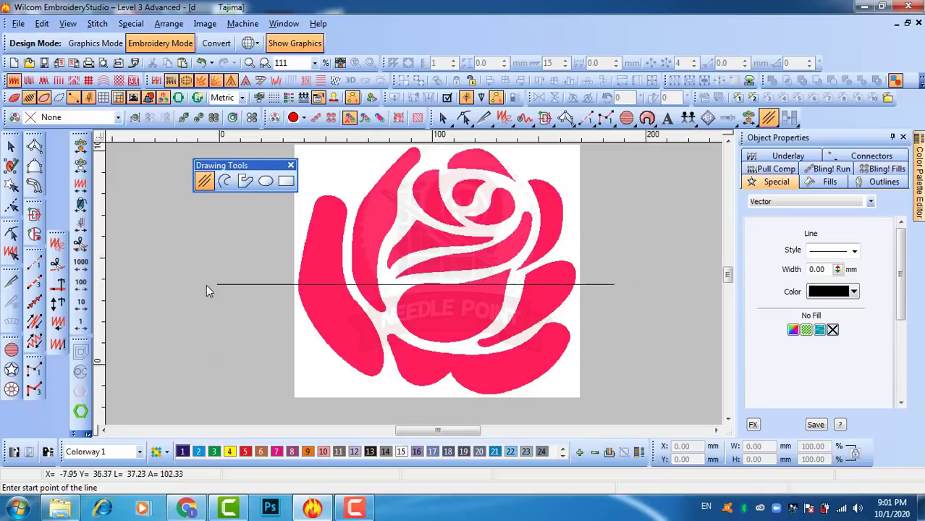
key(Escape)
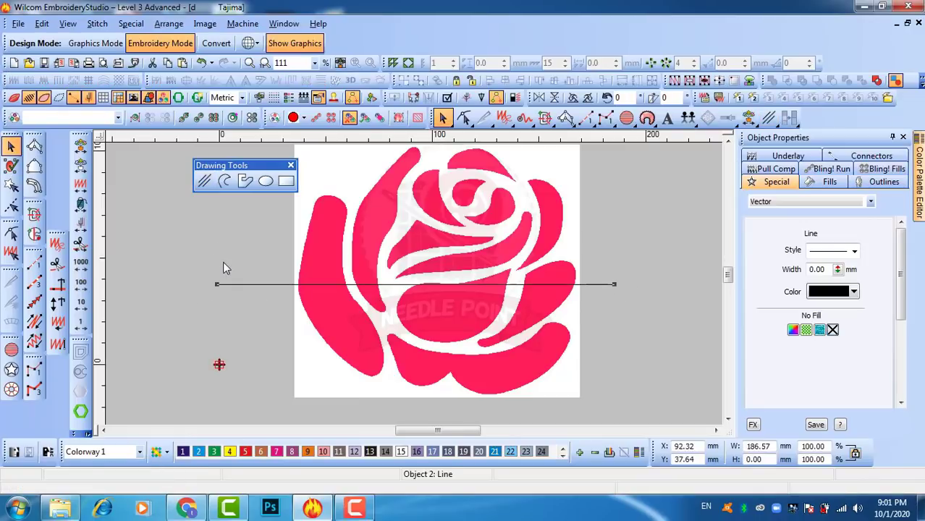
Reshape the horizontal line by shifting its left end point slightly inward, making it about 186.26 mm wide.
key(h)
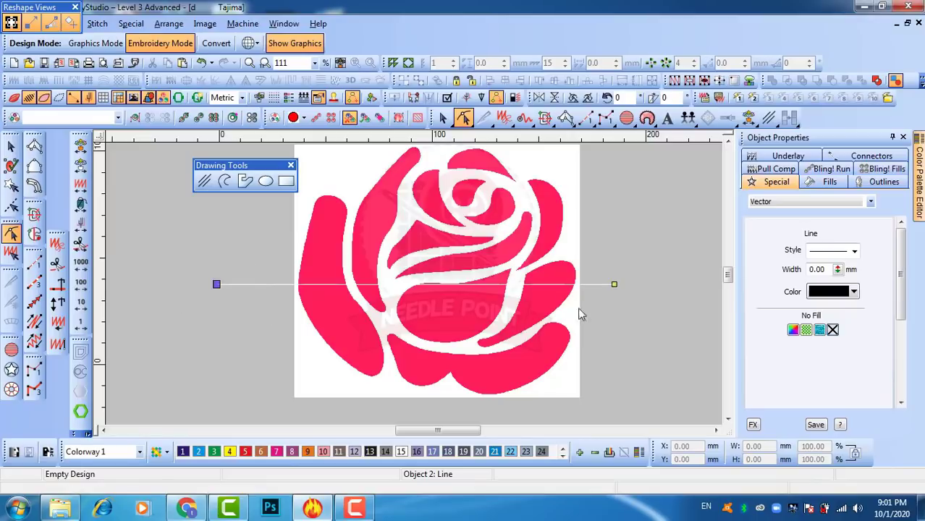
click(639, 263)
mouse_move(216, 285)
mouse_down()
mouse_move(413, 284)
mouse_move(218, 284)
mouse_up()
click(10, 145)
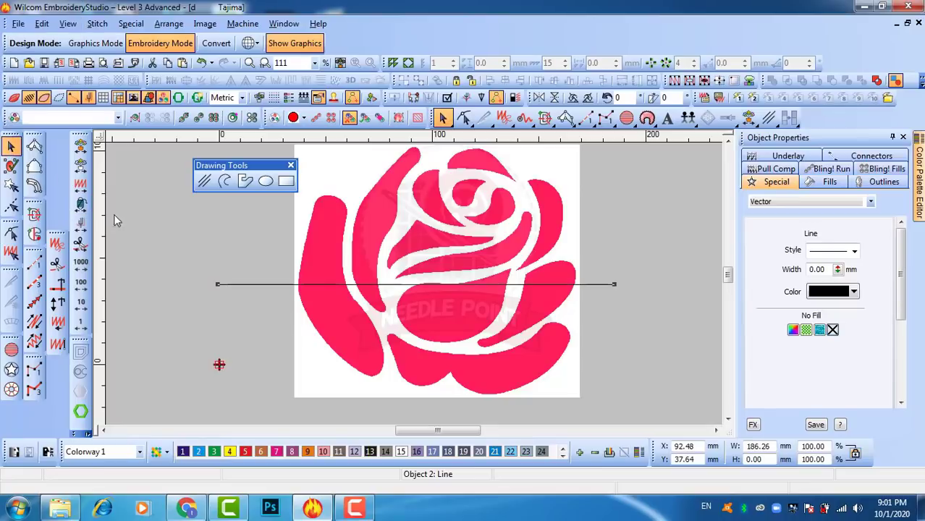
Draw a second, unconstrained line slanting slightly upward across the rose above the horizontal line.
click(205, 181)
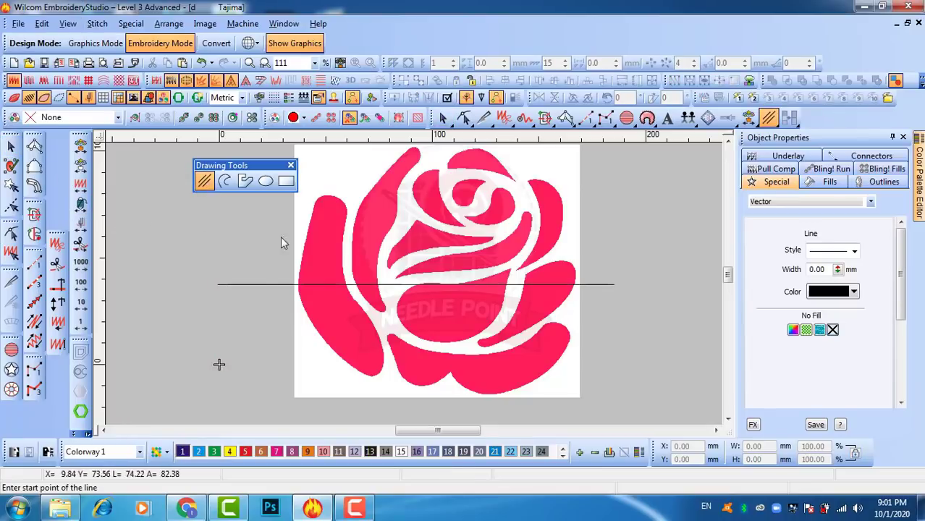
click(262, 272)
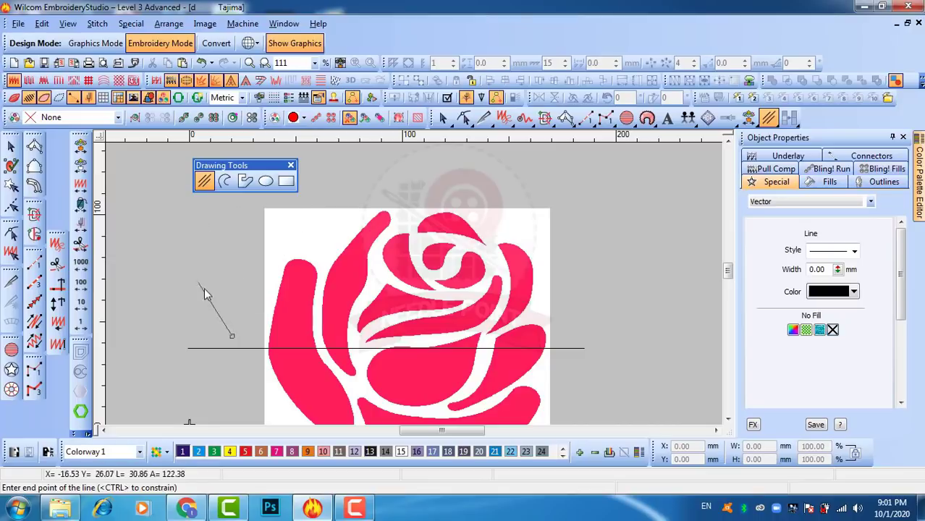
click(553, 318)
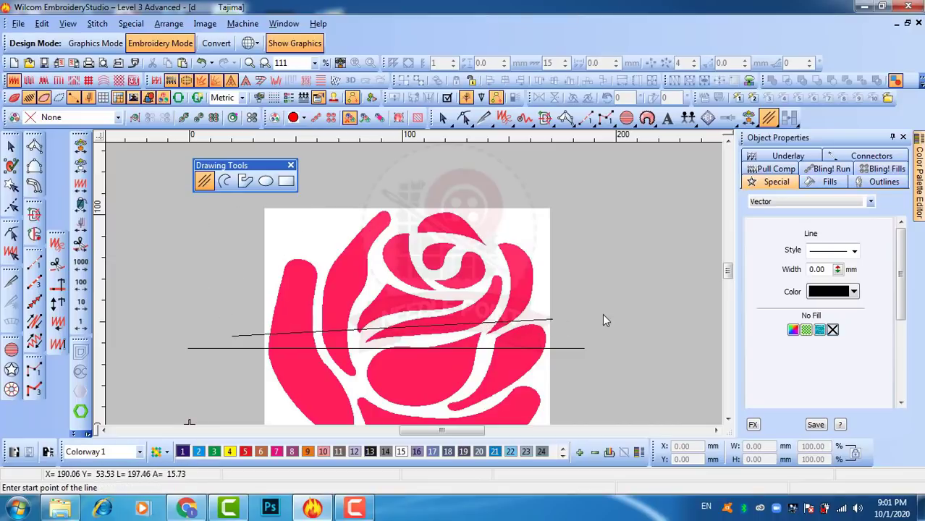
Draw a 14-point open zigzag polyline about 135 mm wide and 45 mm high, starting left of the rose and running across its lower part.
scroll(446, 334, down, 1)
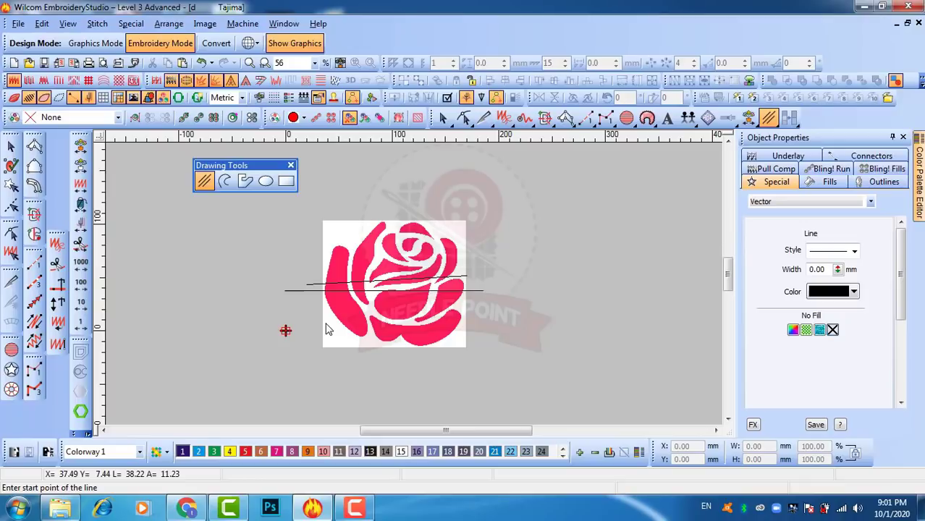
click(225, 181)
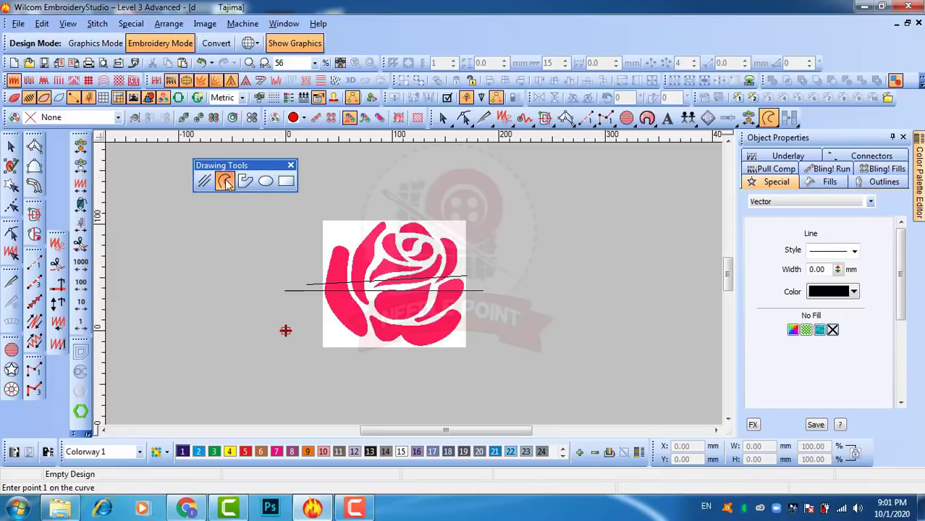
click(332, 304)
click(331, 338)
click(357, 303)
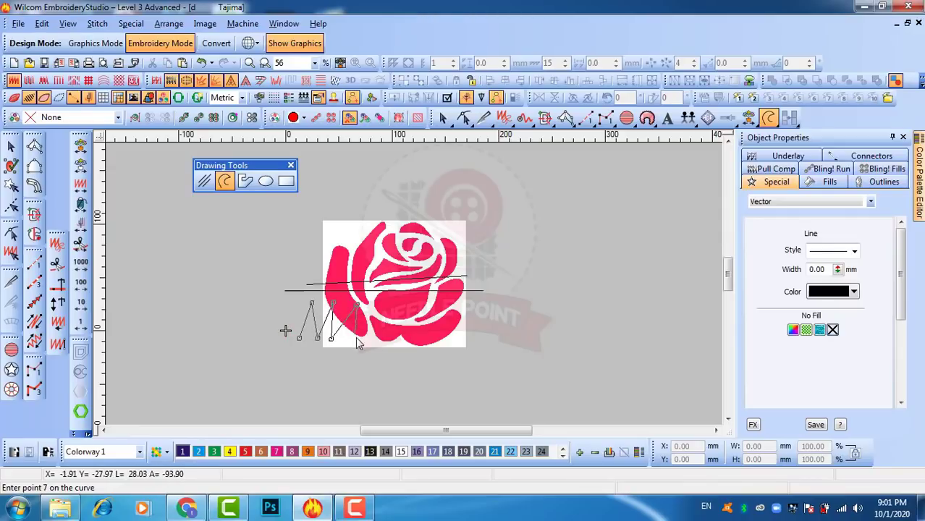
click(356, 340)
click(379, 306)
click(380, 341)
click(403, 307)
click(415, 346)
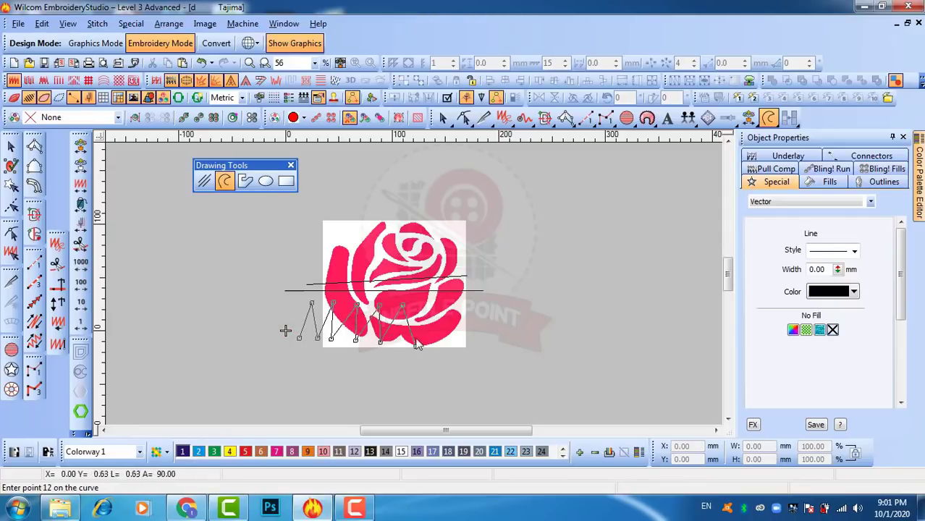
click(423, 311)
click(436, 349)
click(443, 304)
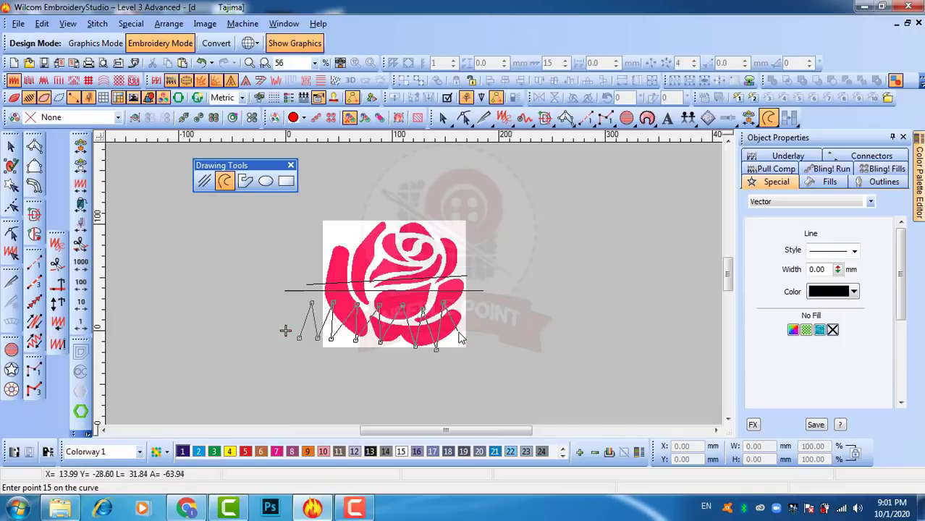
key(0)
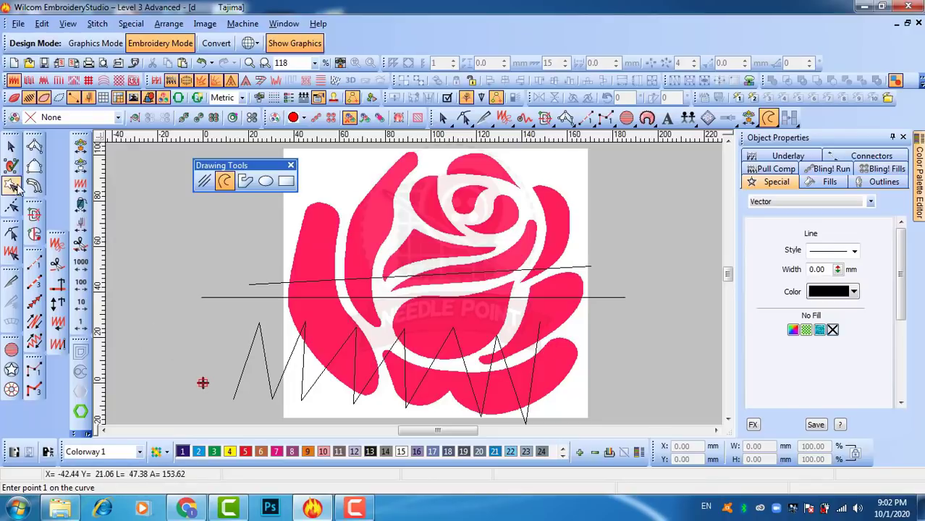
Move the slanting line up and slightly left, shift the horizontal line a little upward, and leave nothing selected.
click(11, 145)
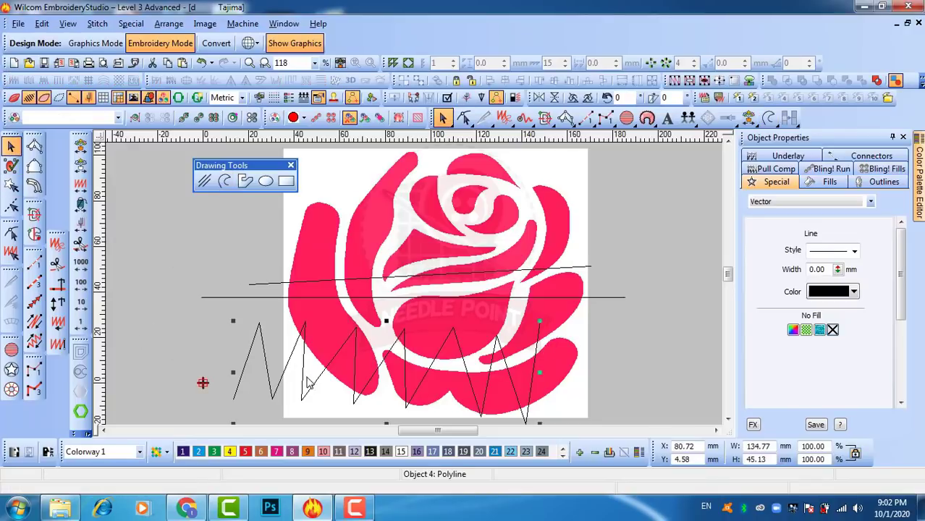
click(260, 284)
mouse_move(267, 282)
mouse_down()
mouse_move(252, 262)
mouse_move(258, 286)
mouse_up()
click(256, 297)
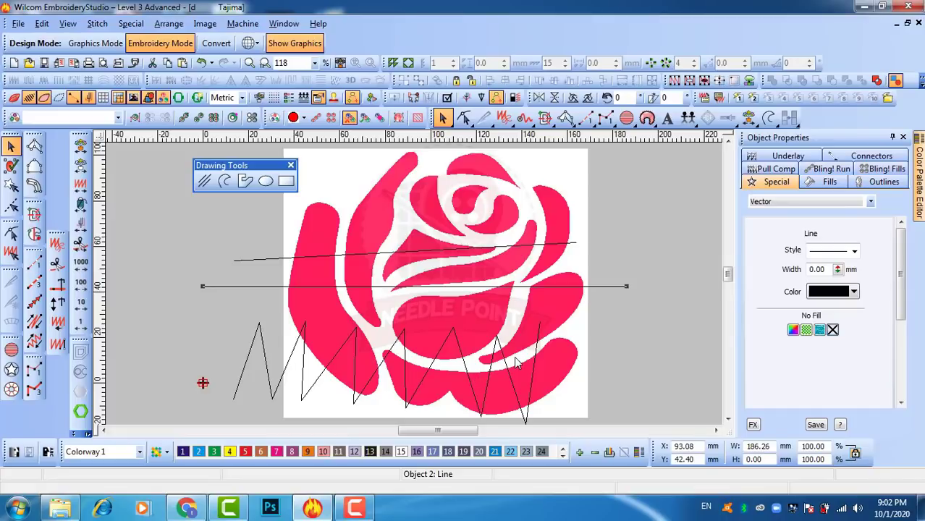
click(592, 351)
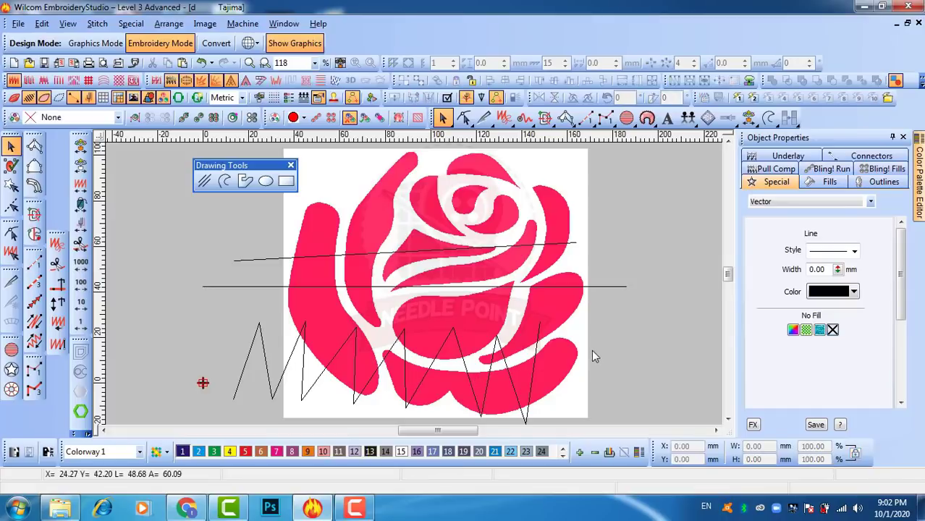
Try reshaping the zigzag polyline by bending its first segment outward into a curve and adding a corner point on its second segment.
key(shift+z)
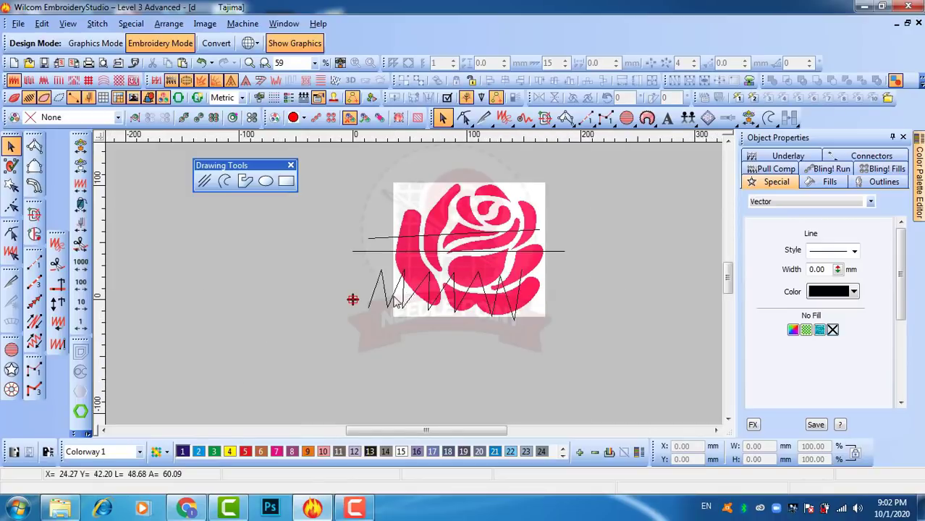
key(z)
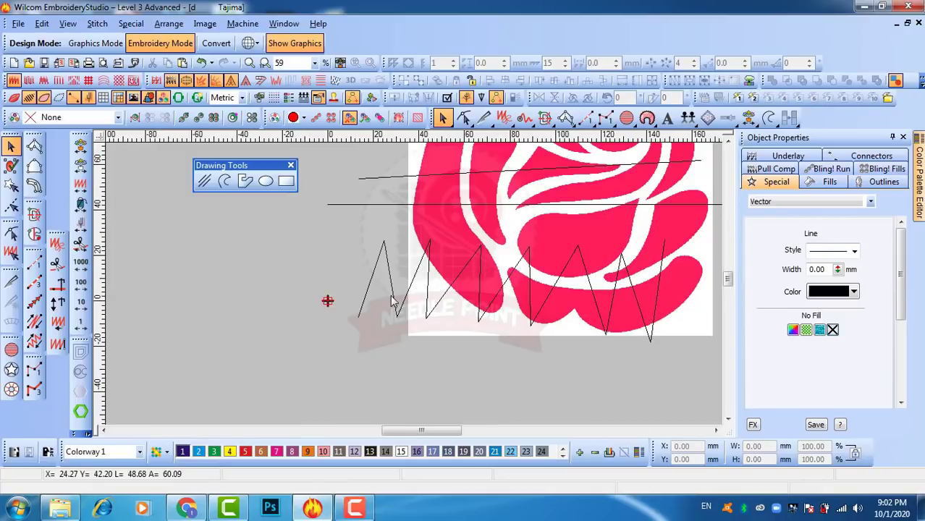
click(395, 299)
click(390, 368)
click(392, 280)
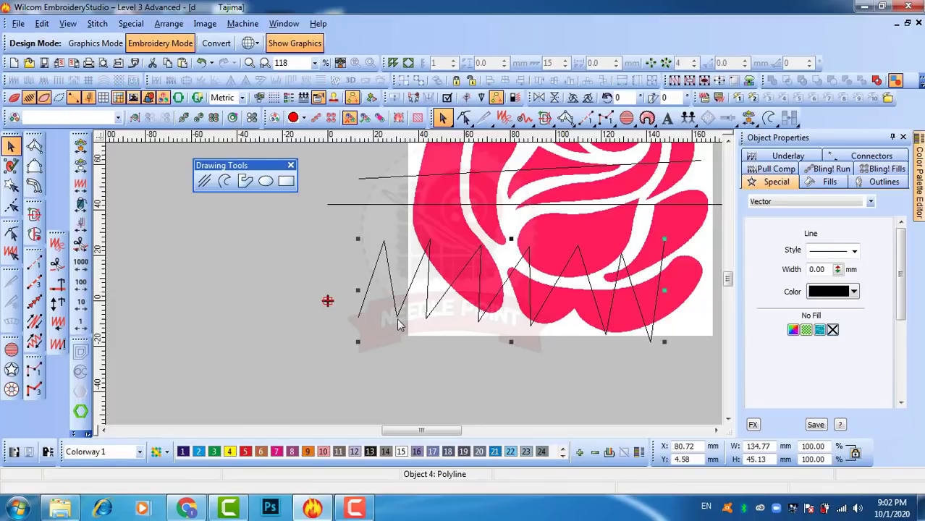
key(h)
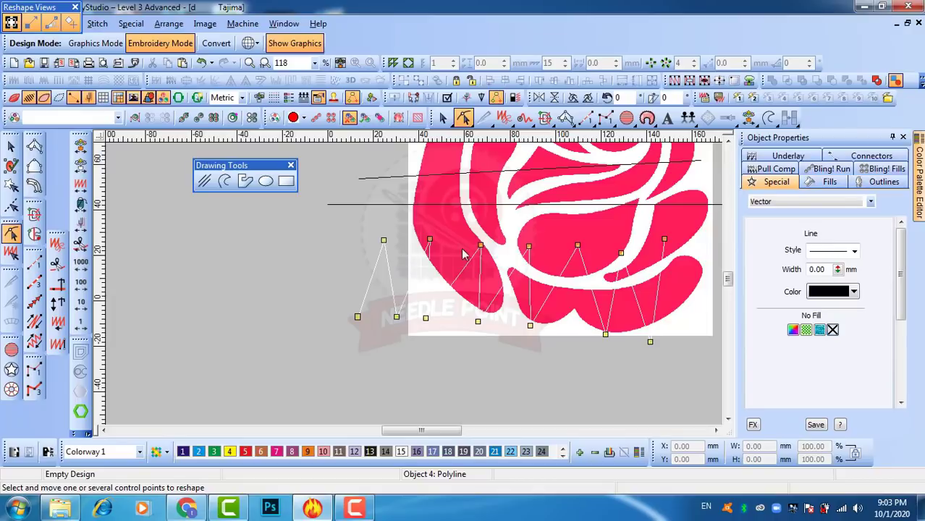
click(371, 278)
drag(388, 269, 402, 262)
drag(371, 277, 352, 276)
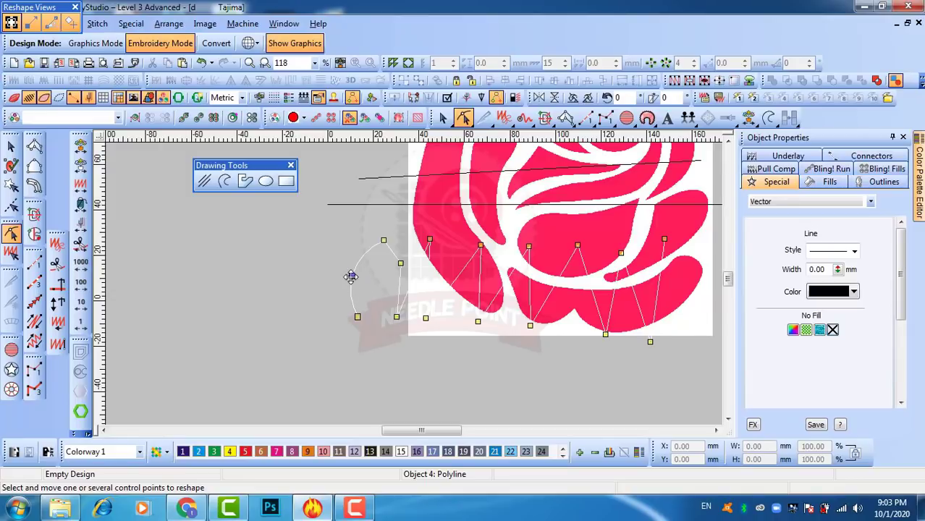
drag(350, 276, 356, 277)
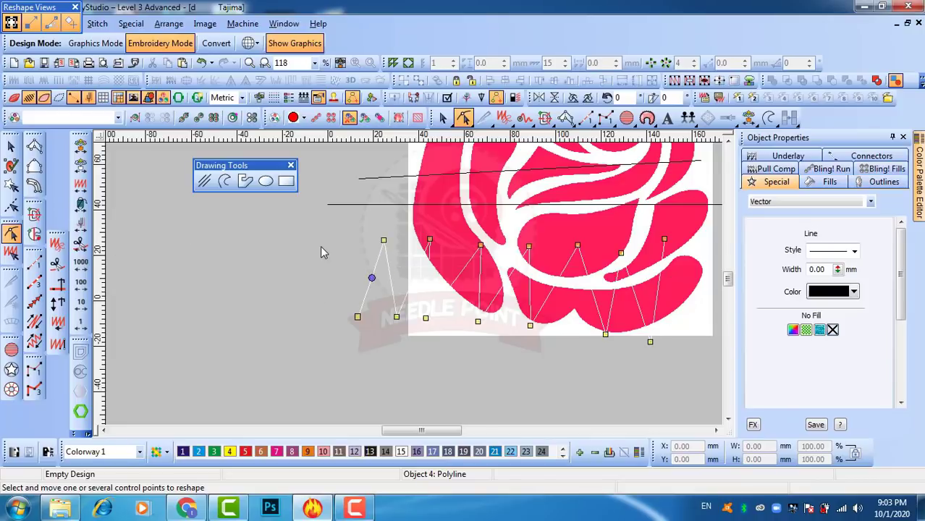
click(10, 145)
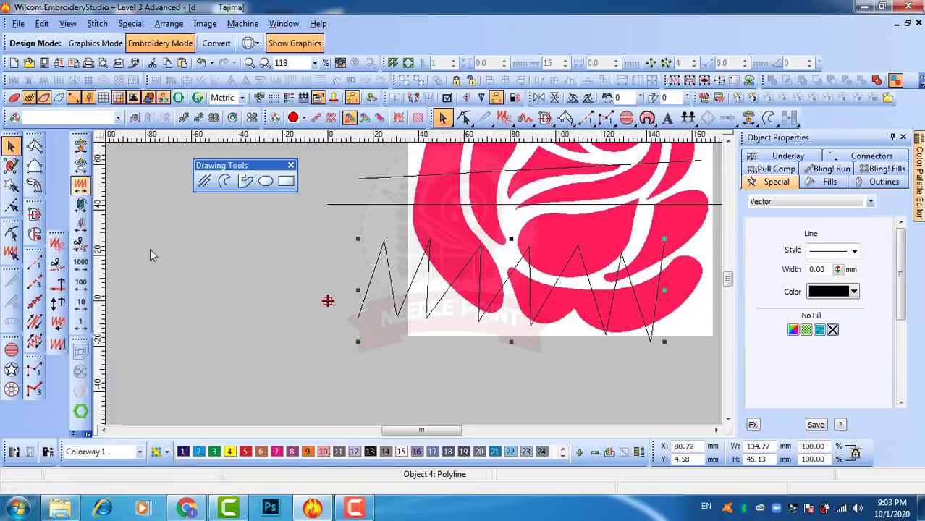
Draw an open crescent-shaped polyline of eight points left of the rose, about 23 mm wide and 29 mm high, using curve and corner points.
click(223, 181)
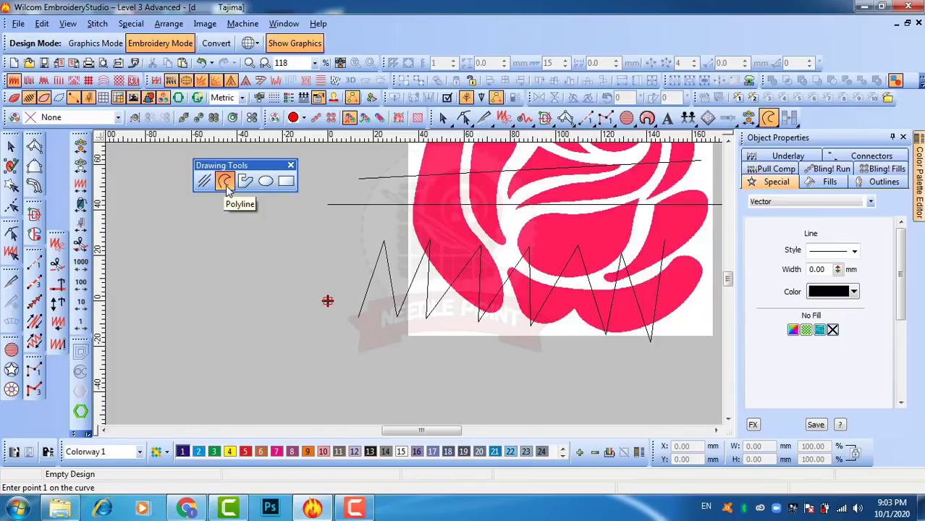
click(198, 306)
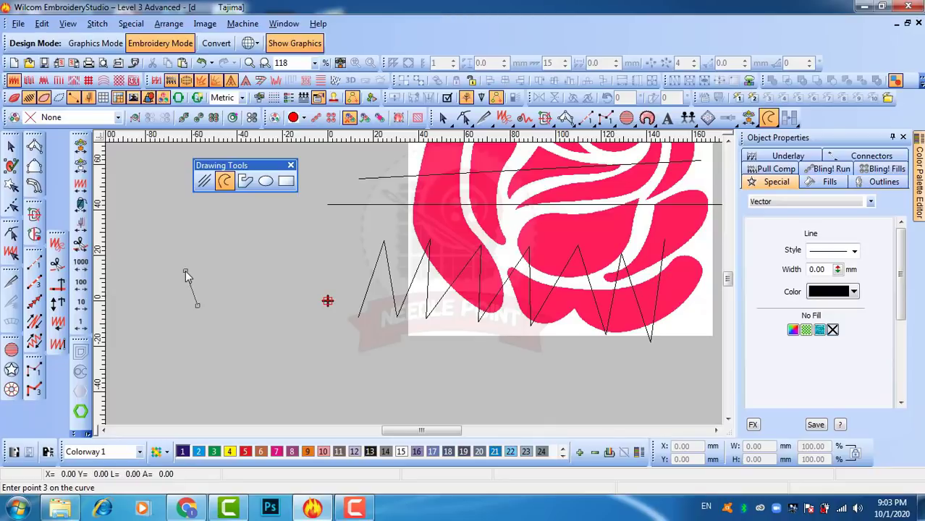
click(185, 270)
click(201, 245)
click(238, 257)
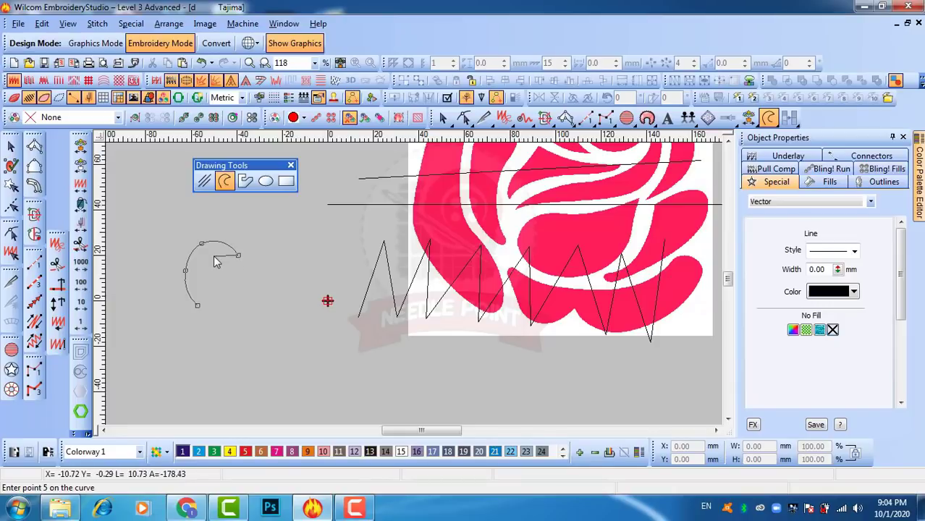
click(214, 255)
click(209, 273)
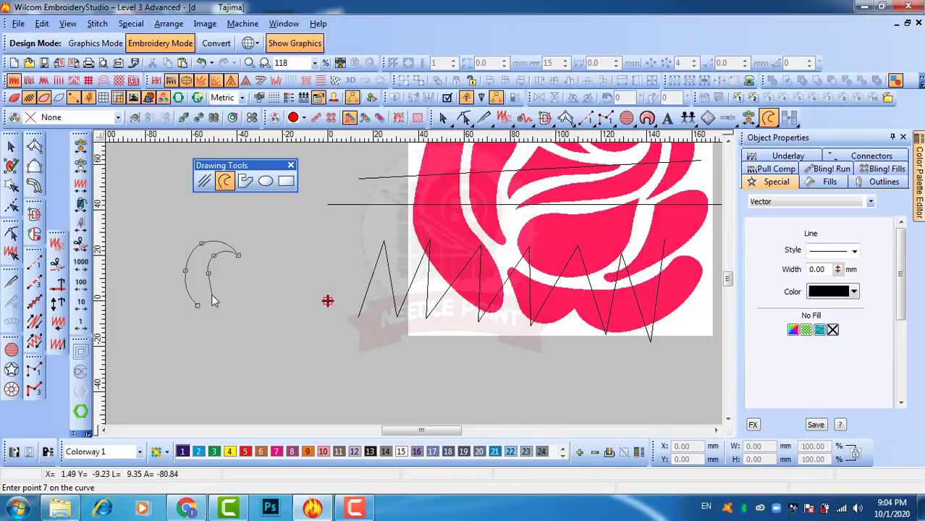
click(211, 296)
click(225, 304)
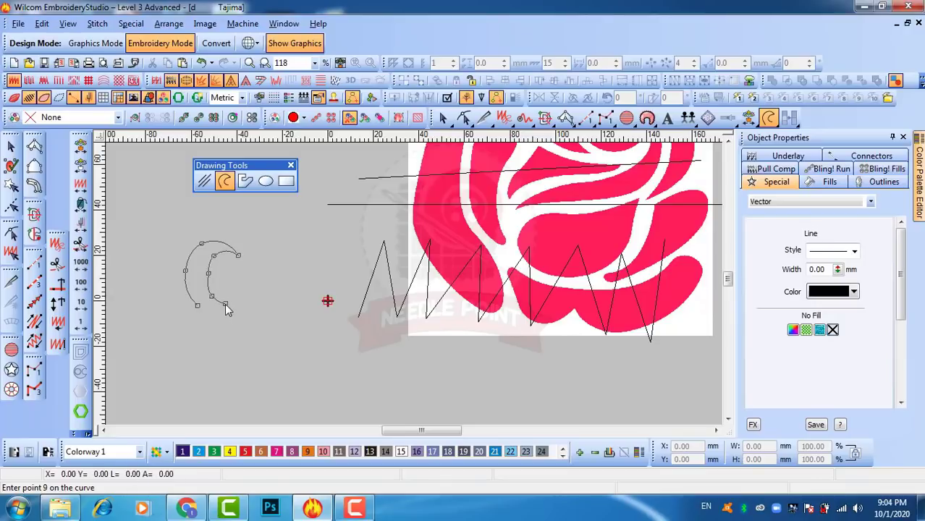
key(Return)
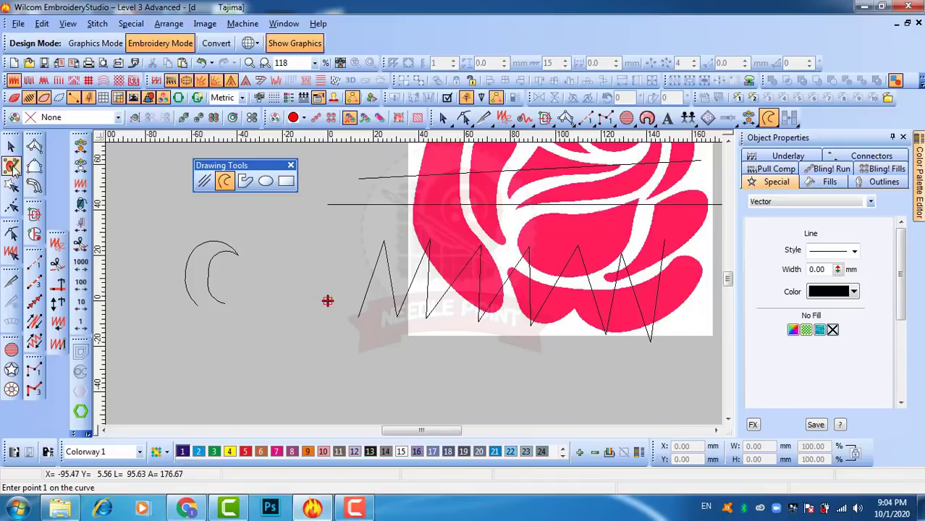
Reshape the crescent by shifting the middle curve point of its inner arc slightly left, and leave it deselected.
click(13, 151)
key(h)
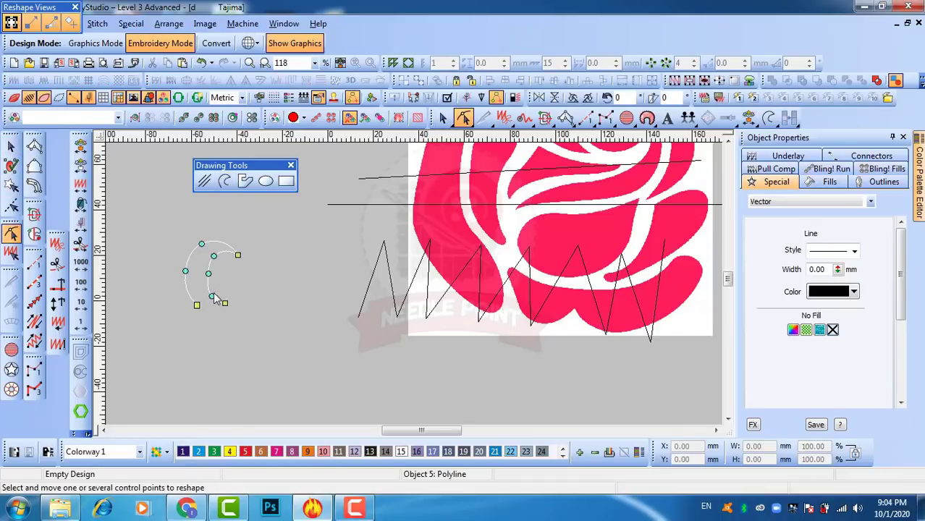
drag(208, 274, 205, 274)
click(11, 148)
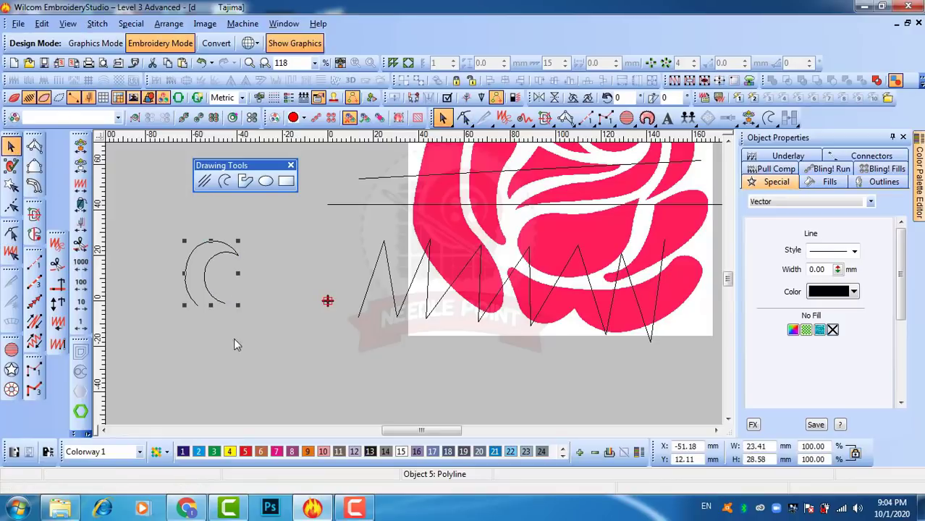
click(231, 361)
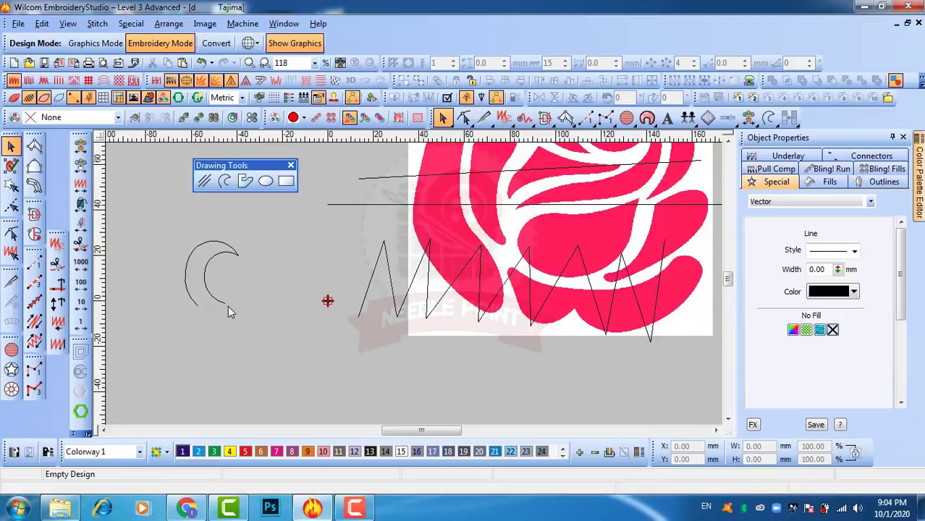
Move the crescent about 13 mm to the left and deselect it.
click(208, 270)
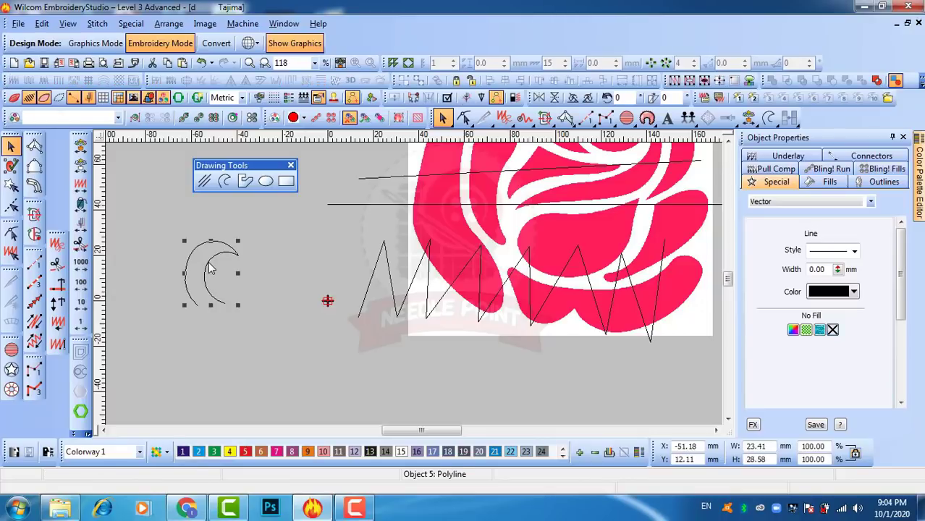
drag(208, 270, 181, 270)
key(Escape)
click(259, 278)
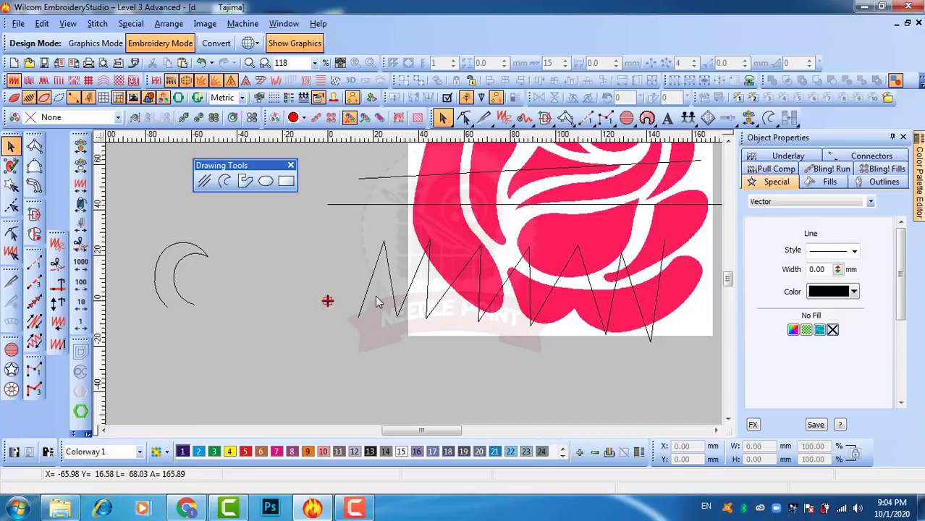
Draw a closed angular polygon of eleven corner points between the crescent and the zigzag, about 34 mm wide and 30 mm high.
click(245, 182)
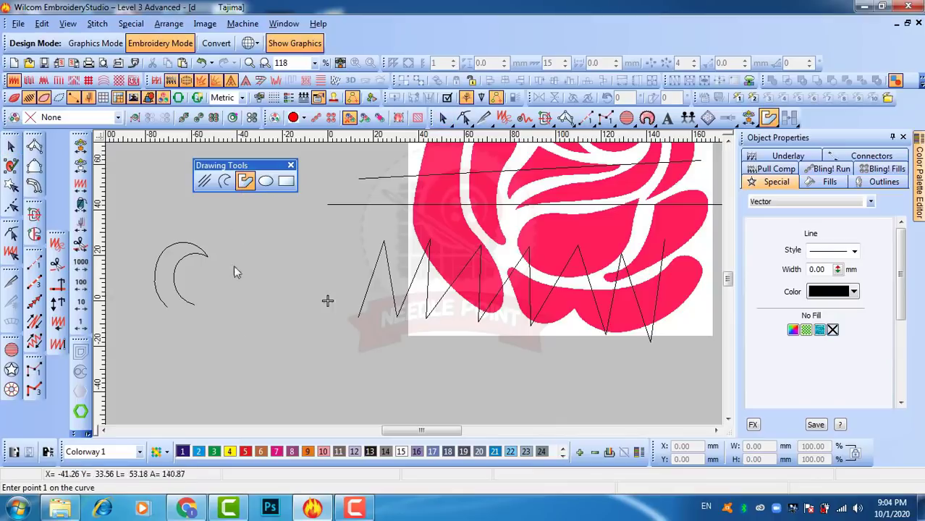
click(245, 320)
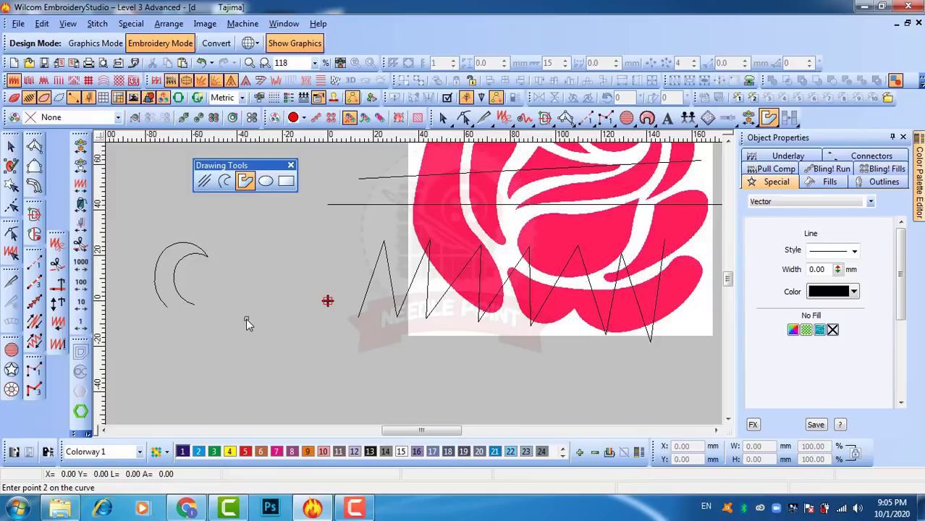
click(246, 252)
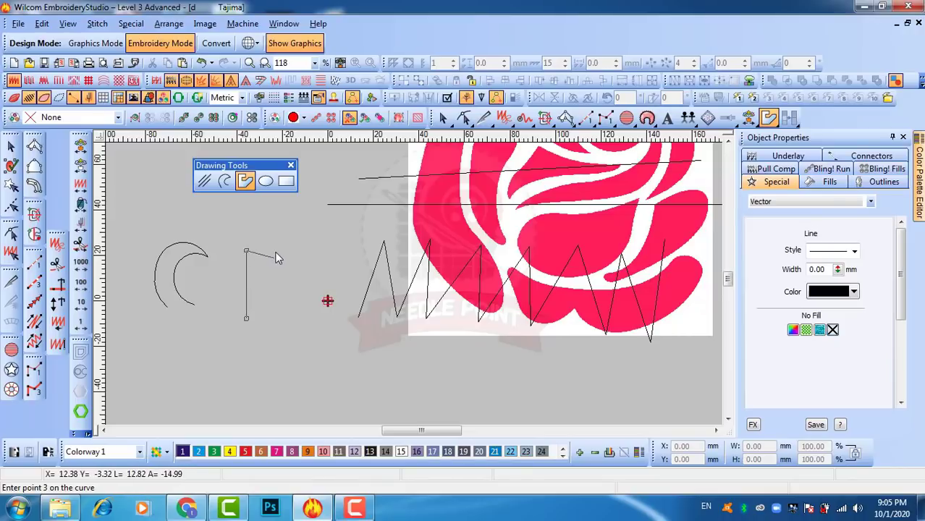
click(279, 251)
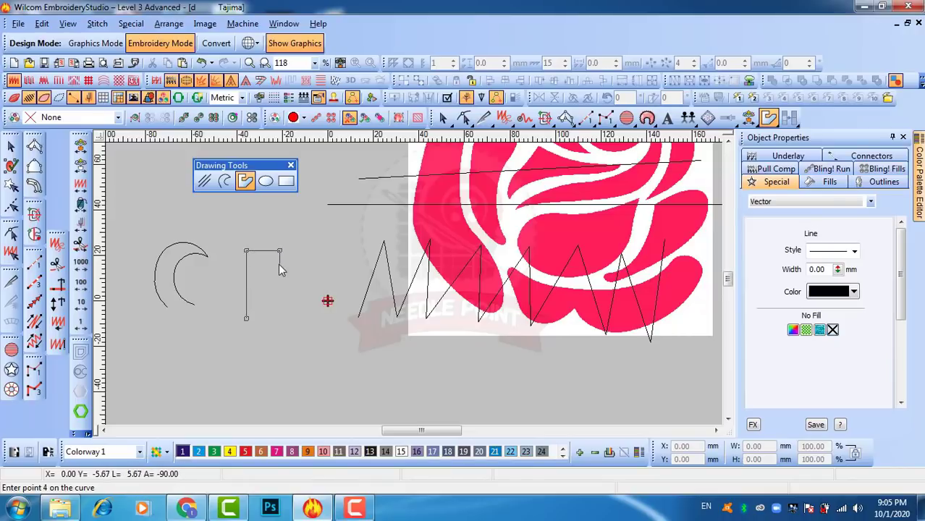
click(280, 266)
click(259, 265)
click(259, 288)
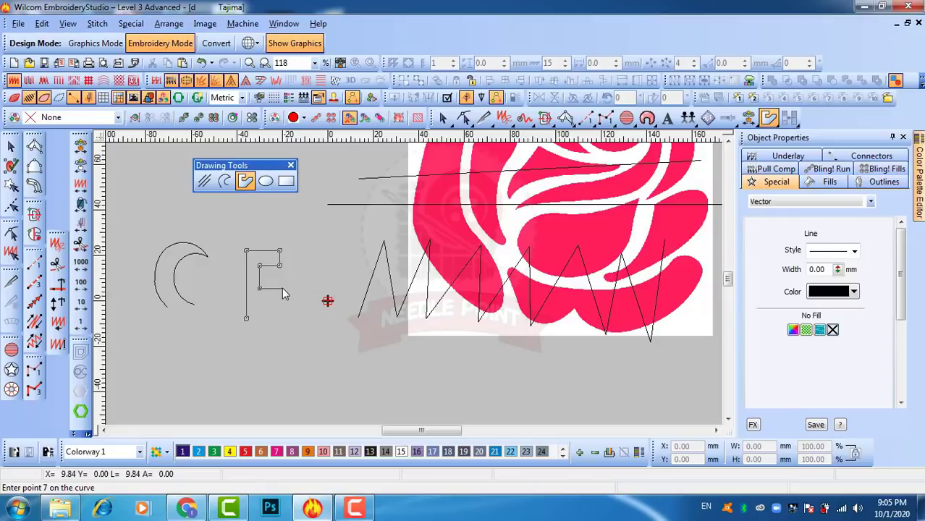
click(282, 289)
key(BackSpace)
click(281, 289)
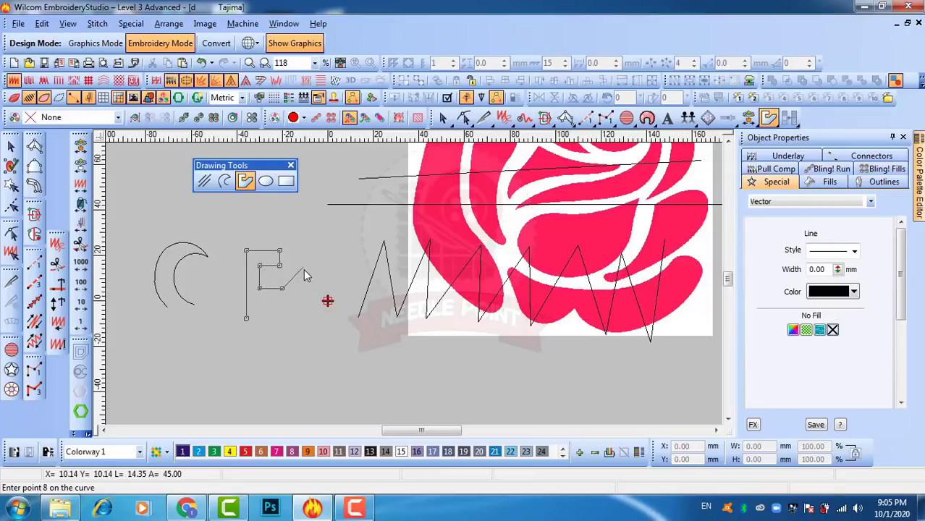
click(303, 268)
click(321, 269)
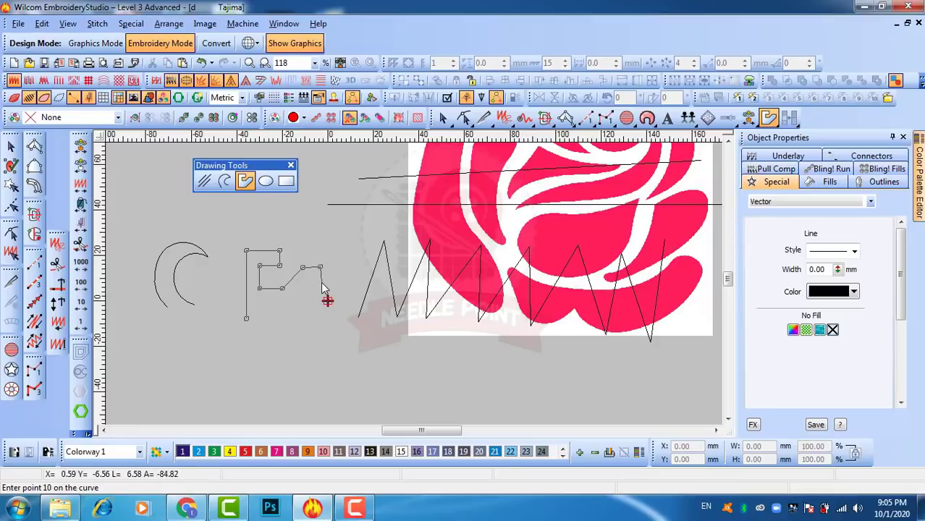
click(324, 284)
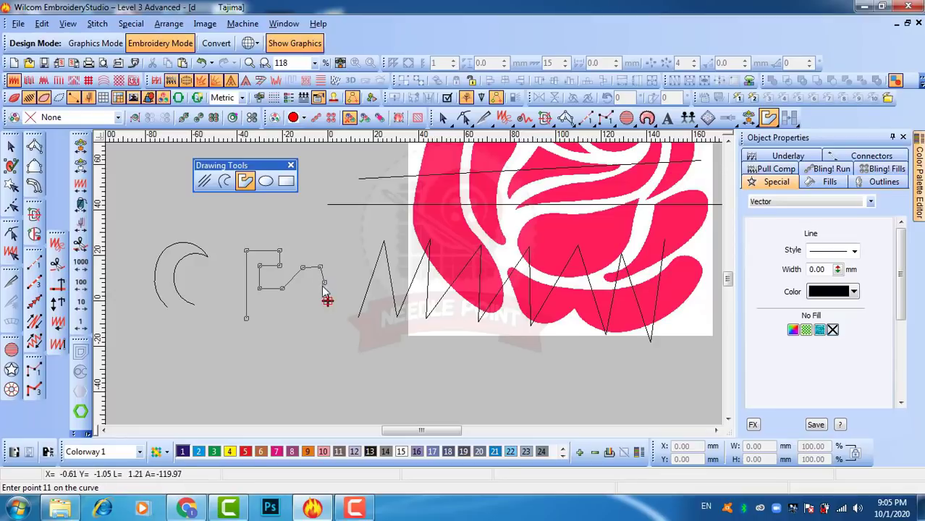
click(284, 319)
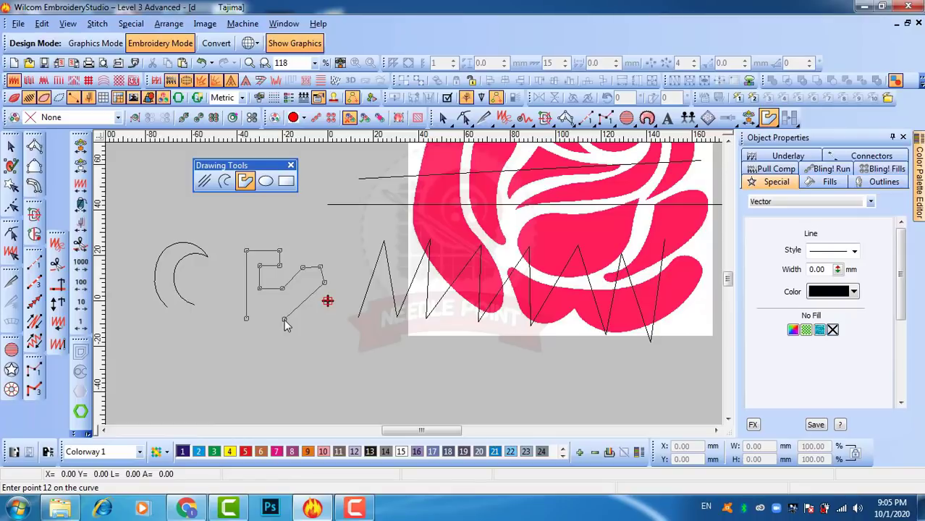
key(Return)
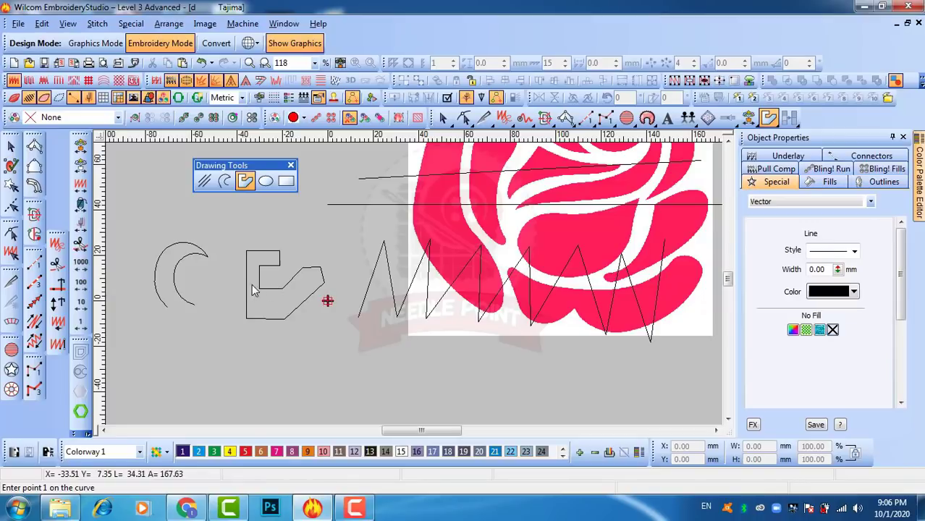
key(Escape)
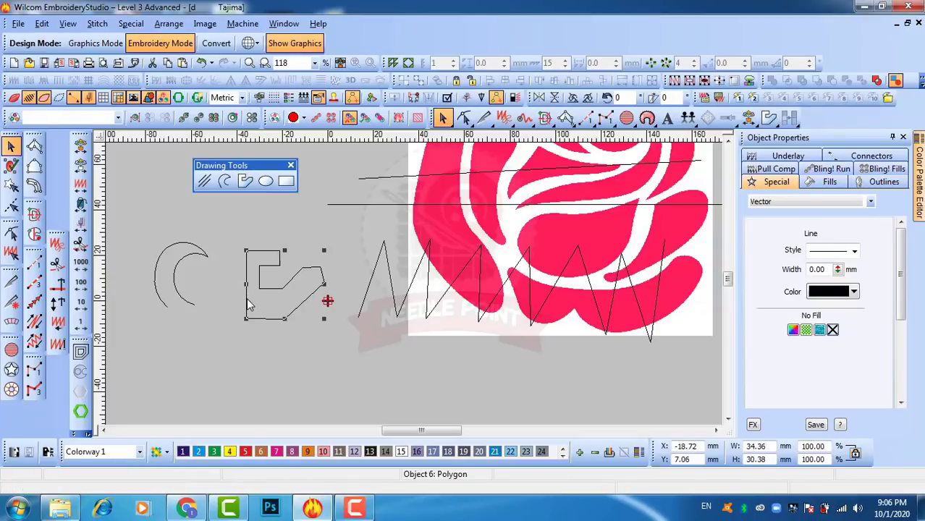
Try reshaping the closed polygon with an extra curve point on its long vertical edge, undo the change, and deselect the polygon.
key(h)
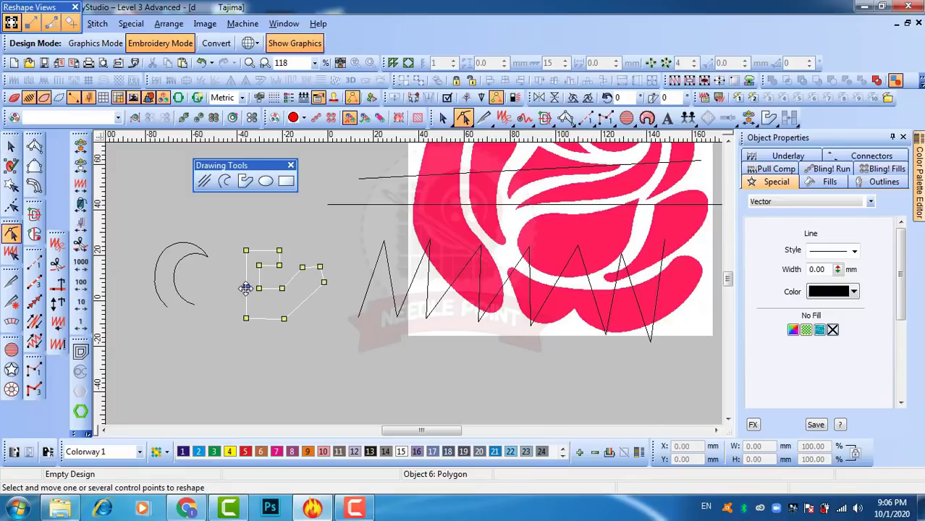
drag(246, 288, 223, 289)
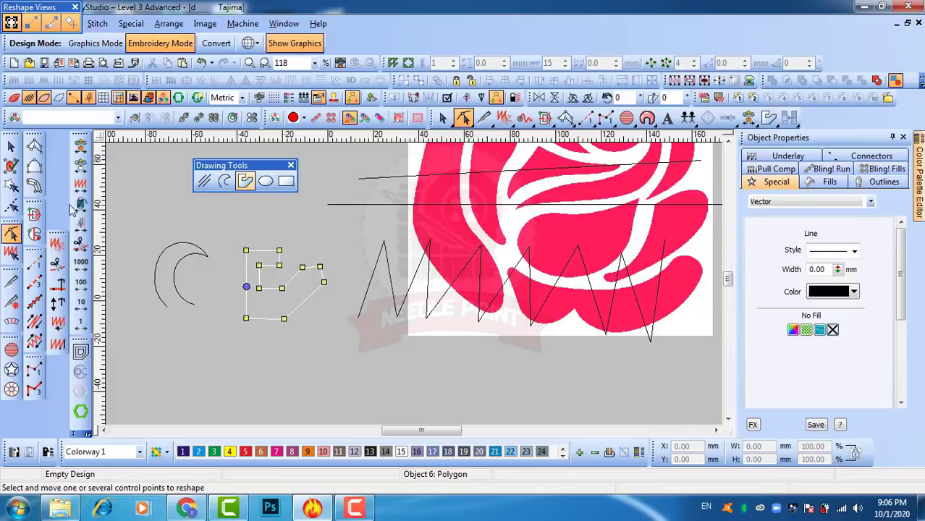
key(ctrl+z)
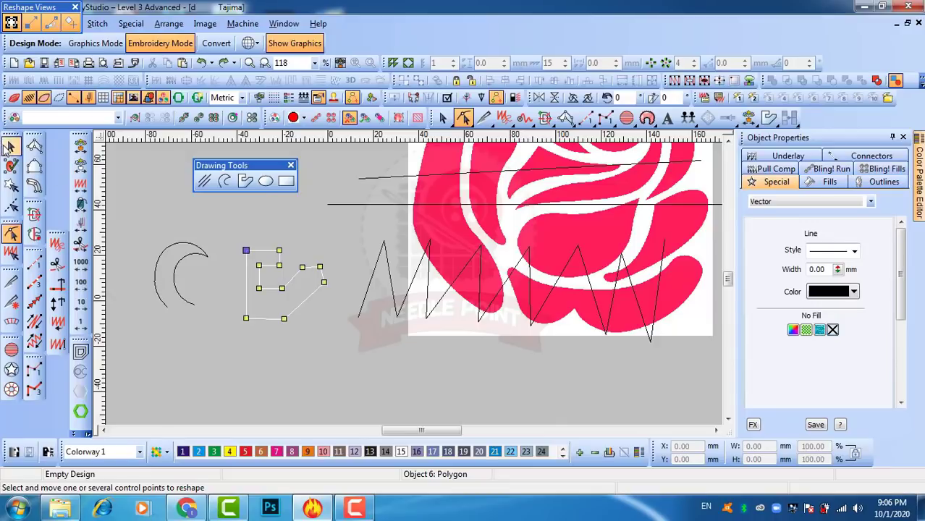
click(11, 146)
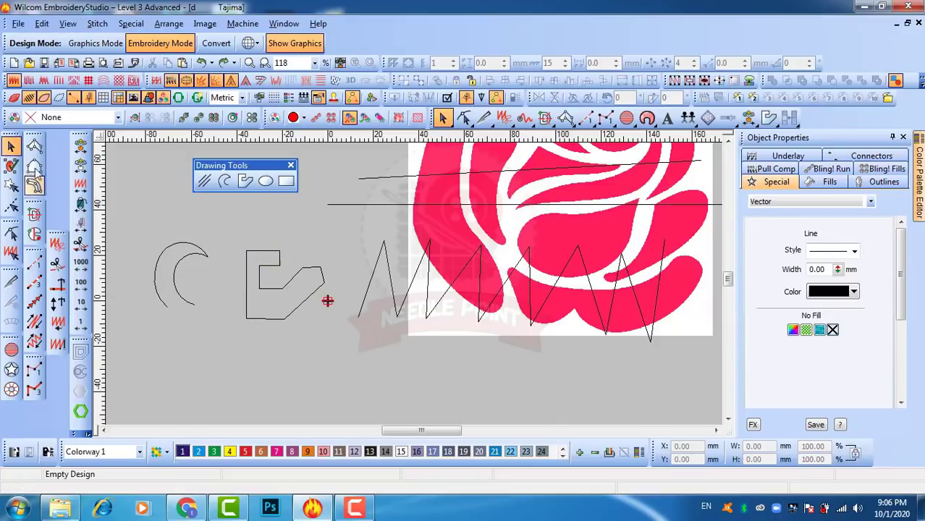
Draw an open arc-shaped polyline of four curve points below the closed polygon, about 21 mm wide and 29 mm high, and deselect it.
click(224, 181)
click(225, 400)
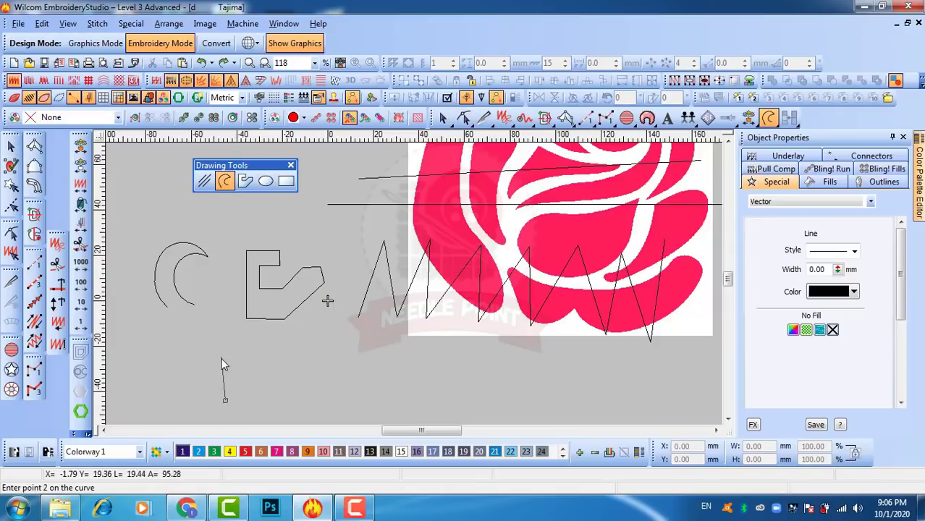
click(220, 361)
click(288, 348)
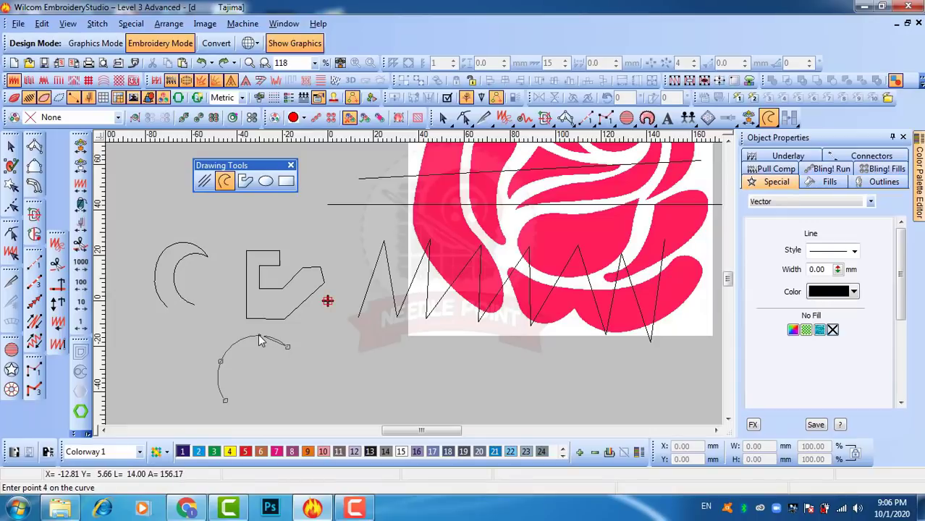
key(BackSpace)
click(237, 342)
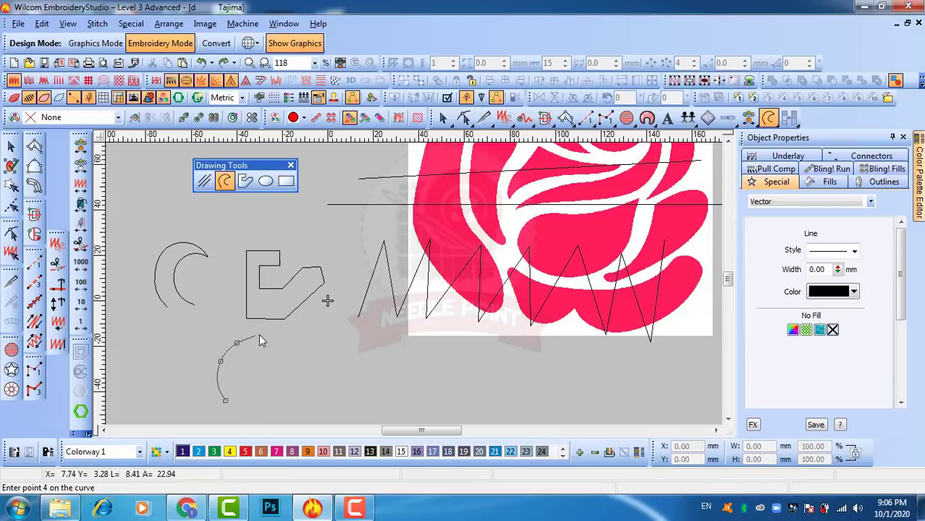
click(265, 335)
key(Return)
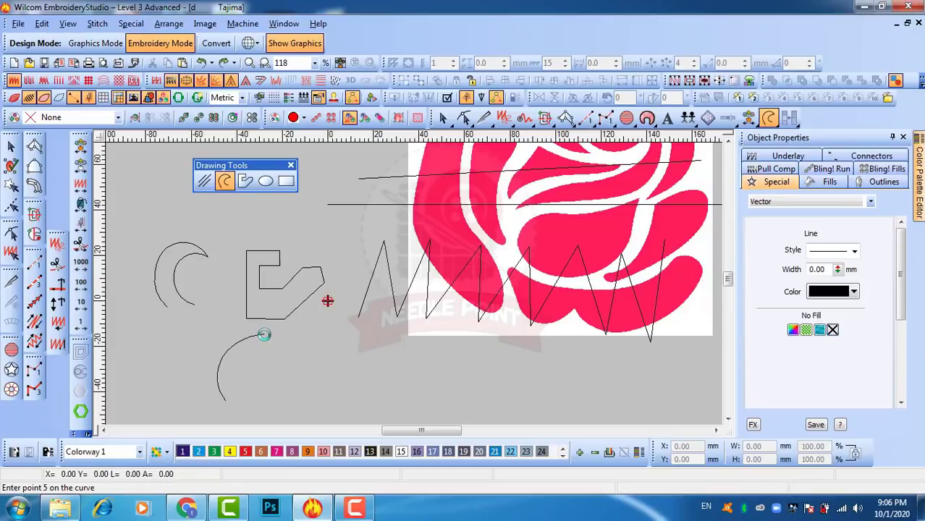
click(10, 146)
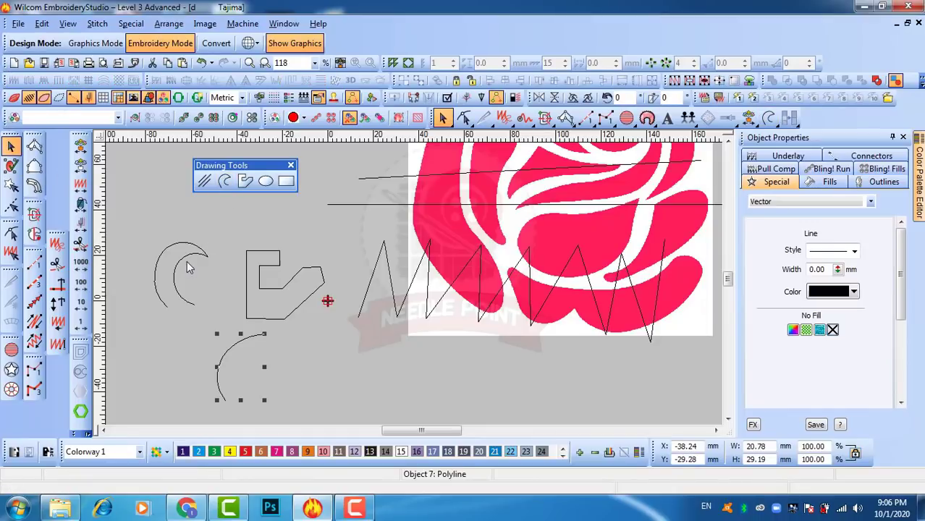
click(287, 283)
click(319, 355)
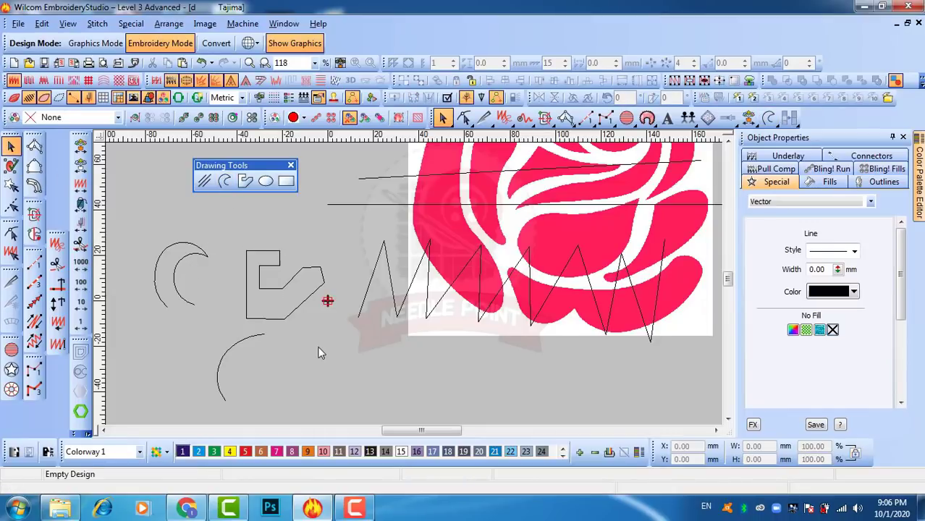
click(205, 255)
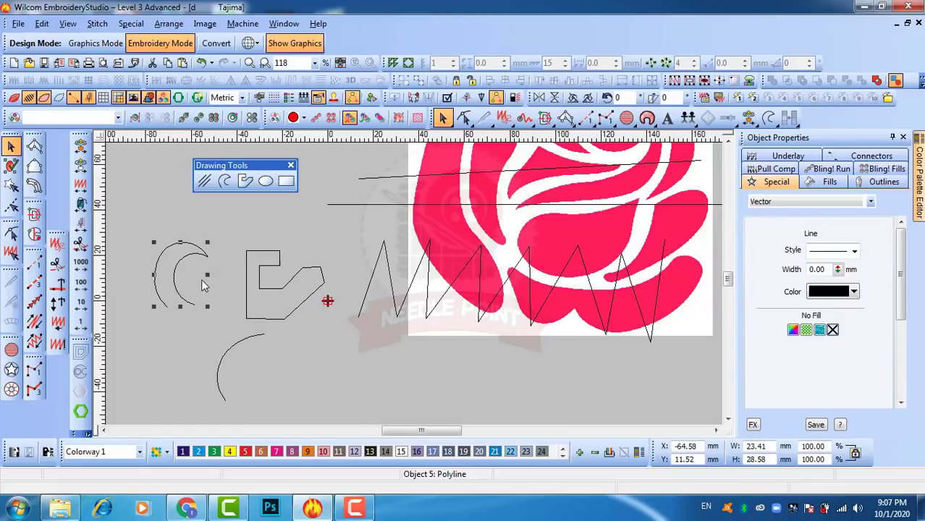
click(300, 368)
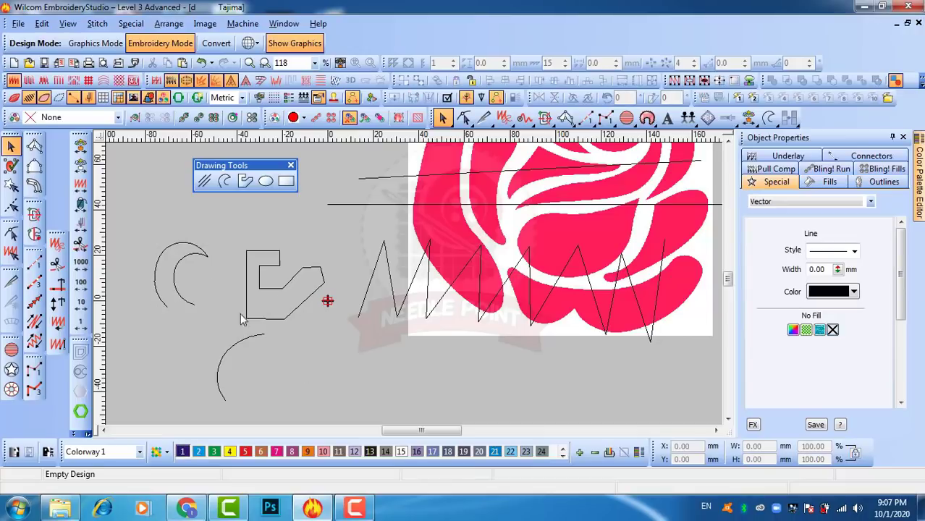
Draw a closed leaf shape of five points beside the open arc, about 20 mm wide and 32 mm high, mixing corner and curve points, and deselect it.
click(244, 182)
click(327, 401)
click(297, 381)
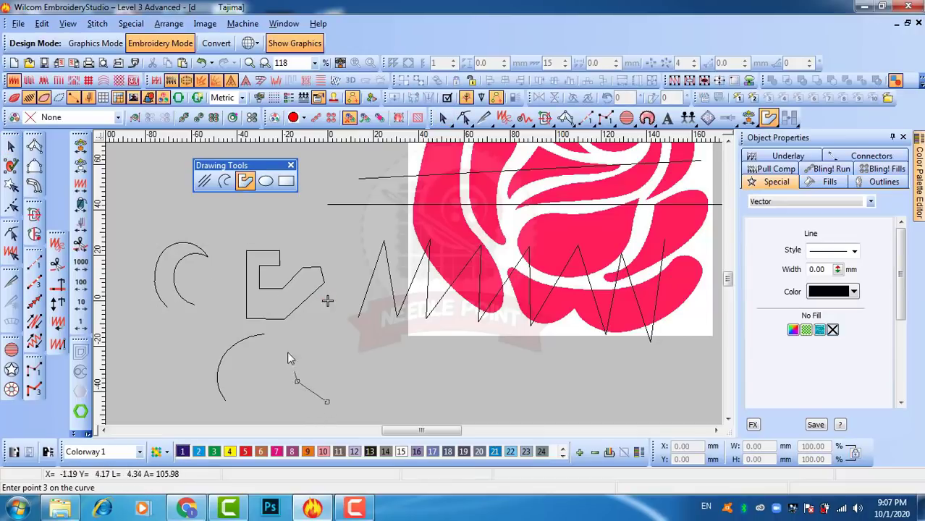
click(290, 329)
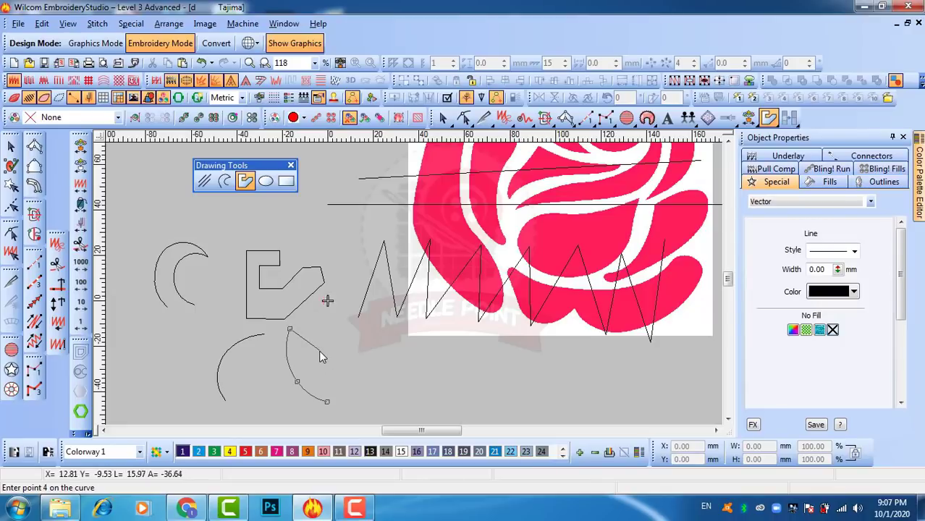
click(319, 350)
click(329, 400)
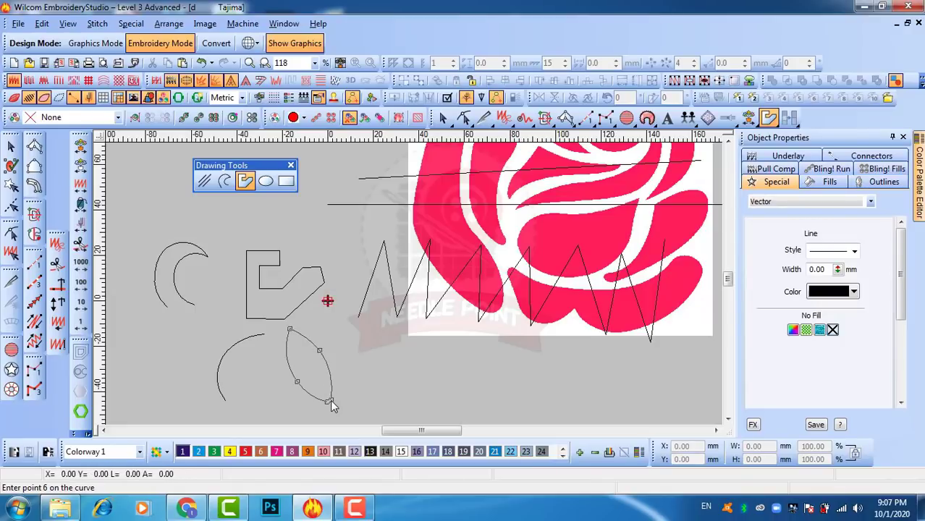
scroll(336, 404, up, 4)
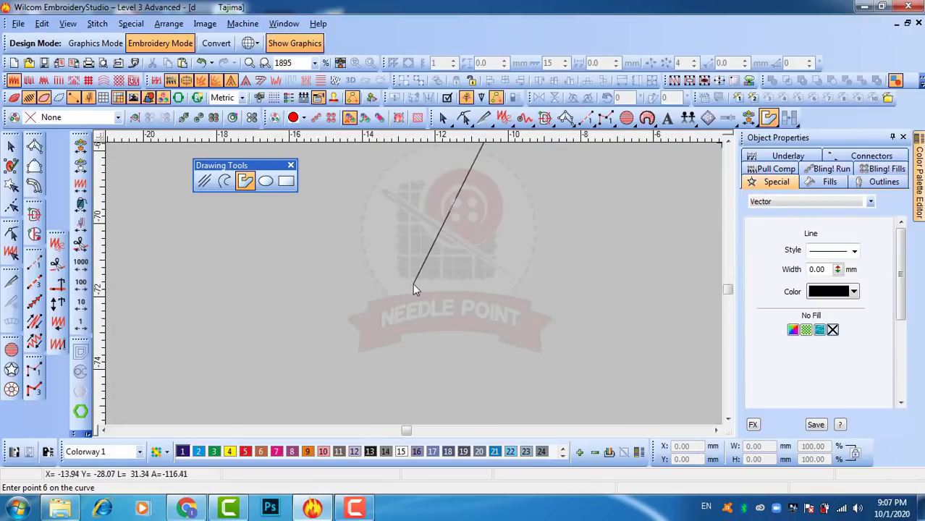
scroll(413, 283, down, 4)
scroll(447, 225, up, 1)
scroll(447, 226, up, 8)
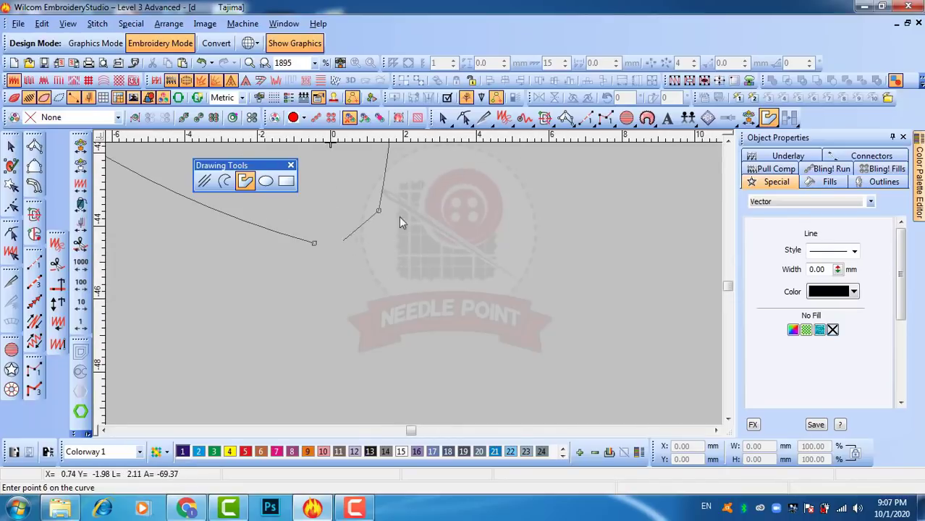
scroll(367, 238, down, 7)
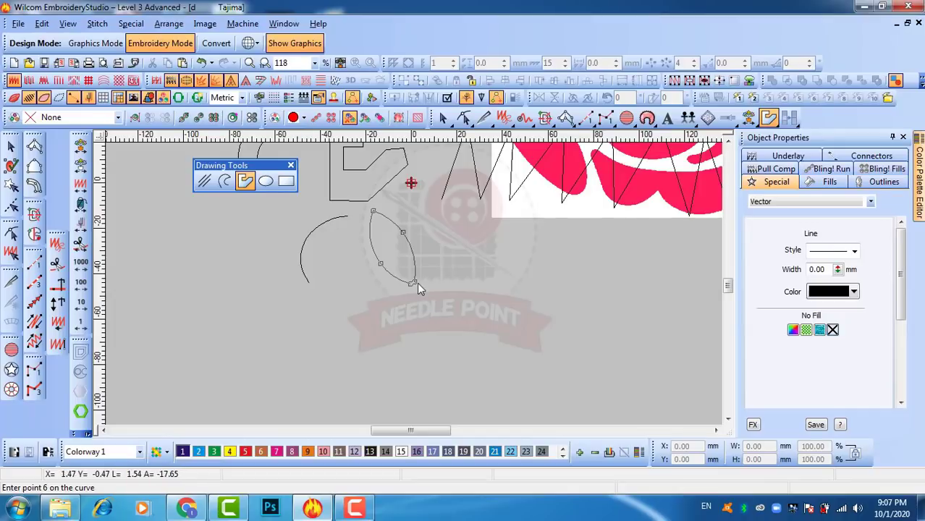
key(Return)
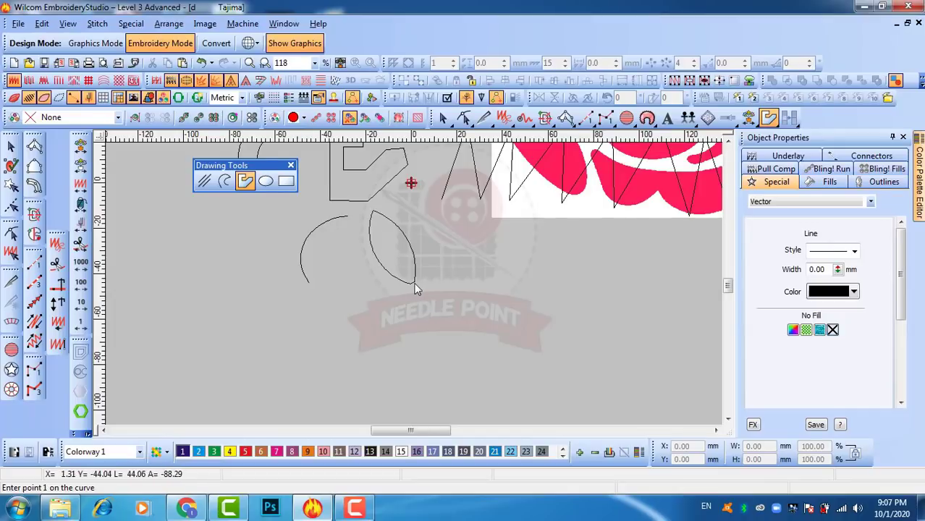
scroll(417, 288, up, 8)
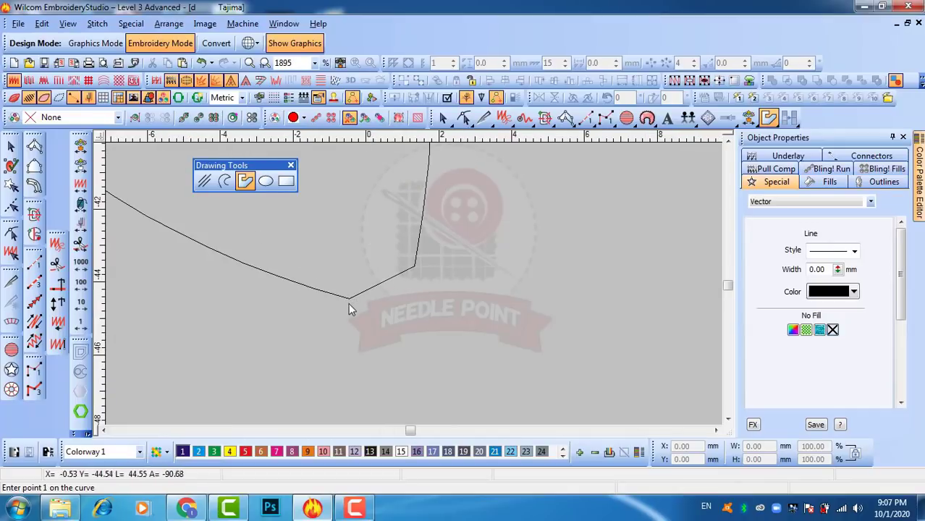
click(11, 145)
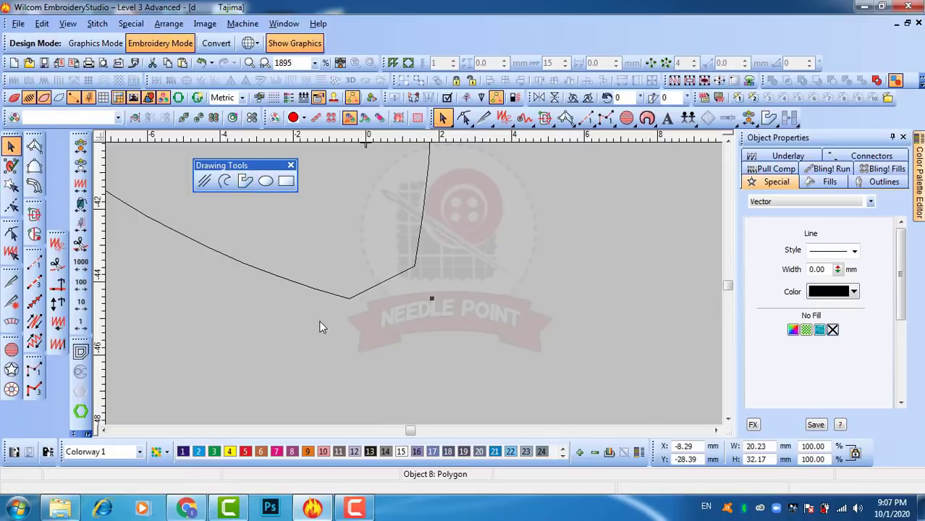
scroll(415, 289, down, 4)
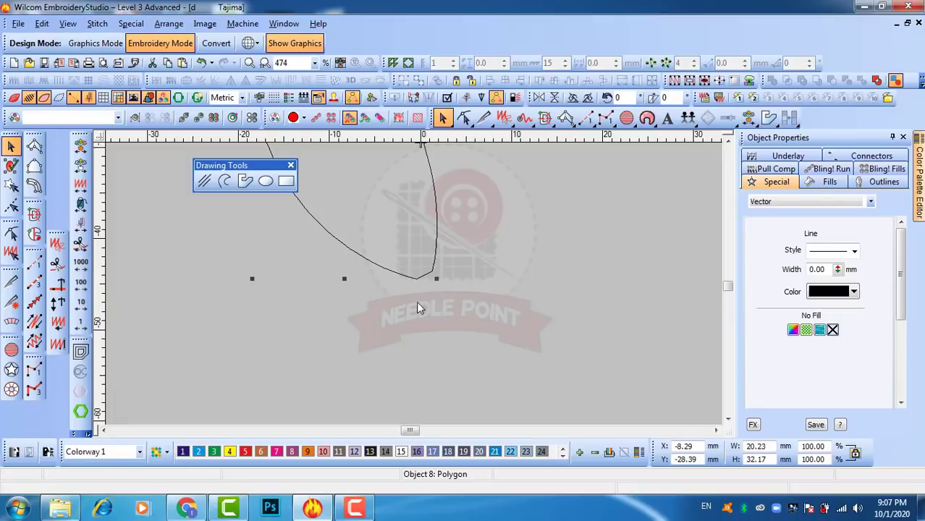
click(419, 308)
scroll(417, 304, down, 4)
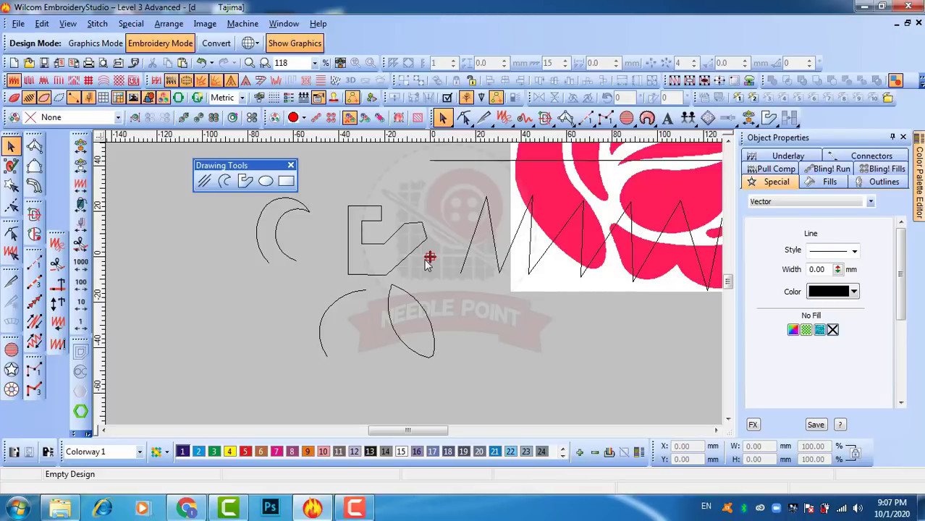
scroll(427, 263, down, 5)
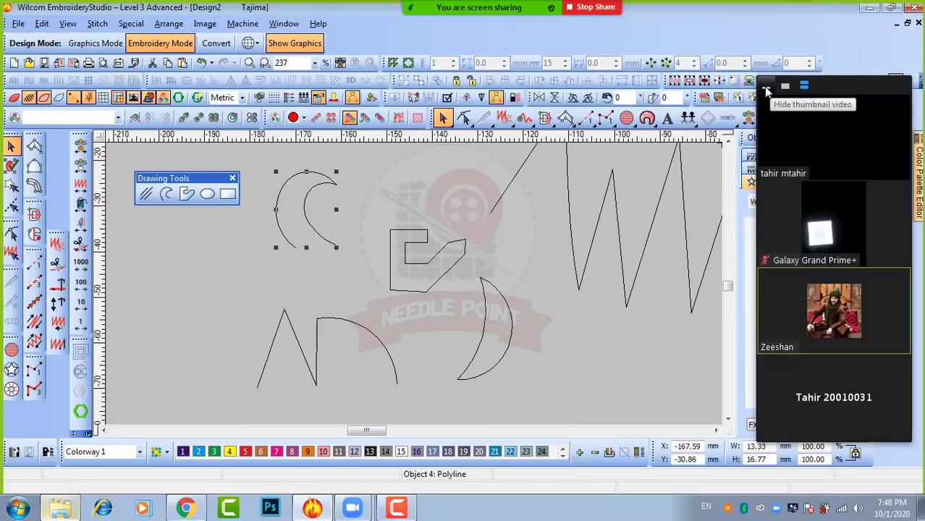
Draw a circle about 22 mm in diameter above the crescent and deselect it.
click(802, 84)
click(540, 298)
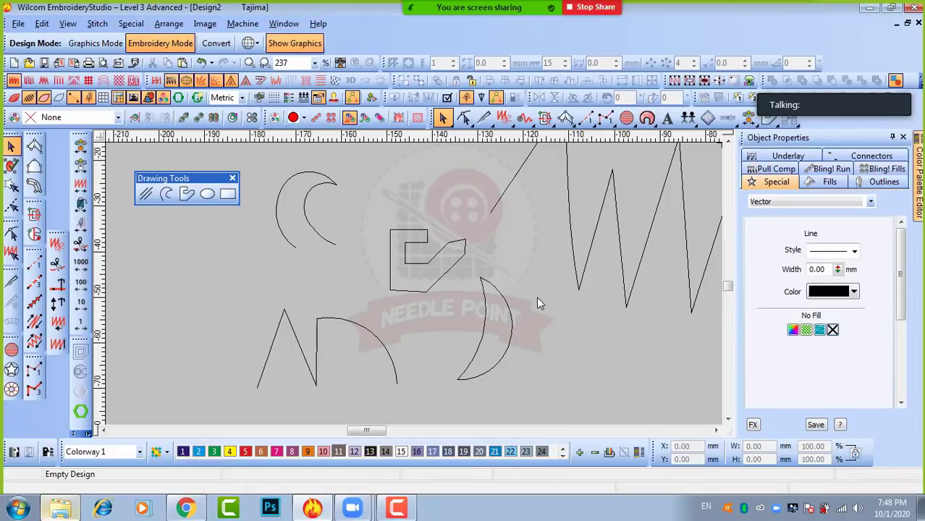
click(207, 196)
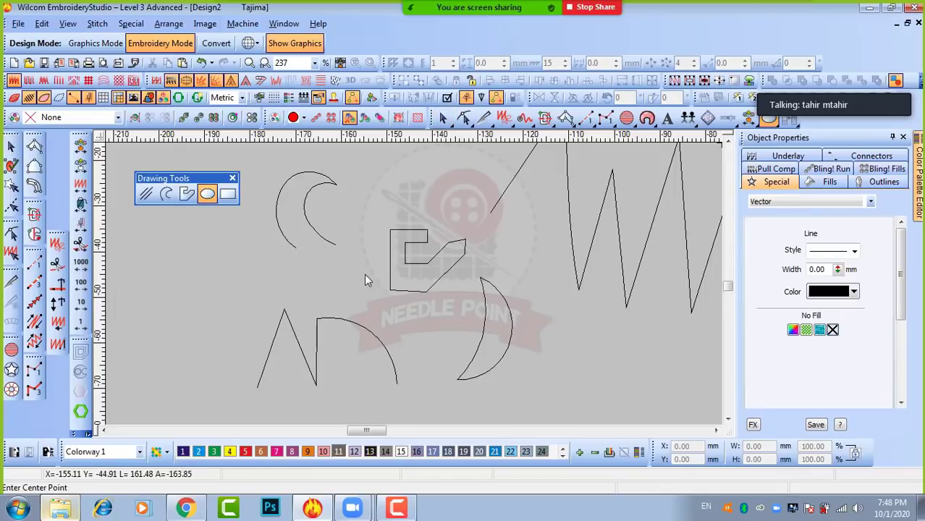
scroll(365, 274, down, 3)
scroll(414, 283, up, 1)
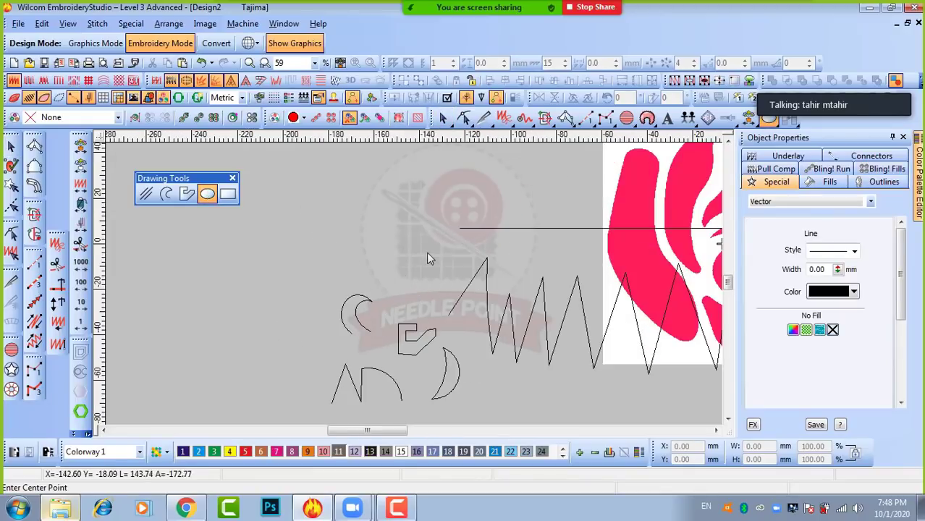
click(379, 232)
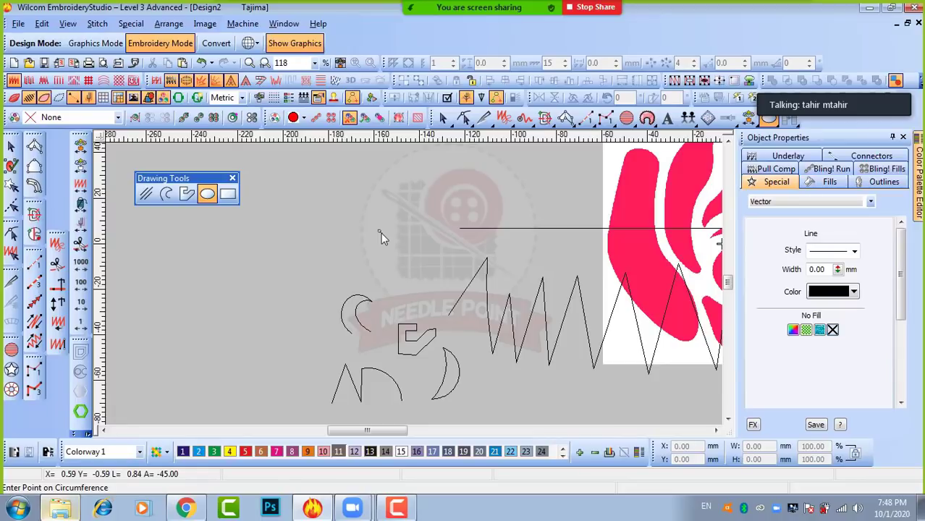
key(Return)
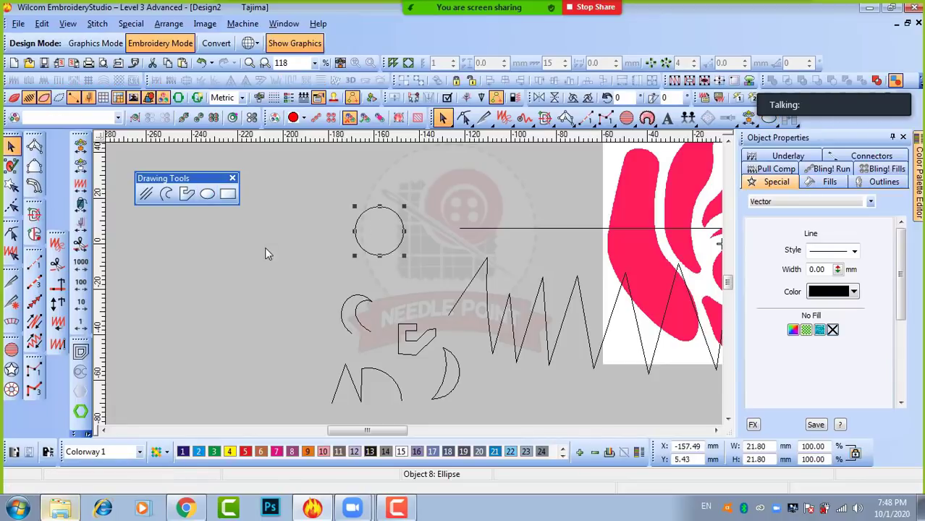
click(266, 254)
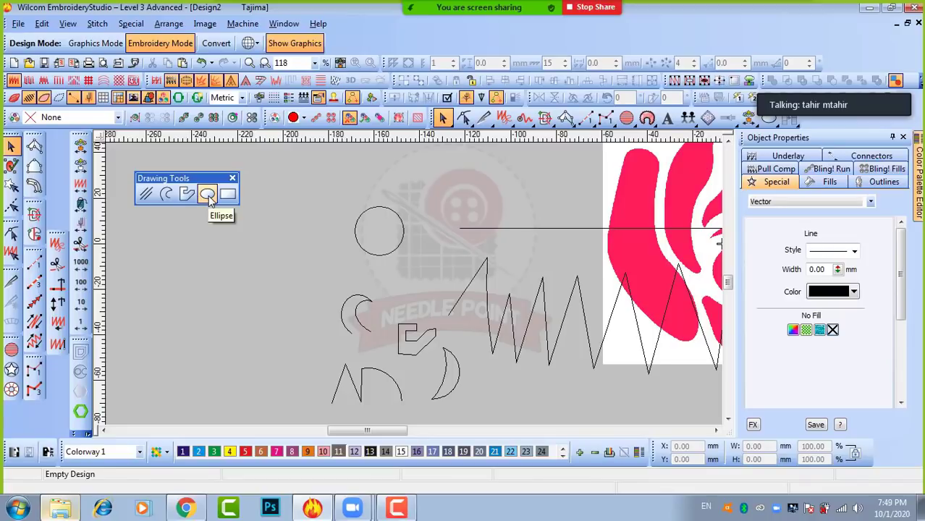
Draw a smaller circle about 17 mm in diameter above the start of the long horizontal line and deselect it.
click(207, 194)
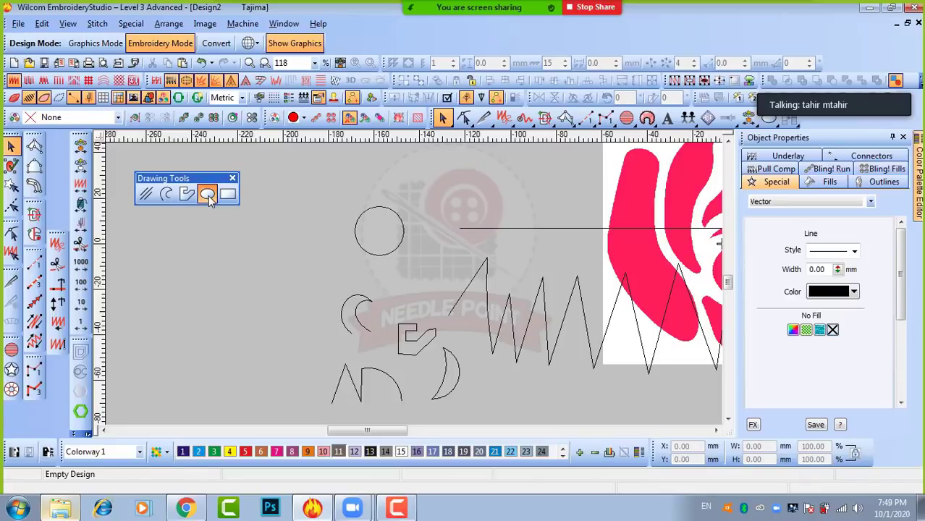
click(456, 185)
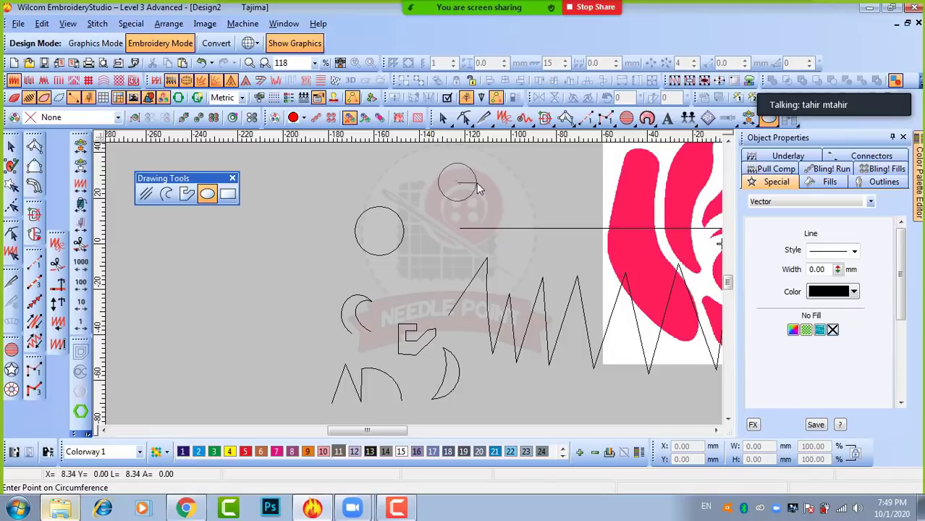
click(476, 183)
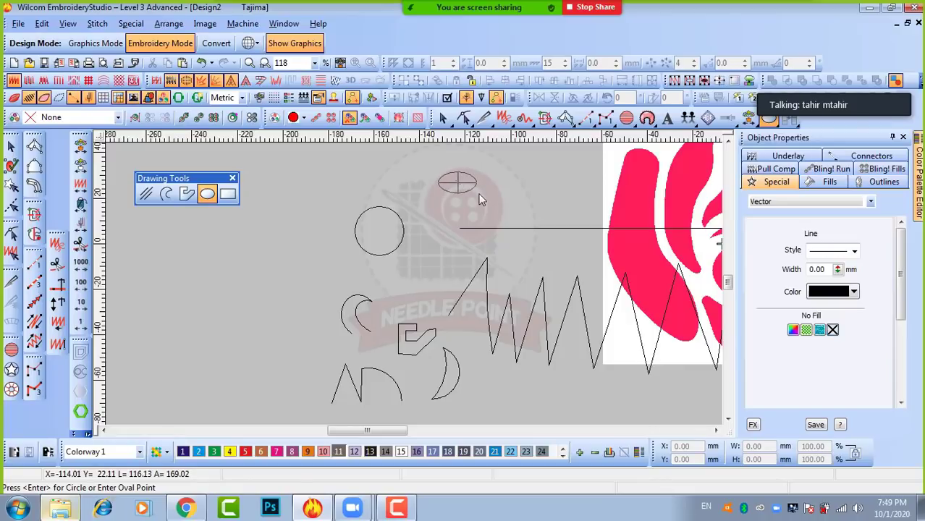
key(Return)
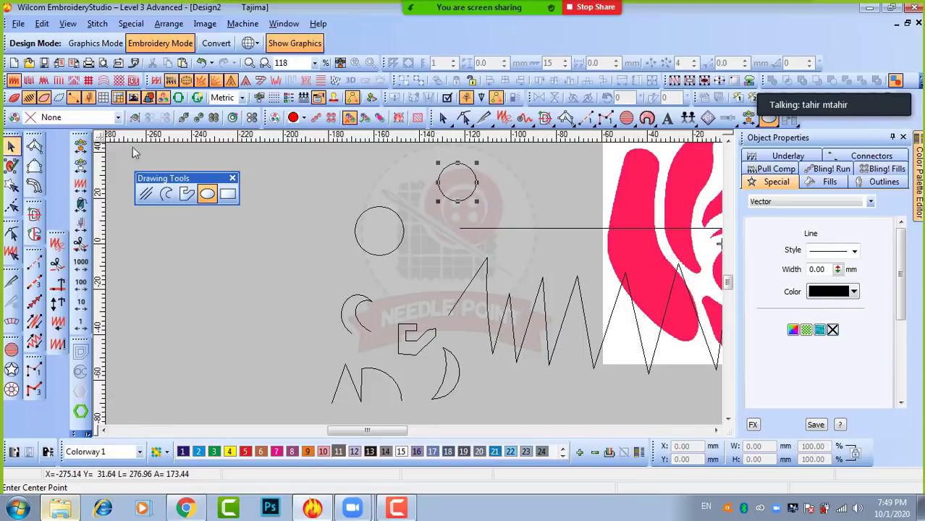
key(Escape)
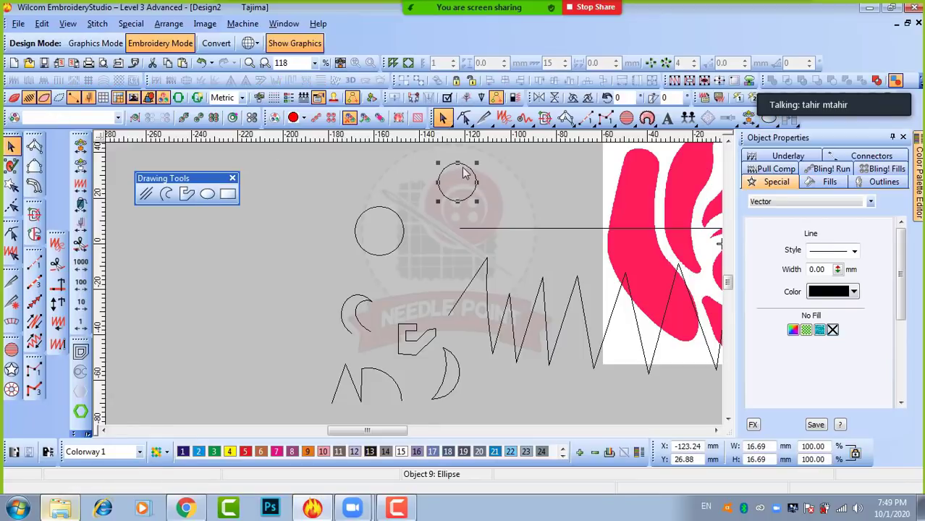
click(500, 196)
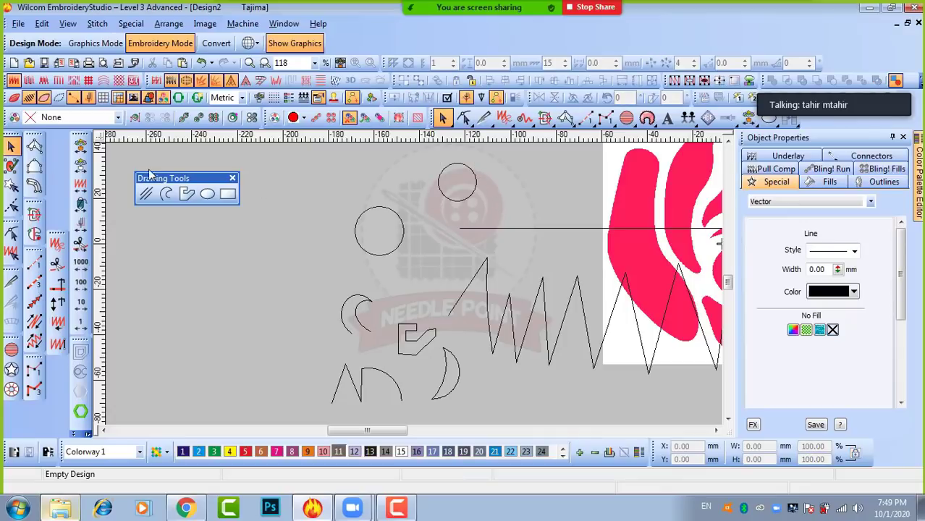
Draw a narrow slanted oval about 16 mm long well to the left of the larger circle.
click(207, 193)
click(239, 269)
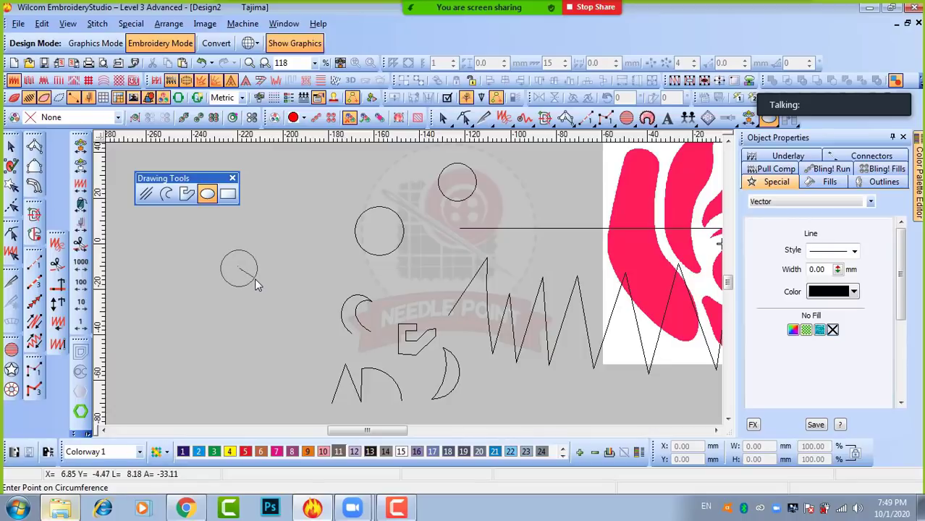
click(254, 279)
click(255, 286)
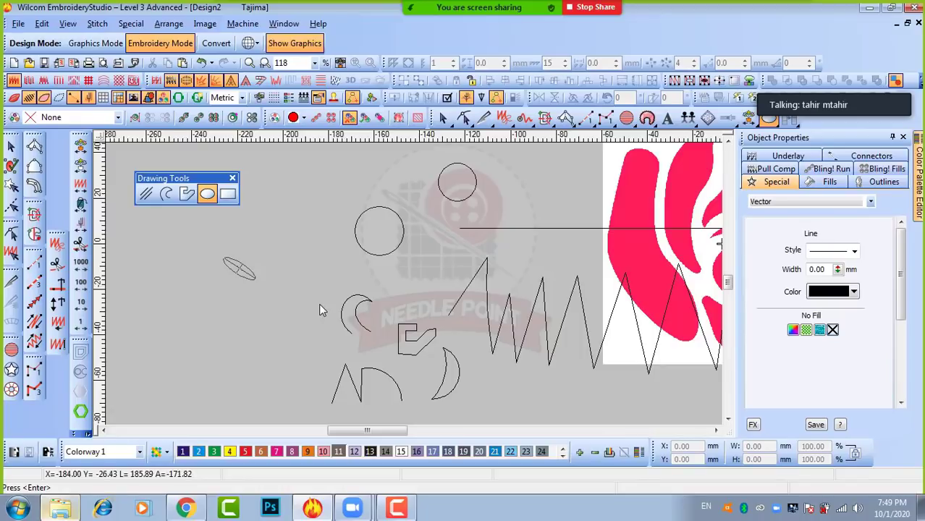
key(Return)
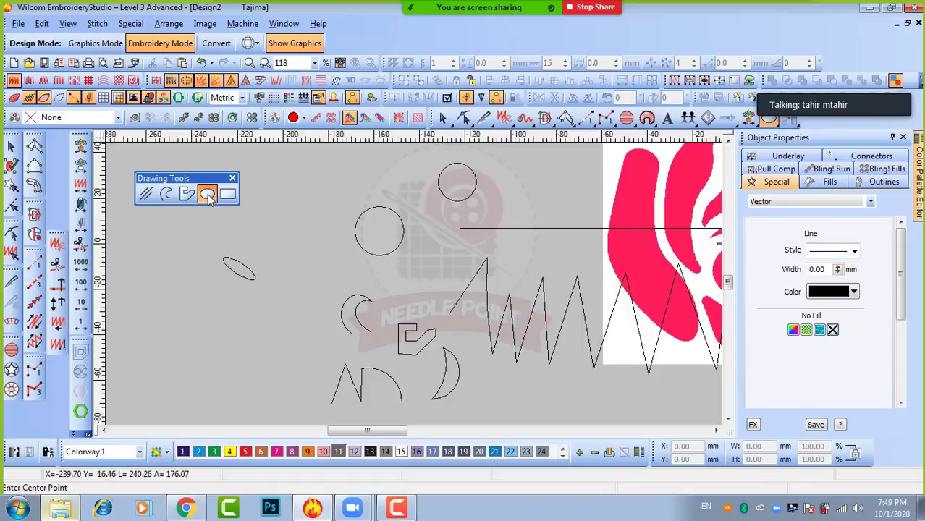
Draw a flat horizontal oval about 15 mm long between the slanted oval and the larger circle, and leave the Ellipse tool.
click(298, 238)
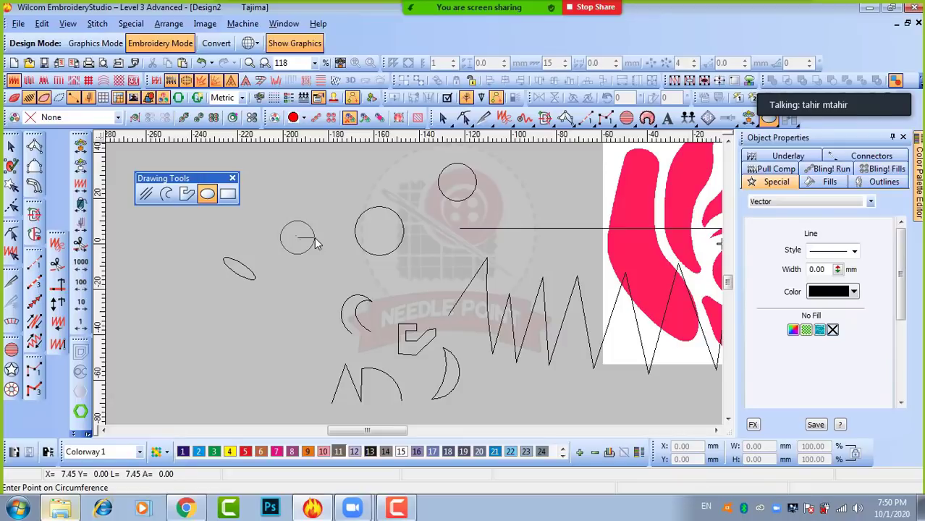
click(315, 238)
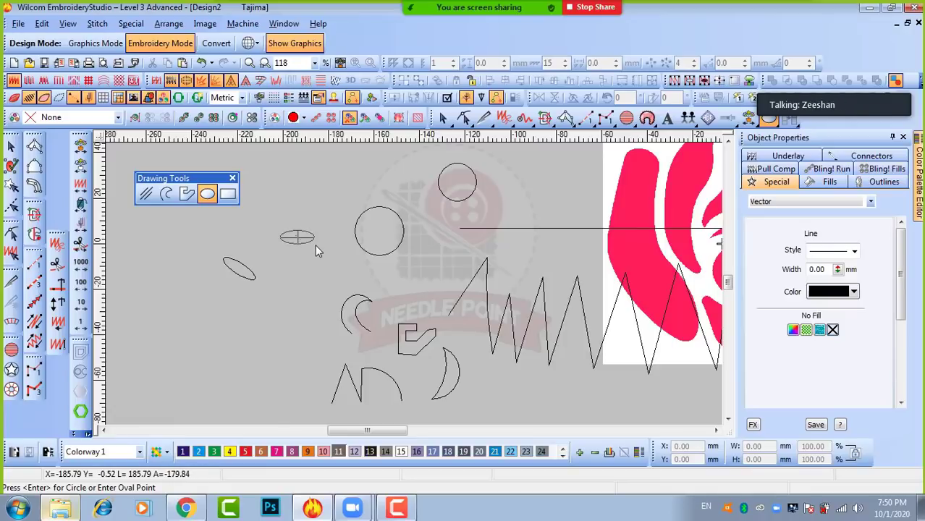
click(315, 245)
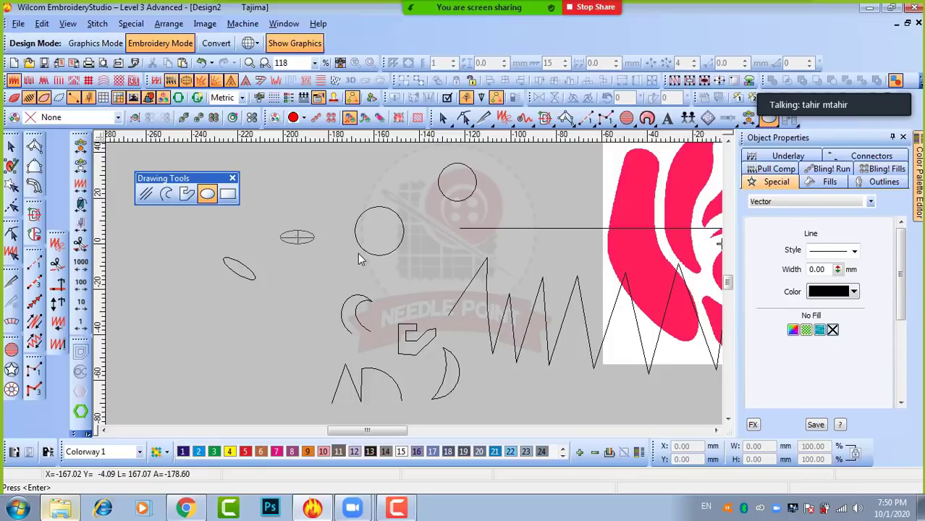
key(Return)
click(322, 210)
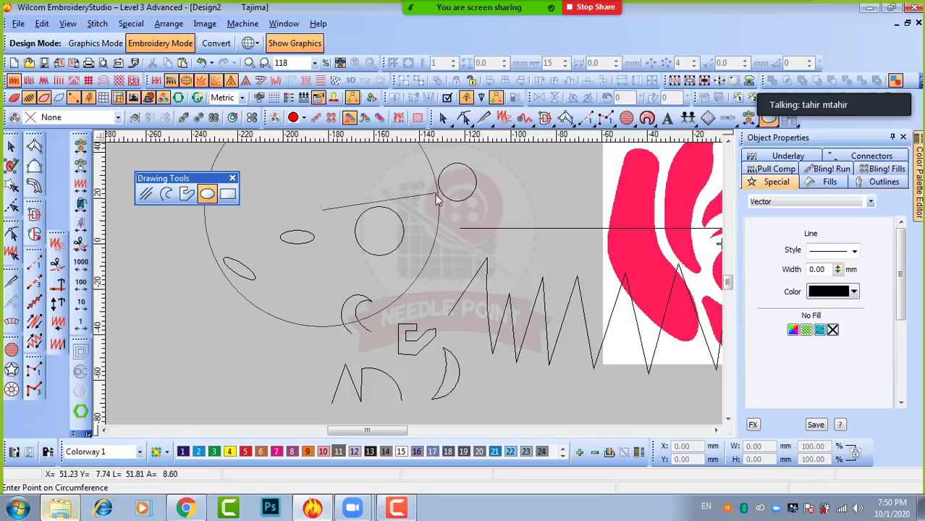
key(Escape)
key(Escape)
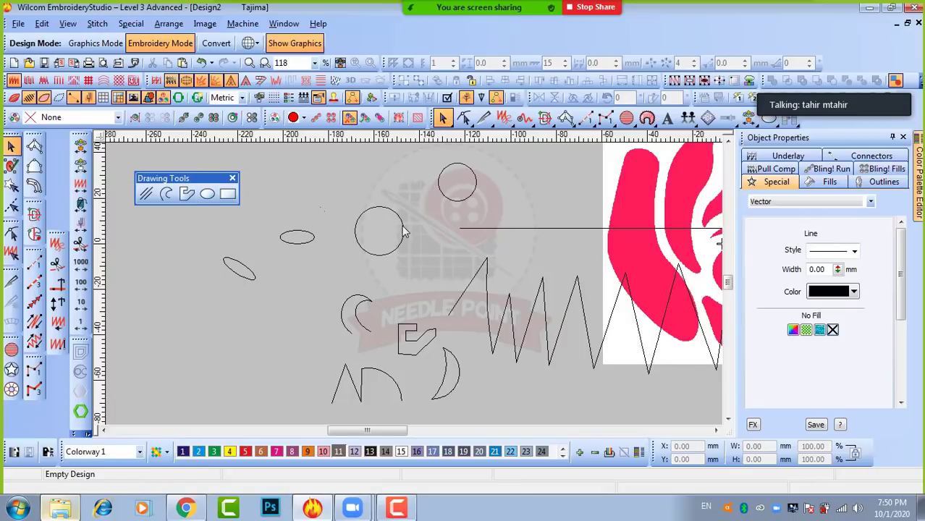
Flatten the larger circle into an oval about 12 mm high, stretch it slightly wider, and deselect it.
click(403, 231)
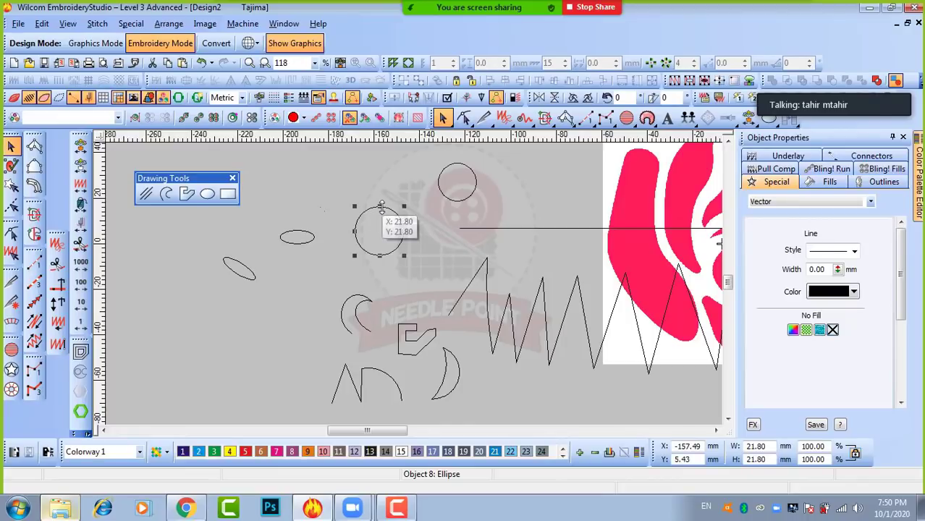
drag(380, 208, 378, 229)
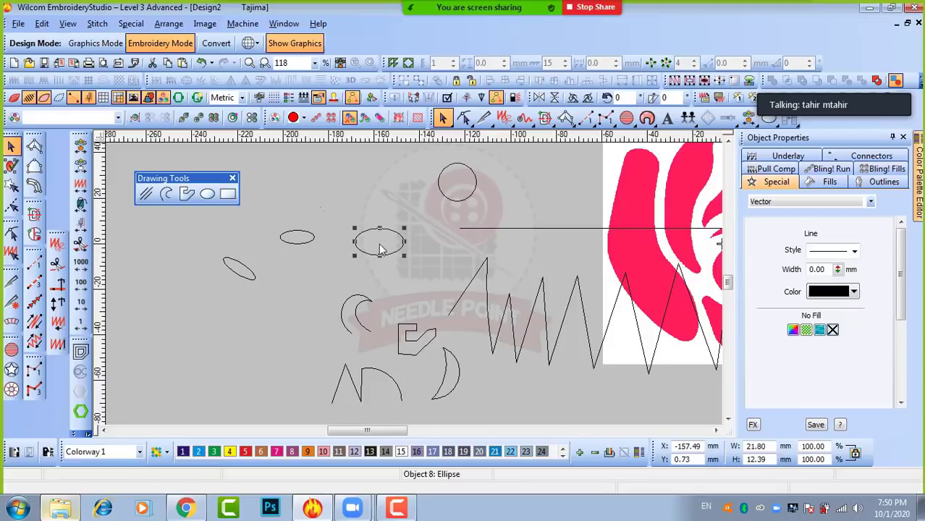
mouse_move(407, 241)
mouse_down()
mouse_move(373, 241)
mouse_move(406, 242)
mouse_up()
click(391, 207)
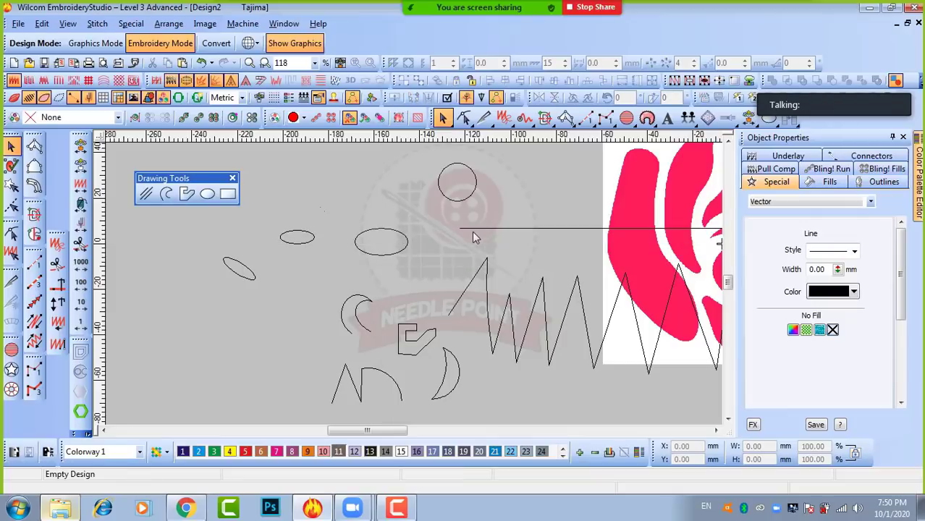
Draw a rectangle about 47 mm wide and 19 mm high above the two horizontal ovals and deselect it.
click(227, 194)
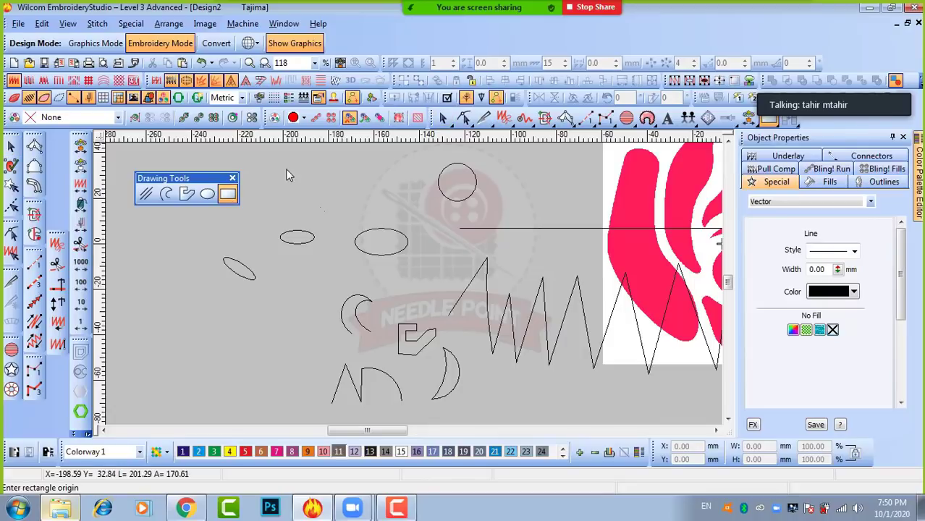
click(287, 161)
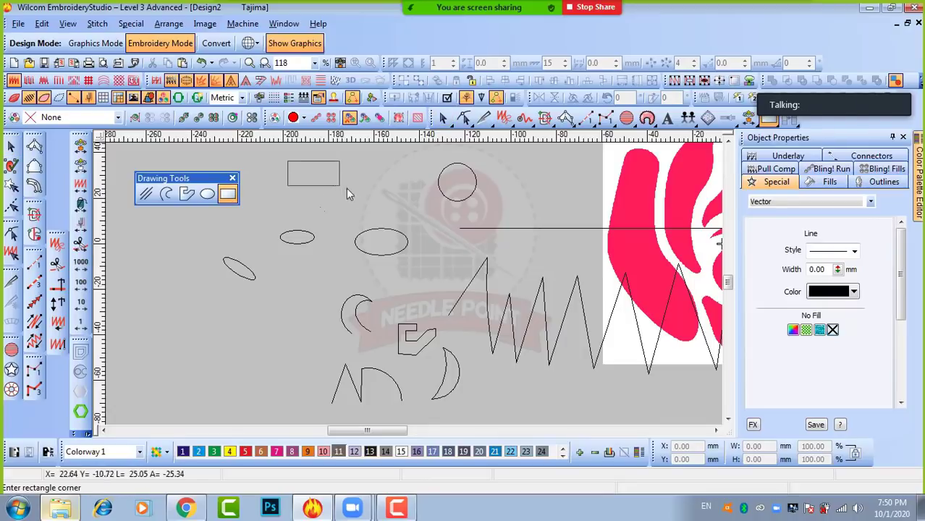
click(395, 203)
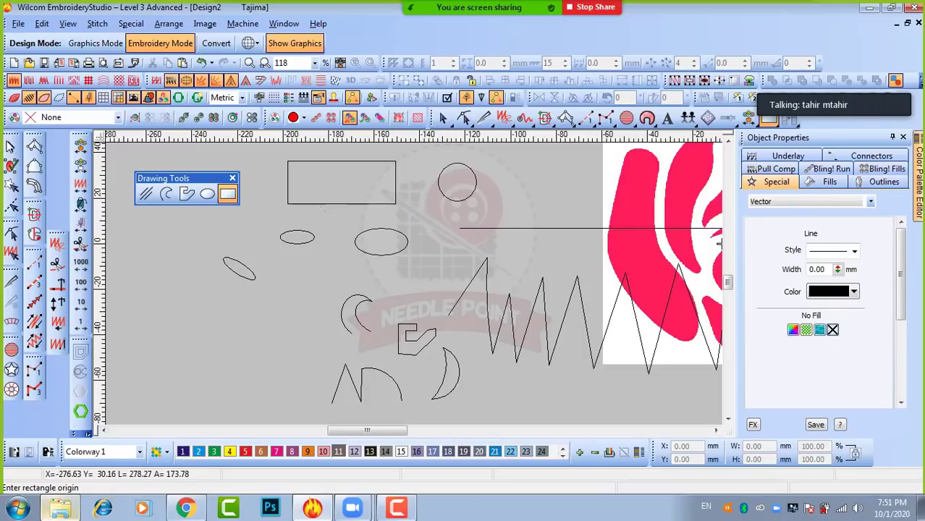
click(11, 147)
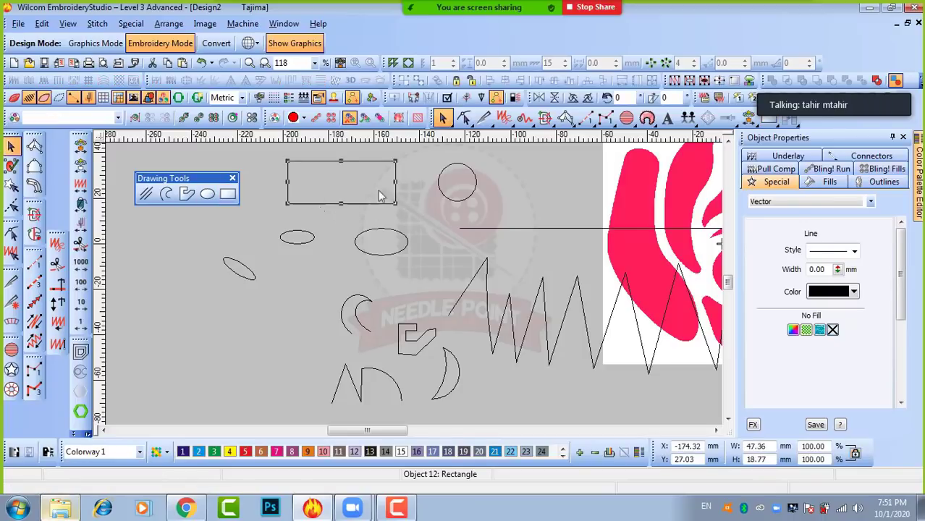
click(412, 207)
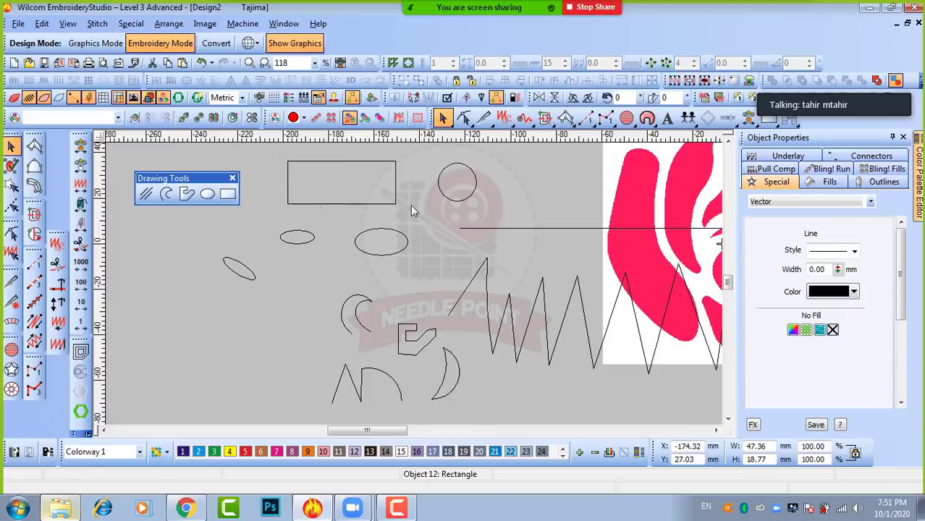
Draw a square of about 26 mm per side below the slanted oval, select it to check its size, and deselect it.
click(227, 195)
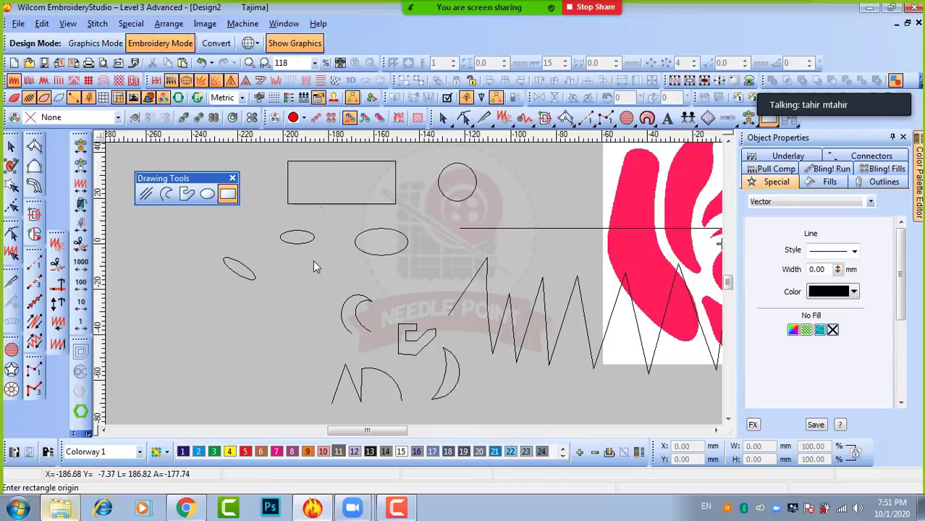
click(214, 304)
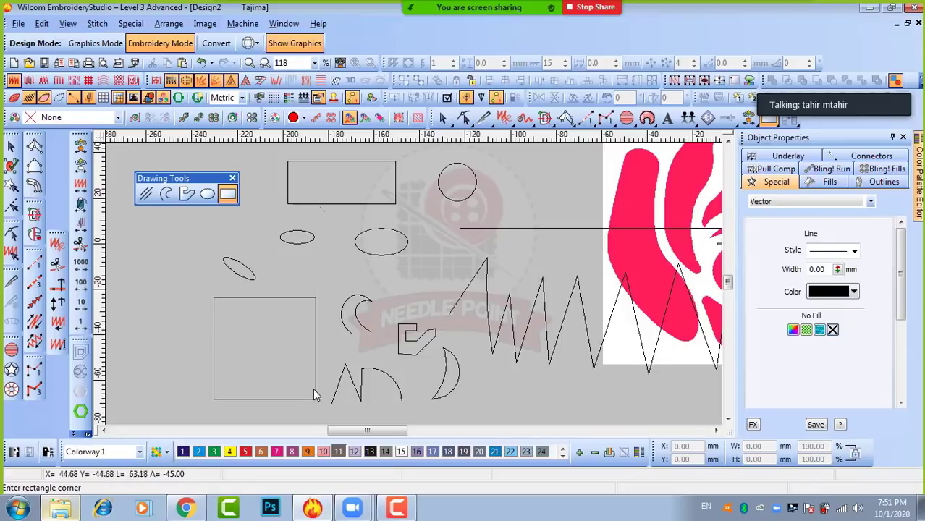
click(273, 354)
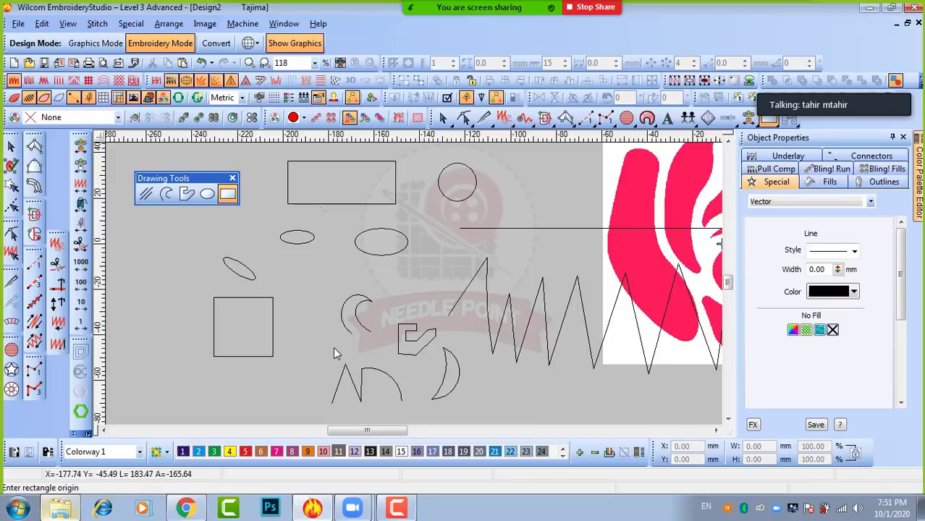
click(11, 147)
click(262, 305)
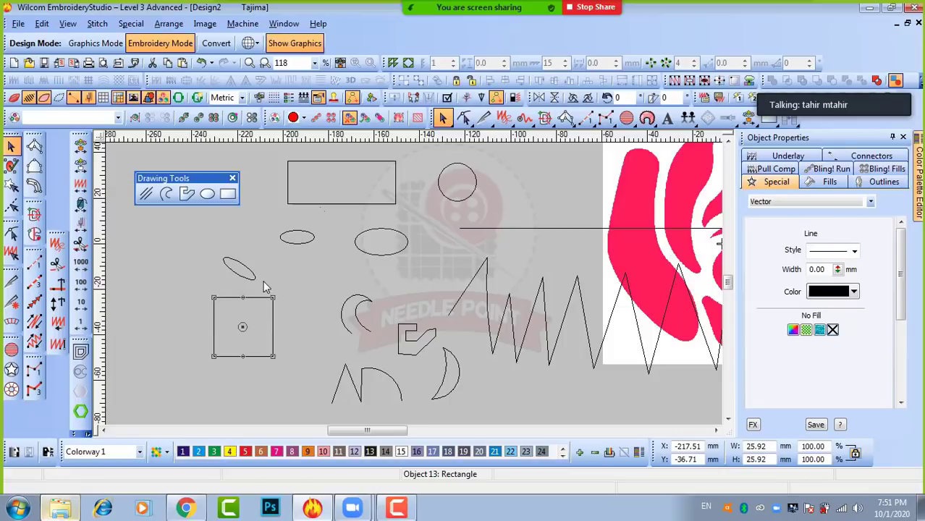
click(299, 301)
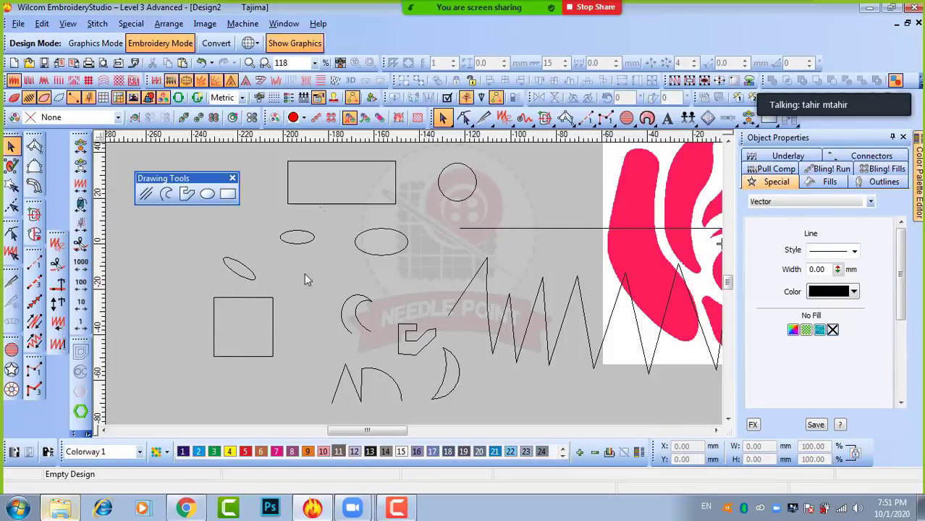
Select the square below the slanted oval and examine its outline and sizing handles up close.
click(258, 300)
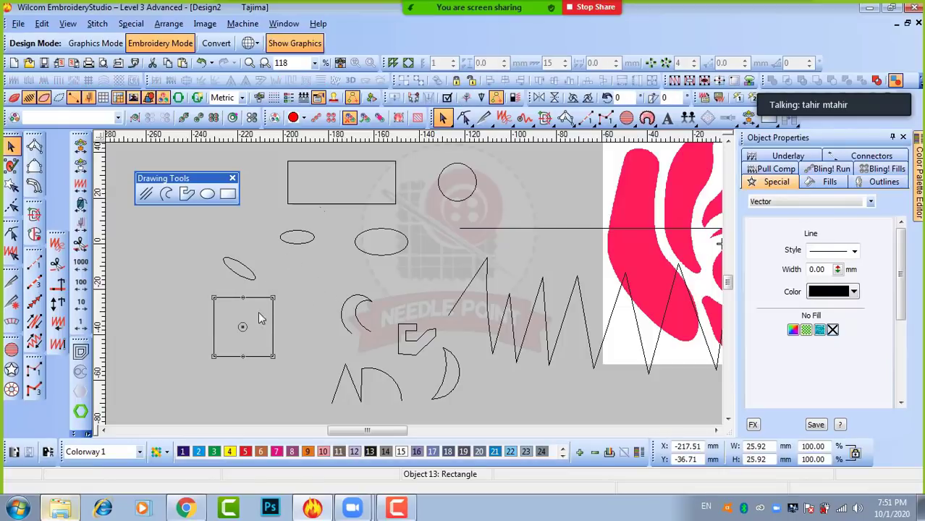
click(304, 304)
click(254, 299)
click(255, 299)
scroll(247, 316, up, 1)
click(397, 239)
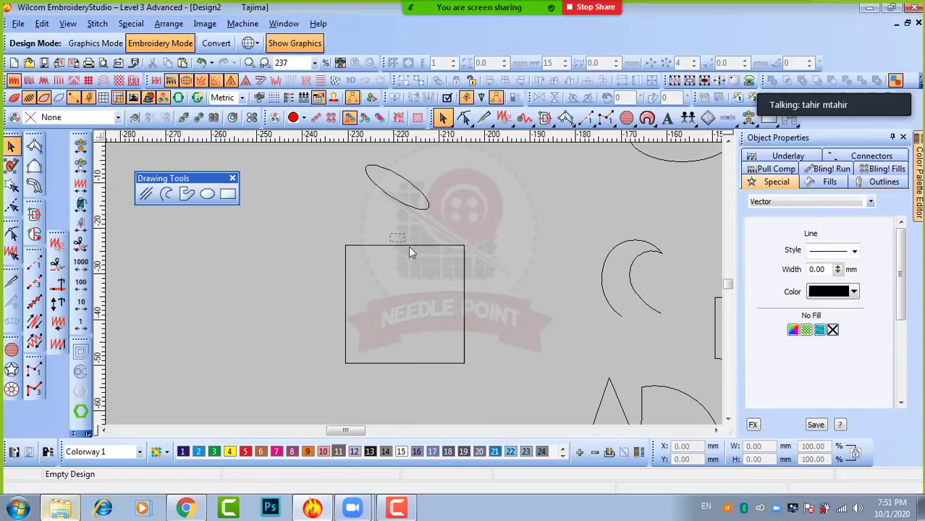
click(405, 246)
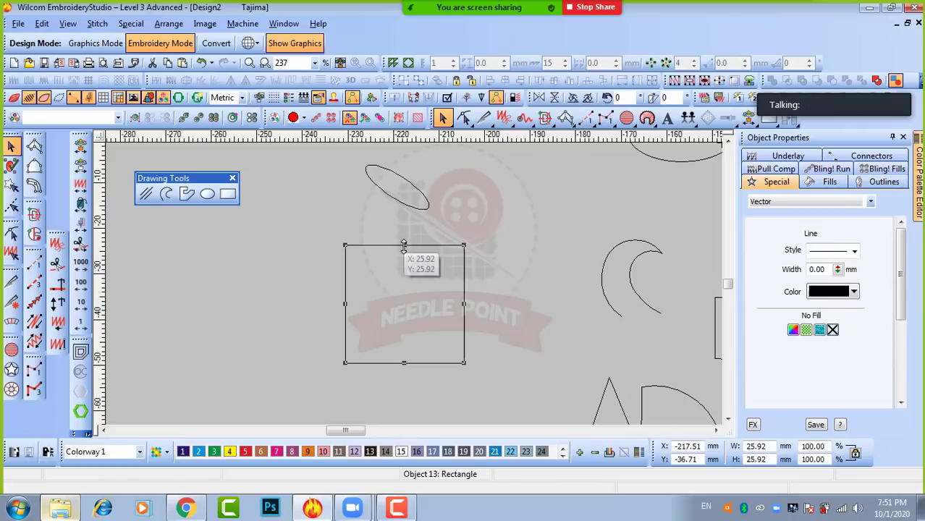
key(shift+z)
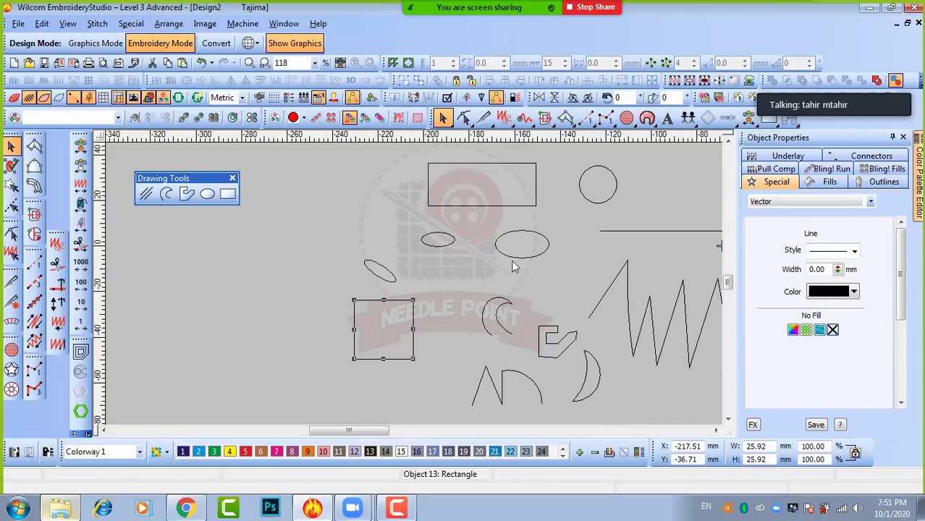
Narrow the larger horizontal oval by moving its right side inward, keeping its height, and deselect it.
click(522, 231)
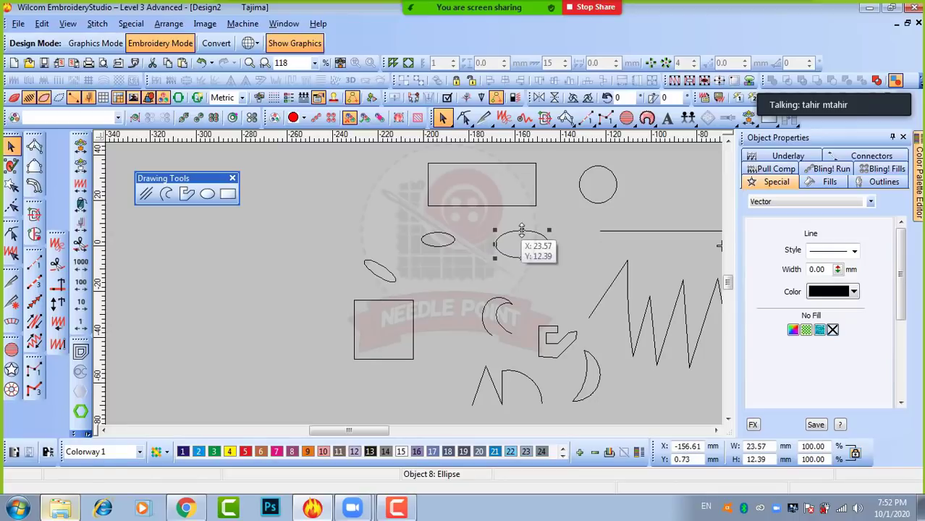
drag(521, 231, 539, 245)
click(492, 274)
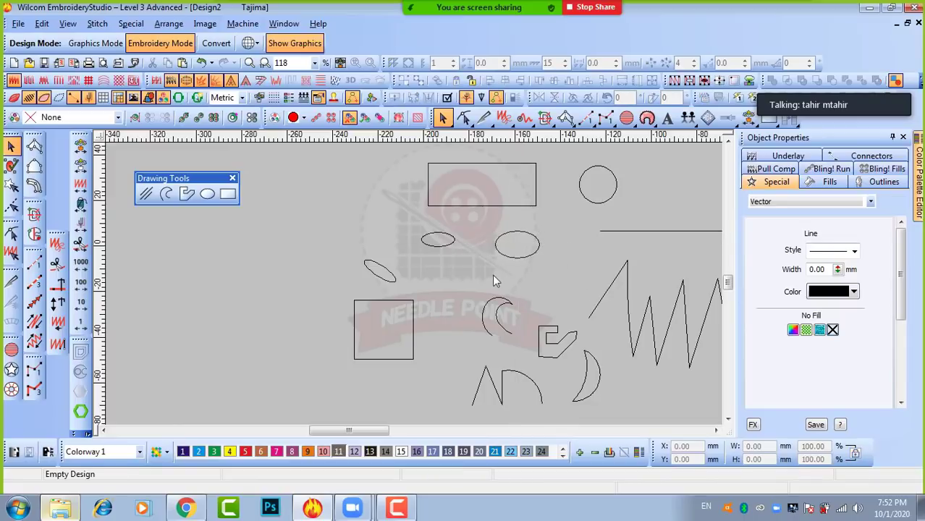
Rotate the square by about -128 degrees around its centre and deselect it.
click(414, 320)
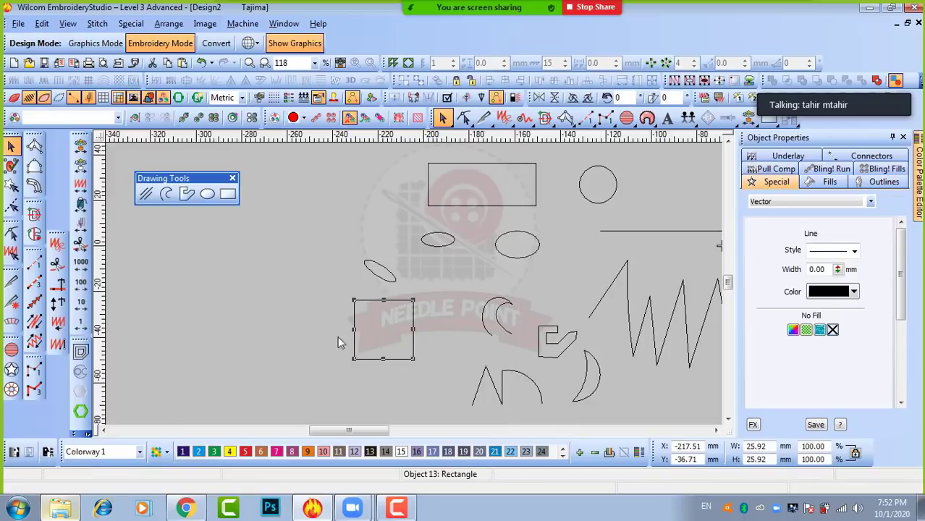
click(436, 315)
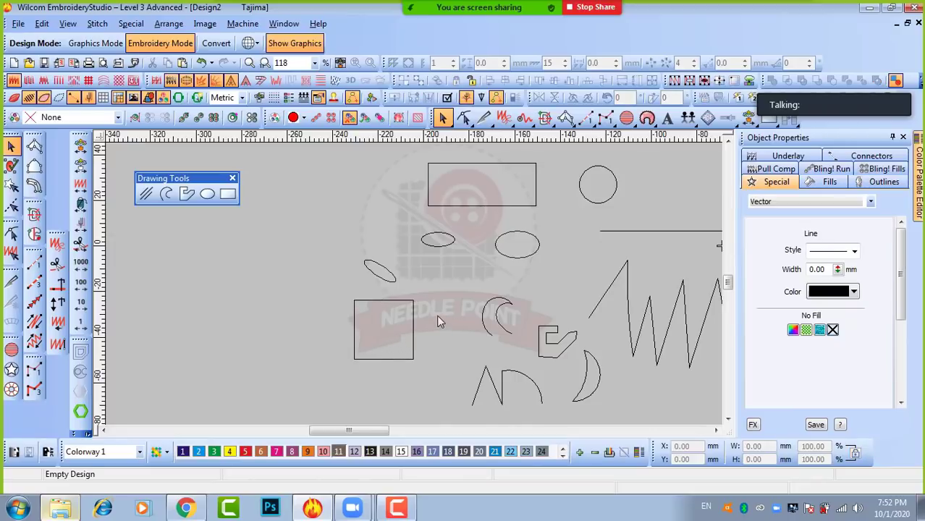
click(394, 305)
key(z)
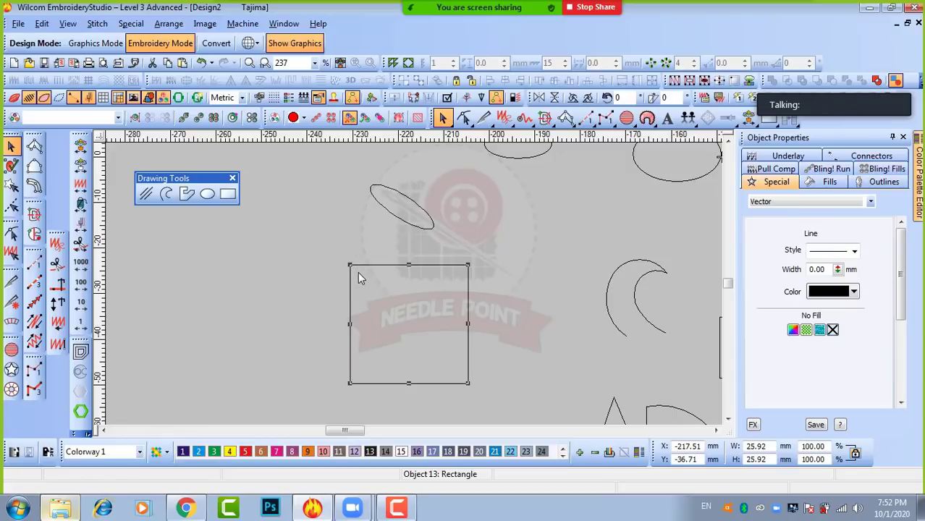
click(437, 271)
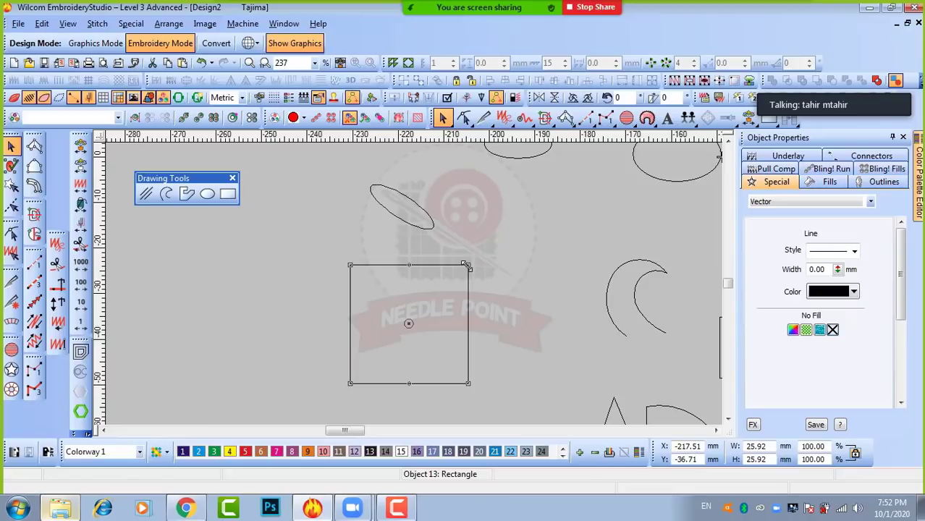
drag(467, 267, 411, 368)
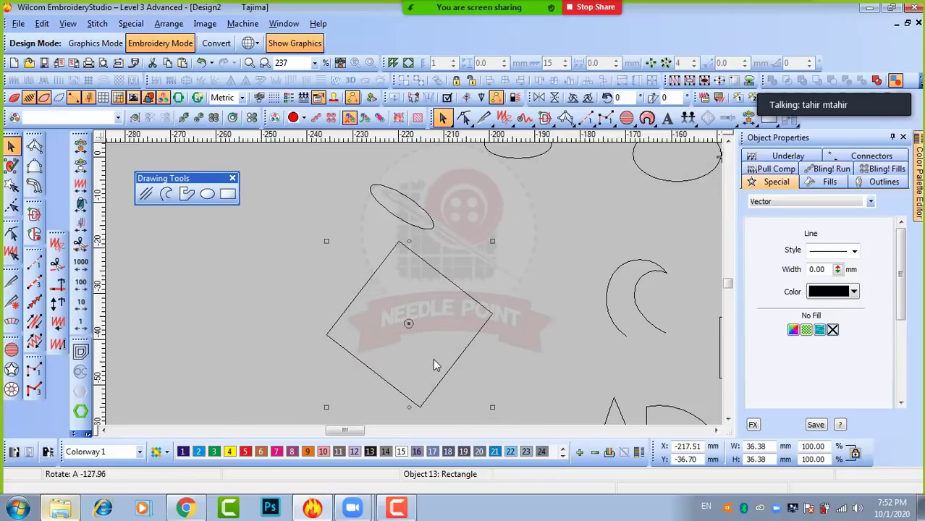
click(553, 345)
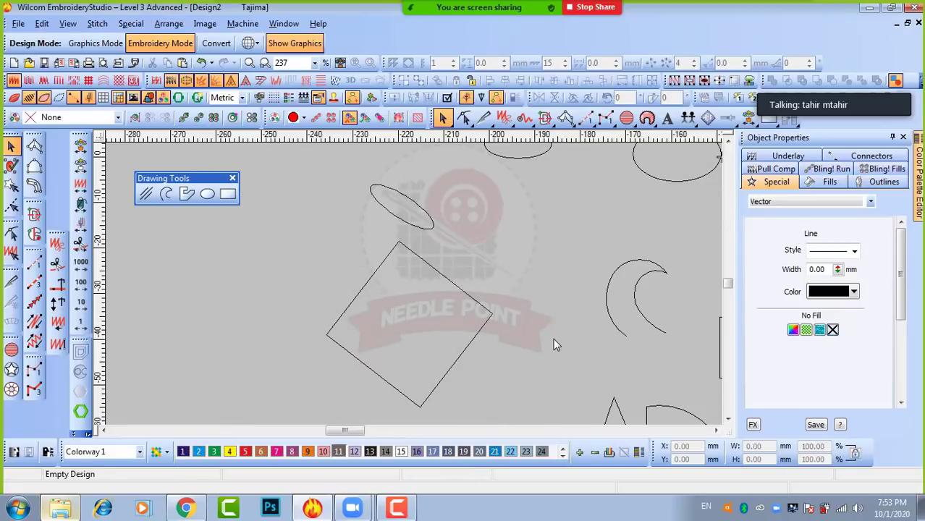
Undo the square's rotation and deselect it.
click(469, 300)
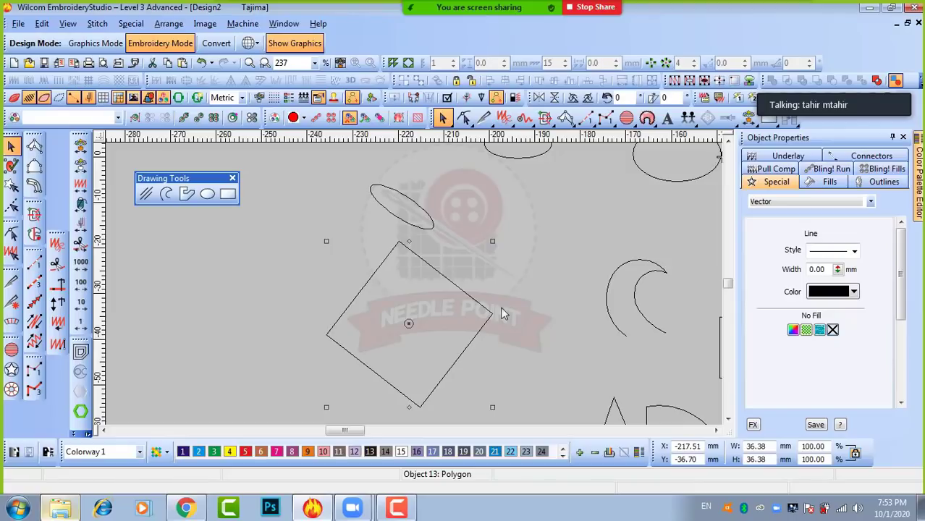
key(ctrl+z)
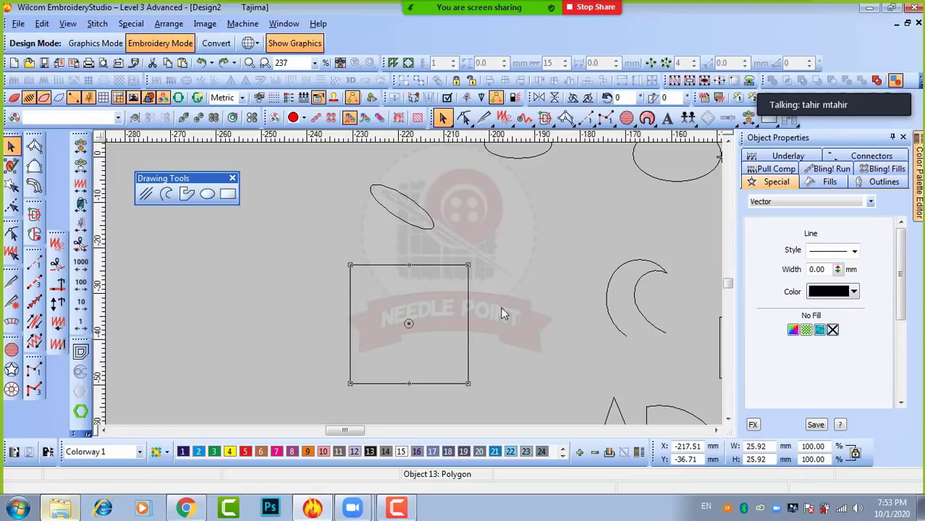
click(554, 245)
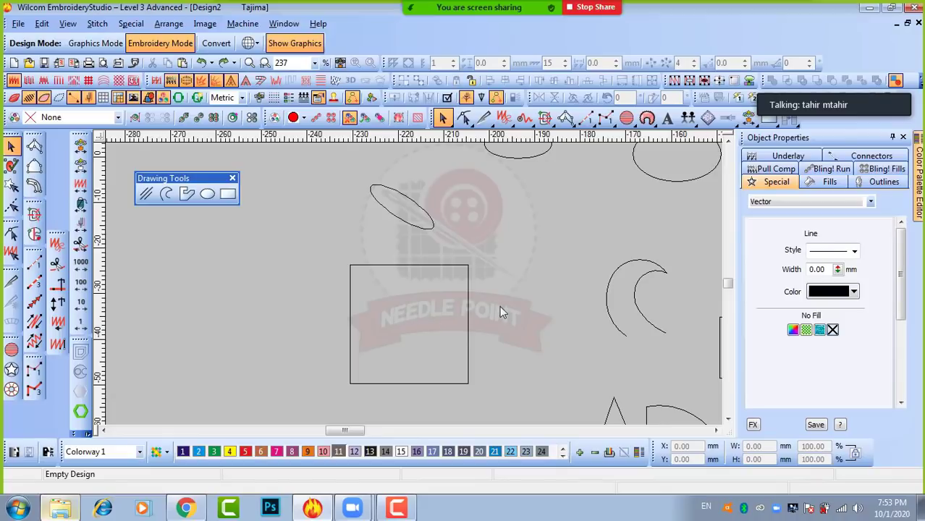
Expand the meeting's floating video panel to show the participants' video thumbnails.
mouse_move(768, 89)
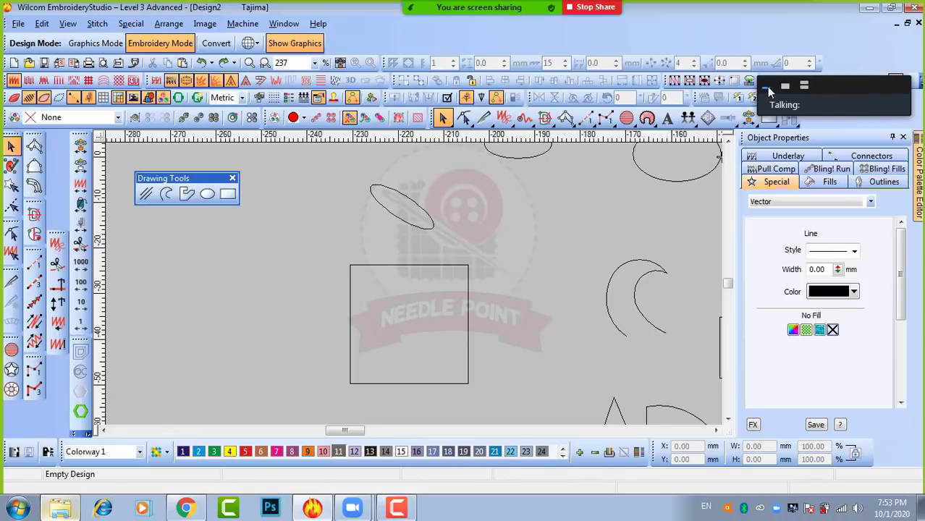
click(803, 87)
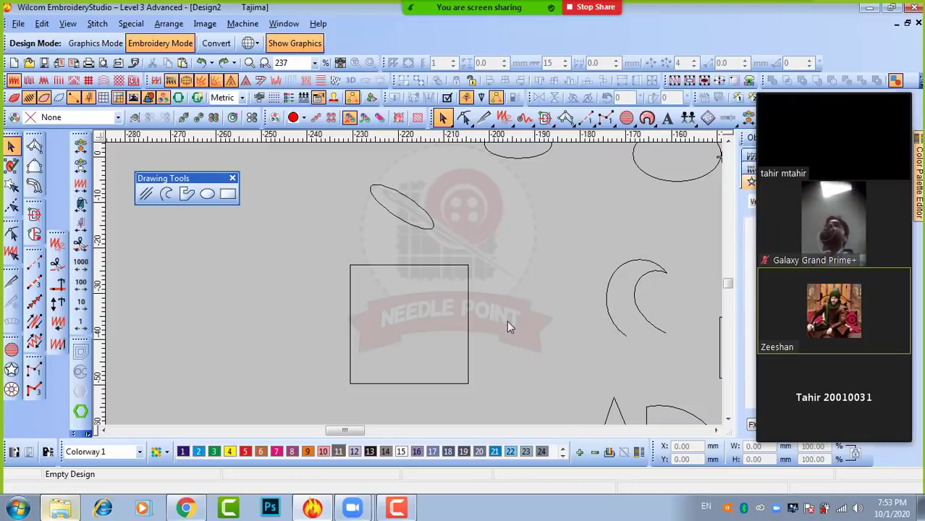
Delete all the drawn lines, ovals, rectangles and other practice shapes, keeping only the rose bitmap.
scroll(541, 278, down, 2)
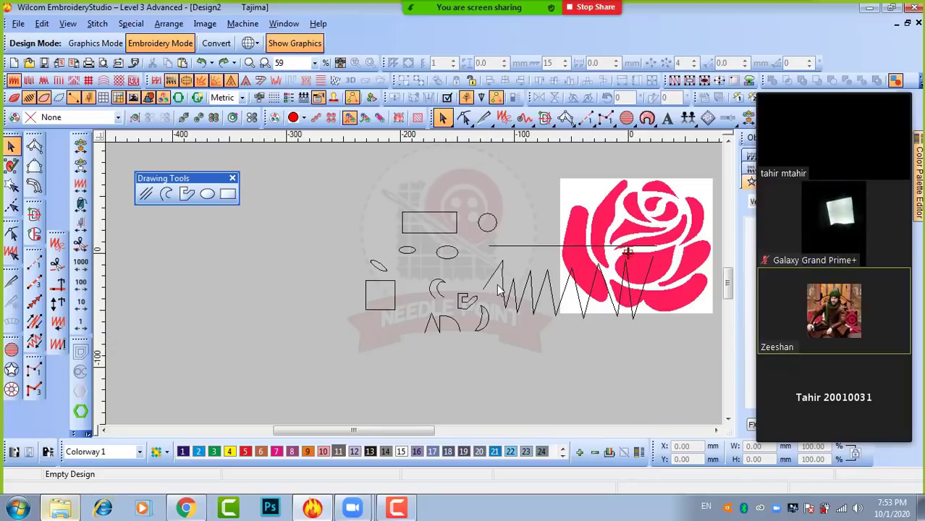
click(417, 240)
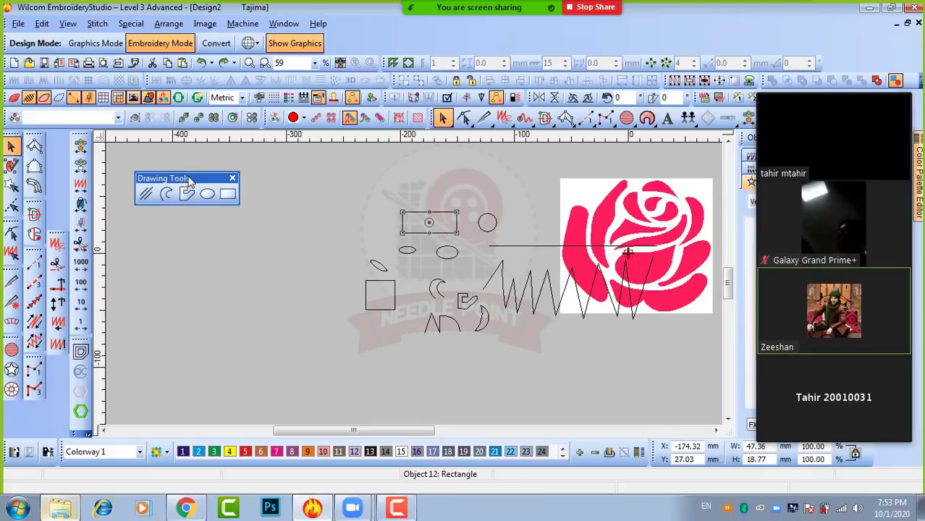
drag(188, 177, 210, 175)
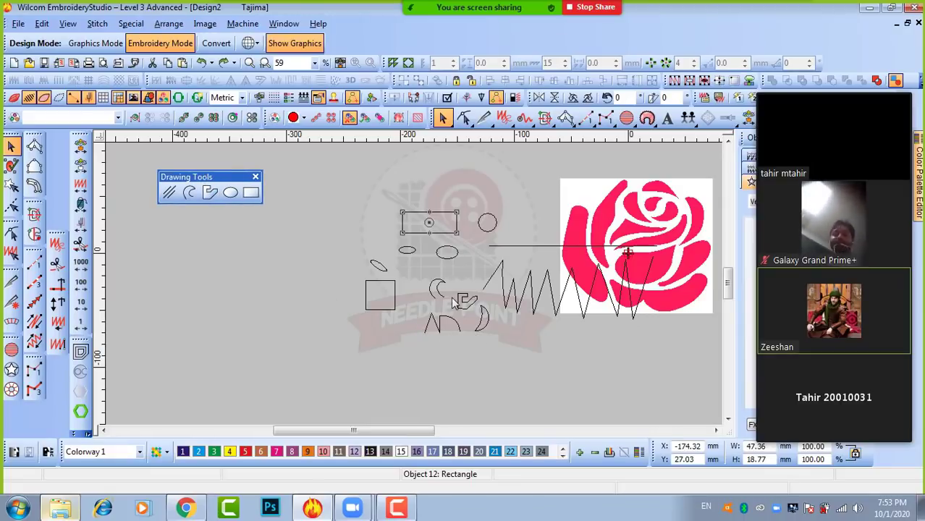
drag(334, 185, 660, 365)
key(Delete)
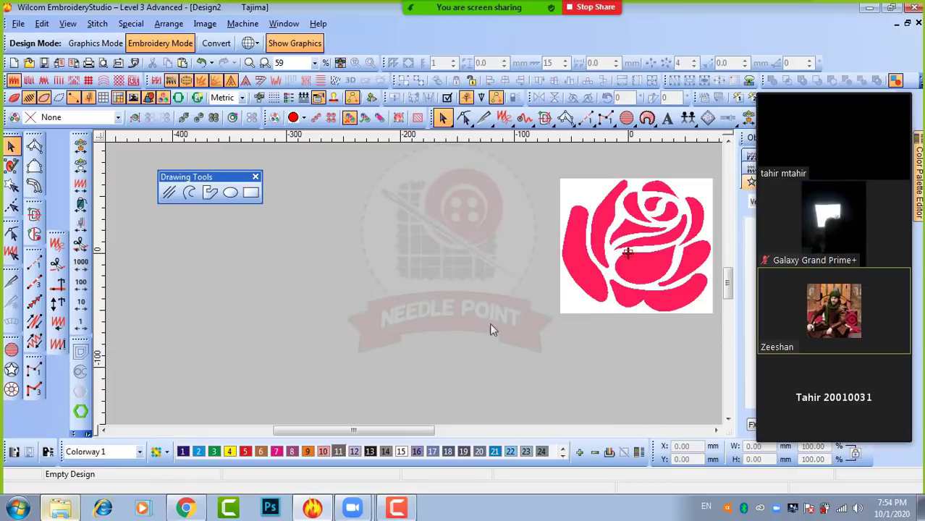
Move the floating Drawing Tools toolbar over the rose bitmap and focus on the rose's central petals.
drag(207, 177, 488, 186)
scroll(629, 253, up, 2)
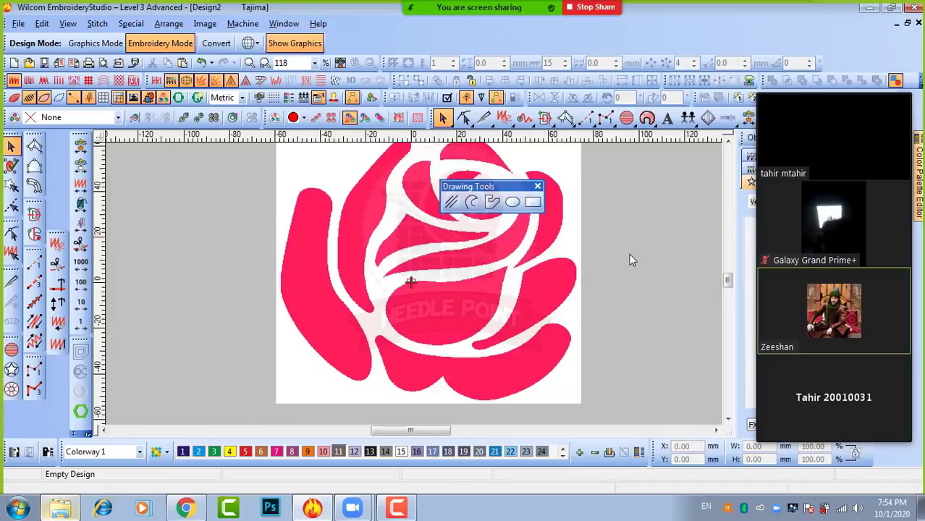
scroll(409, 283, down, 1)
scroll(413, 281, up, 1)
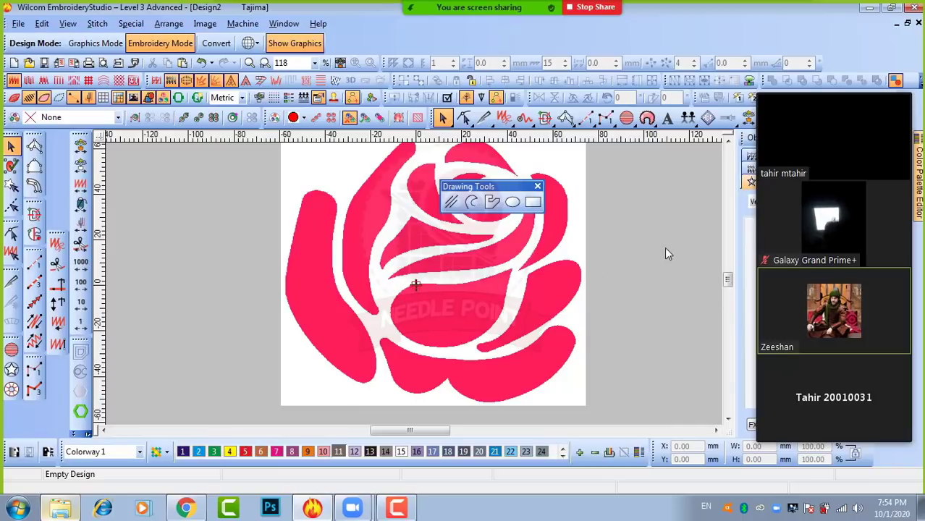
scroll(487, 269, down, 2)
scroll(406, 291, up, 2)
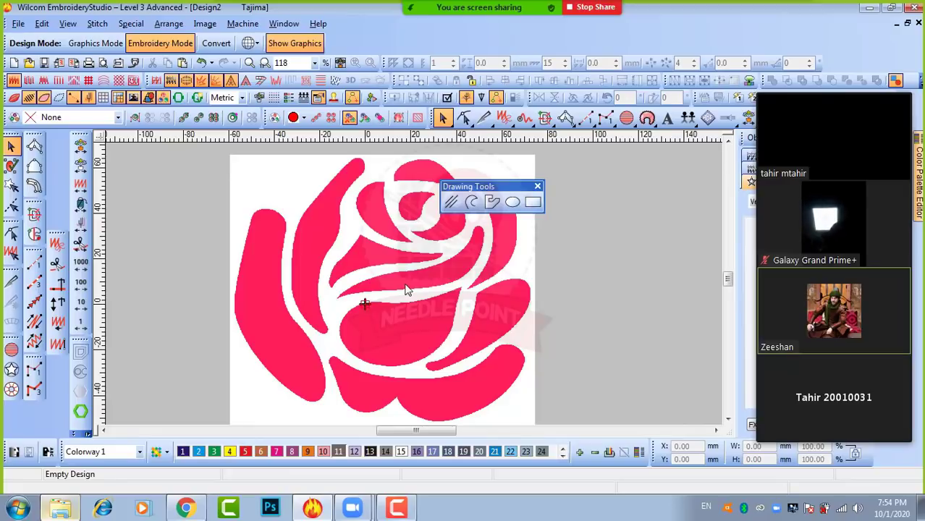
scroll(406, 289, up, 1)
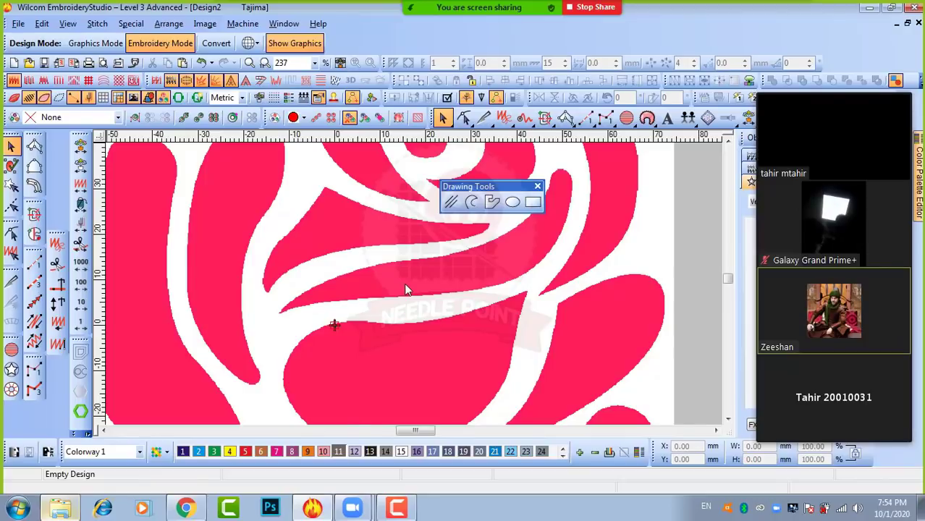
Examine the rose artwork at several magnifications, from close-up petal edges to the whole flower.
scroll(405, 290, down, 1)
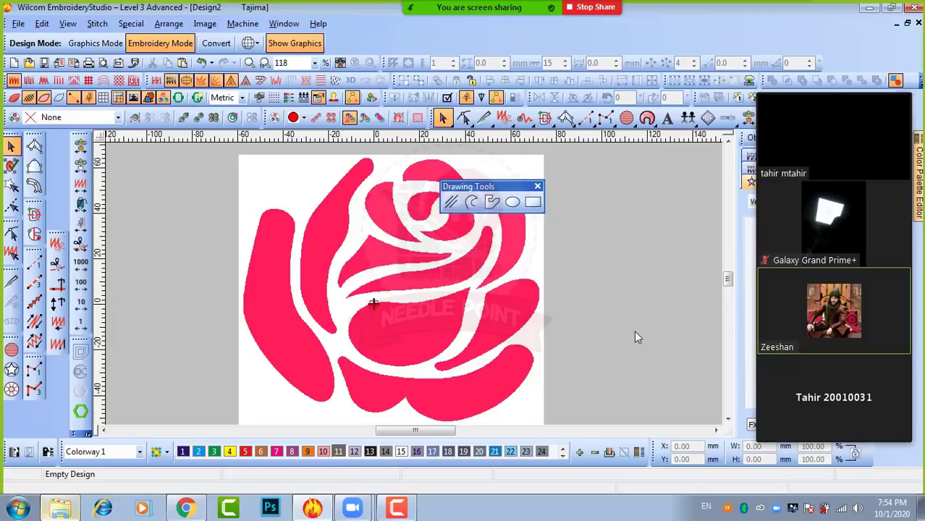
key(z)
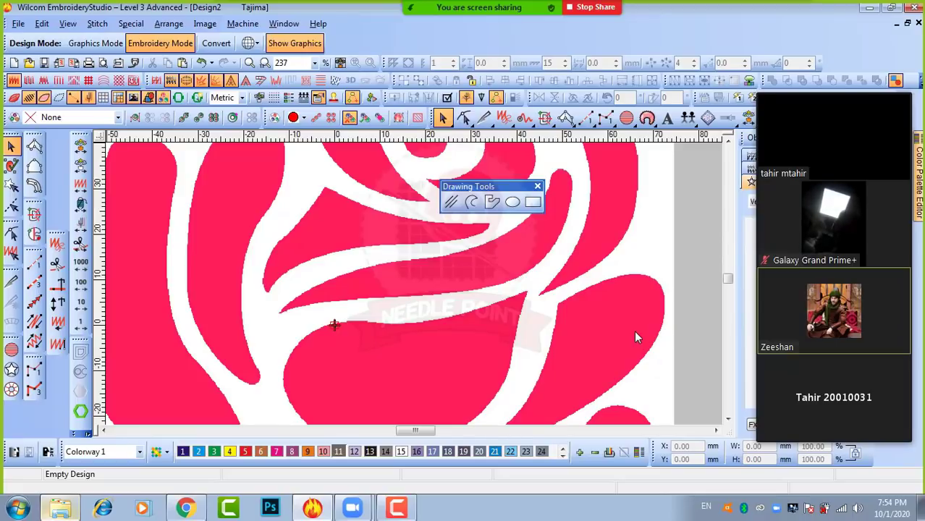
key(shift+z)
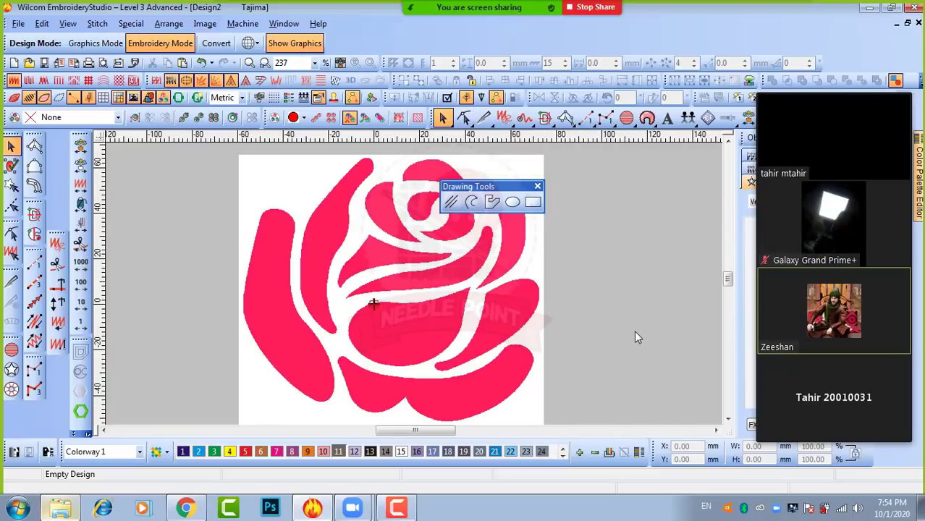
key(z)
key(z)
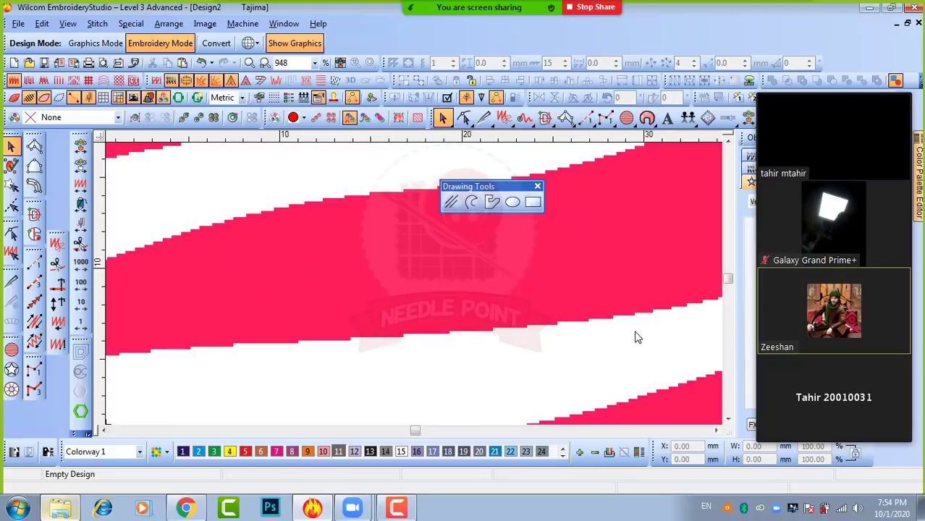
key(shift+z)
key(shift+z)
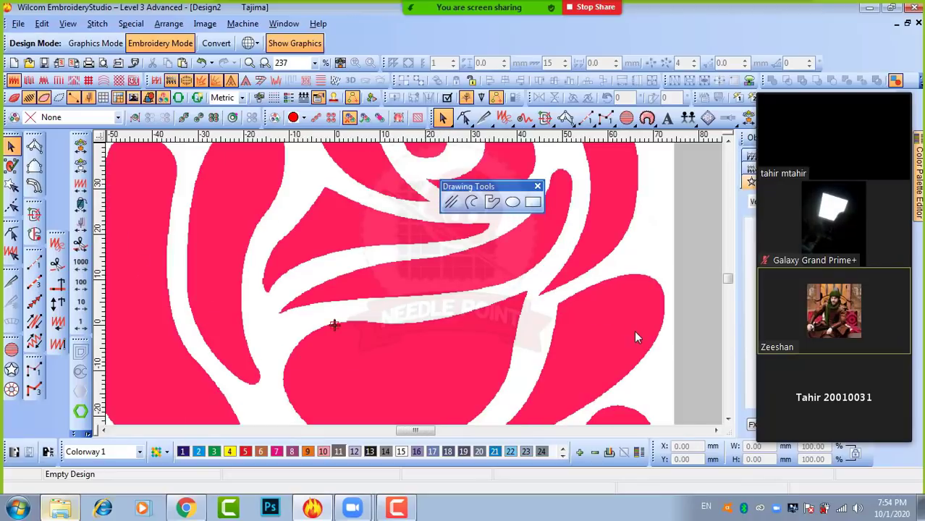
key(shift+z)
key(shift+z)
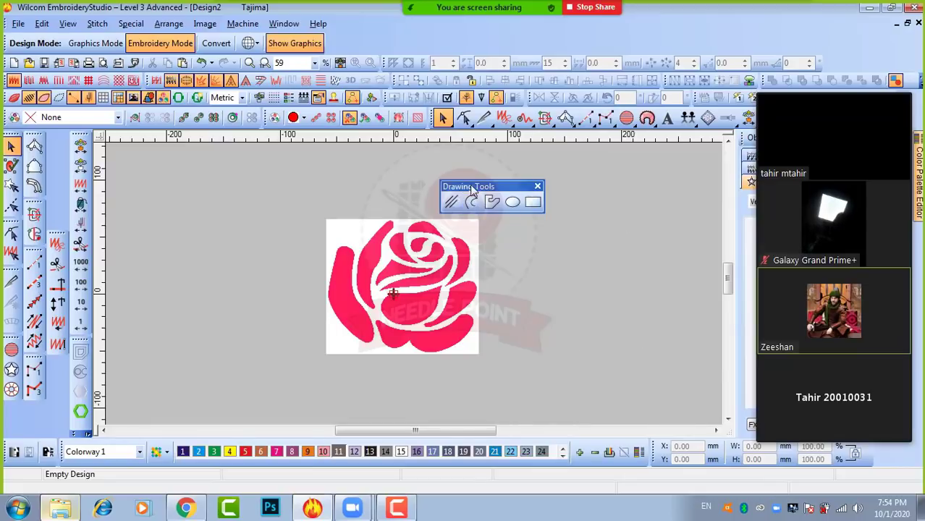
Move the floating Drawing Tools toolbar clear of the rose artwork.
drag(472, 187, 218, 187)
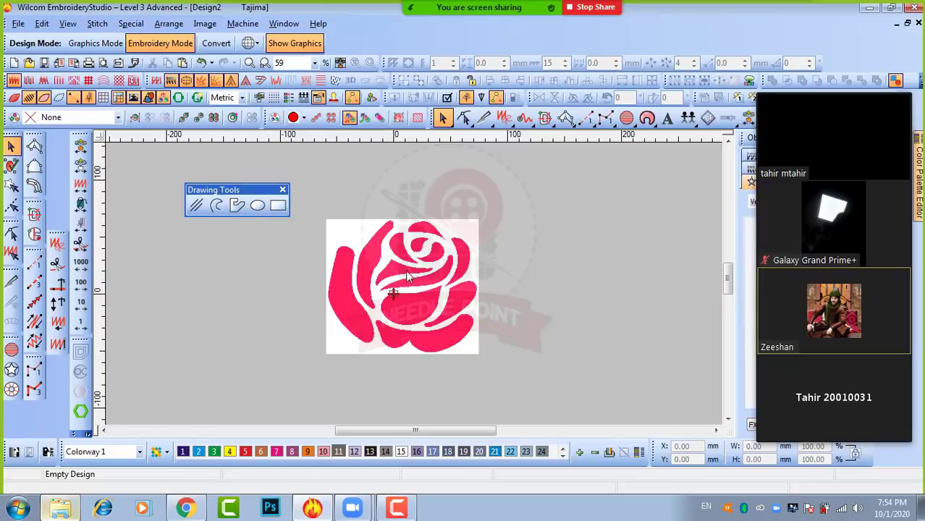
key(z)
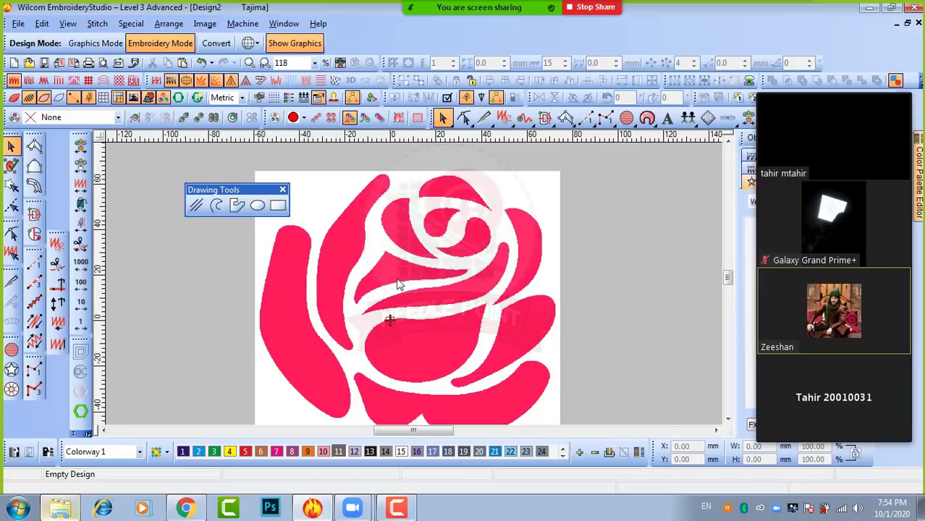
key(z)
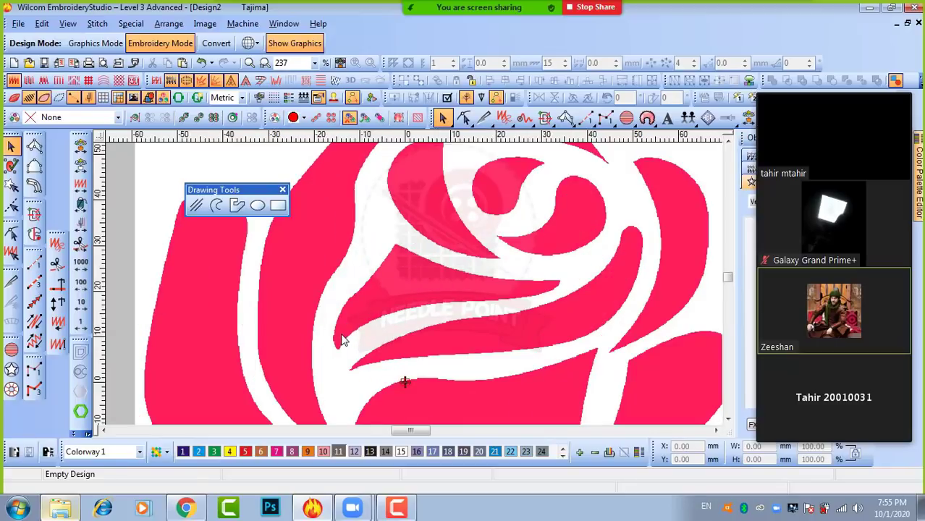
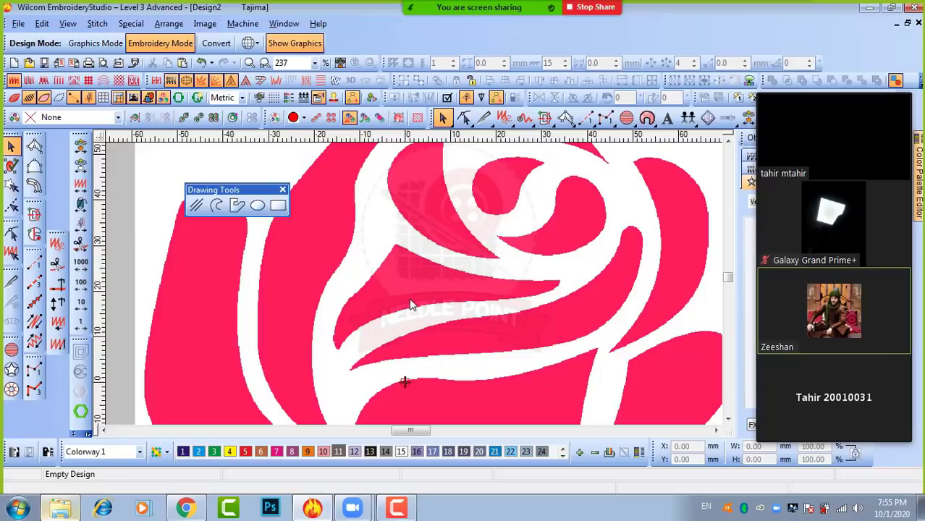
Begin a Polygon outline on the wedge-shaped central petal, tracing its left edge from the lower-left point up to the upper point.
click(236, 207)
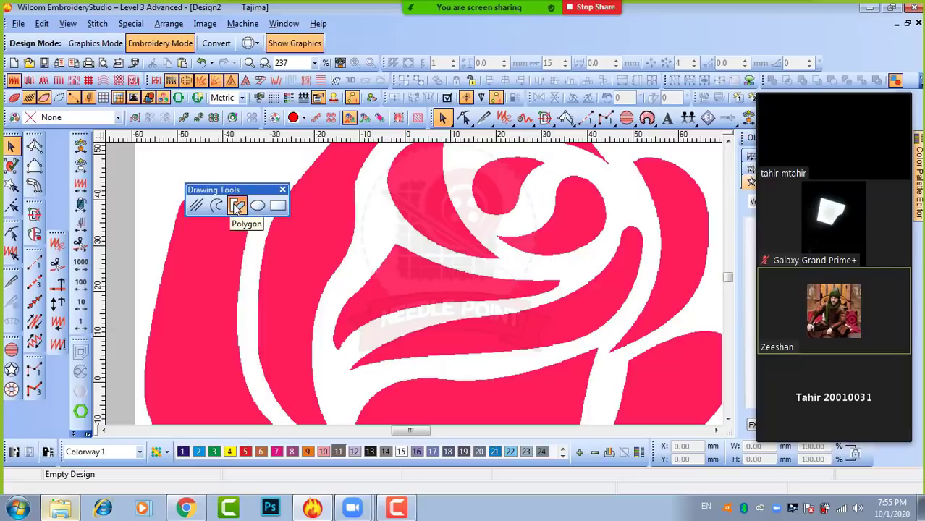
click(337, 349)
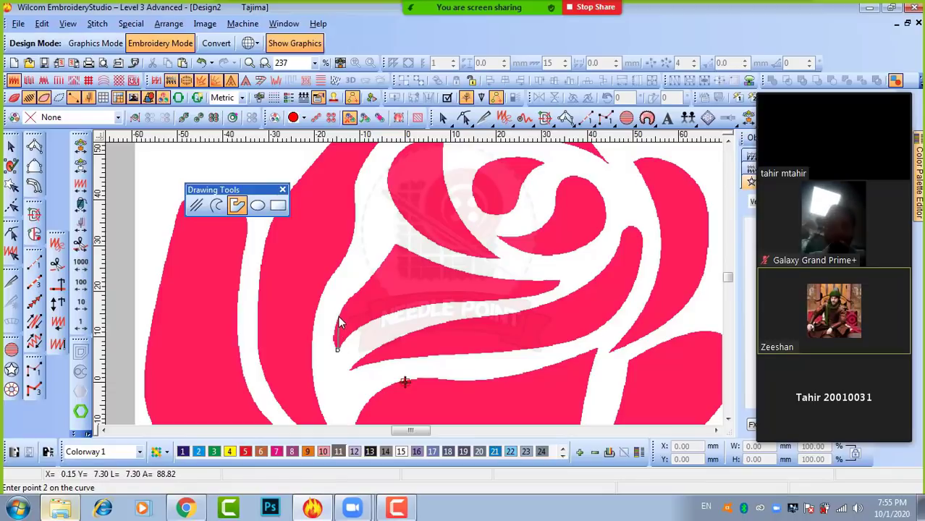
click(338, 316)
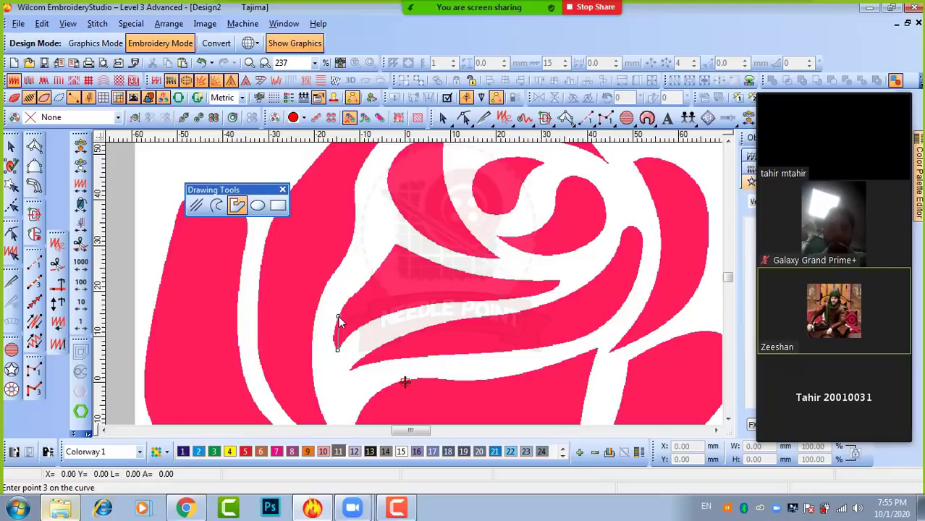
click(360, 288)
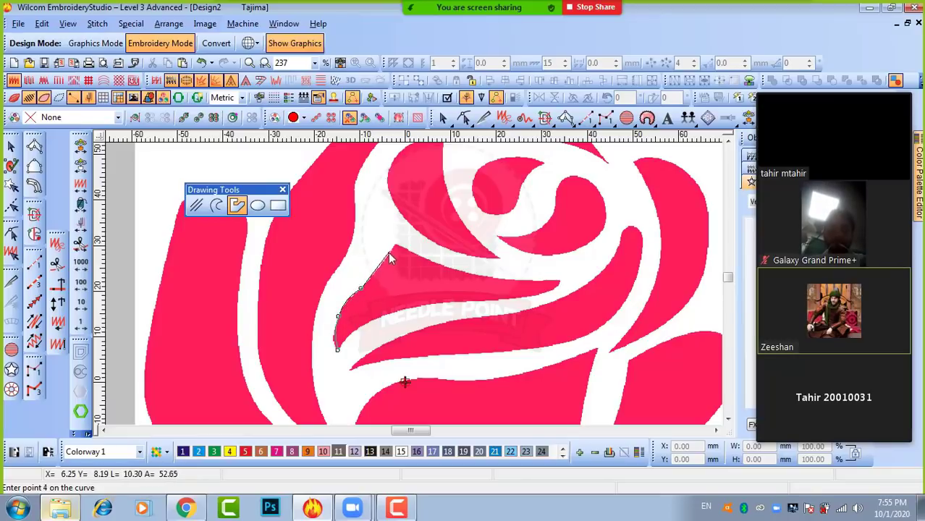
click(383, 262)
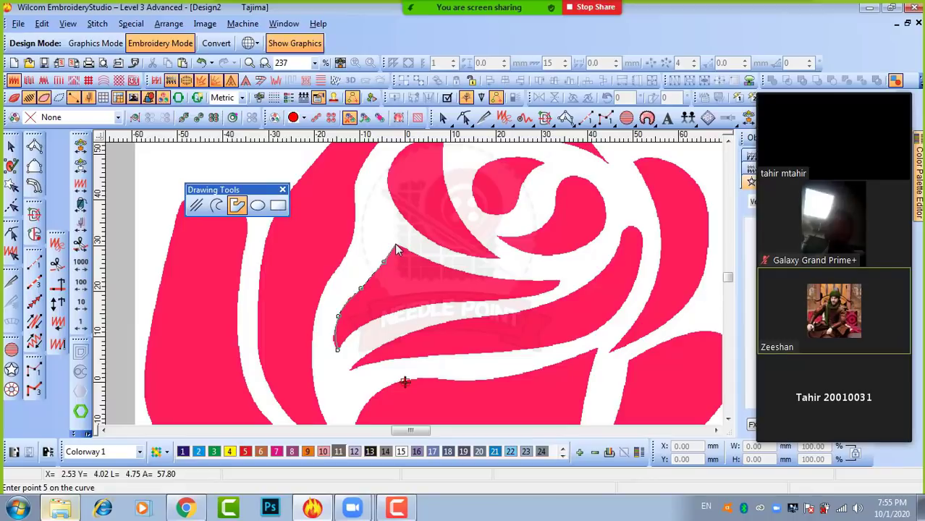
click(396, 246)
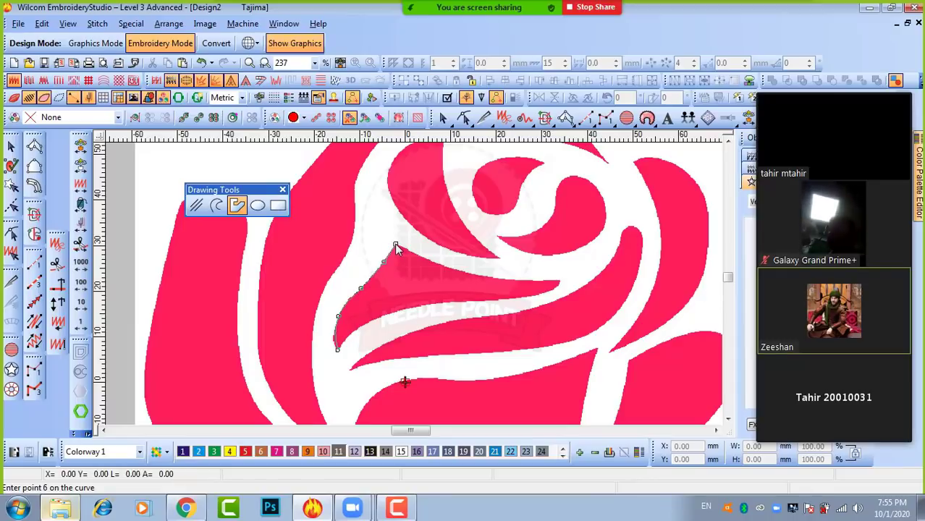
Trace the central petal's upper edge to its right tip and back along the lower edge, closing the outline at about 49 × 23 mm.
click(452, 267)
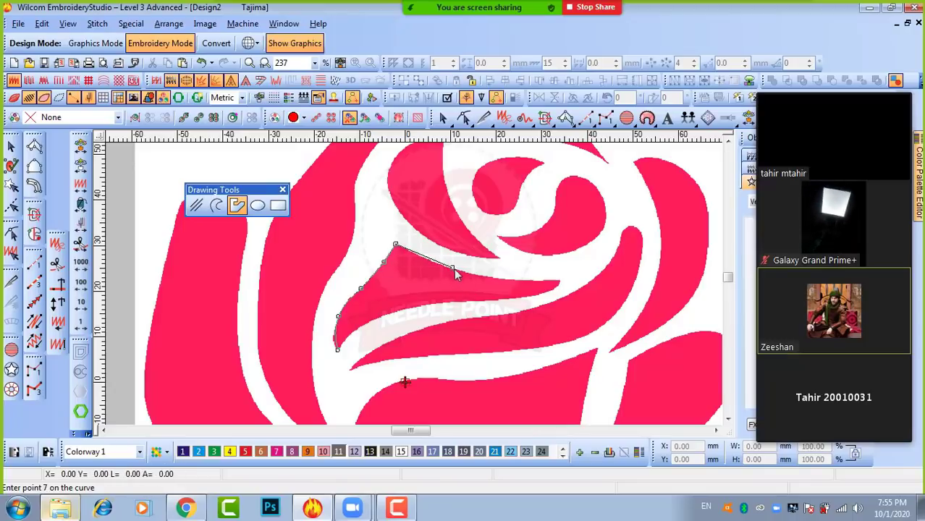
click(519, 279)
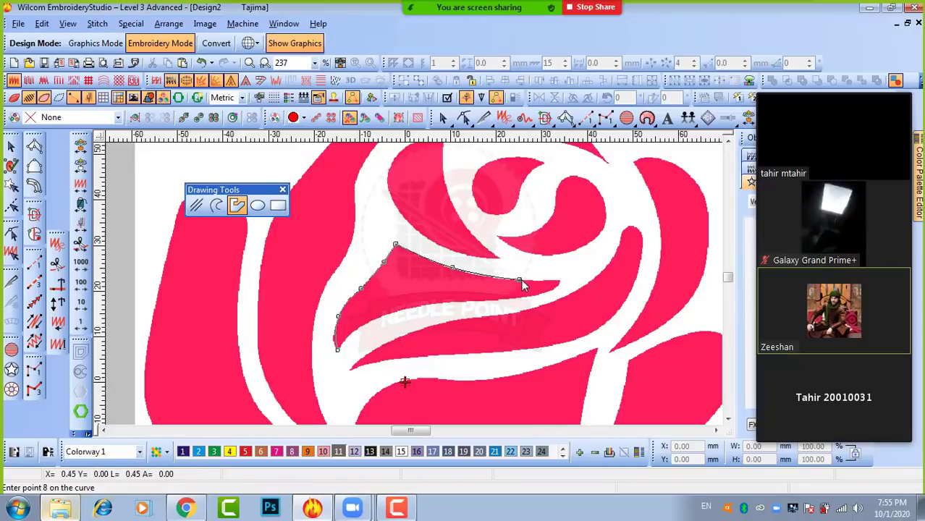
click(562, 282)
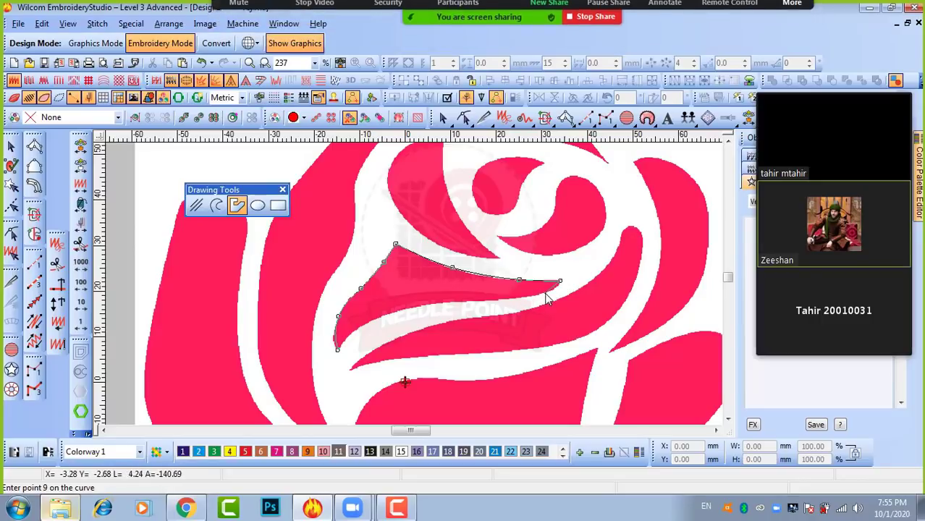
click(543, 293)
click(494, 304)
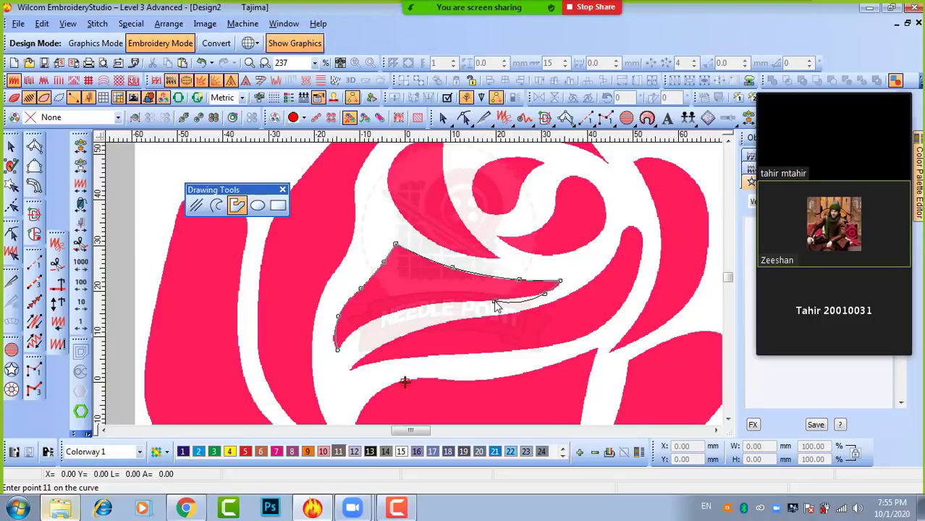
click(434, 303)
click(366, 325)
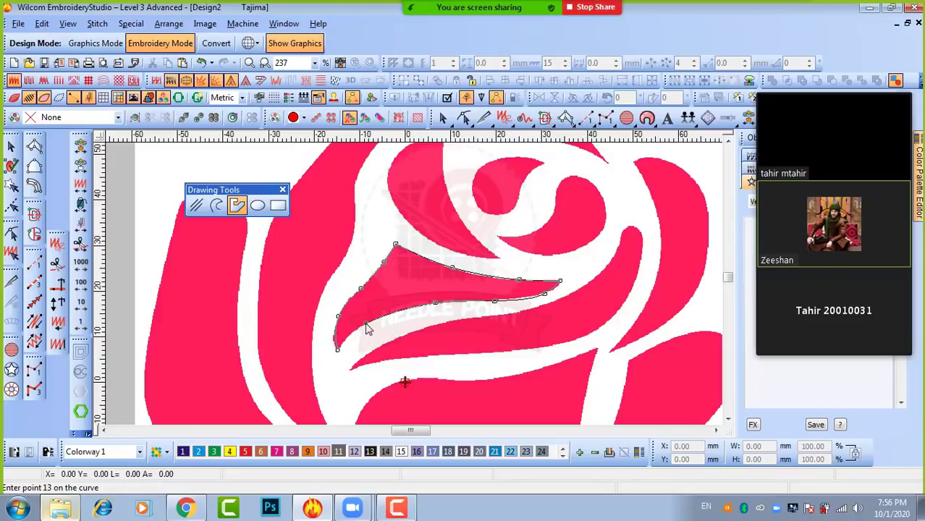
click(347, 343)
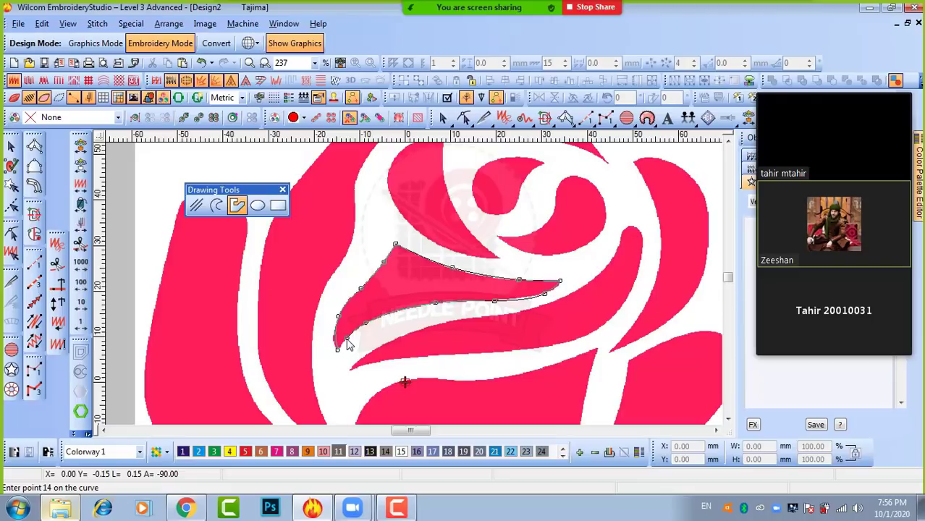
key(Return)
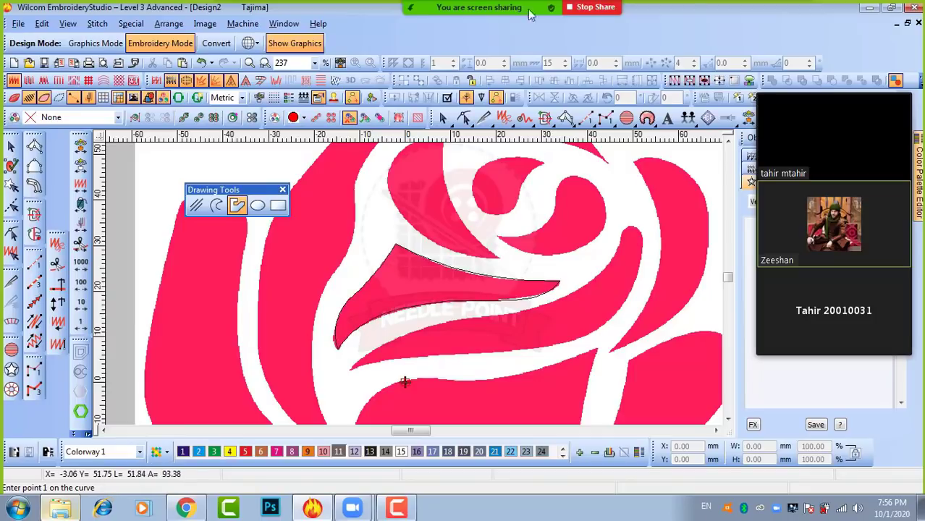
Minimize the meeting's participant video panel, then leave the Polygon tool and deselect the traced petal outline.
click(767, 85)
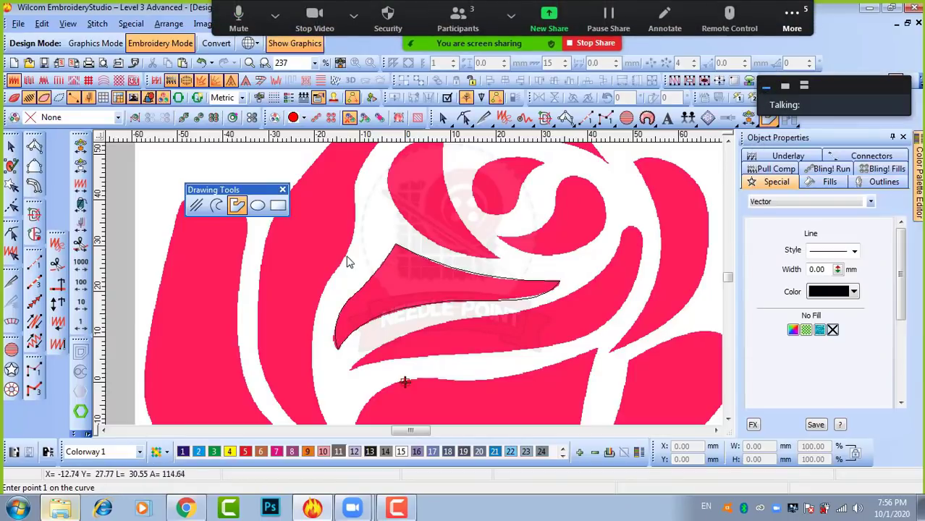
click(11, 146)
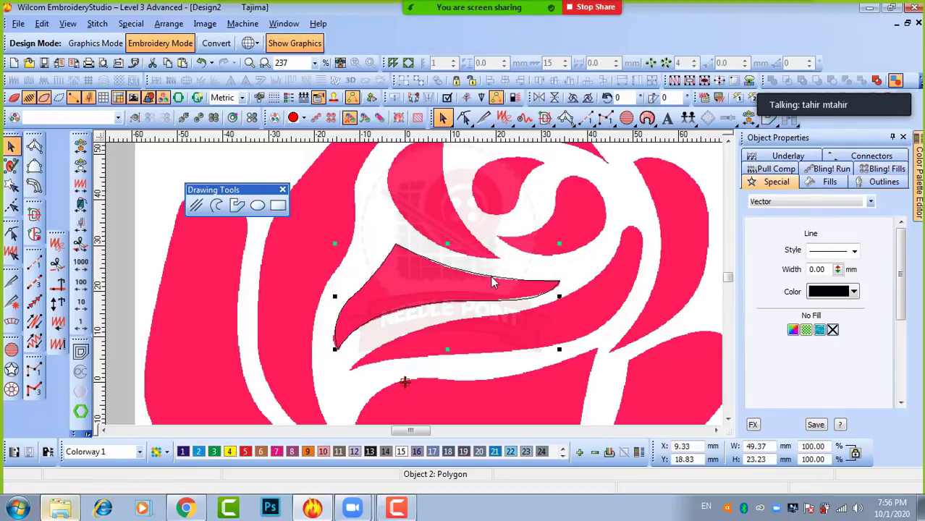
scroll(545, 263, down, 1)
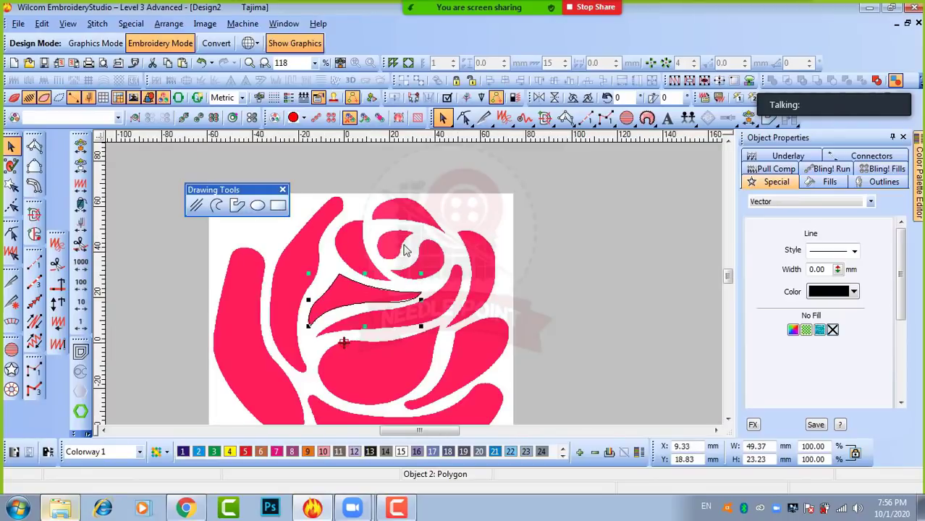
click(406, 251)
Trace the crescent petal left of the rose's centre with the Polygon tool, closing an outline about 24 × 27 mm.
click(197, 206)
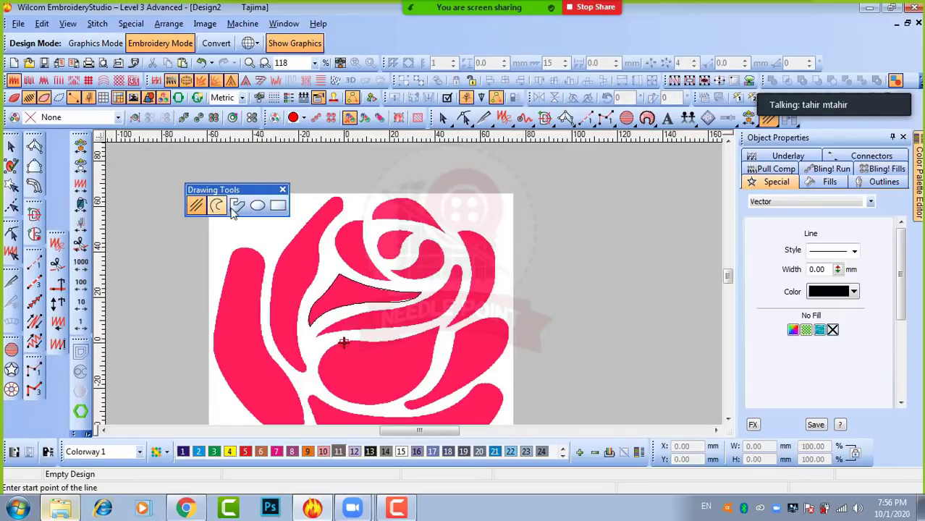
click(237, 207)
click(390, 281)
scroll(387, 284, up, 1)
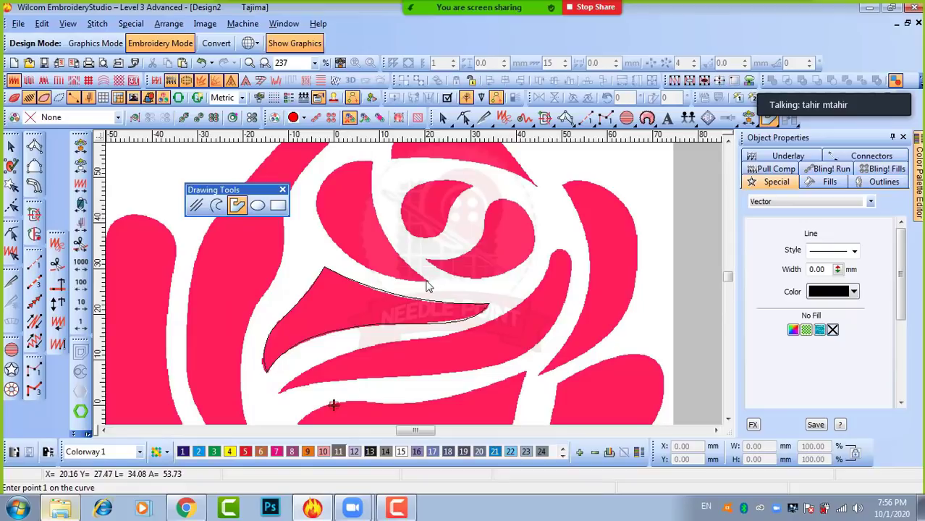
click(352, 259)
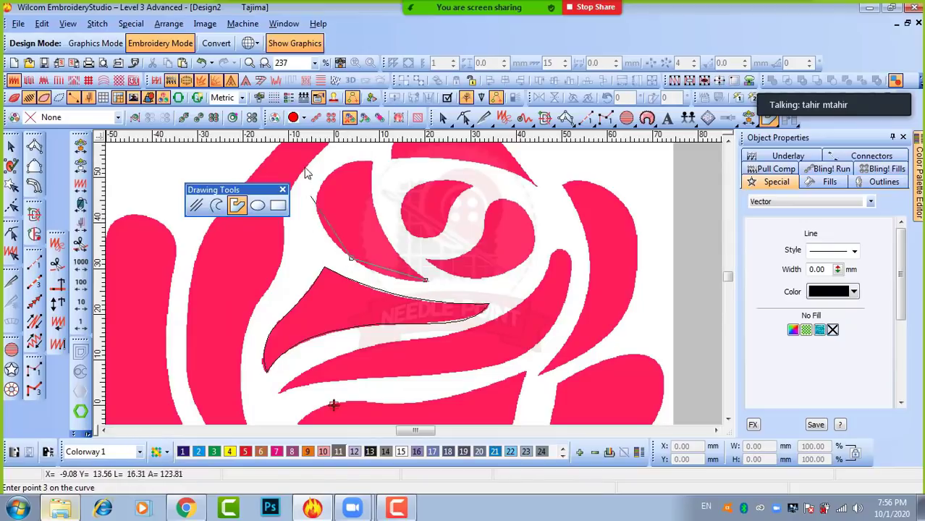
click(315, 206)
click(329, 173)
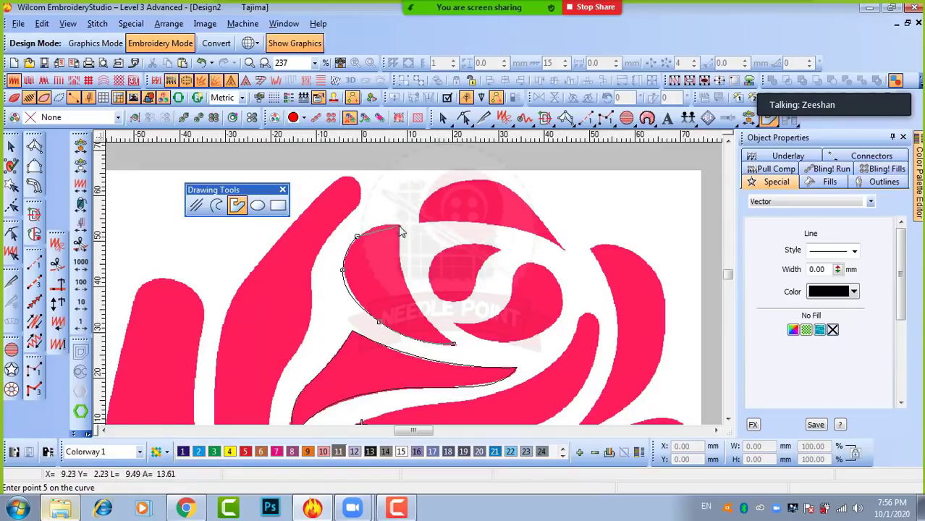
click(401, 224)
click(401, 271)
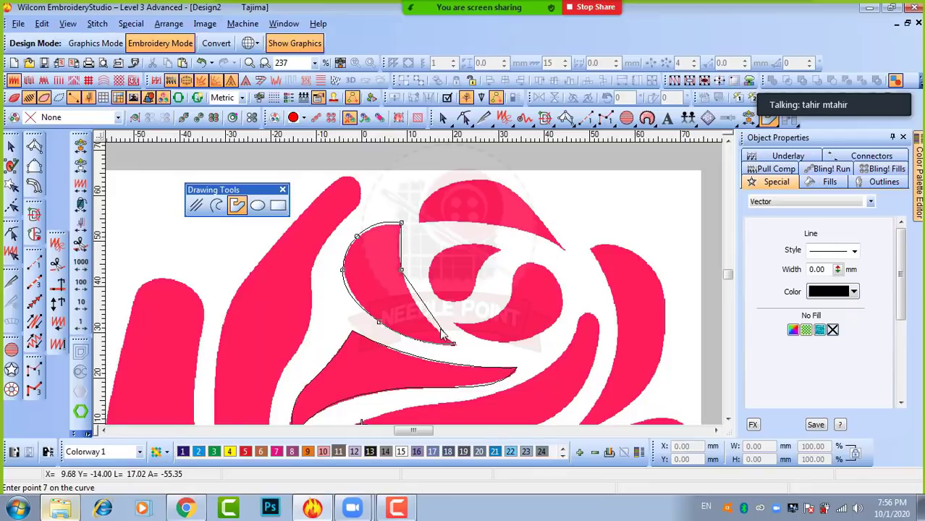
key(Escape)
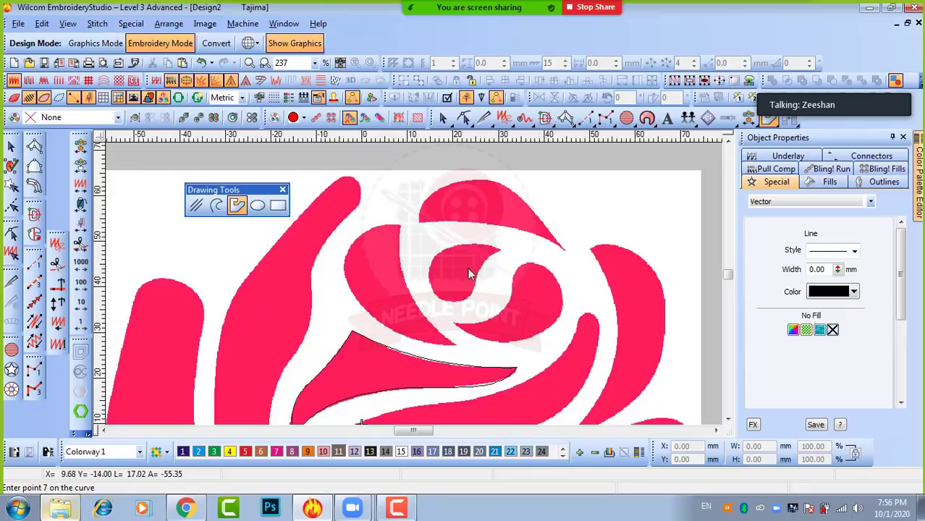
key(Return)
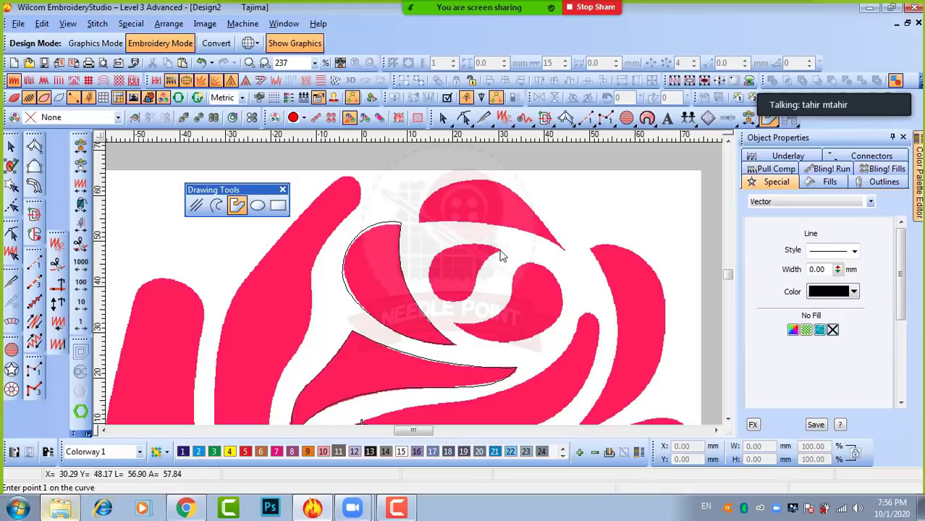
Reshape the crescent petal's outline, fitting its upper corner point and upper-left curve point to the artwork's edge.
click(11, 144)
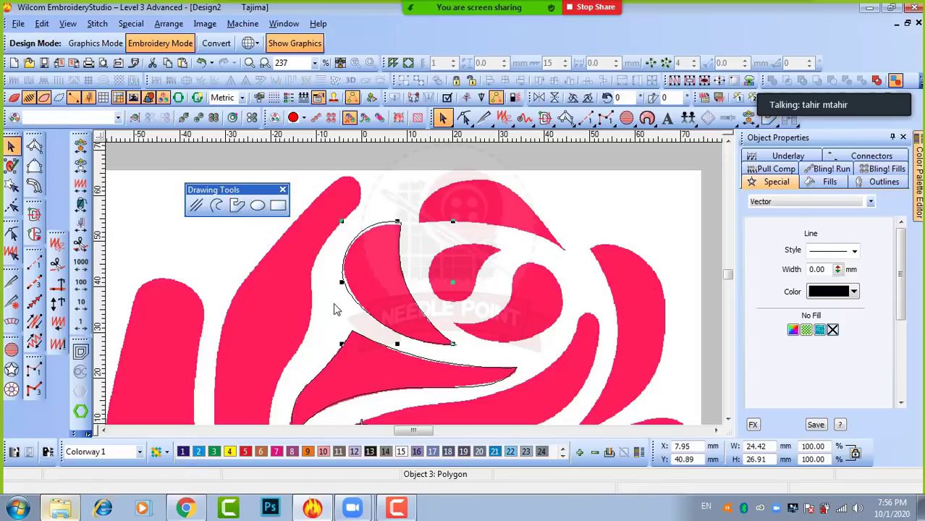
key(h)
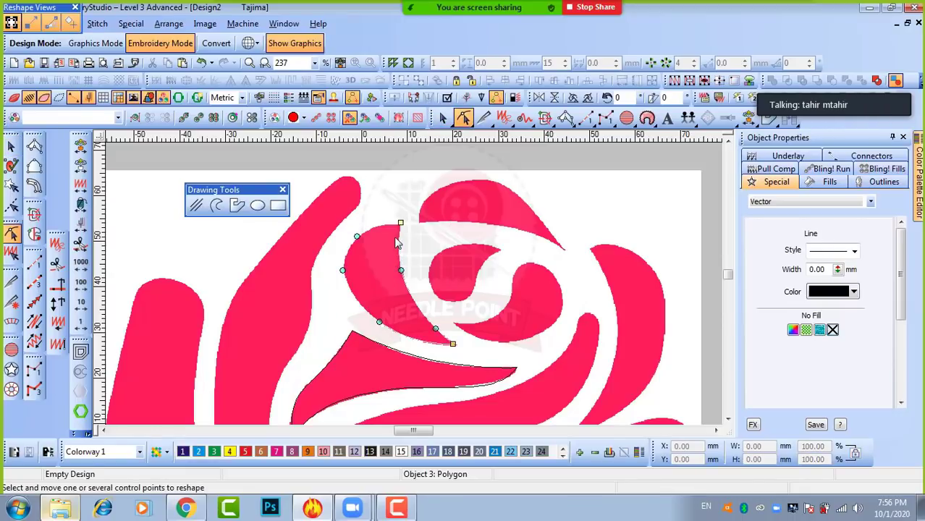
scroll(395, 261, up, 2)
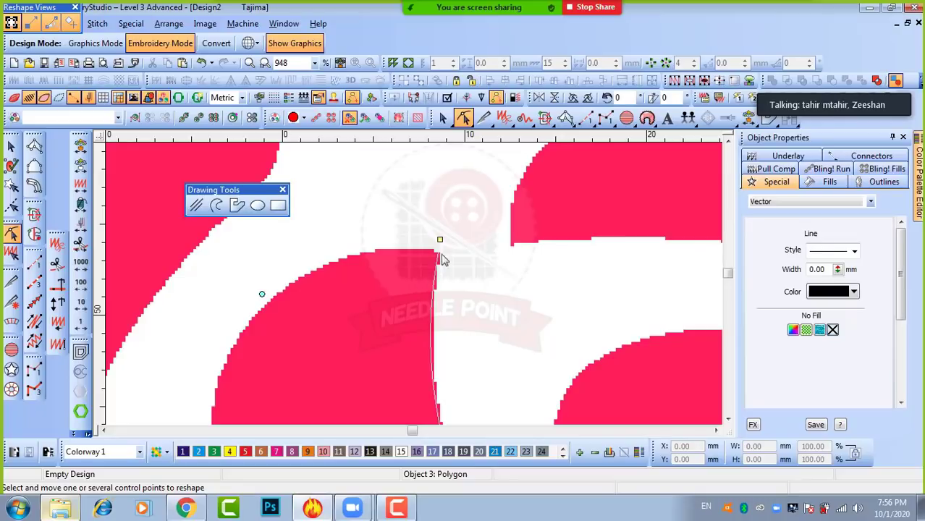
drag(440, 239, 440, 253)
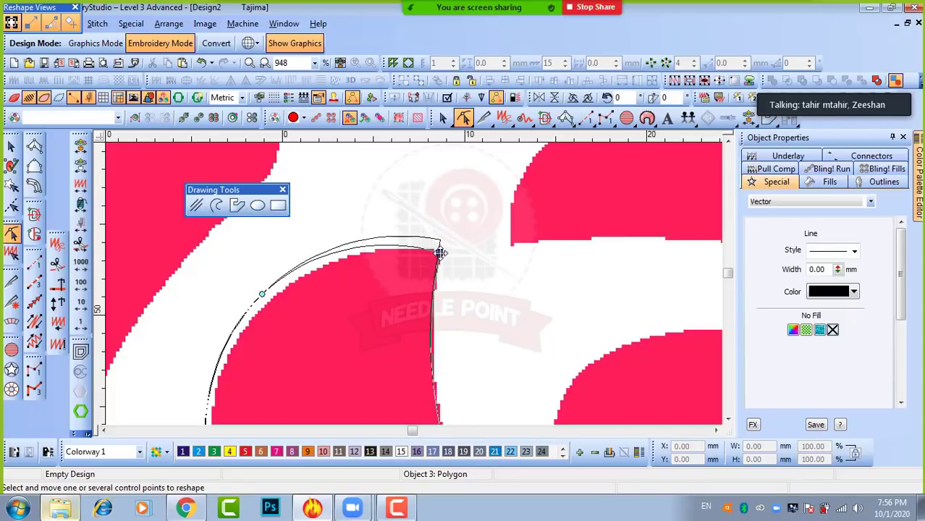
drag(440, 253, 440, 254)
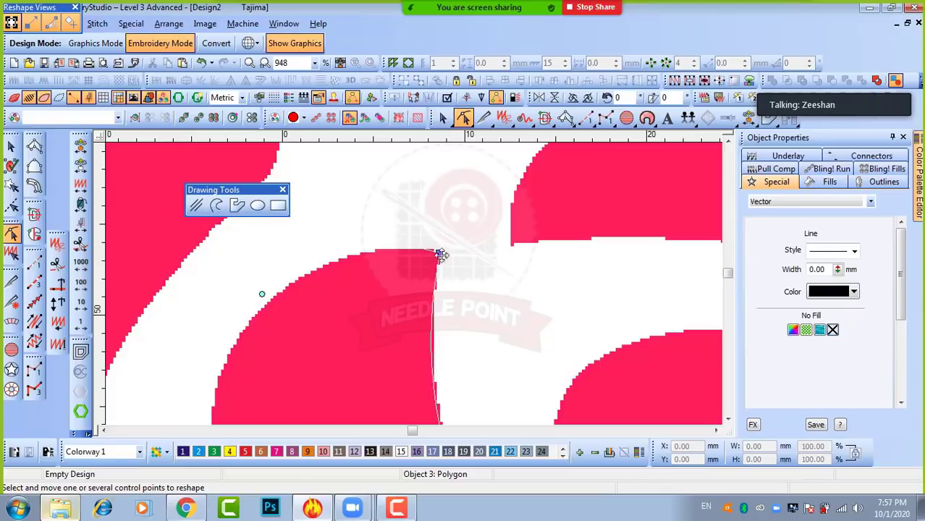
drag(262, 295, 269, 302)
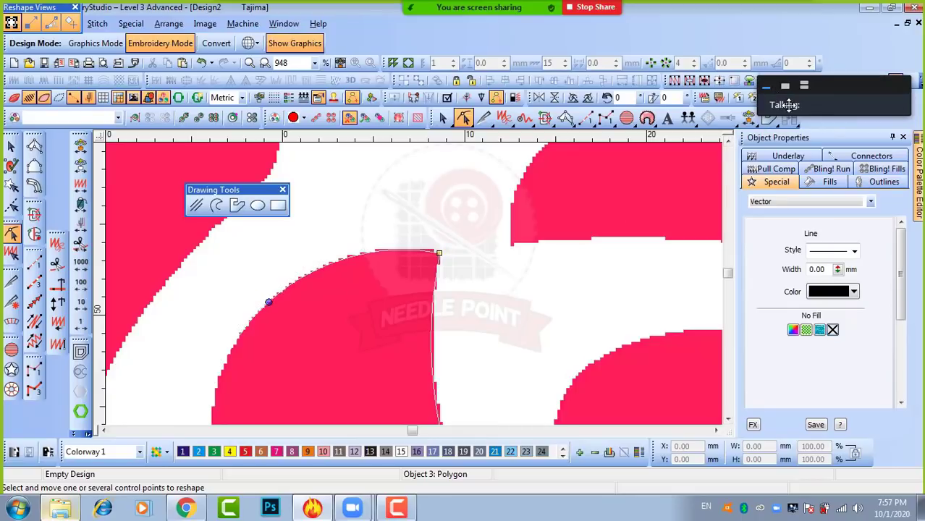
Expand the meeting's participant video panel to check who is speaking, and minimize it again.
click(806, 87)
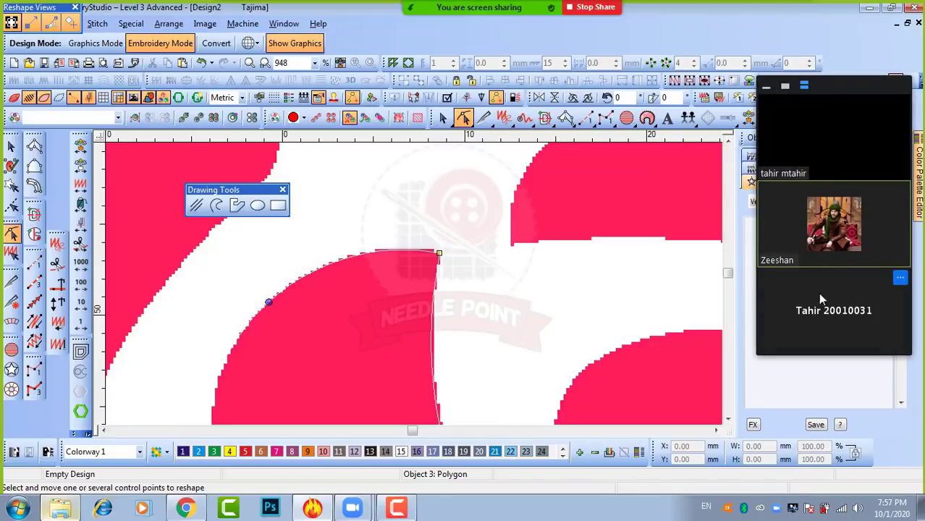
mouse_move(837, 237)
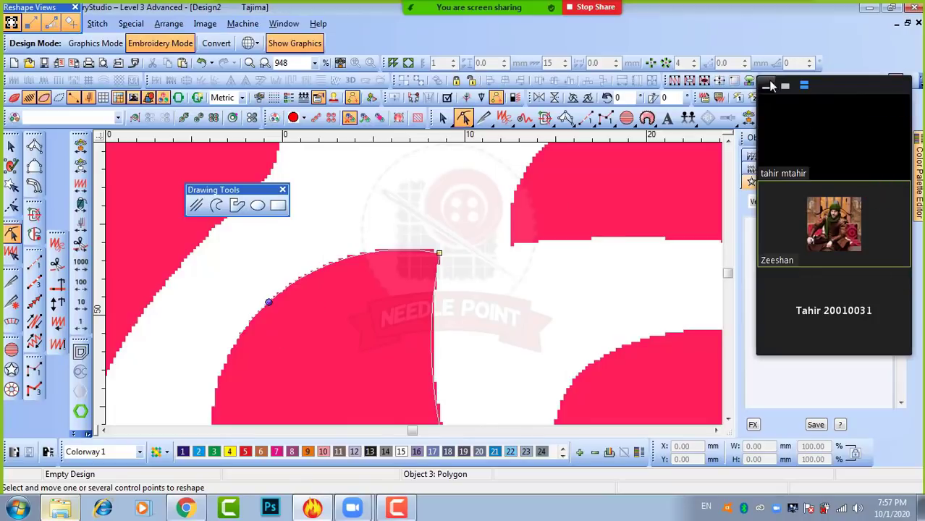
click(769, 86)
Fit the crescent outline's left edge and lower tip to the artwork by adjusting their control points, and deselect the outline.
scroll(327, 350, down, 2)
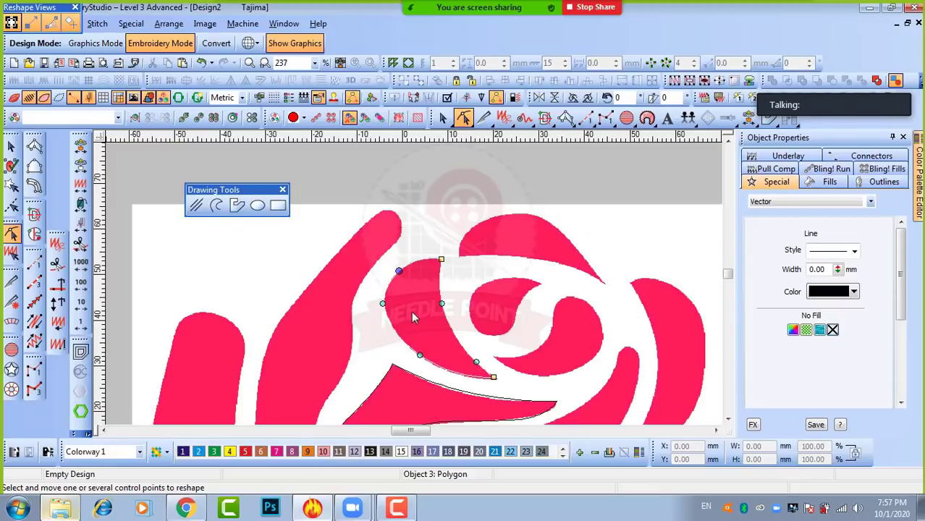
scroll(411, 317, up, 1)
drag(356, 265, 362, 268)
drag(433, 372, 499, 351)
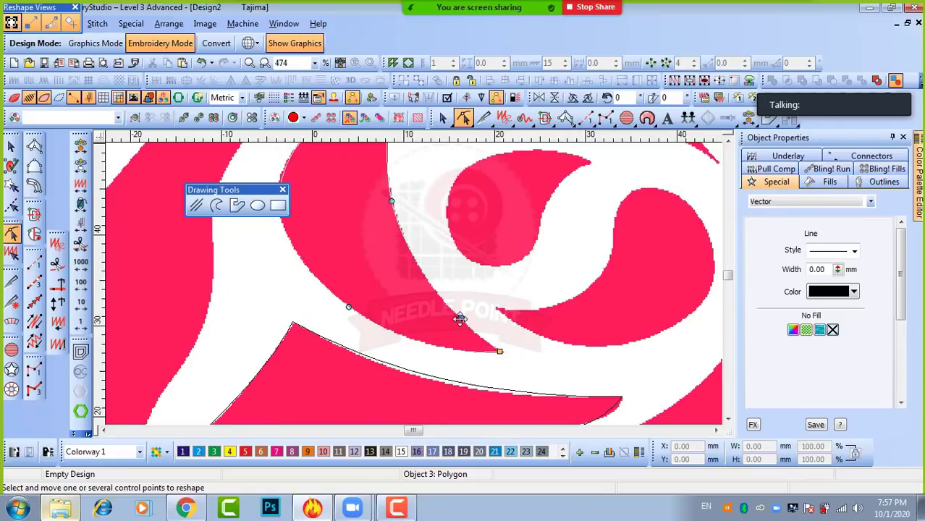
click(460, 318)
scroll(185, 219, down, 1)
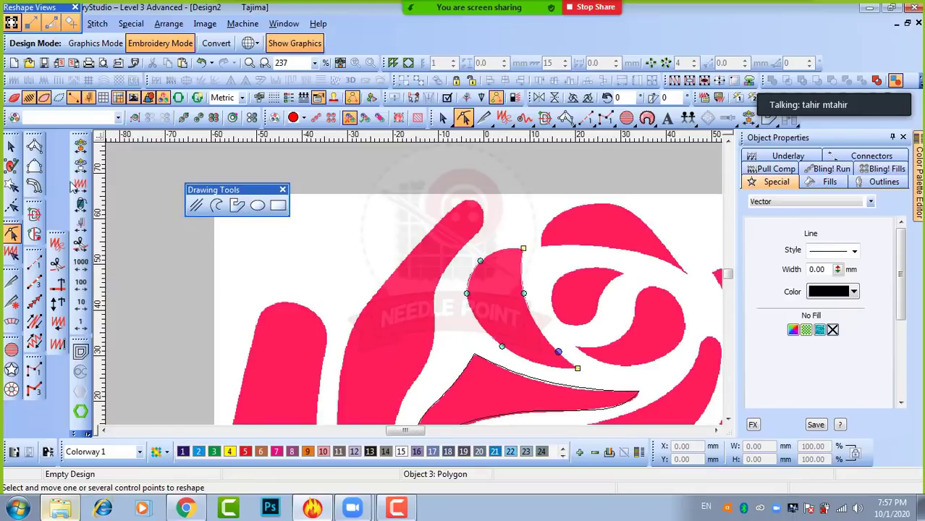
click(10, 146)
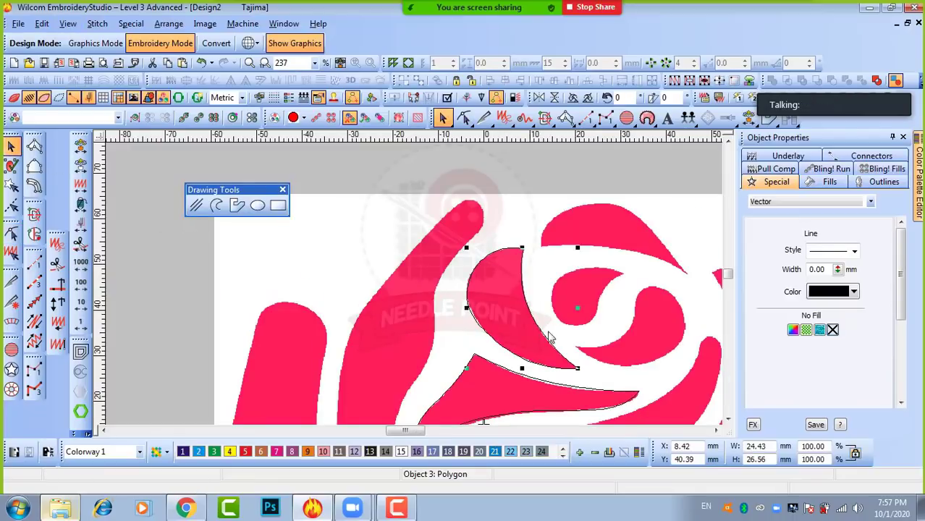
click(537, 189)
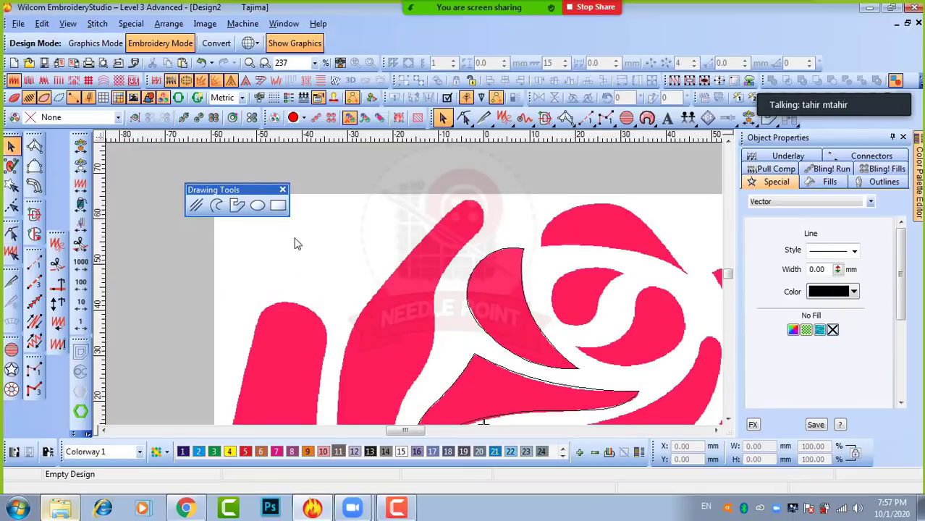
Trace the dome-shaped petal above the rose's centre with the Polygon tool, following its lower edge leftward and its upper arc back, and close the outline.
click(237, 205)
click(685, 272)
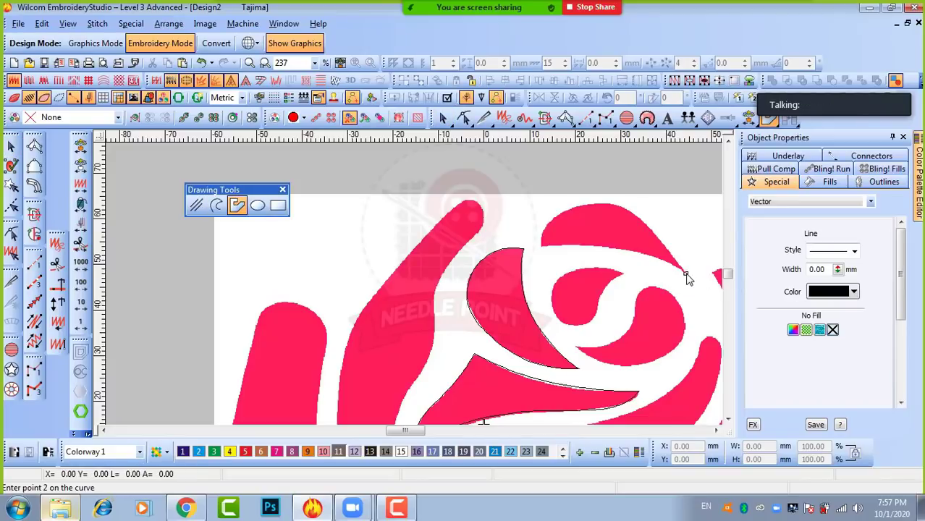
click(646, 255)
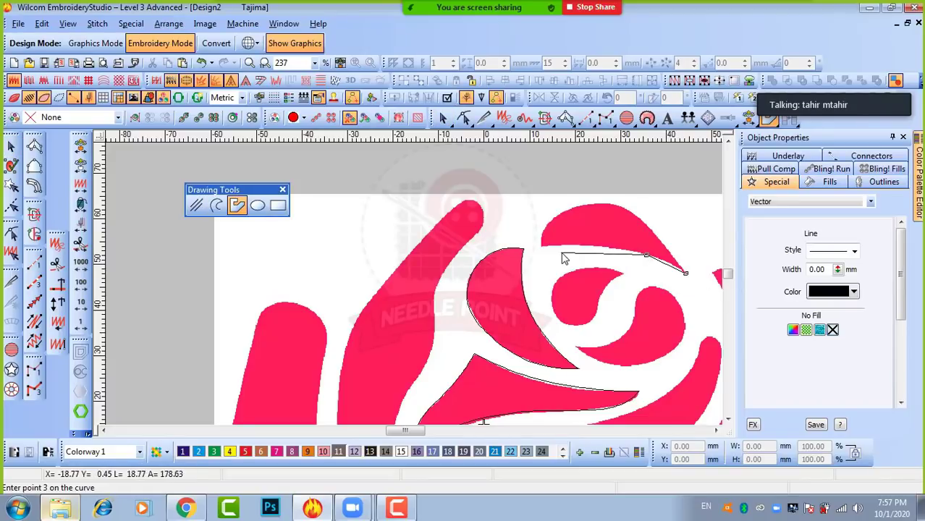
click(579, 247)
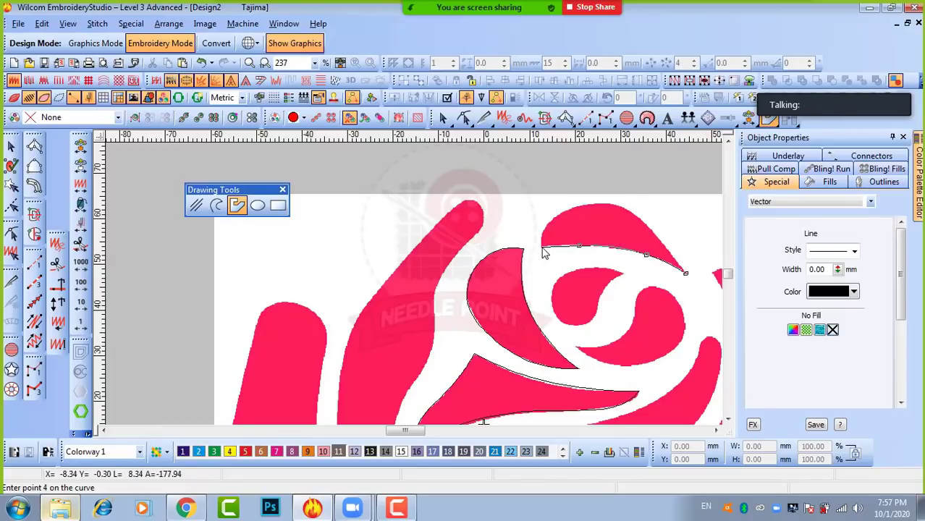
click(542, 246)
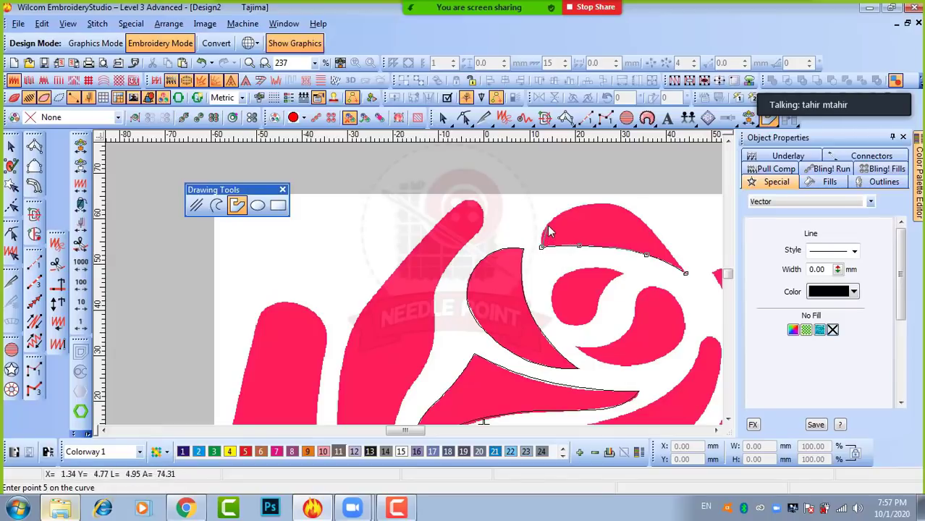
click(589, 204)
click(642, 222)
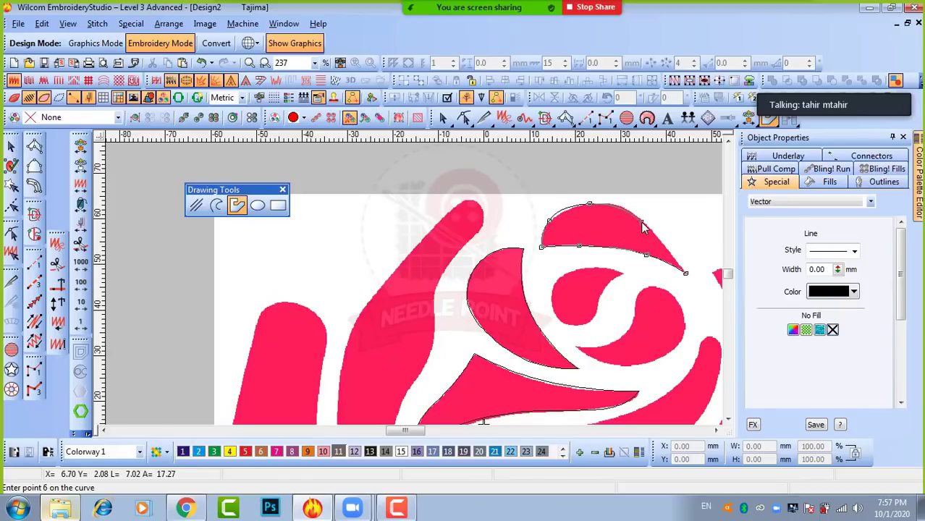
key(Return)
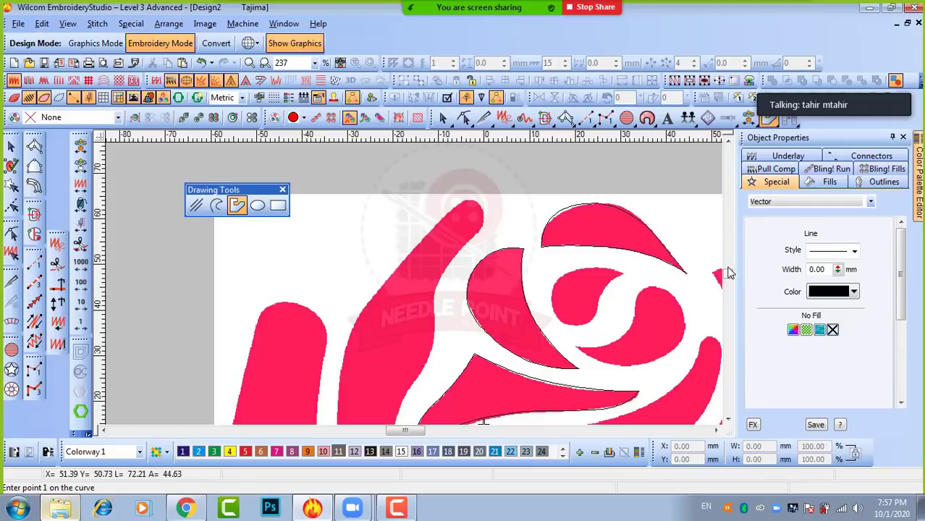
Begin a Polygon outline on the long curved petal right of the rose's centre, tracing its inner edge from the lower tip to the upper tip.
key(shift+z)
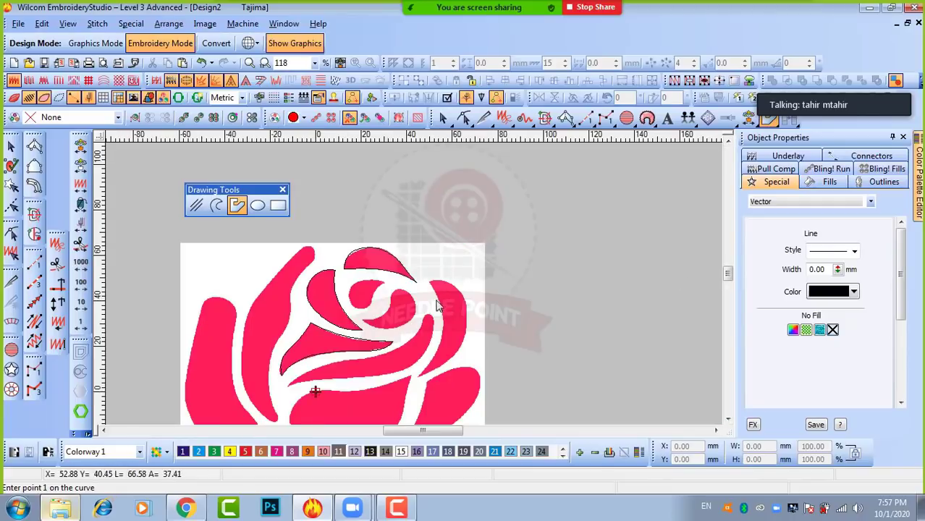
scroll(436, 301, up, 1)
scroll(420, 291, down, 1)
scroll(406, 341, up, 2)
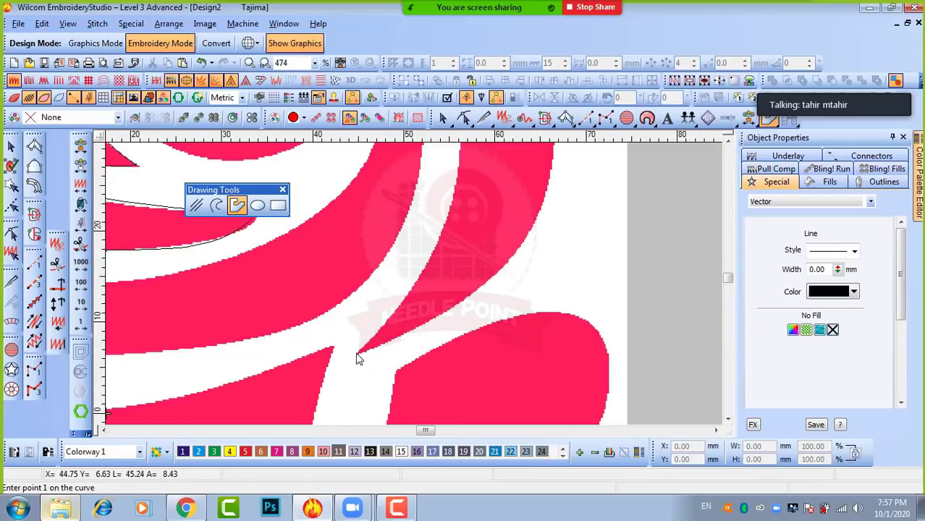
click(355, 354)
click(440, 239)
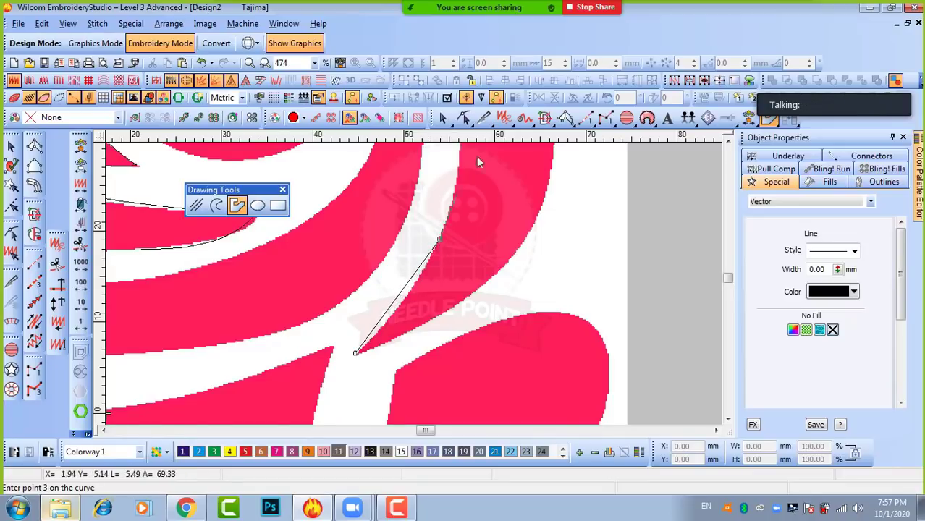
click(427, 192)
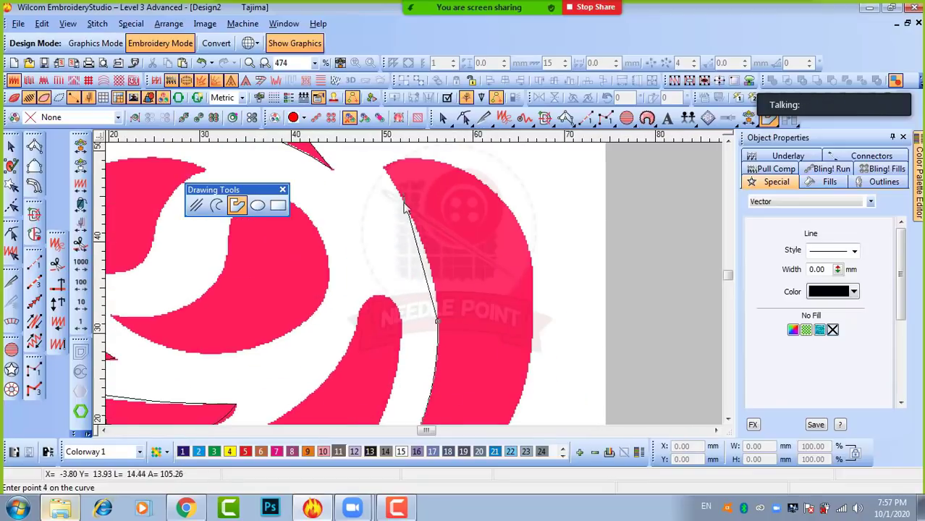
click(405, 205)
click(399, 230)
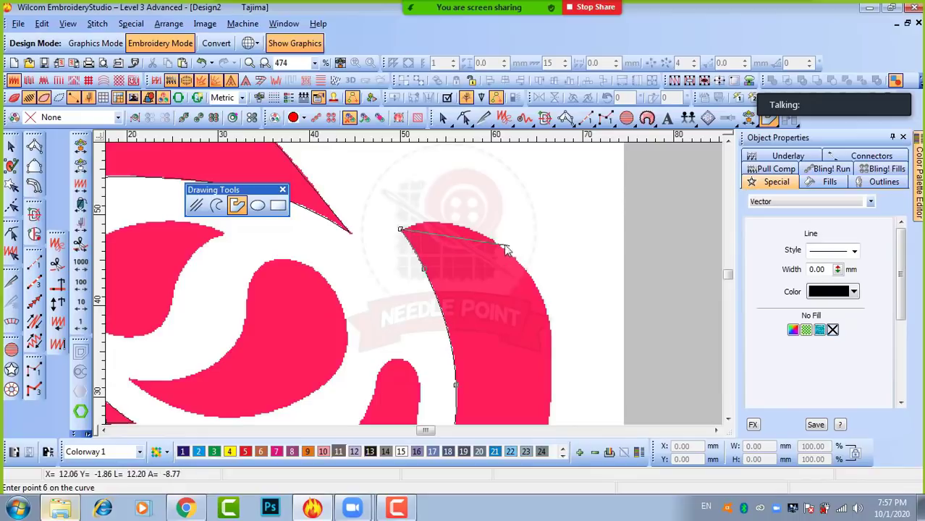
Trace the long right petal's outer edge from the upper tip around and down to the lower tip, closing the outline.
click(446, 222)
click(522, 266)
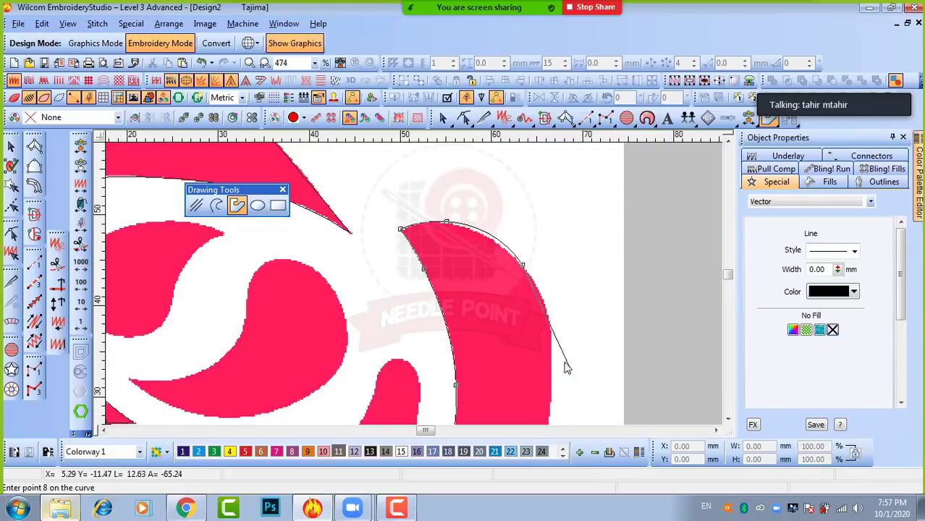
click(553, 352)
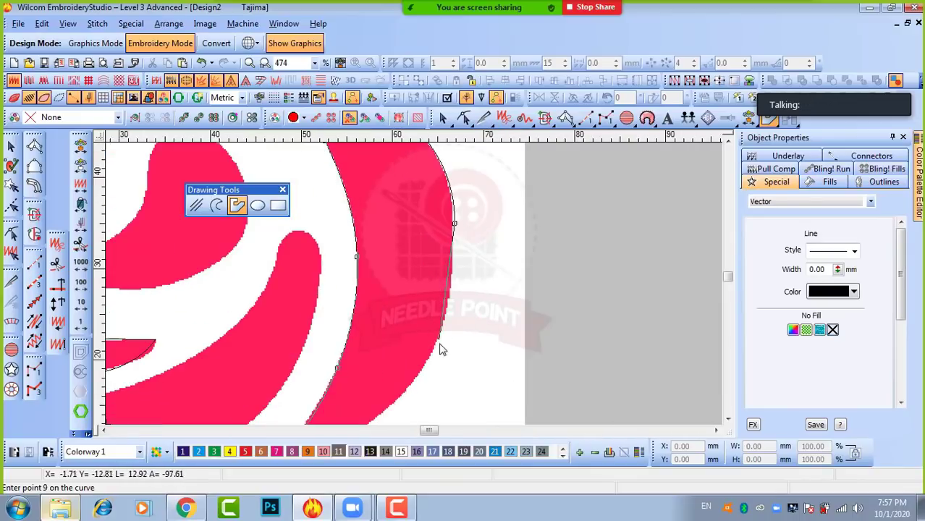
click(374, 369)
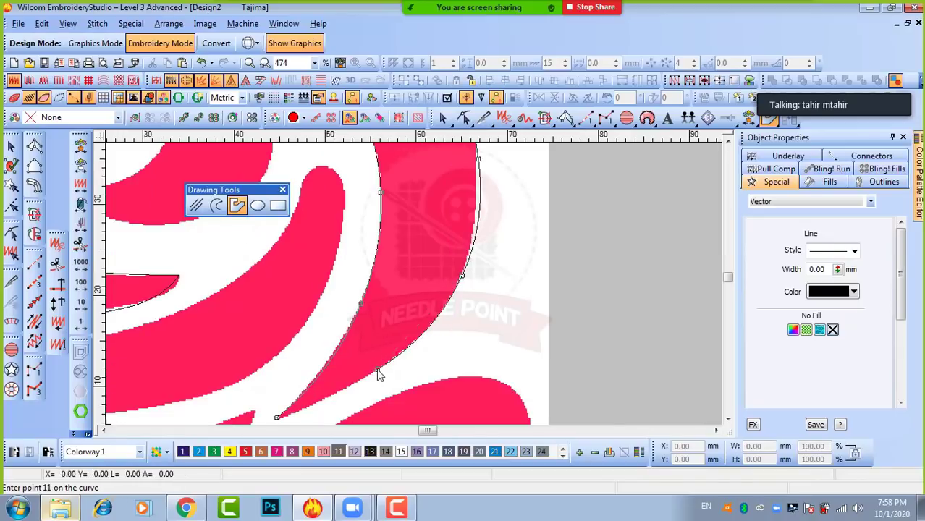
click(378, 374)
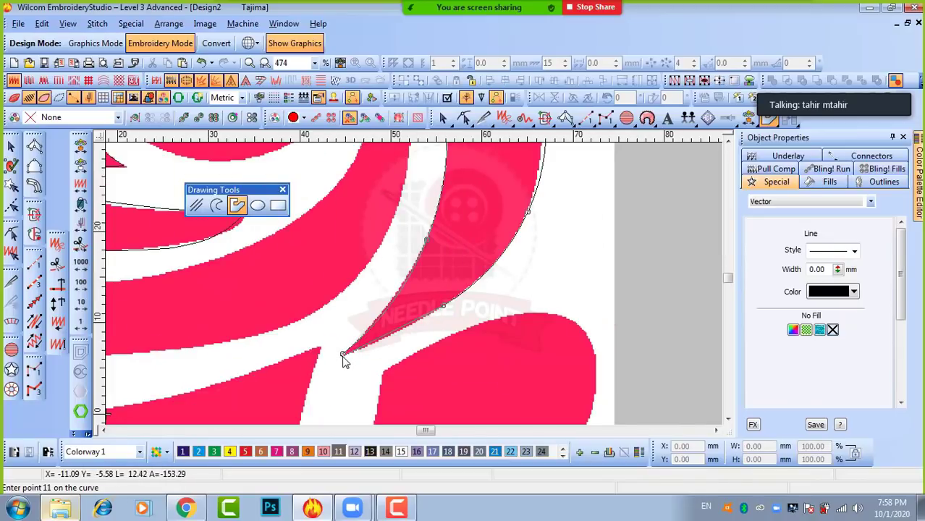
click(343, 356)
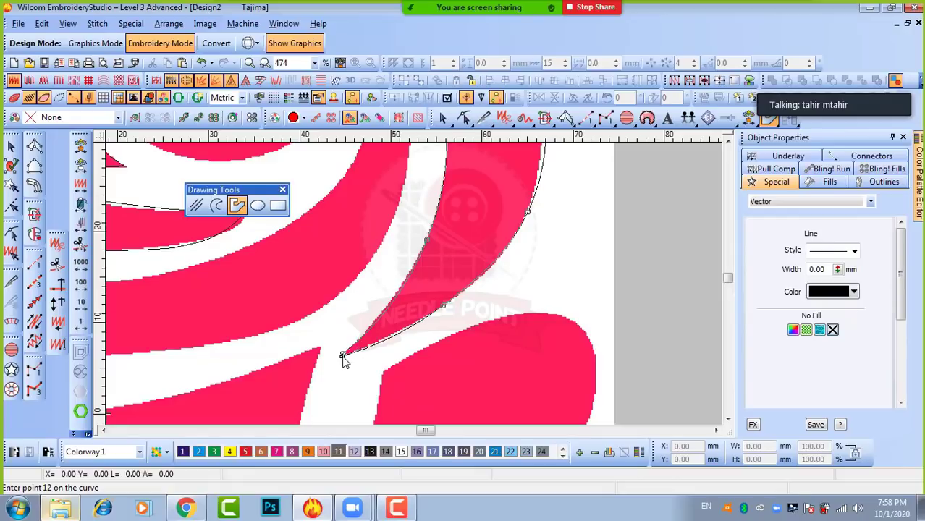
key(Return)
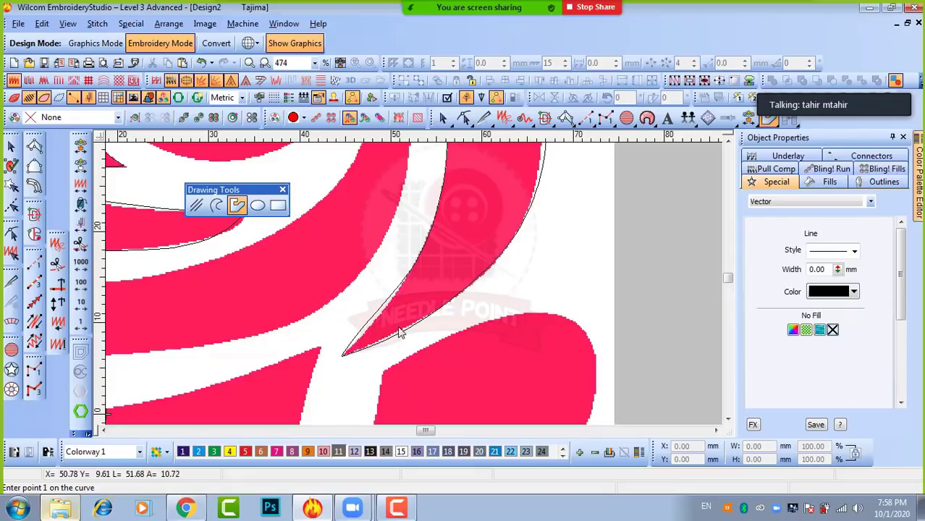
Reshape the long right petal outline's lower tip, reducing the two overlapping control points to one corner point, and deselect the outline.
key(h)
scroll(351, 358, up, 2)
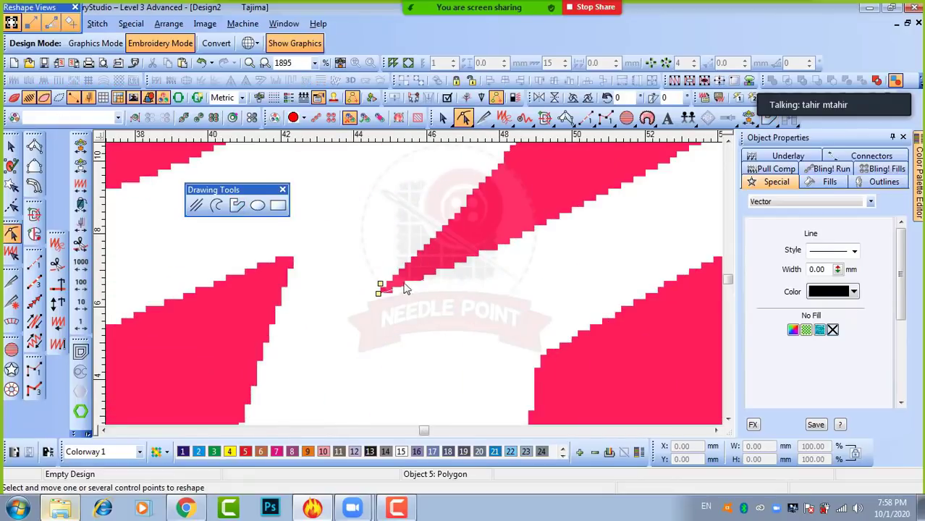
scroll(420, 283, down, 2)
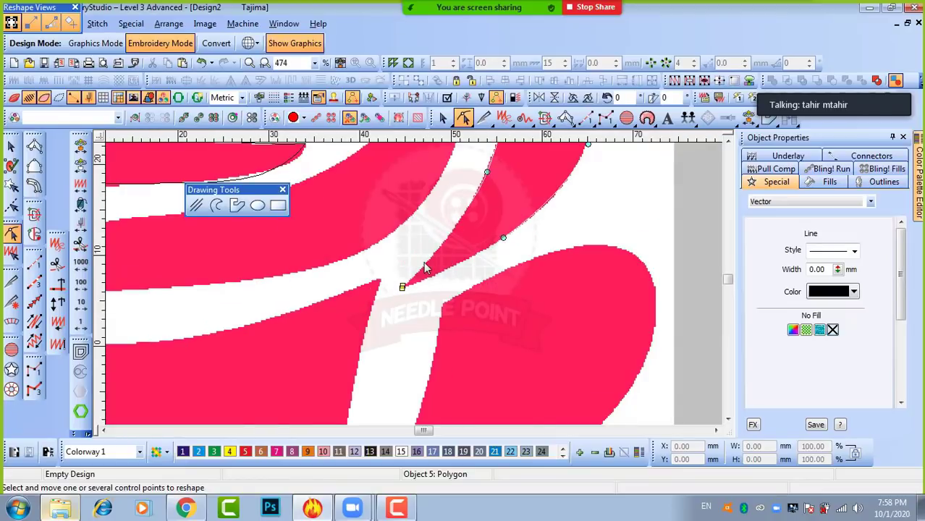
scroll(410, 296, up, 2)
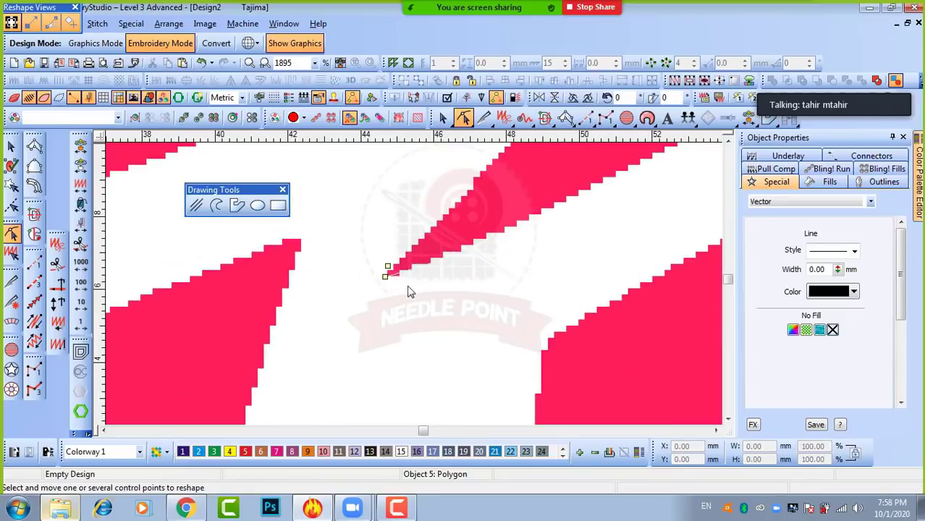
click(385, 277)
scroll(391, 282, down, 3)
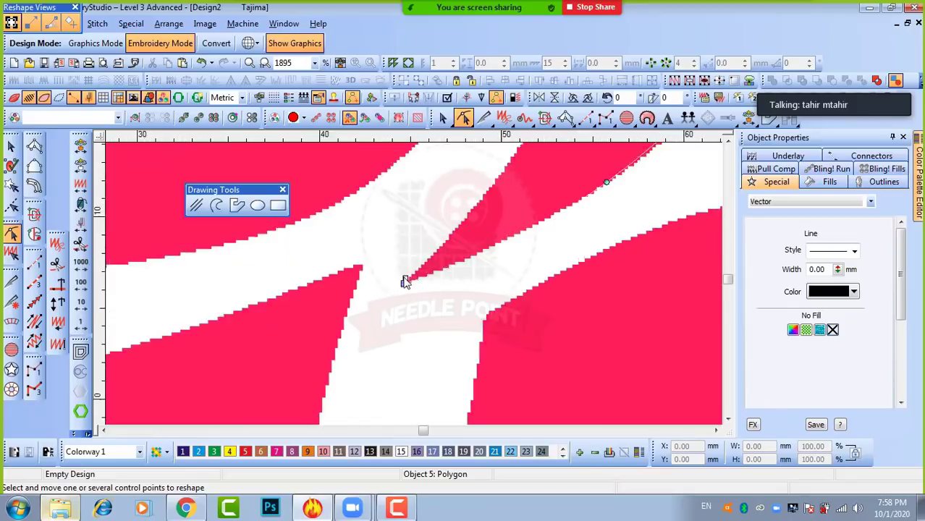
scroll(412, 291, up, 1)
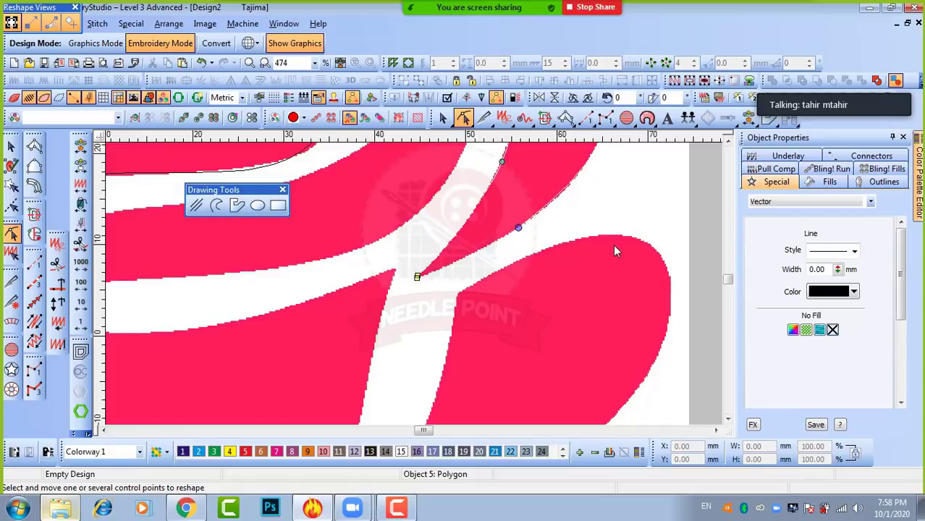
click(416, 278)
drag(425, 282, 434, 265)
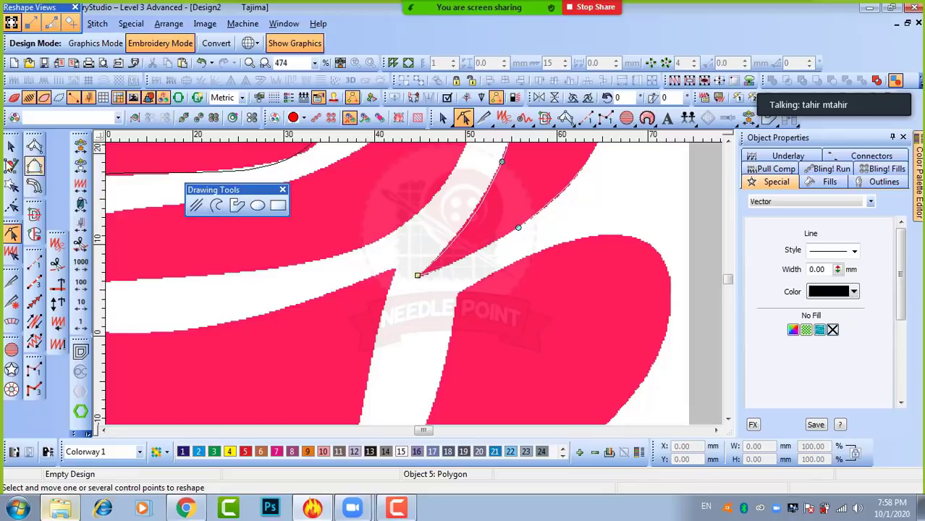
click(11, 148)
scroll(567, 230, down, 1)
scroll(565, 229, down, 2)
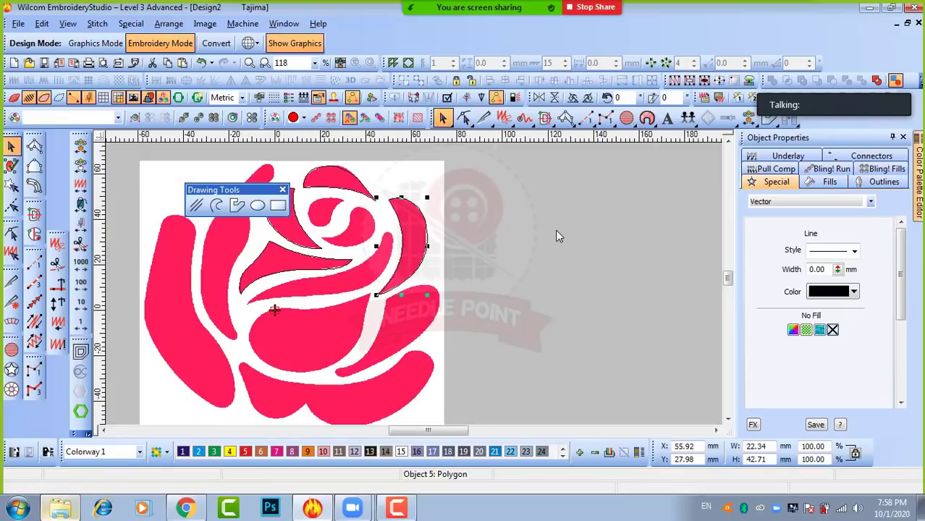
scroll(366, 293, up, 1)
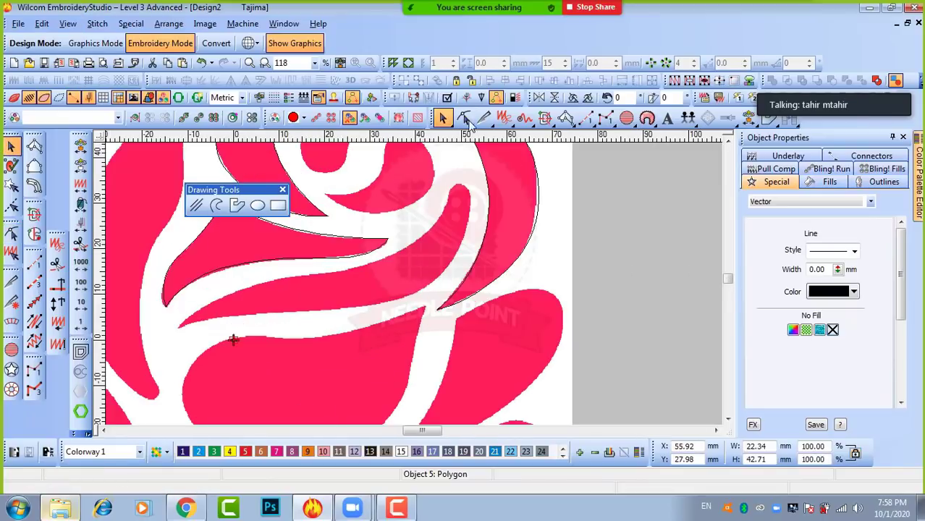
key(Escape)
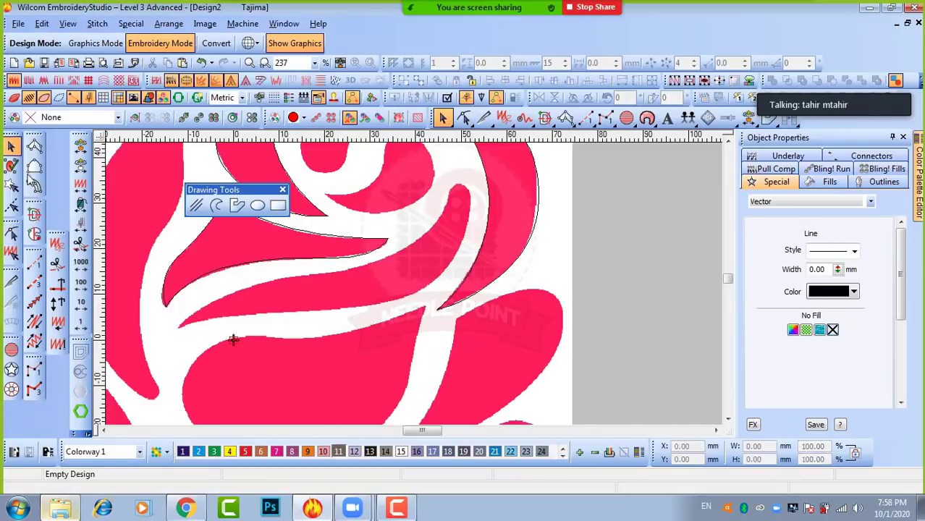
Trace the lower comma-shaped petal at the rose's centre with the Polygon tool, following its inner edge, rounded top and outer curve, and close it.
click(238, 206)
scroll(411, 290, up, 1)
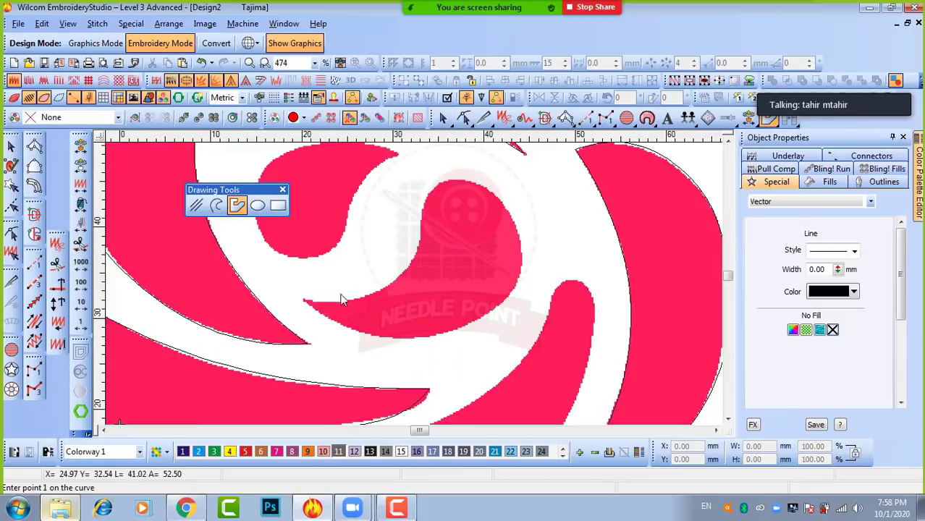
click(304, 300)
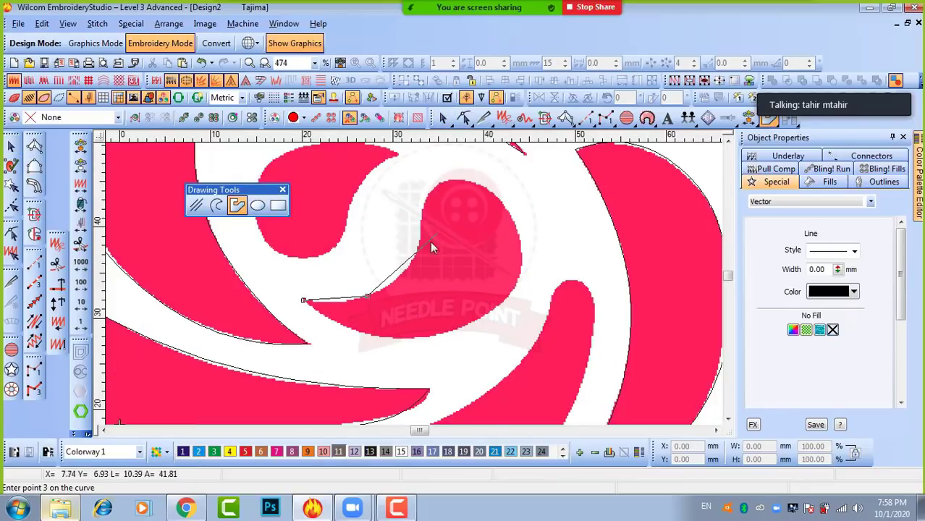
click(414, 255)
click(426, 198)
click(453, 180)
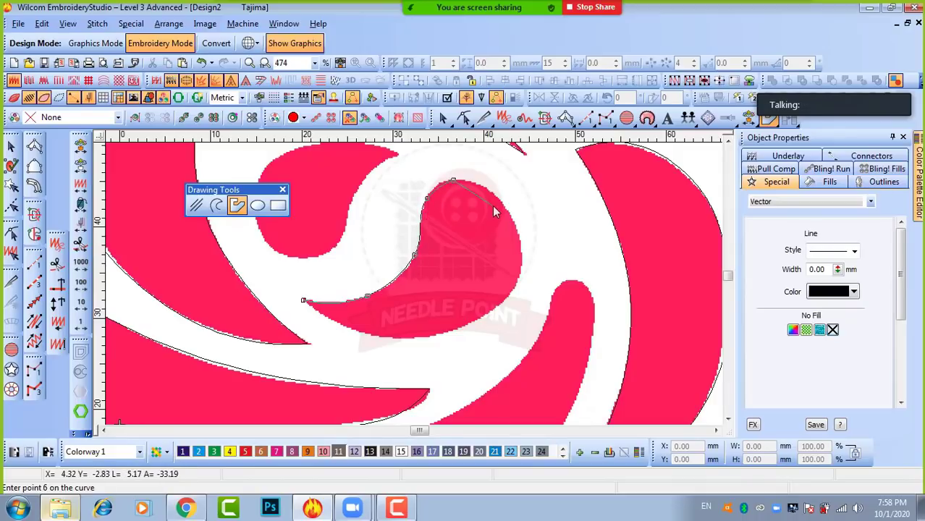
click(495, 204)
click(522, 257)
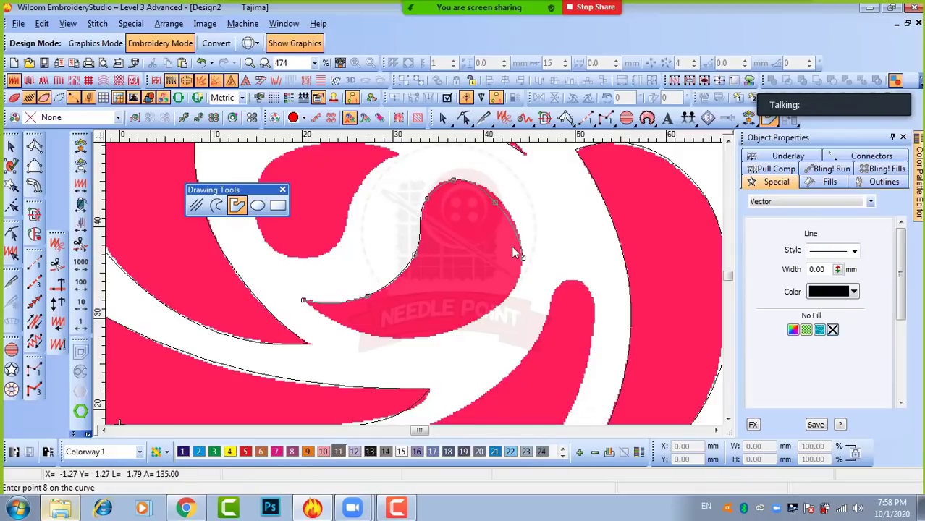
click(482, 315)
click(394, 339)
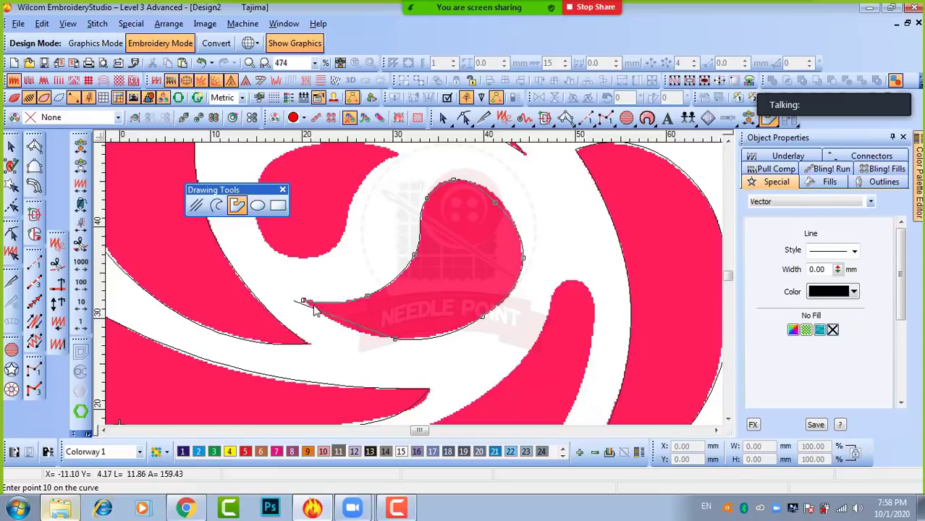
click(304, 303)
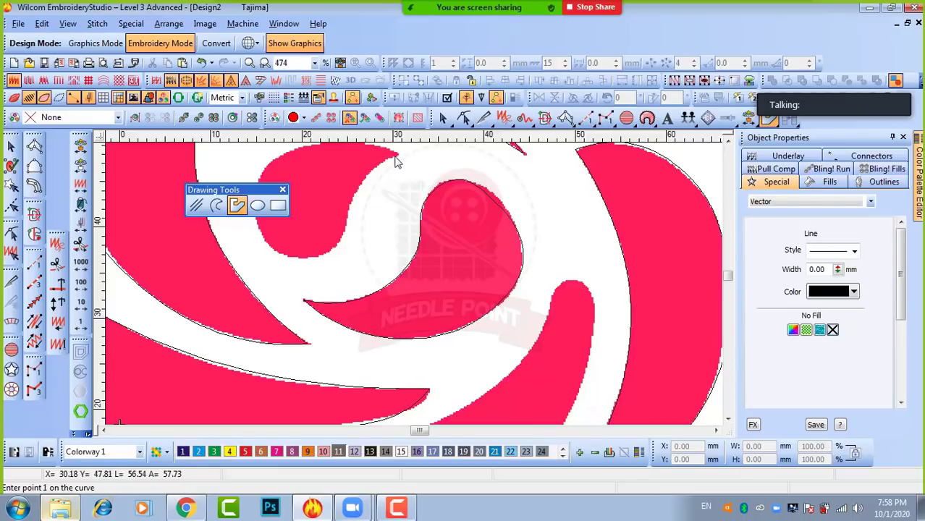
Trace the upper teardrop-shaped petal at the rose's centre as a closed Polygon outline, starting from its right-hand pointed tip.
click(398, 152)
click(331, 210)
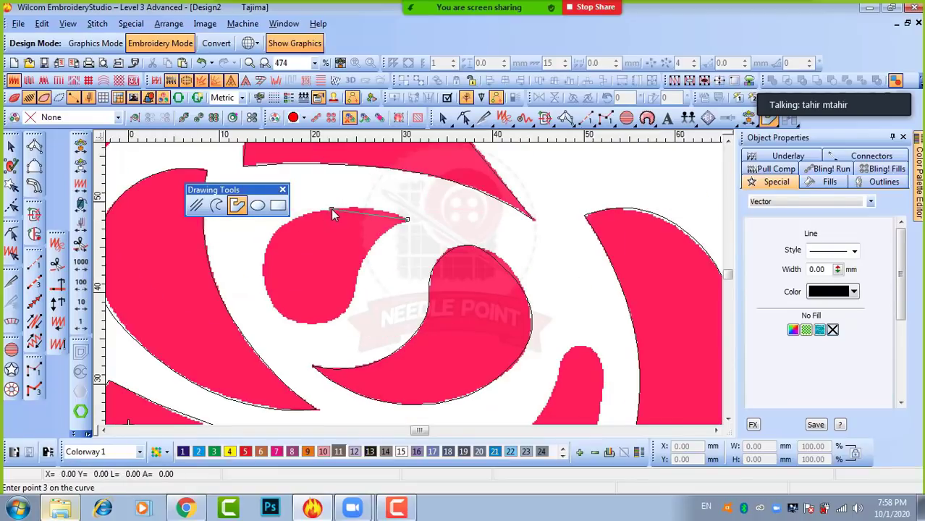
click(277, 229)
click(271, 301)
click(308, 324)
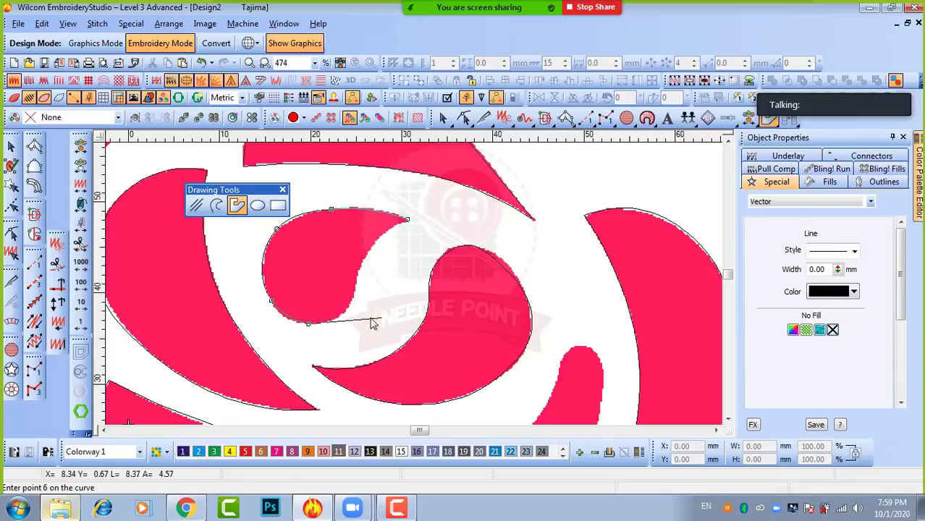
click(338, 318)
click(352, 296)
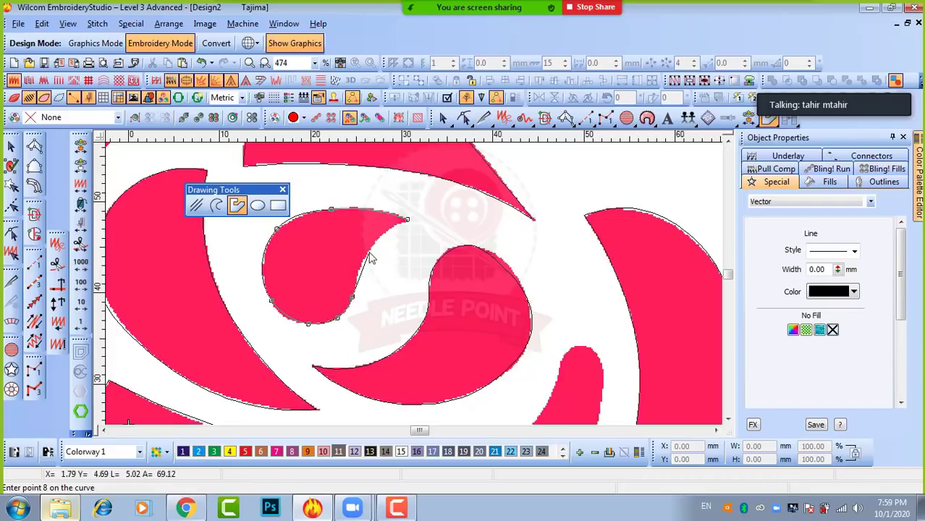
click(403, 227)
key(Return)
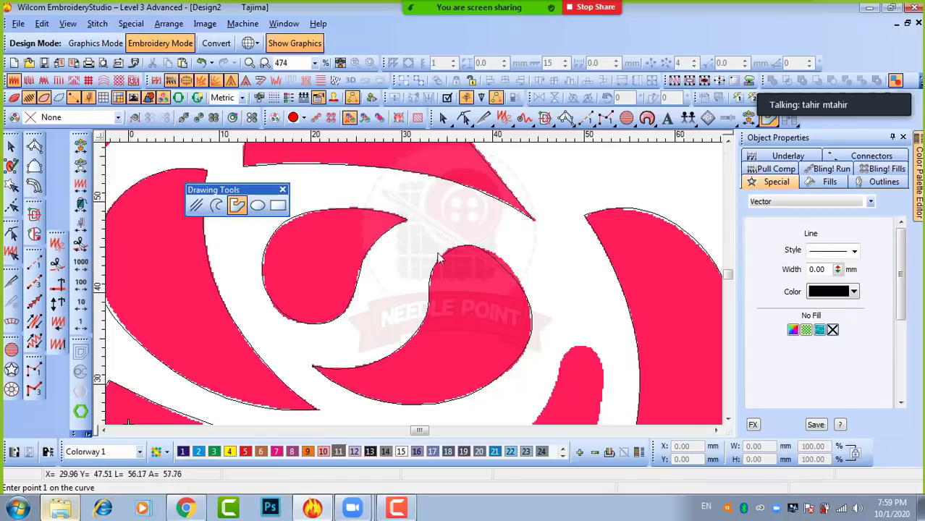
Begin a Polygon outline on the long S-curved petal below the centre, tracing its upper edge from the left tip towards the rounded end.
scroll(443, 272, down, 1)
scroll(414, 295, down, 1)
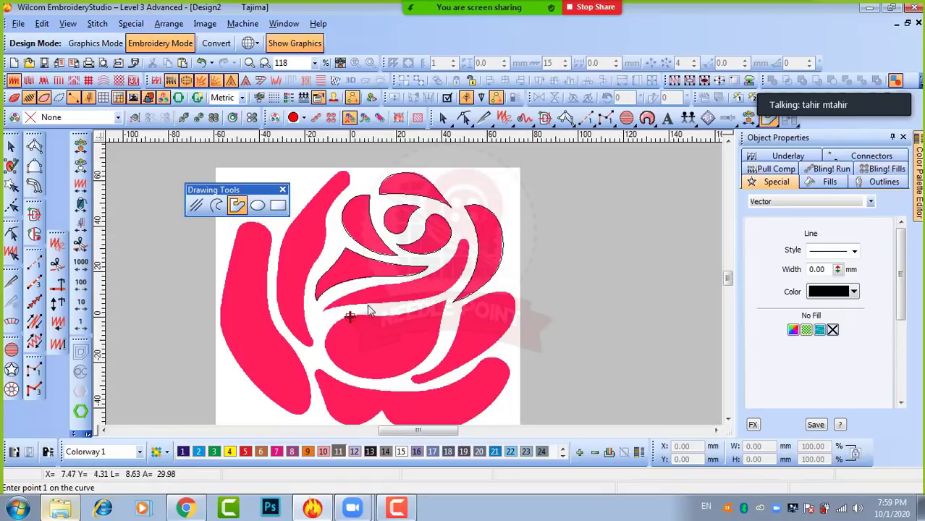
scroll(368, 310, up, 1)
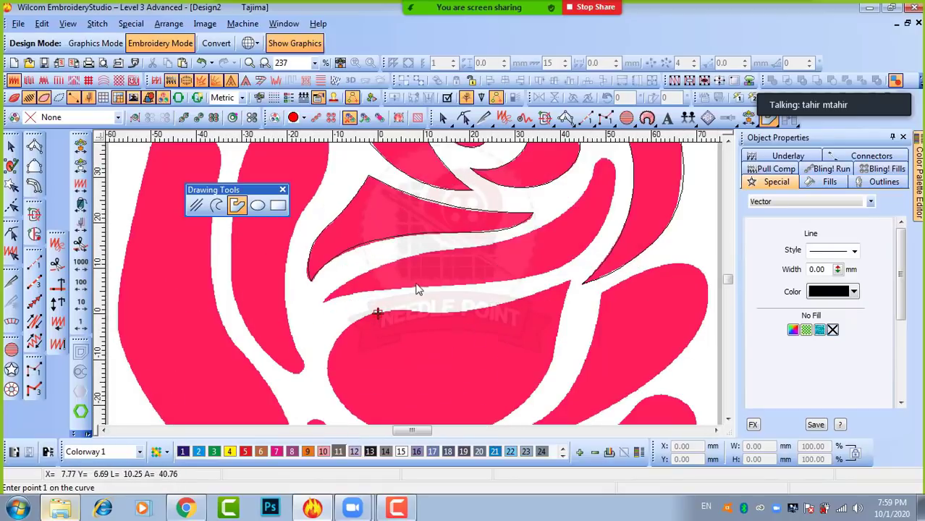
click(323, 302)
click(378, 266)
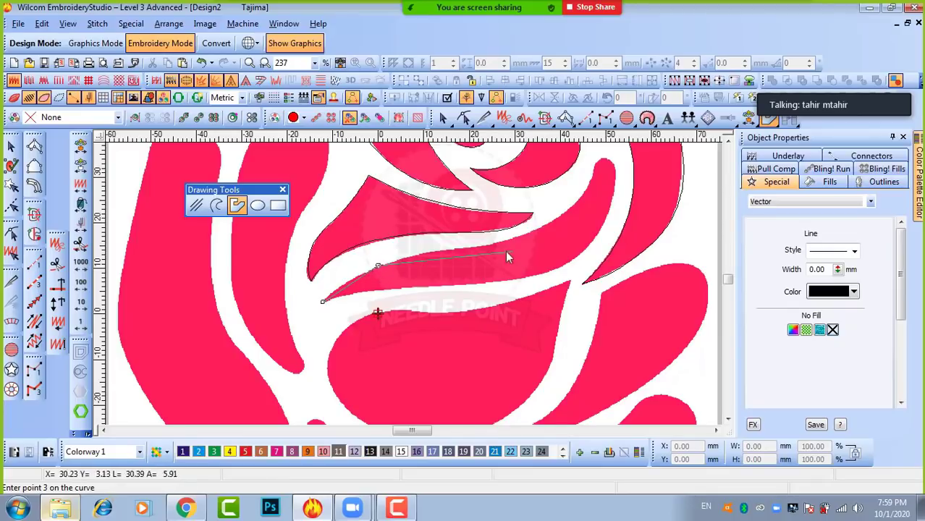
click(467, 248)
click(532, 232)
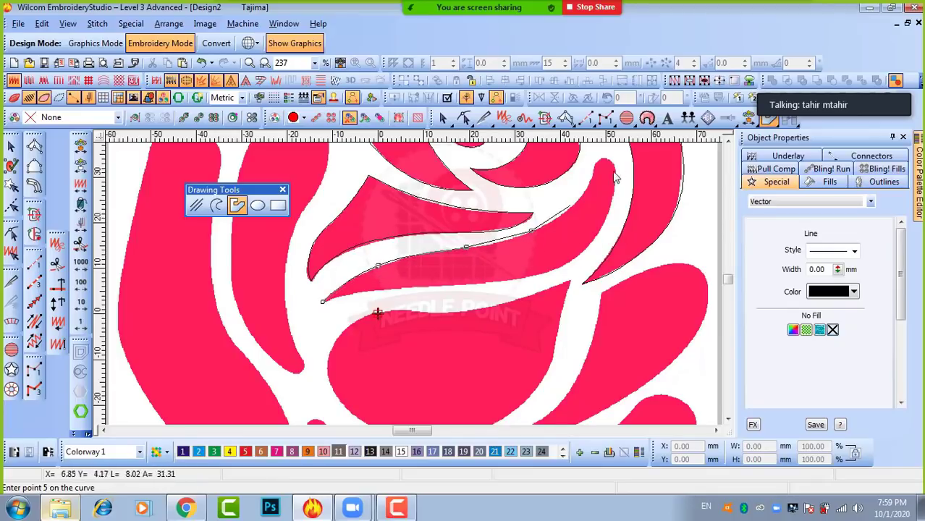
click(580, 199)
Continue the S-curved petal's outline around its rounded upper end and down the start of its outer edge.
drag(592, 181, 497, 245)
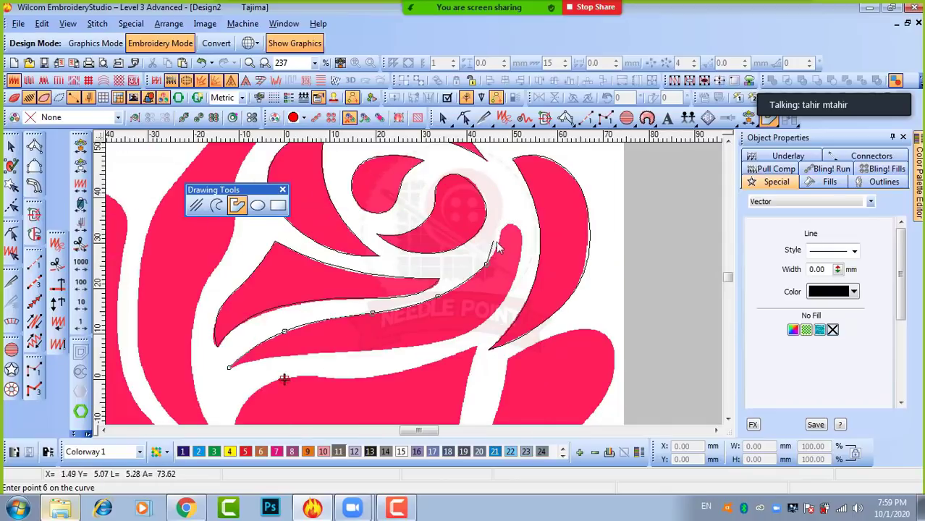
scroll(504, 238, up, 1)
click(405, 266)
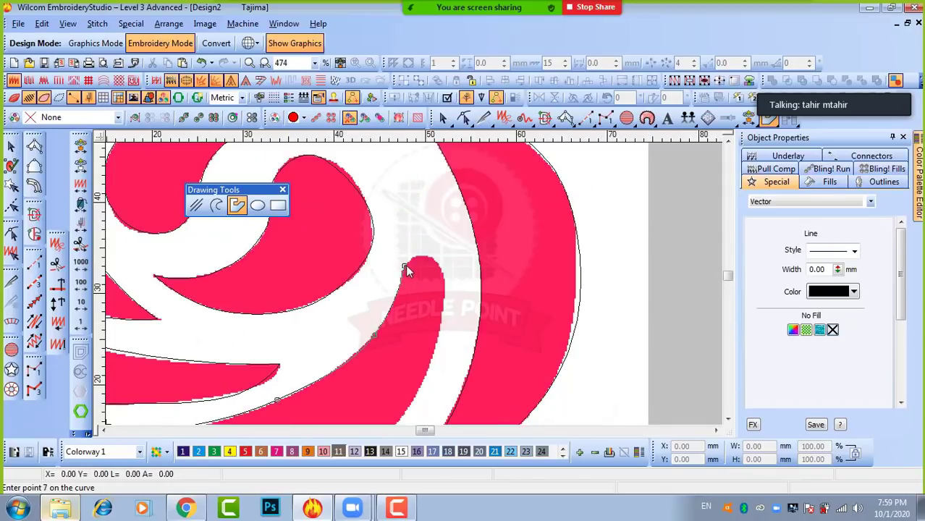
click(424, 256)
click(444, 278)
click(429, 369)
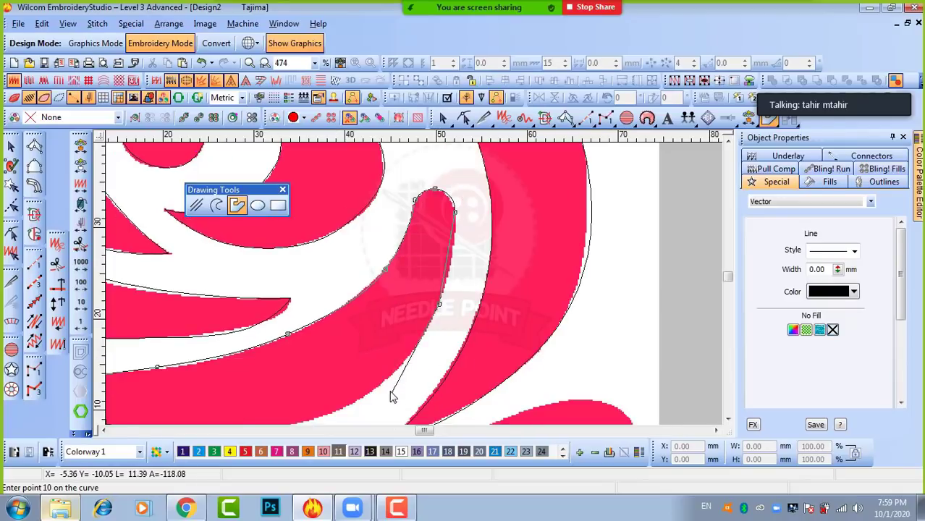
Trace the S-curved petal's lower edge leftward to the starting tip and close the outline.
click(403, 323)
click(313, 360)
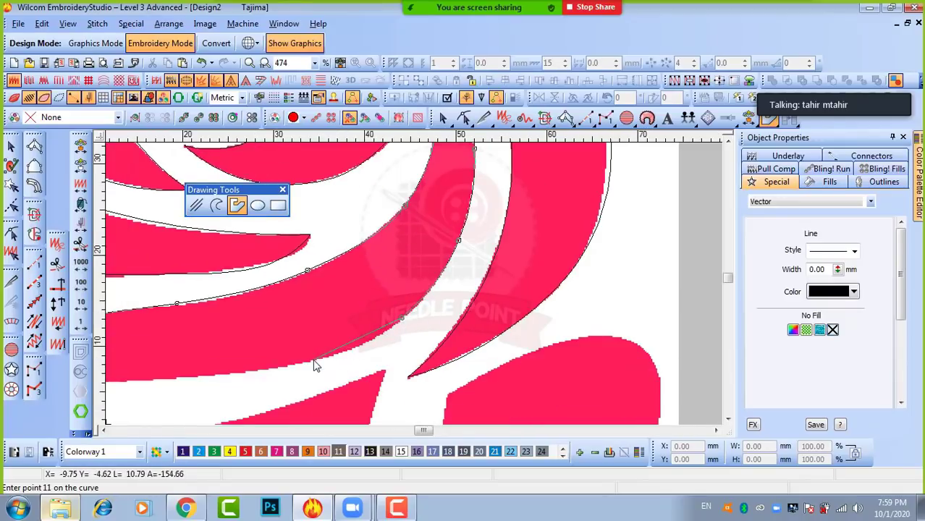
click(229, 378)
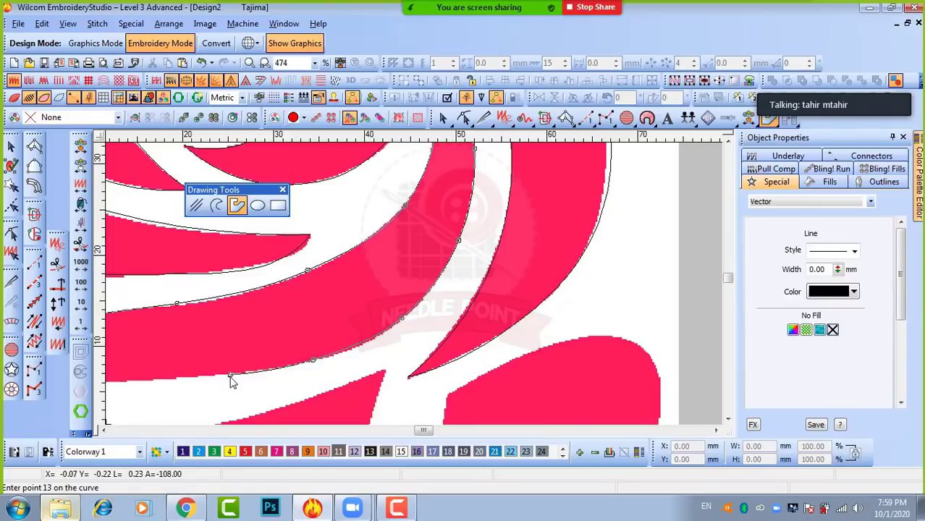
click(277, 330)
click(280, 314)
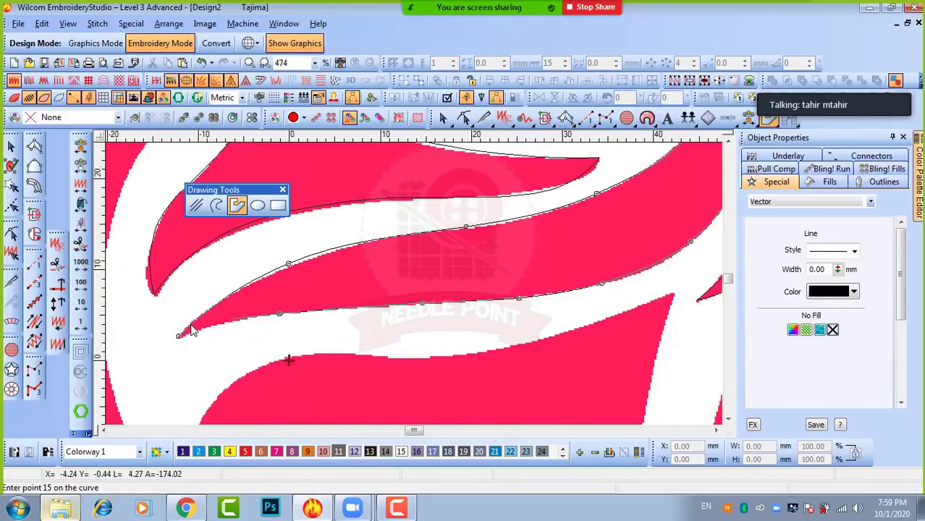
click(178, 336)
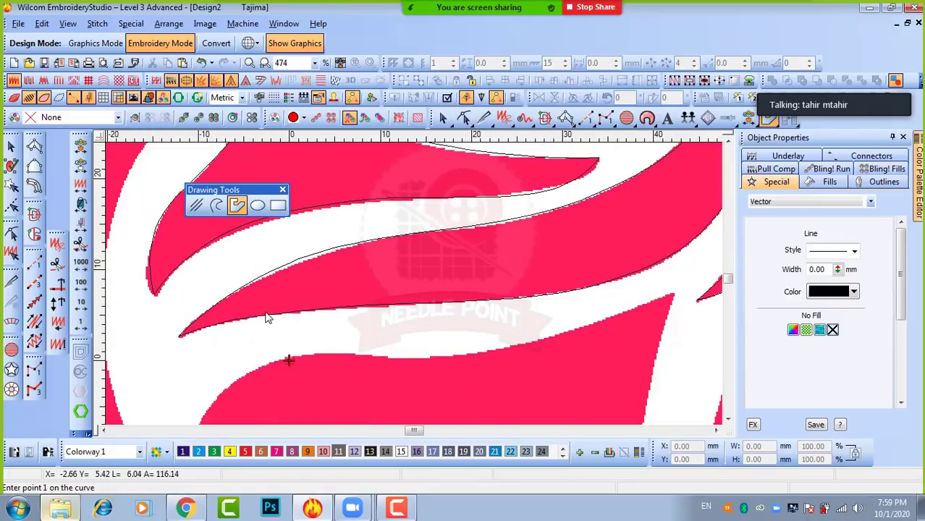
Begin a Polygon outline on the petal right of the large oval petal, tracing its inner edge from the upper corner down towards the narrow tip.
key(0)
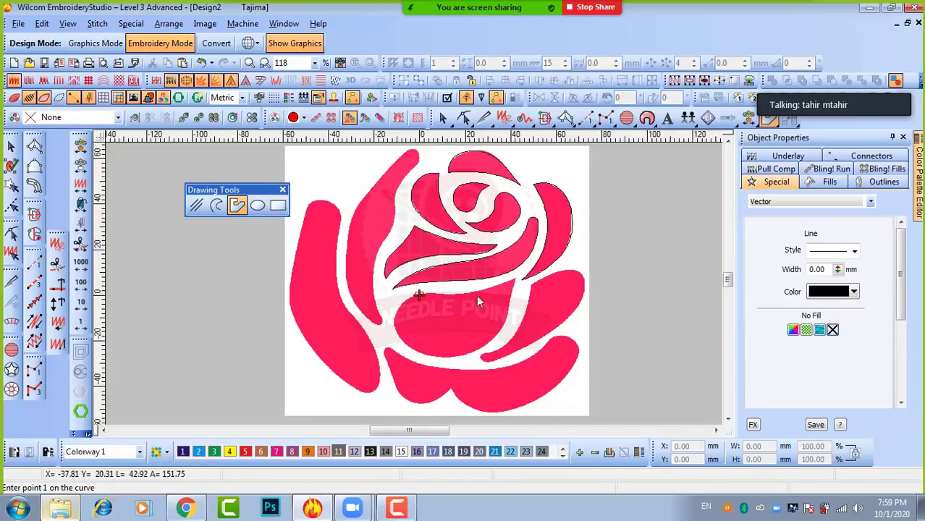
scroll(509, 351, up, 1)
scroll(442, 219, down, 1)
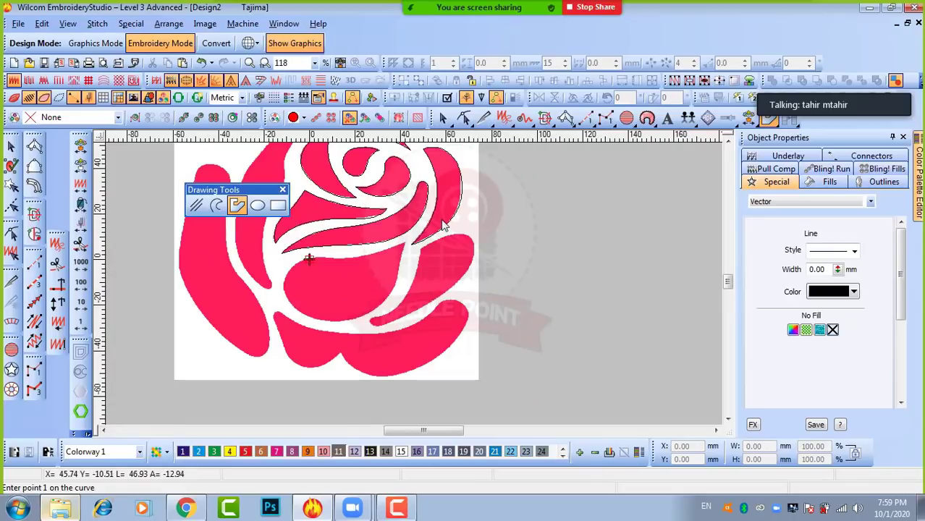
scroll(421, 286, up, 1)
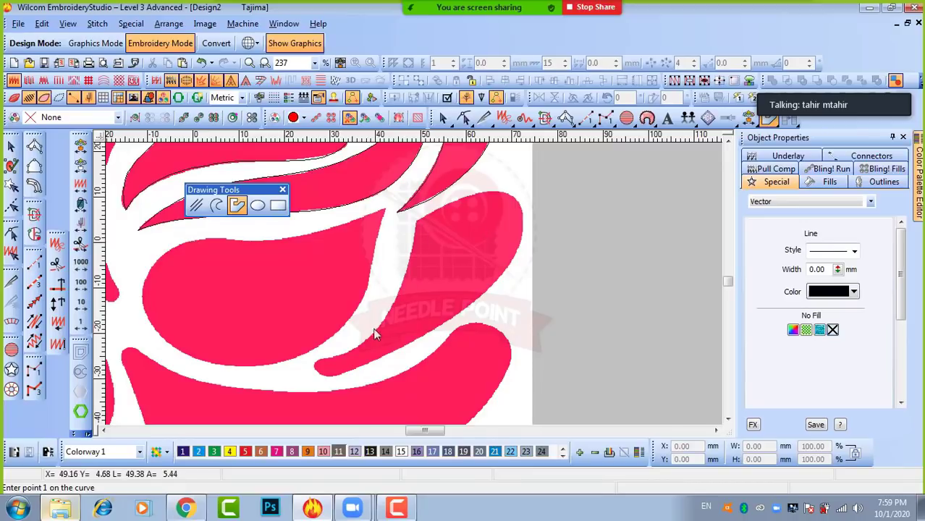
click(422, 230)
key(z)
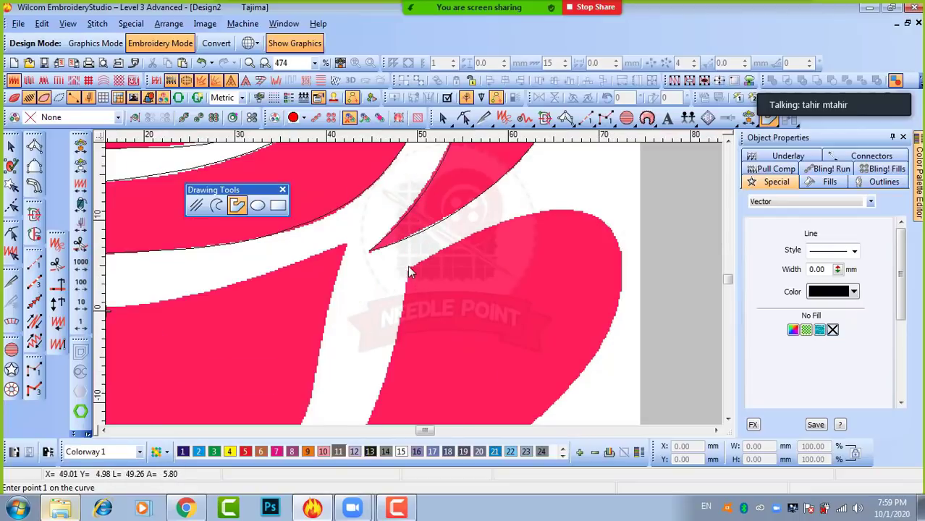
click(379, 390)
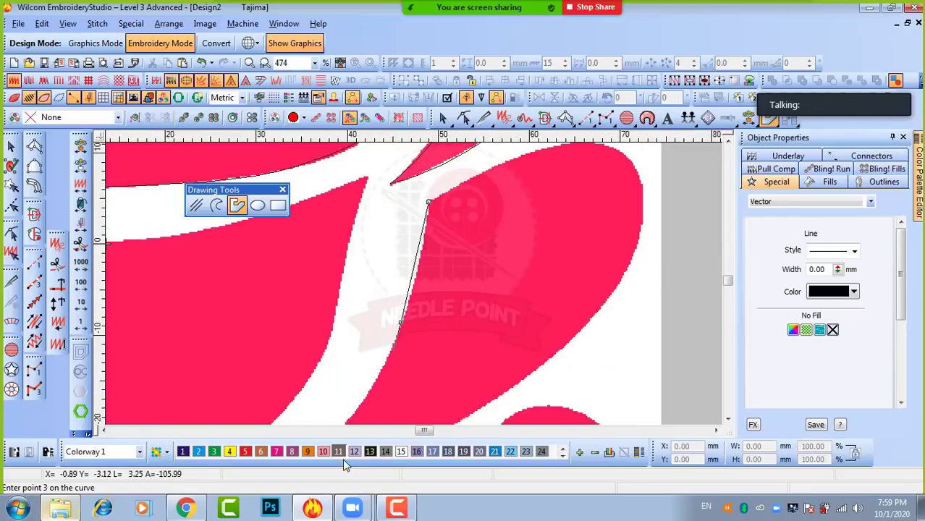
click(368, 369)
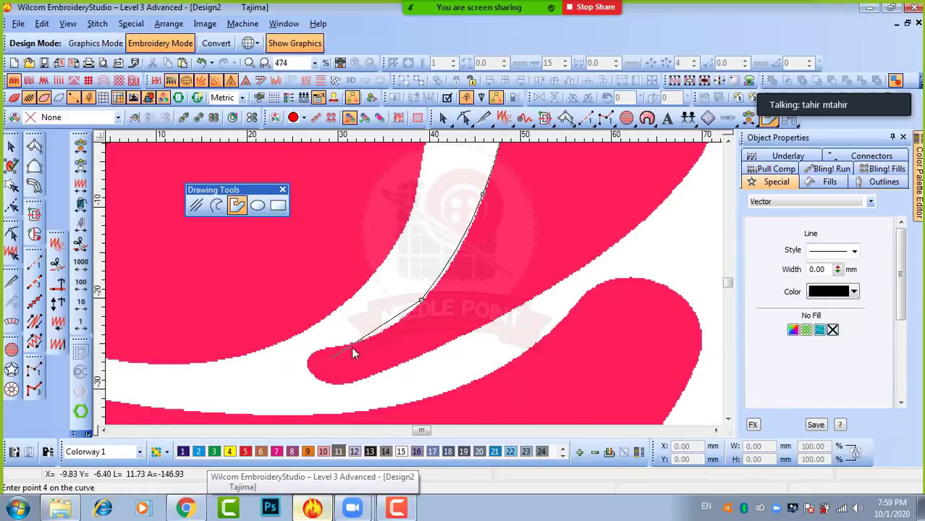
click(371, 335)
click(336, 347)
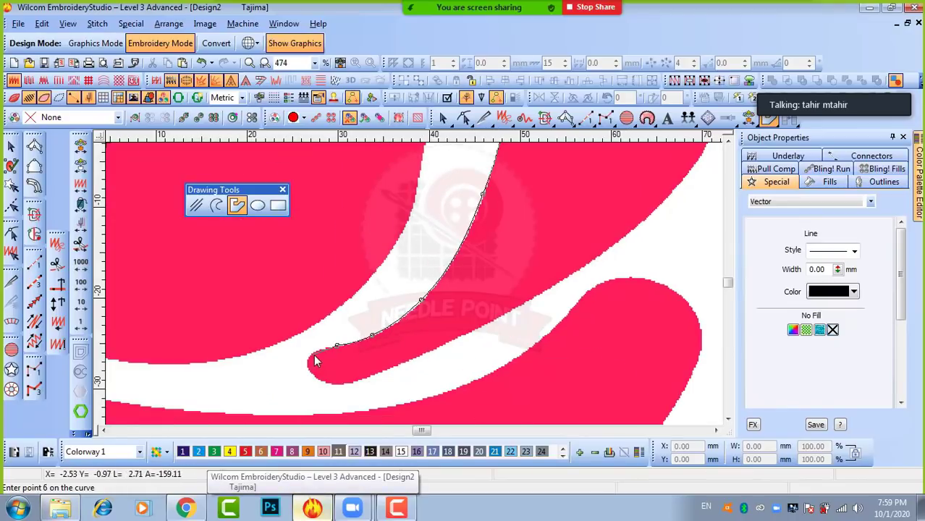
Continue the right-hand petal's outline around its narrow rounded lower tip and up along its outer edge.
click(314, 352)
click(310, 367)
click(328, 384)
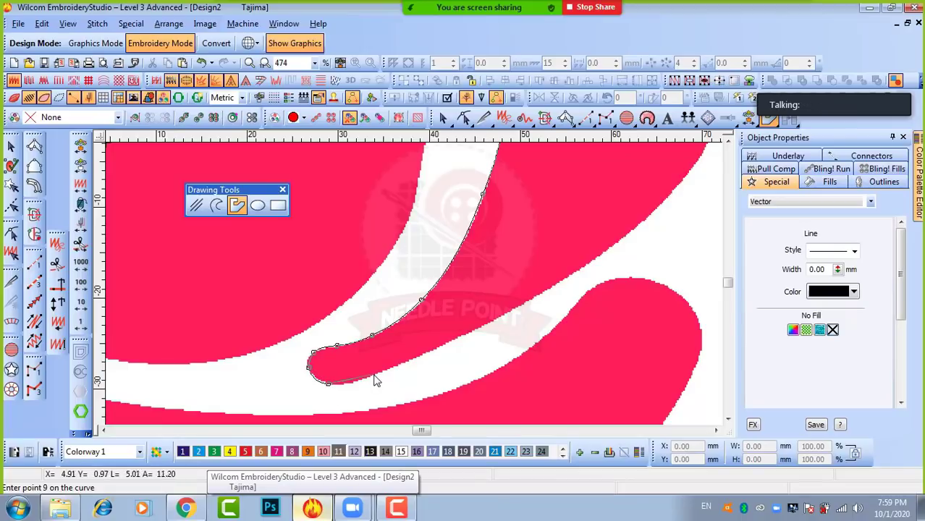
click(372, 377)
click(483, 327)
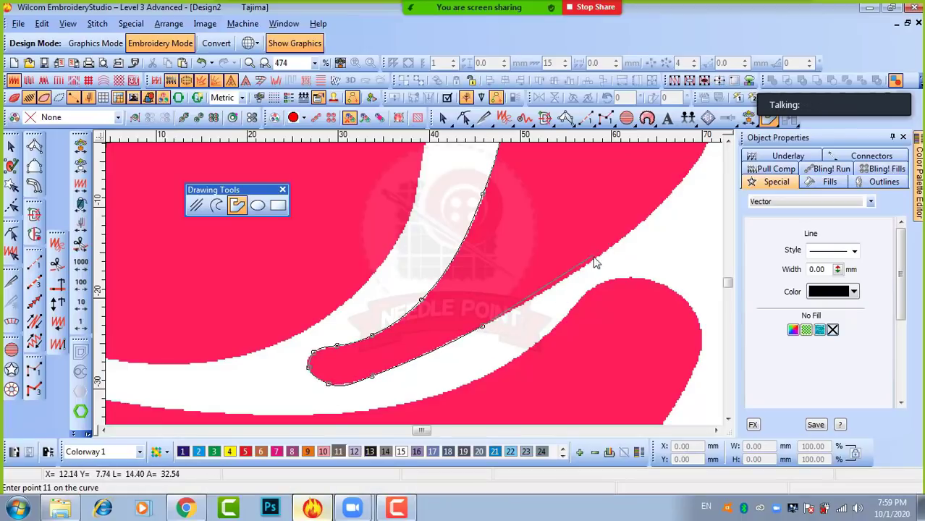
click(608, 254)
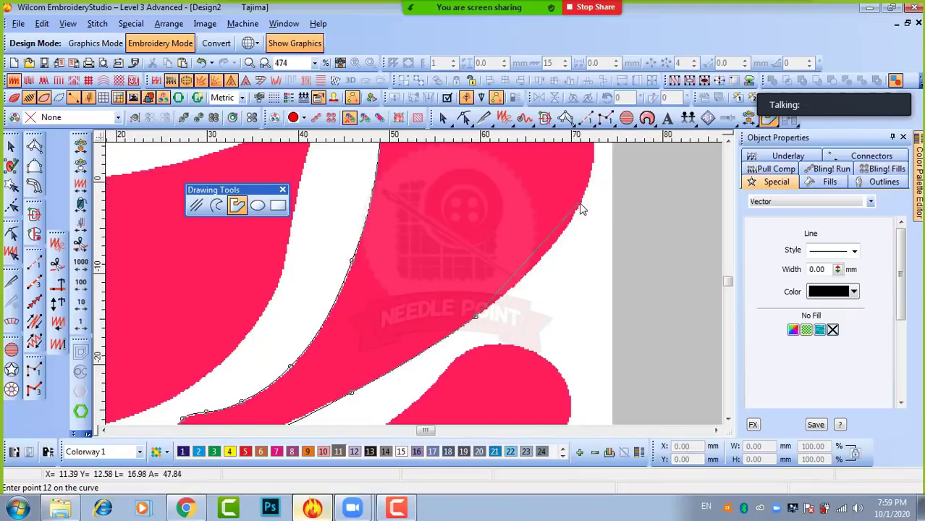
Trace the right-hand petal's broad rounded upper end back towards the starting corner and close the outline.
click(585, 208)
click(498, 207)
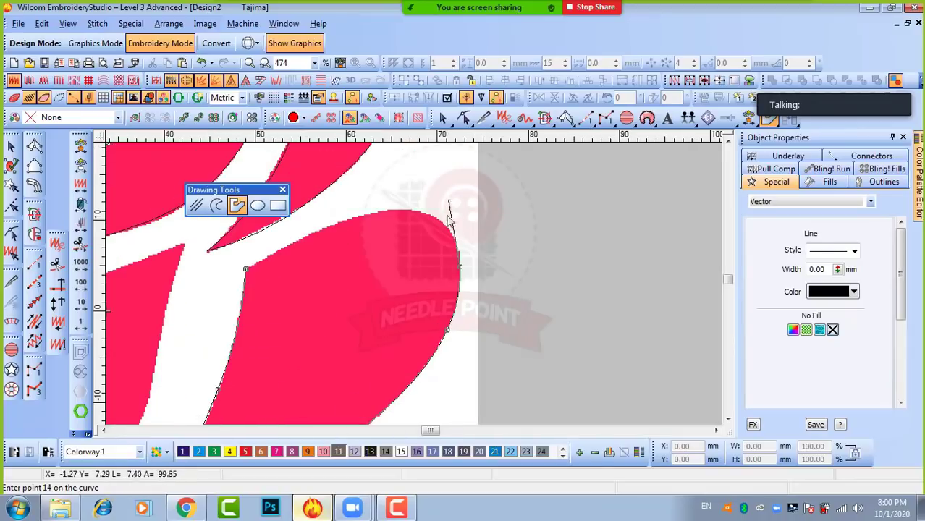
click(447, 226)
click(396, 211)
click(337, 225)
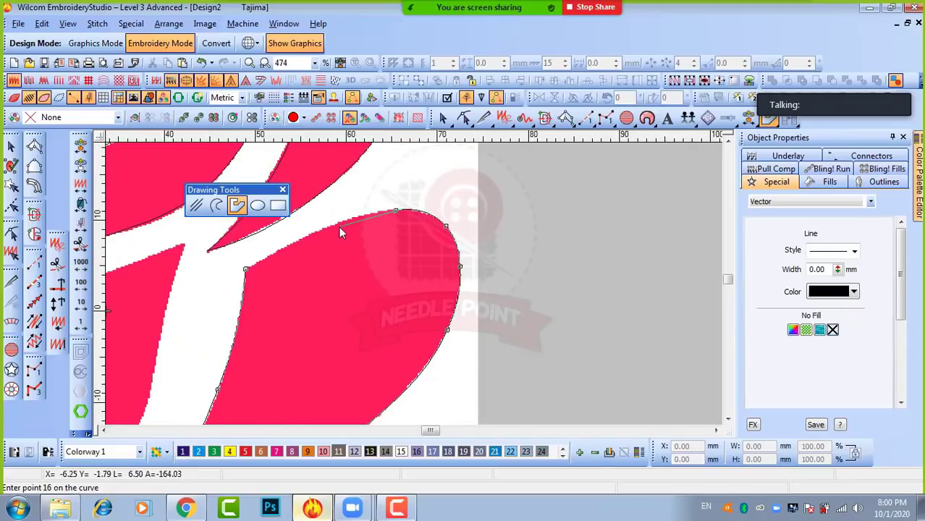
click(266, 257)
key(Return)
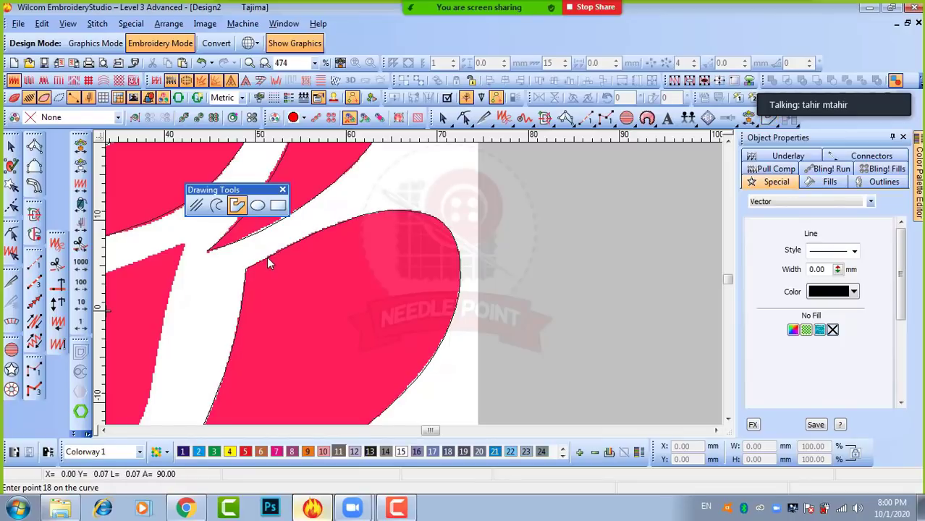
Begin a Polygon outline on the large oval petal, tracing its upper edge from the pointed right tip to the left shoulder.
key(0)
key(v)
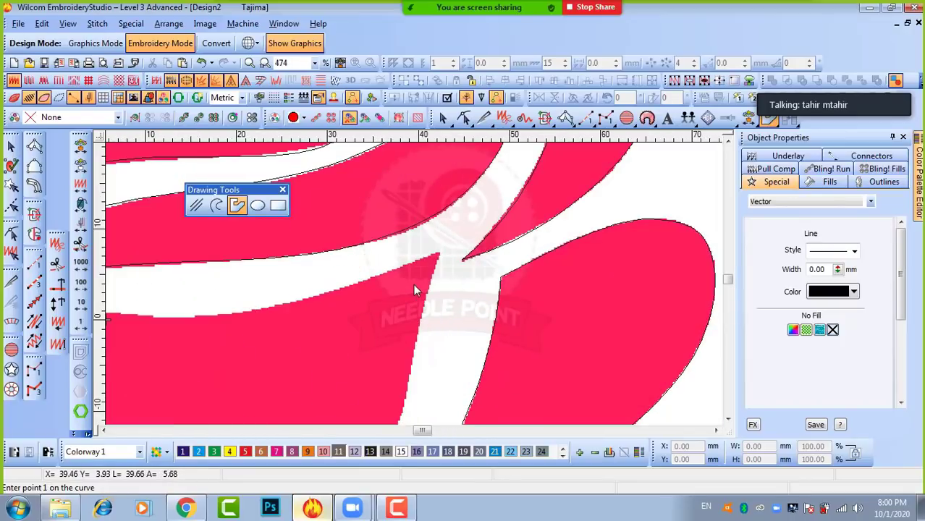
click(439, 259)
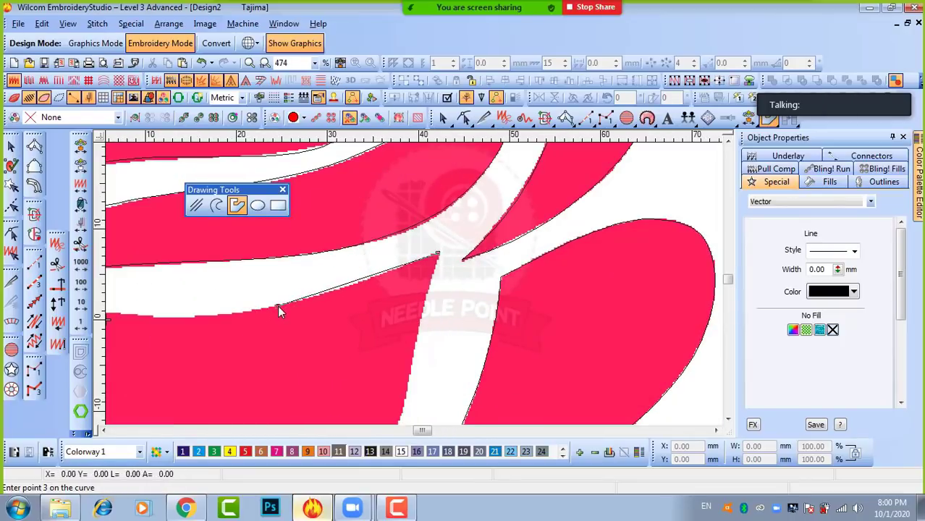
click(277, 306)
key(c)
click(311, 297)
click(240, 296)
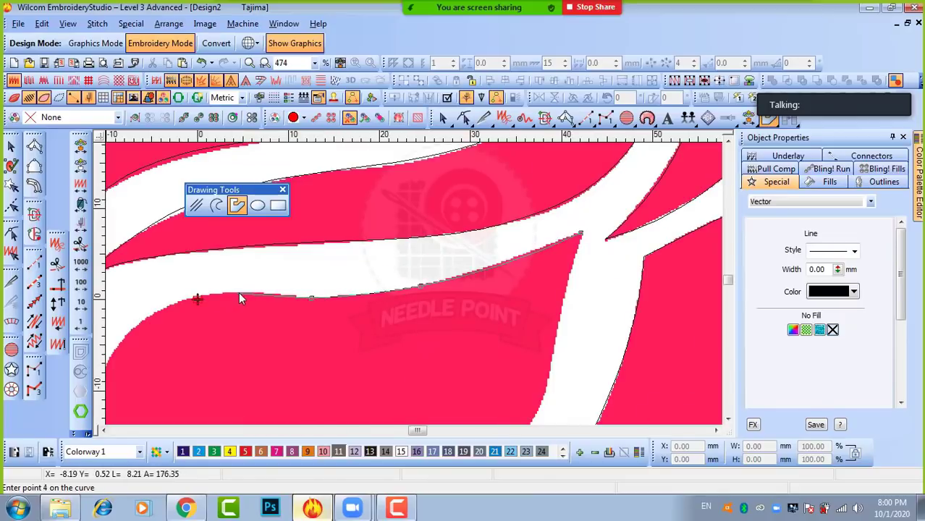
click(161, 309)
key(c)
key(c)
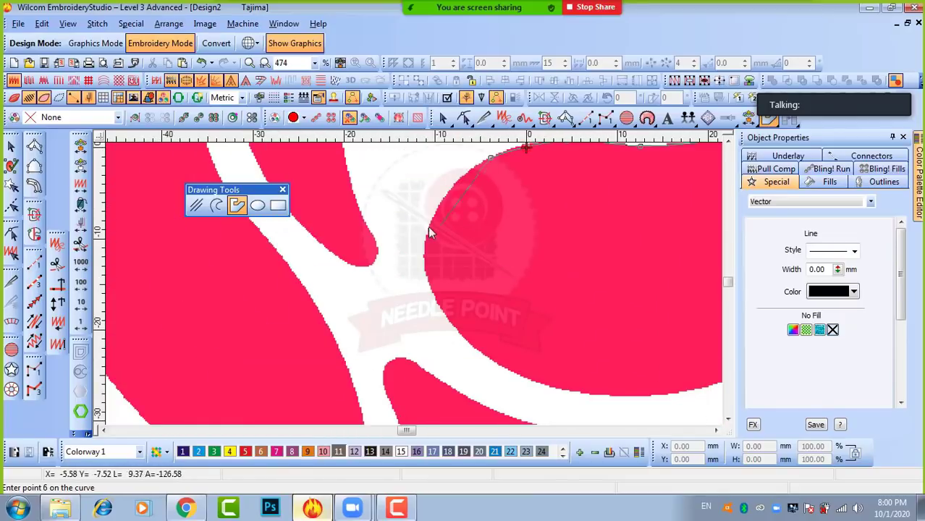
Continue the large oval petal's outline down its rounded left side and along its bottom edge.
click(452, 325)
key(c)
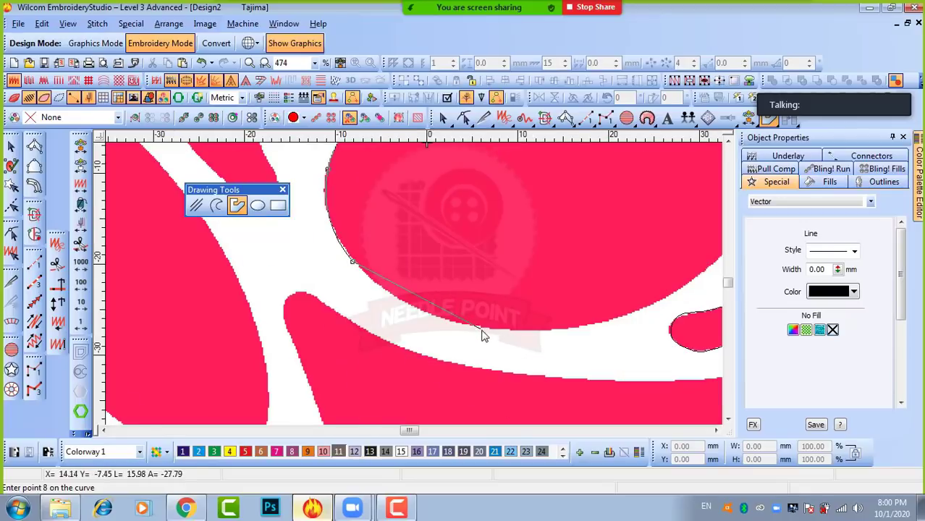
click(481, 329)
click(598, 330)
key(c)
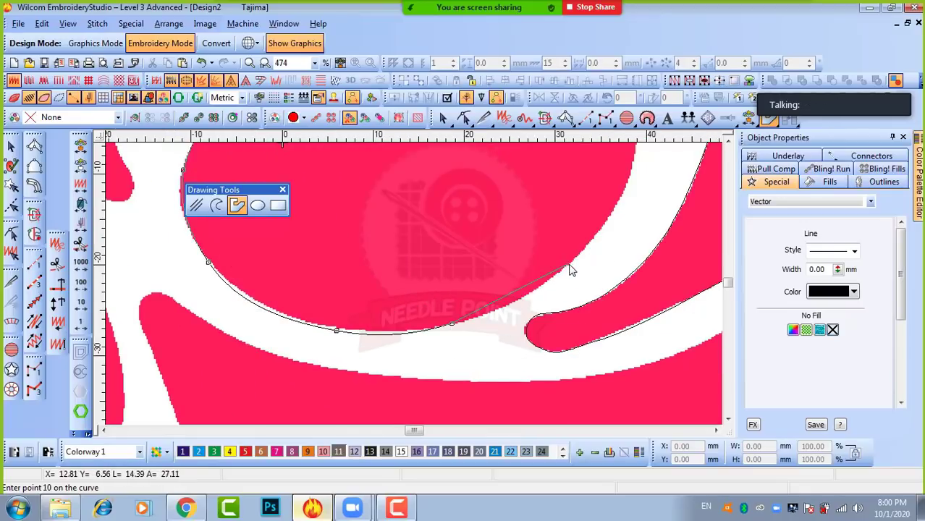
Trace the large oval petal's right edge up towards the starting tip and close the outline.
click(574, 262)
key(c)
click(516, 242)
key(c)
click(471, 244)
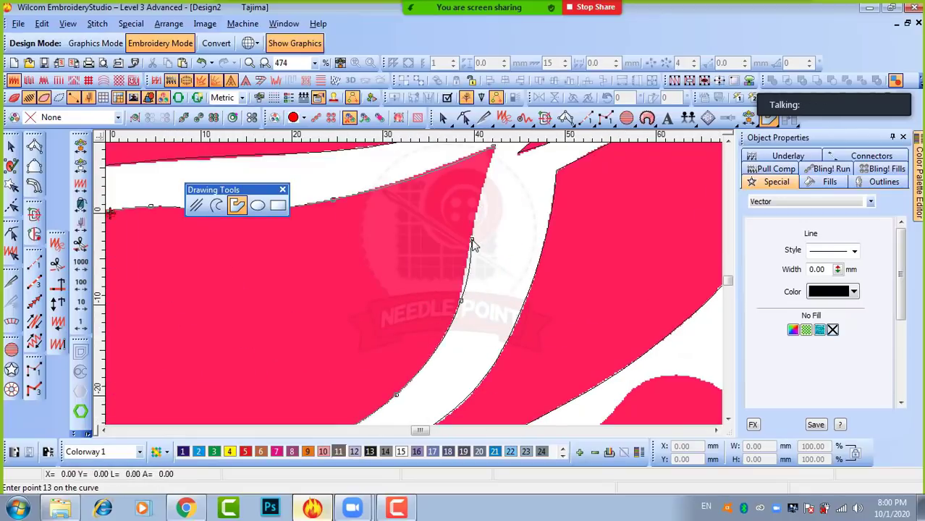
key(c)
right_click(446, 232)
key(Return)
Begin a Polygon outline on the two-lobed bottom petal, tracing from its lower notch along the underside of the right lobe.
scroll(472, 298, down, 3)
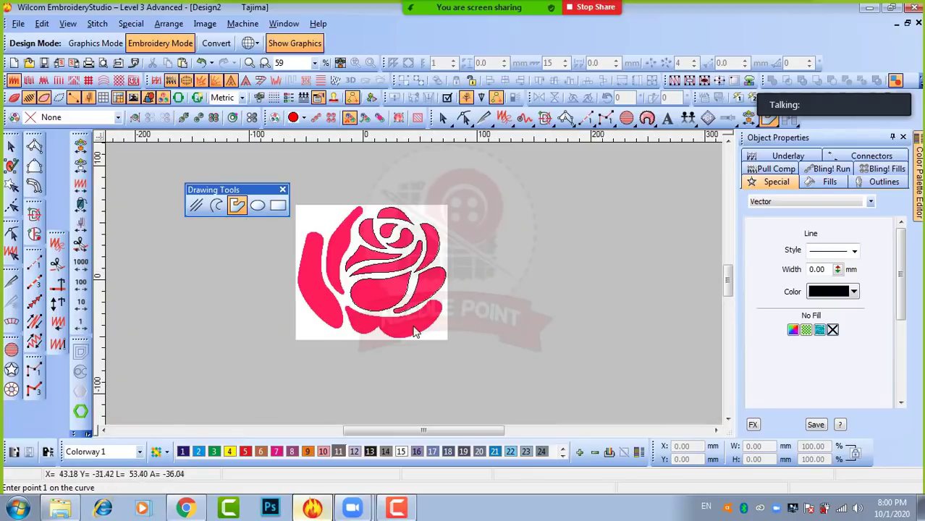
scroll(408, 318, up, 1)
scroll(412, 284, up, 1)
scroll(194, 263, down, 2)
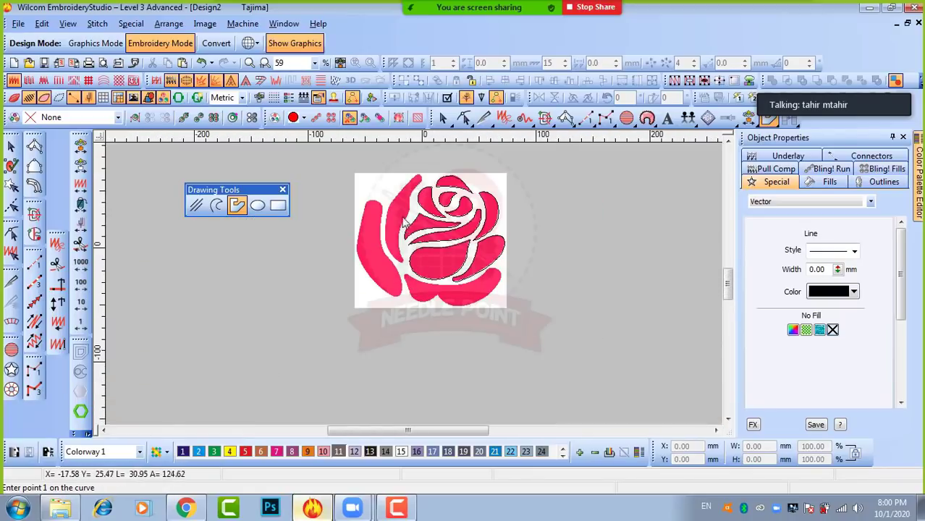
scroll(426, 296, up, 2)
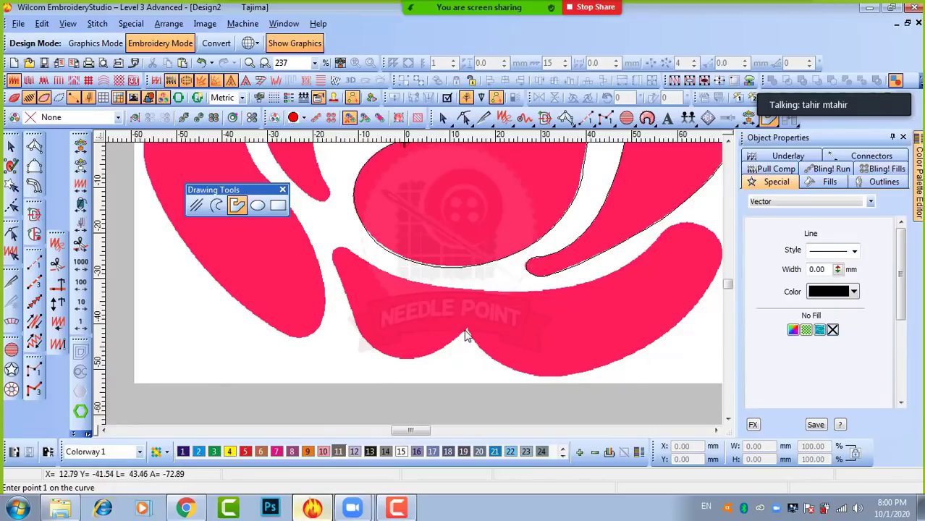
scroll(475, 346, up, 1)
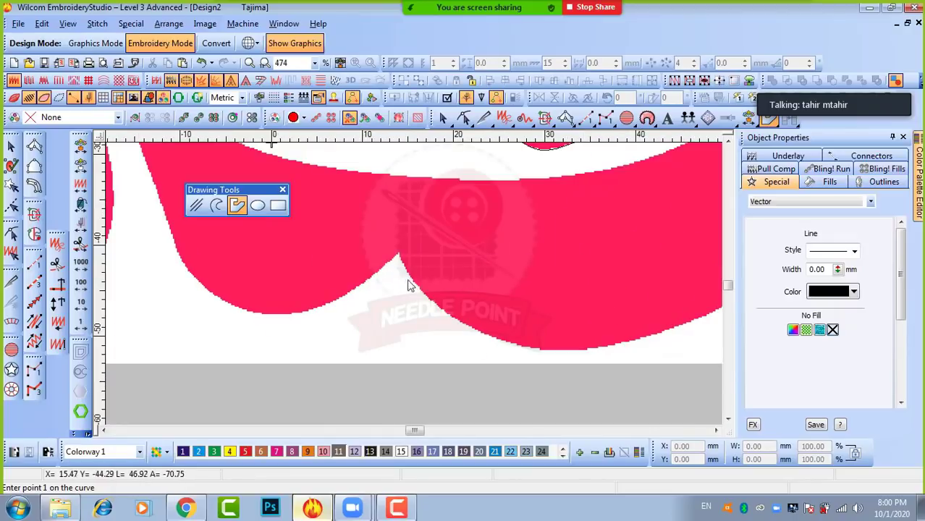
click(399, 254)
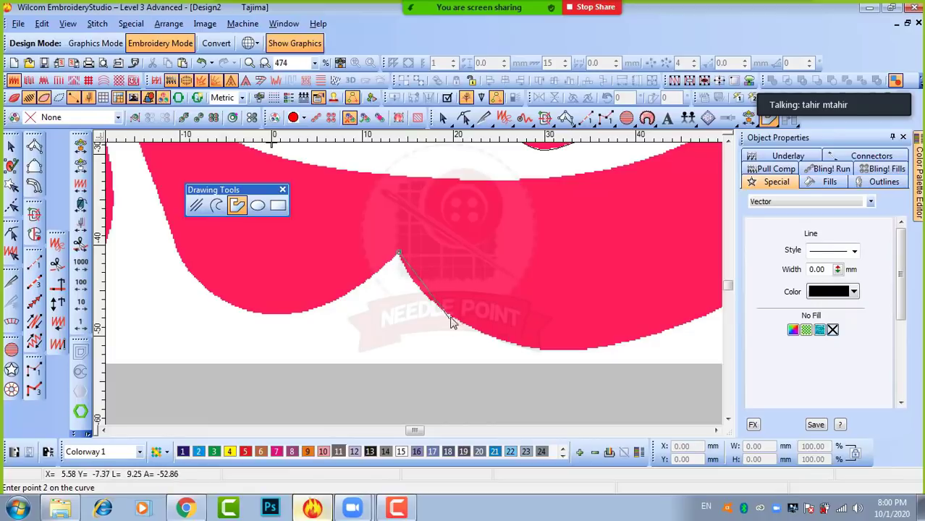
click(447, 313)
click(547, 351)
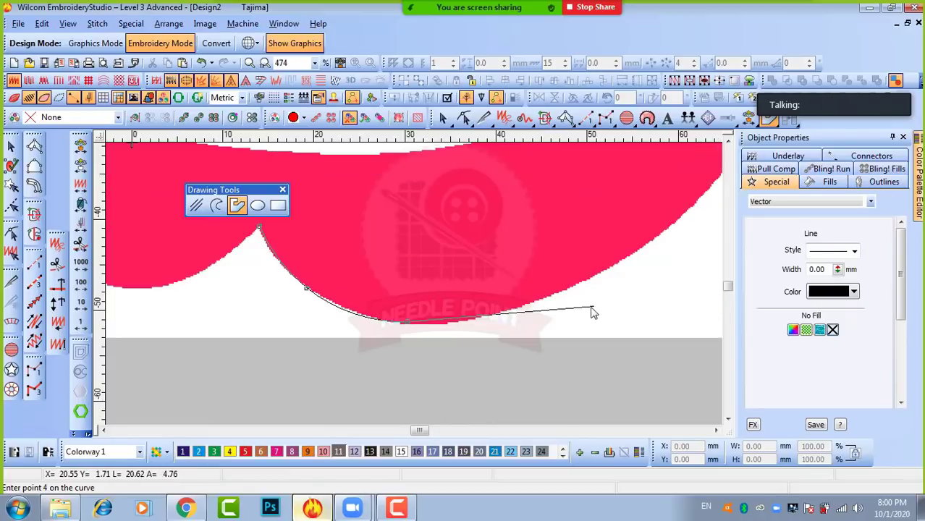
click(548, 306)
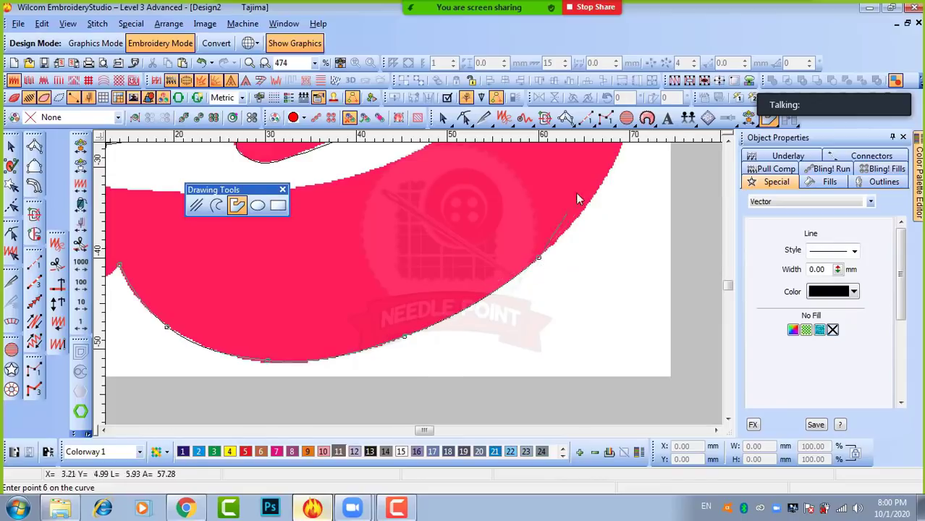
Continue the bottom petal's outline up the right lobe's outer edge and around its rounded upper end.
click(576, 196)
click(512, 243)
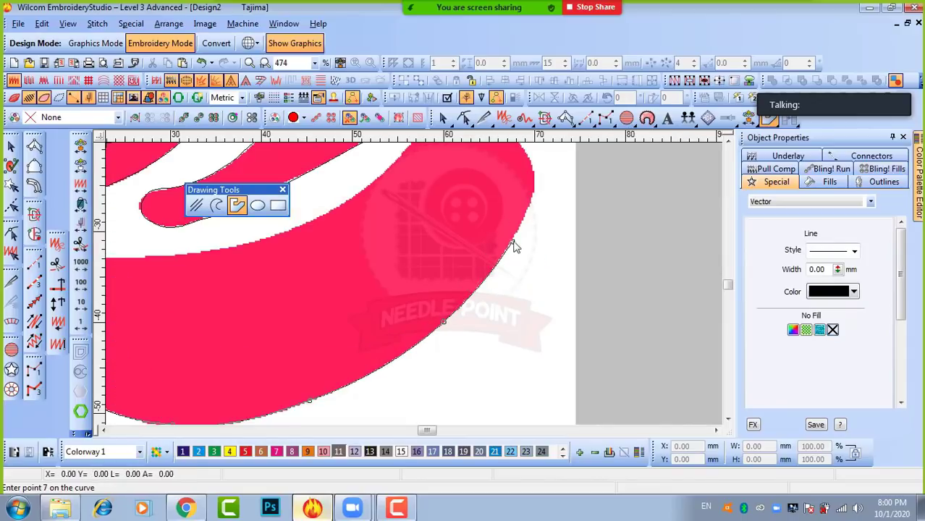
click(534, 180)
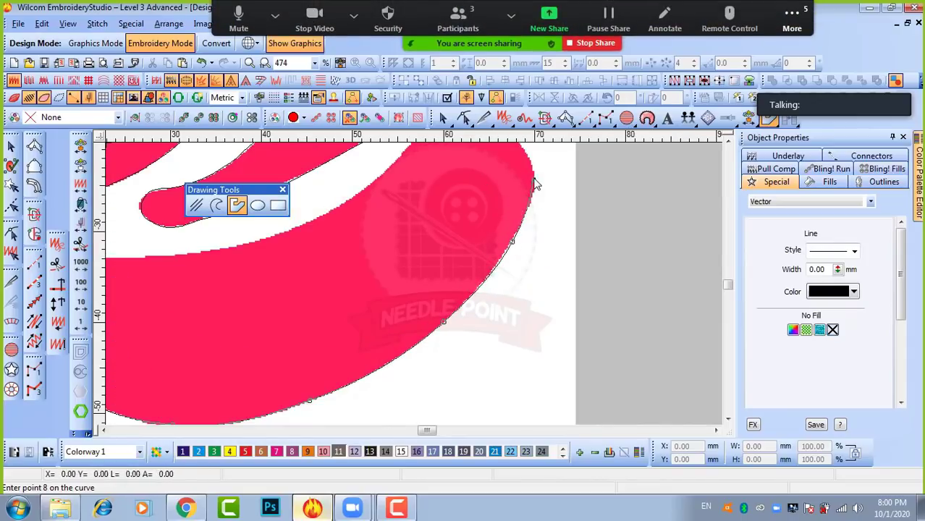
click(460, 208)
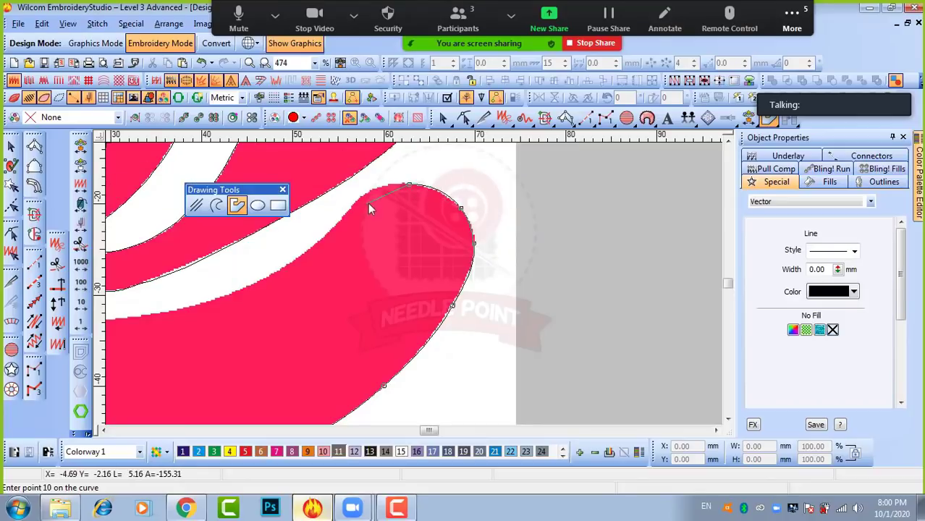
click(363, 196)
Continue the two-lobed bottom petal's outline along its long concave upper edge from the right lobe towards the left lobe.
right_click(317, 244)
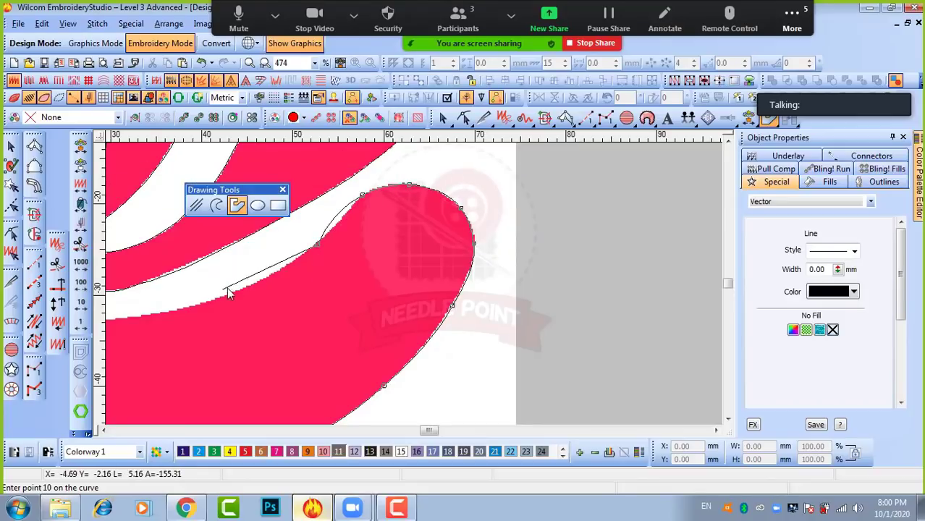
right_click(230, 295)
right_click(254, 301)
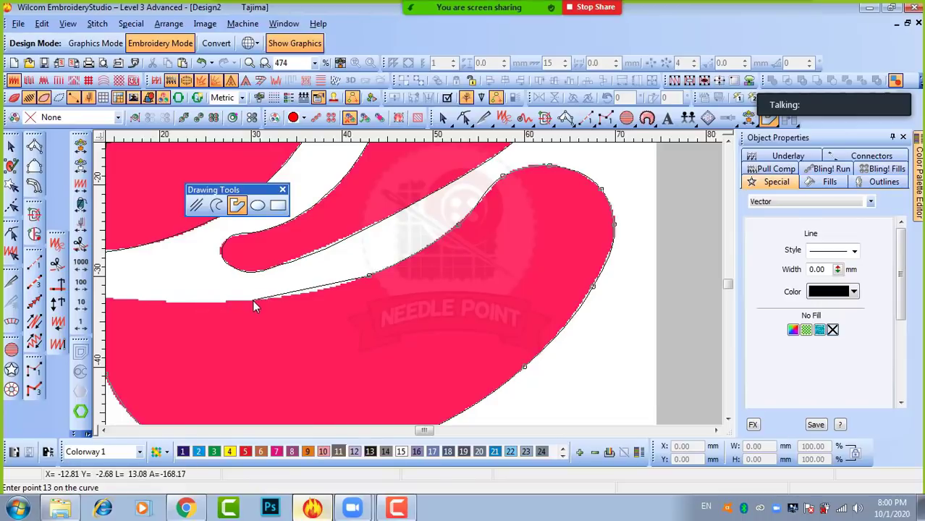
right_click(244, 291)
right_click(259, 282)
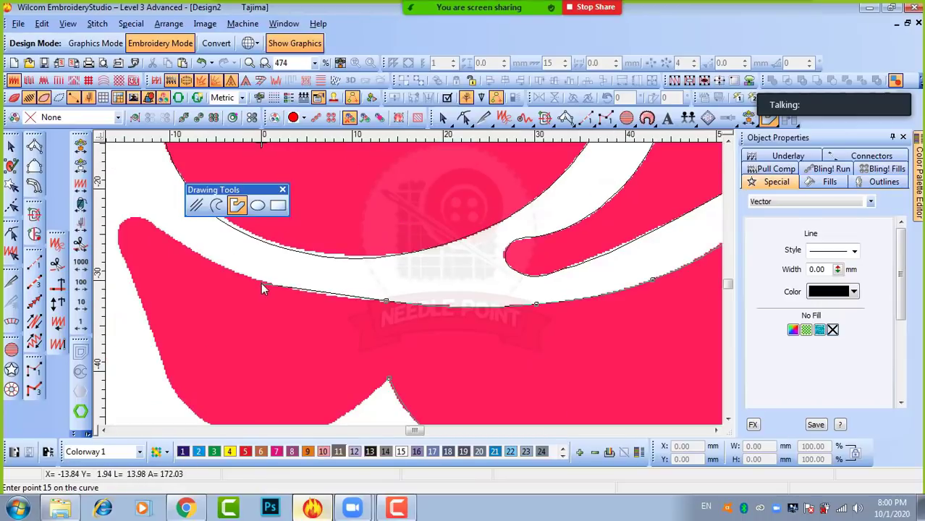
right_click(183, 246)
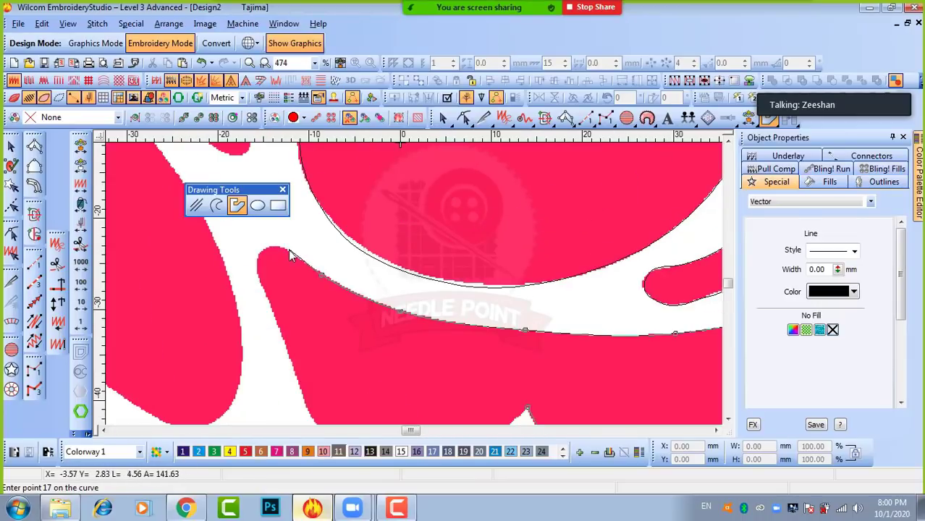
Trace the bottom petal's outline around the left lobe's narrow upper tip and down its outer edge.
right_click(268, 248)
right_click(255, 261)
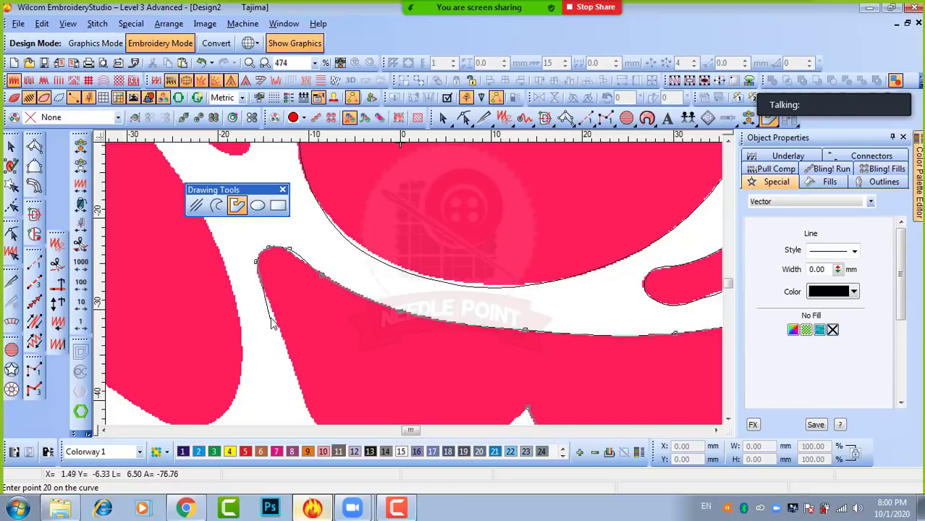
right_click(271, 309)
right_click(294, 372)
key(c)
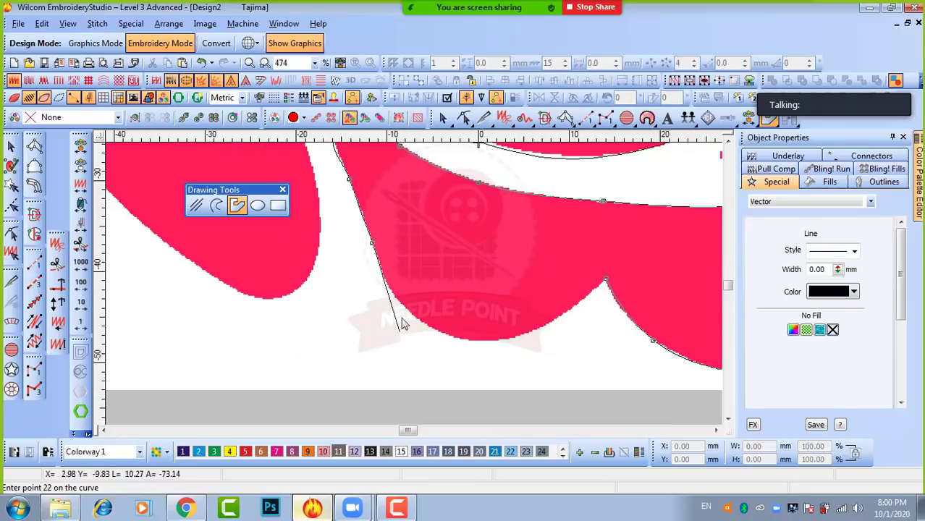
Trace the underside of the bottom petal's left lobe up to the starting notch and close the outline.
right_click(394, 297)
right_click(465, 339)
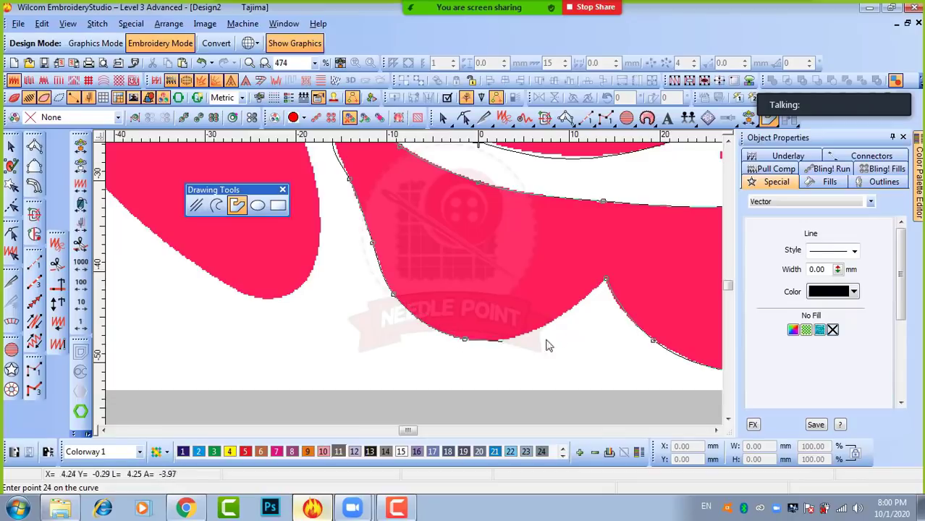
right_click(539, 330)
right_click(588, 298)
key(Return)
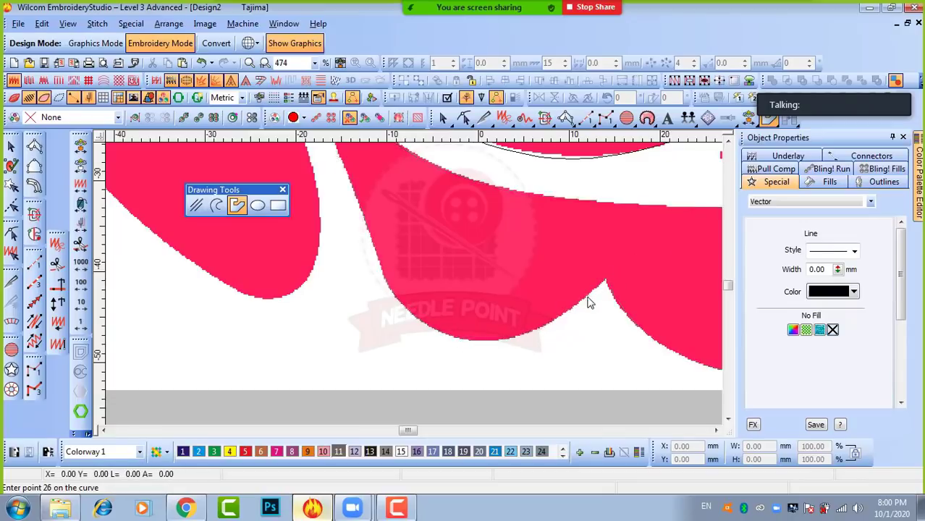
Begin a Polygon outline on the rose's outermost left petal, tracing from its upper outer edge around the rounded top end.
scroll(366, 287, down, 2)
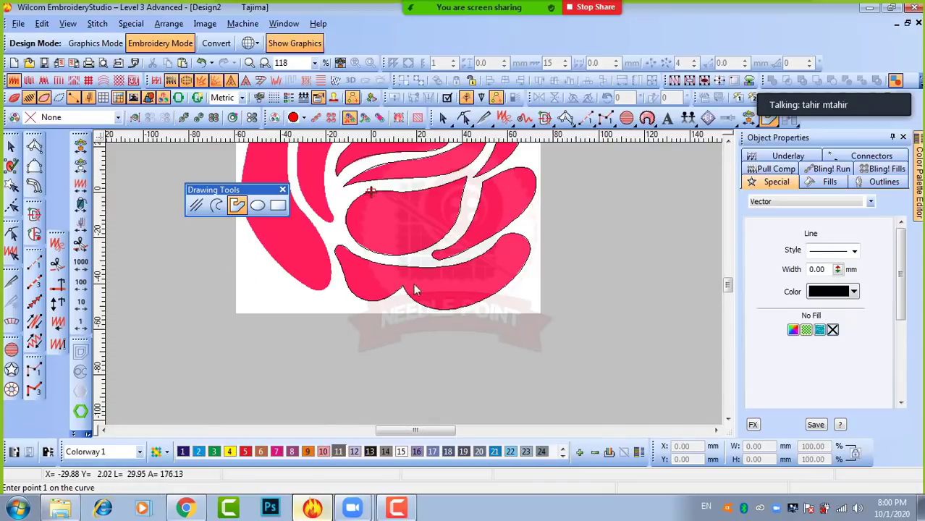
scroll(414, 290, down, 1)
scroll(413, 290, up, 2)
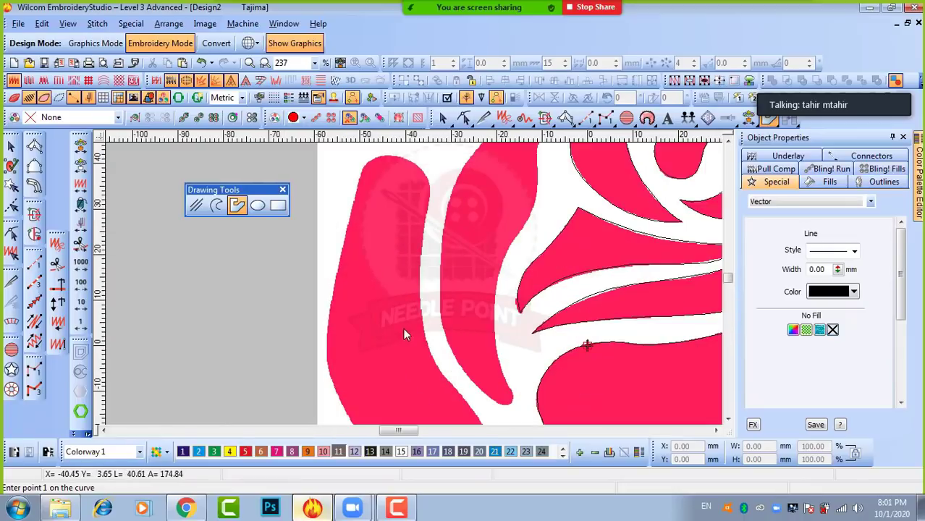
scroll(403, 328, down, 1)
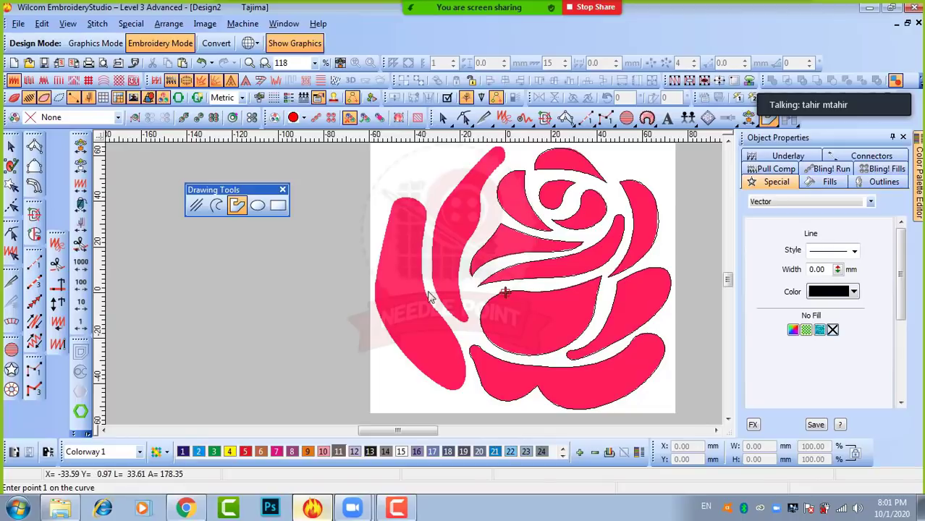
scroll(405, 250, up, 2)
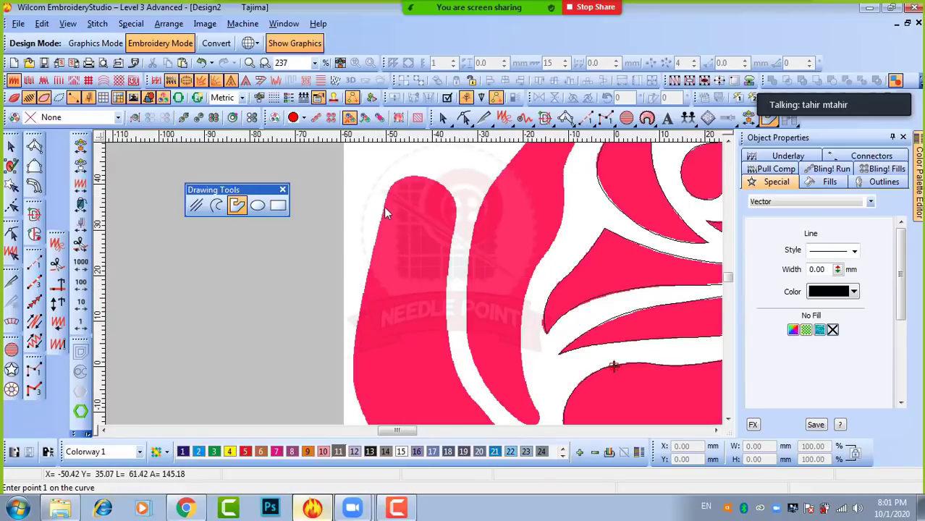
click(370, 262)
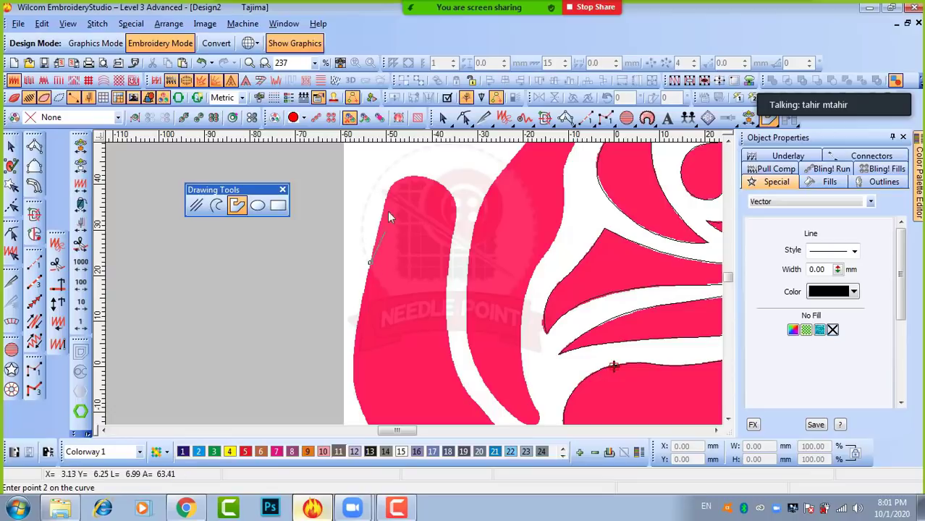
click(387, 192)
click(413, 178)
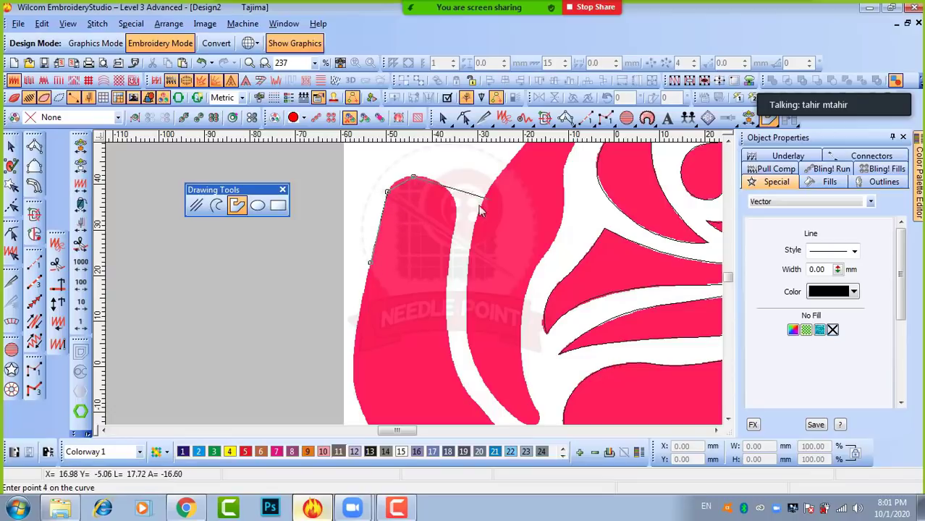
click(447, 192)
click(457, 215)
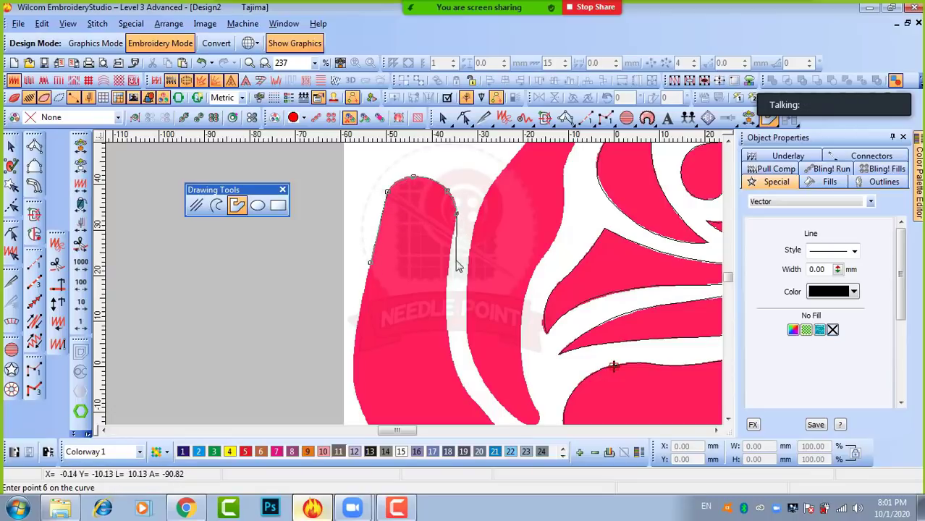
Continue the outermost left petal's outline down its curved inner edge to the lower tip.
click(452, 248)
click(447, 313)
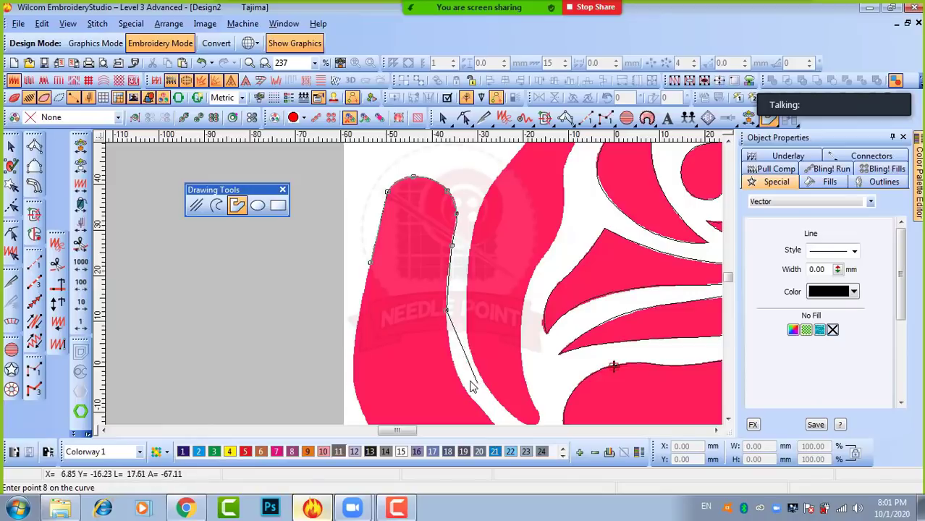
click(462, 380)
click(451, 365)
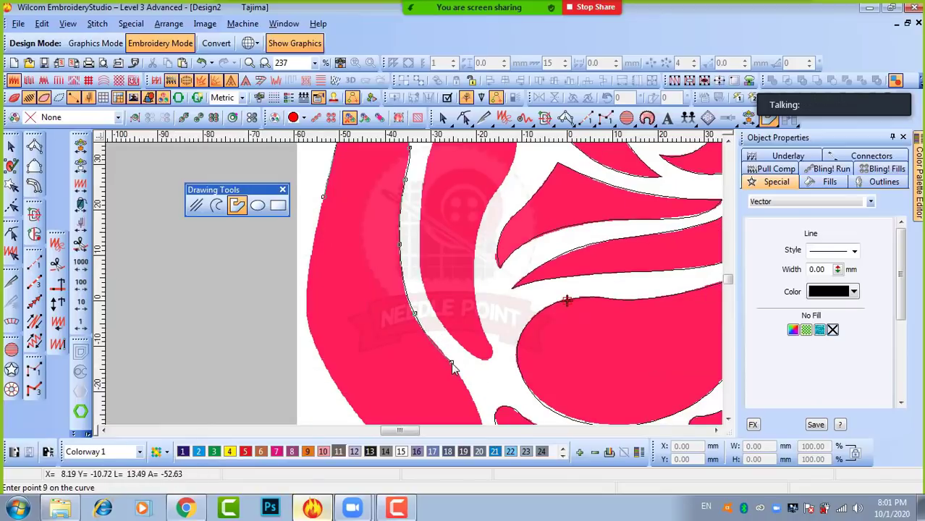
click(421, 300)
click(420, 354)
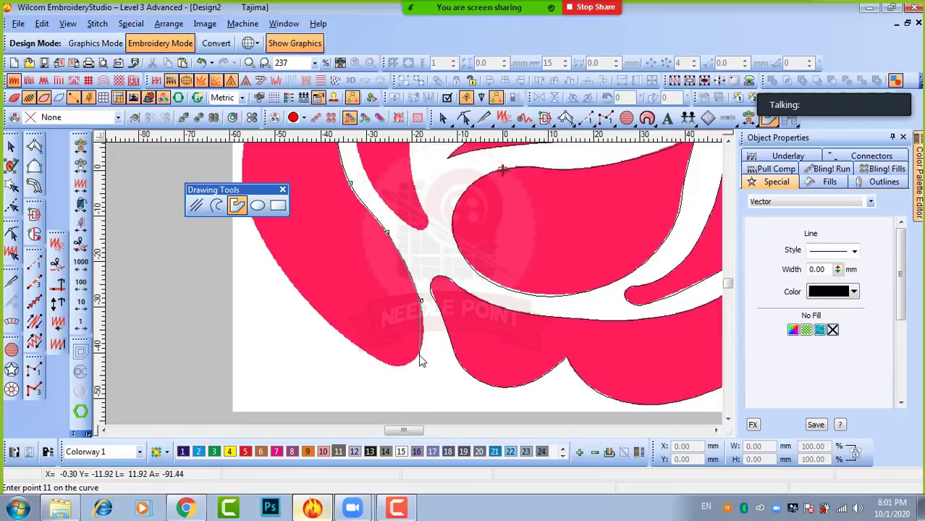
Trace the outermost left petal around its rounded lower tip and up the outer edge, and close the outline.
click(405, 365)
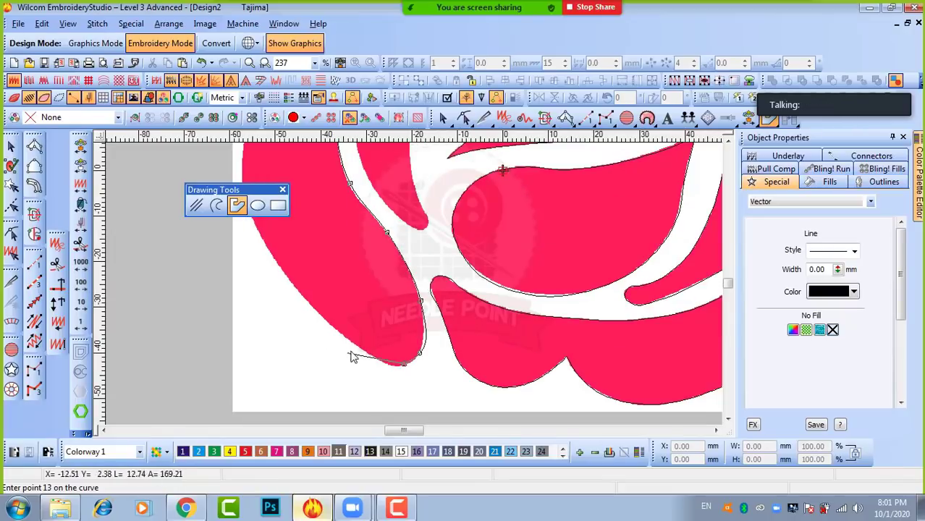
click(362, 352)
click(313, 308)
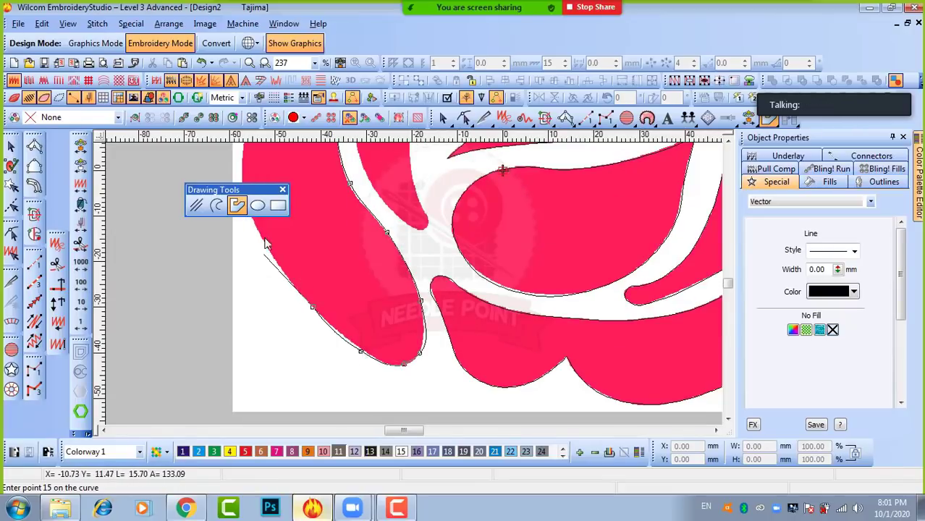
click(270, 254)
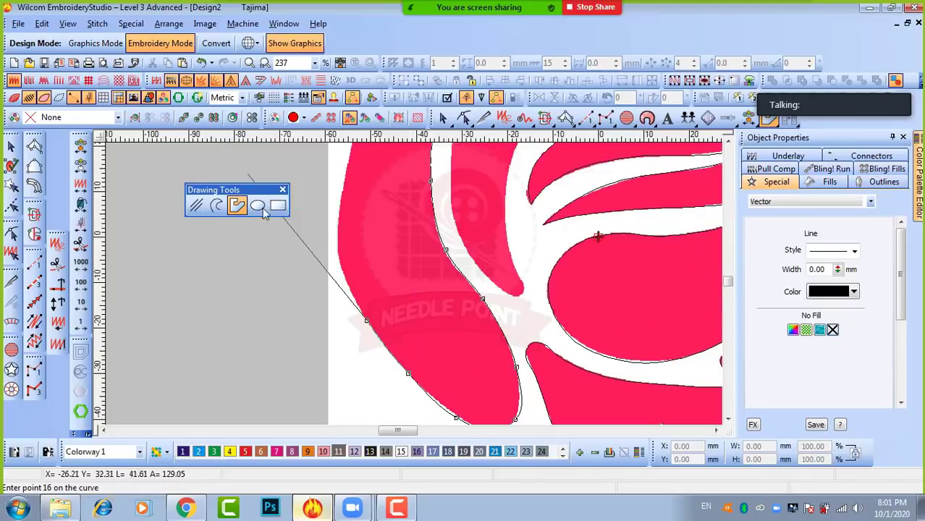
click(339, 254)
right_click(371, 262)
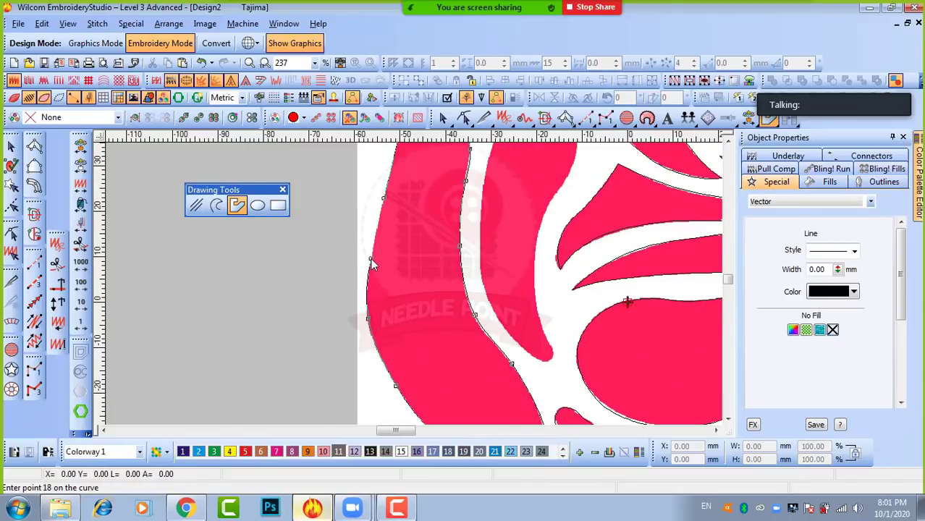
key(Return)
Begin a Polygon outline on the long inner left petal, tracing from its upper left edge around the narrow top tip.
scroll(460, 210, down, 2)
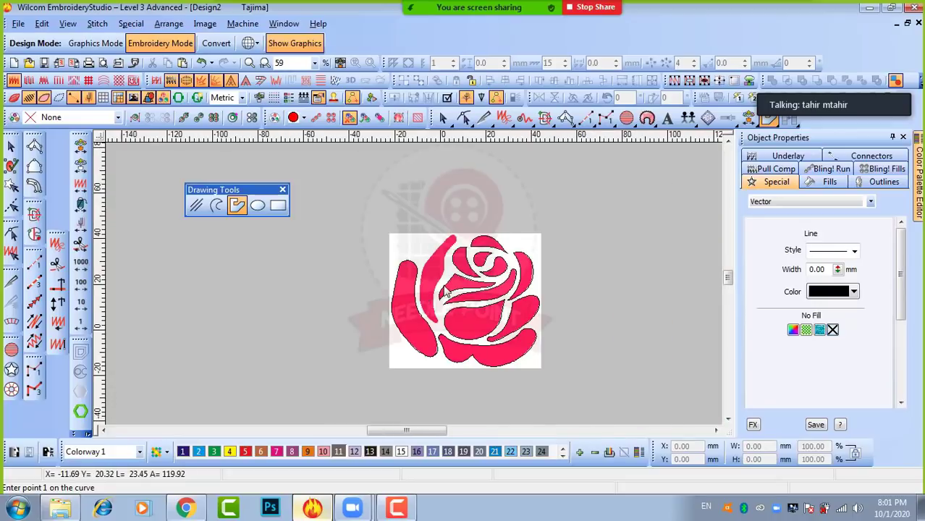
scroll(425, 307, up, 1)
scroll(413, 276, up, 1)
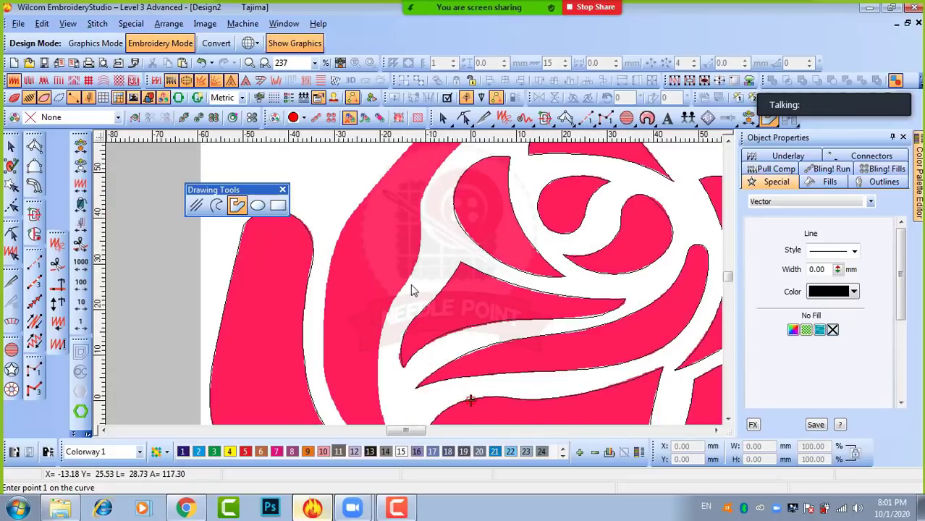
scroll(414, 288, down, 1)
scroll(406, 293, up, 1)
click(401, 289)
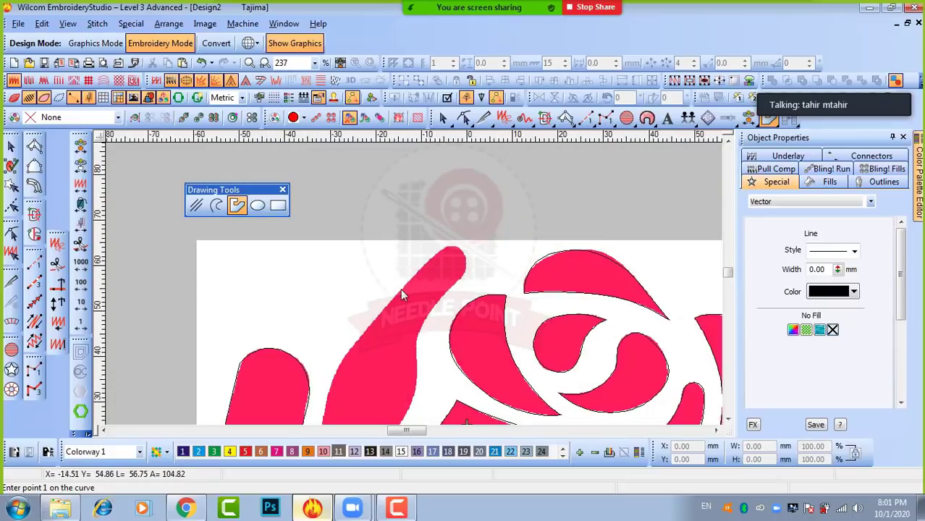
click(435, 255)
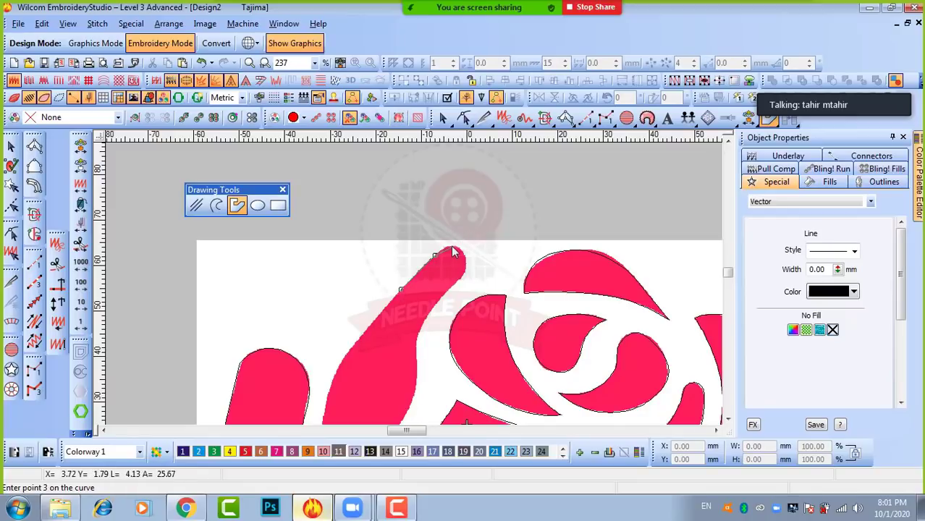
click(452, 247)
click(465, 272)
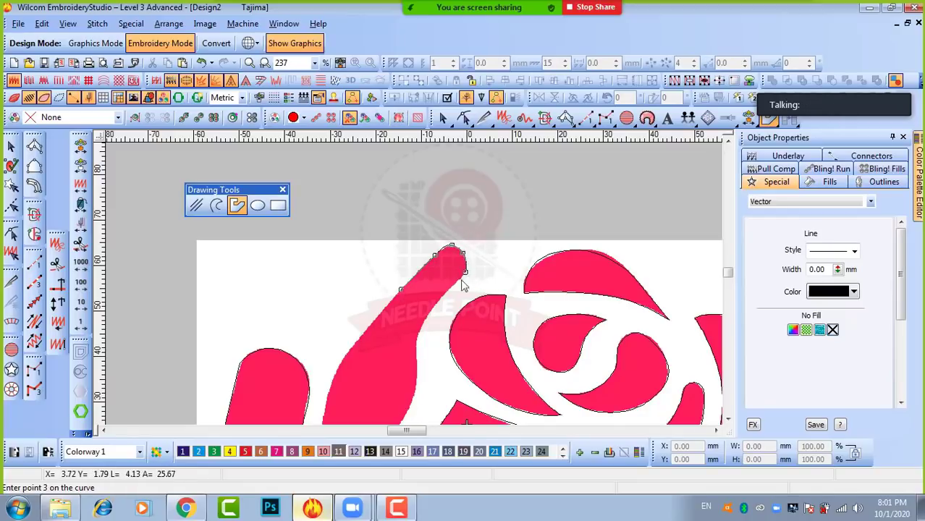
right_click(449, 291)
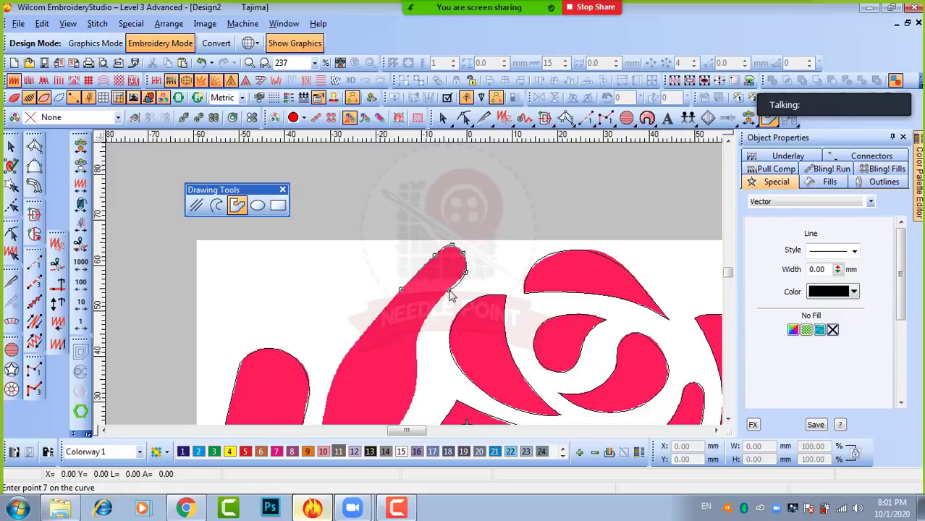
Continue the inner left petal's outline down its S-curved right edge towards the lower tip.
click(424, 323)
click(417, 362)
click(413, 401)
scroll(413, 390, down, 2)
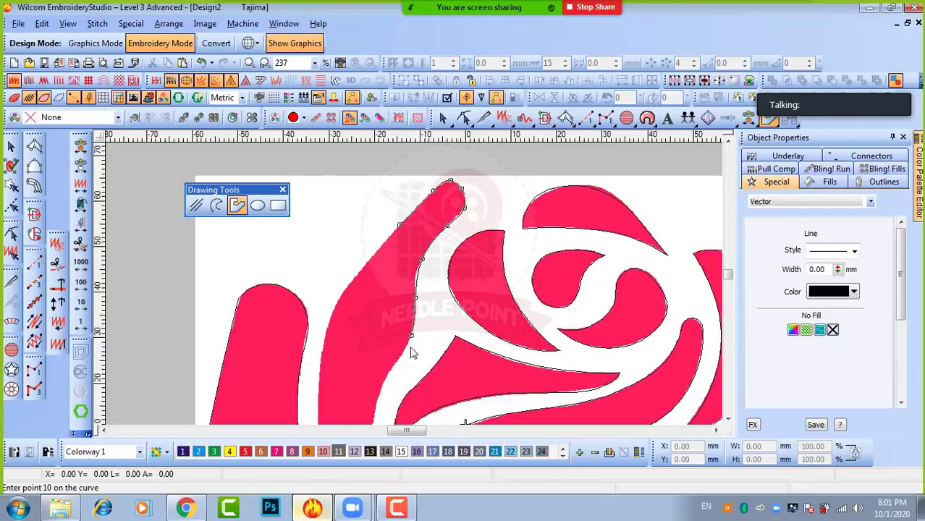
click(398, 360)
scroll(400, 362, down, 2)
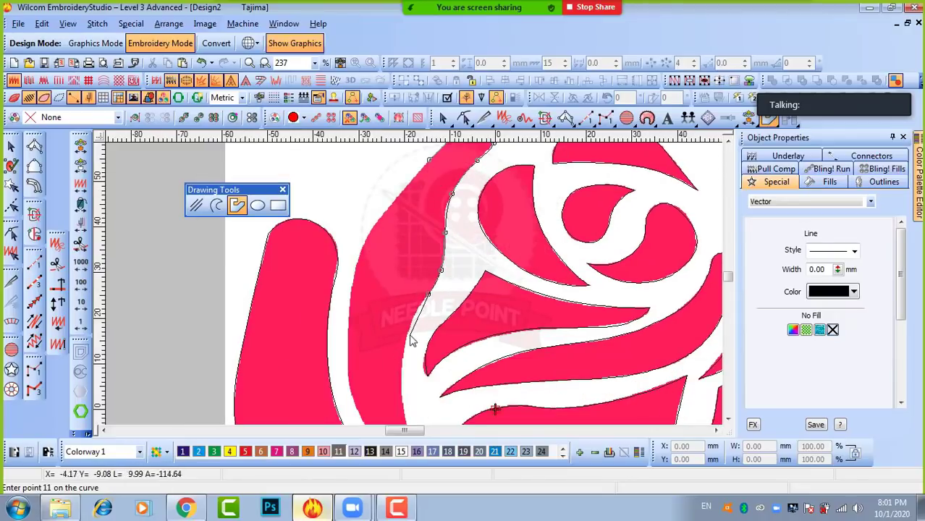
click(409, 339)
scroll(410, 339, down, 2)
click(405, 326)
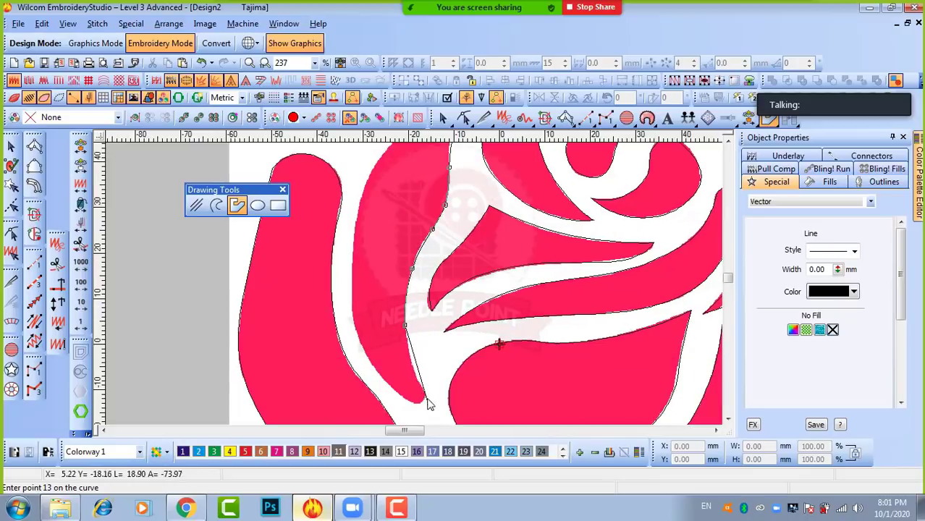
Trace the inner left petal's outline around its small rounded lower tip onto the left edge.
click(416, 379)
key(z)
click(396, 261)
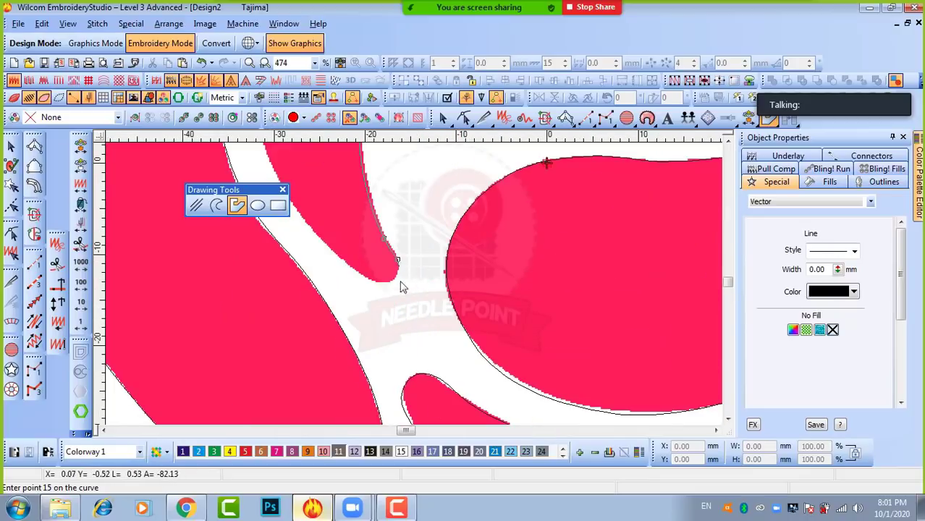
click(398, 274)
click(379, 280)
click(338, 256)
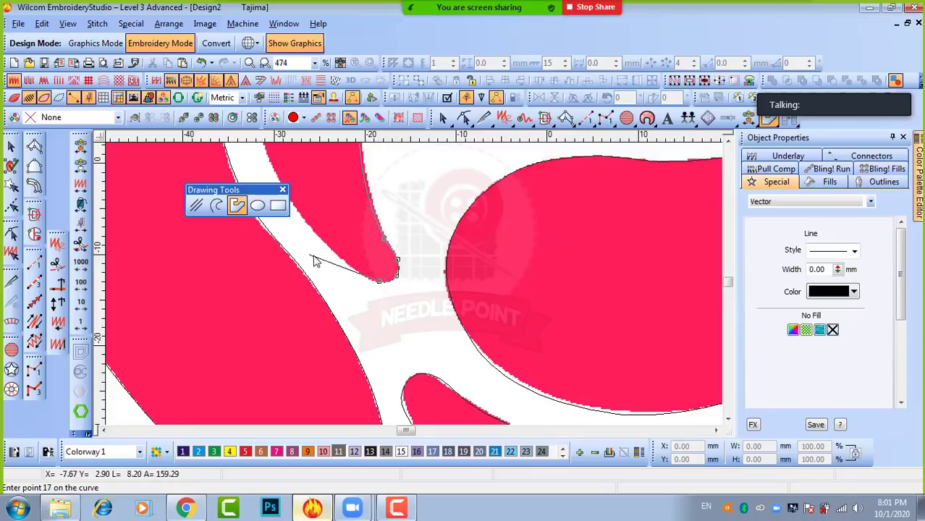
Trace the inner left petal's outline up its left edge to the top, close the outline, and leave the Polygon tool.
click(300, 216)
click(326, 188)
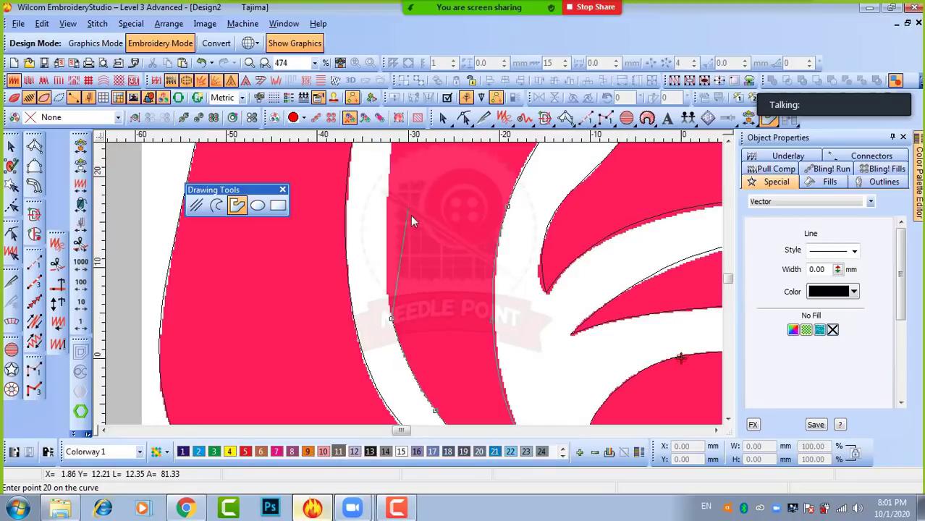
click(385, 207)
click(409, 193)
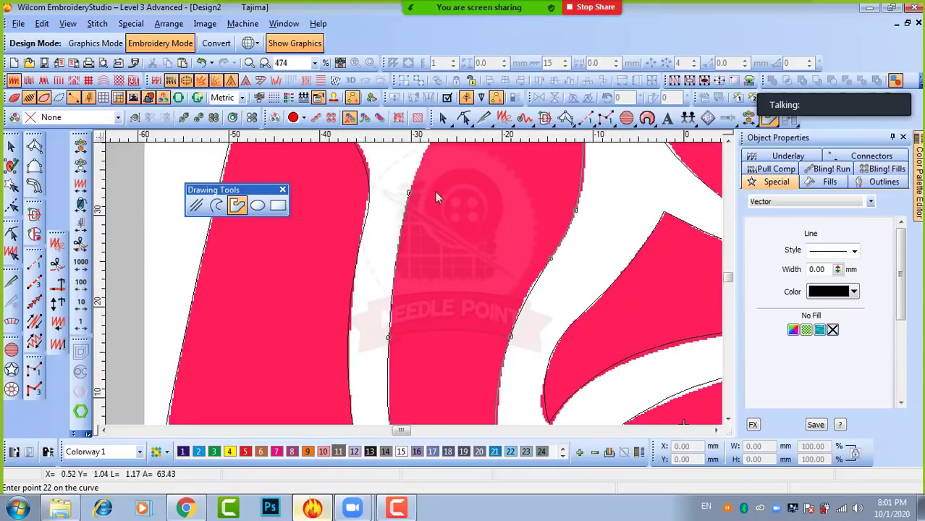
click(452, 166)
click(479, 171)
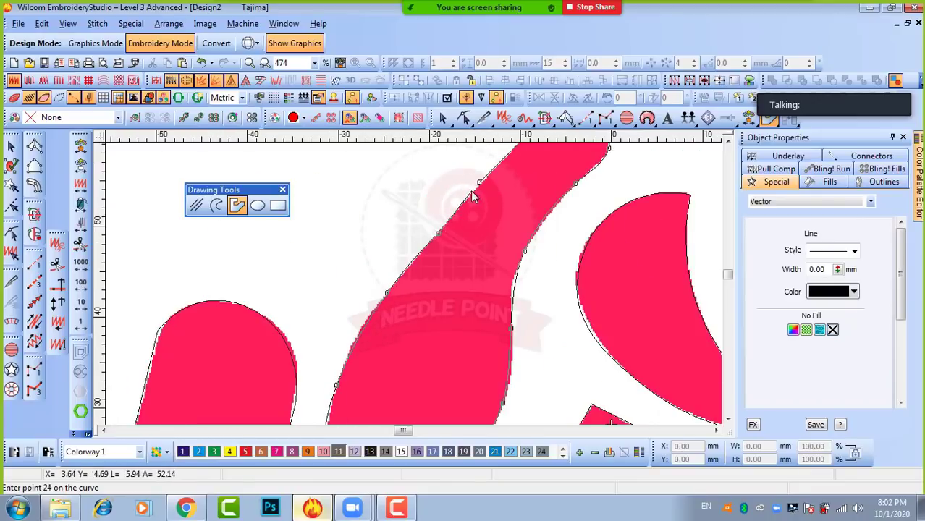
key(Return)
key(0)
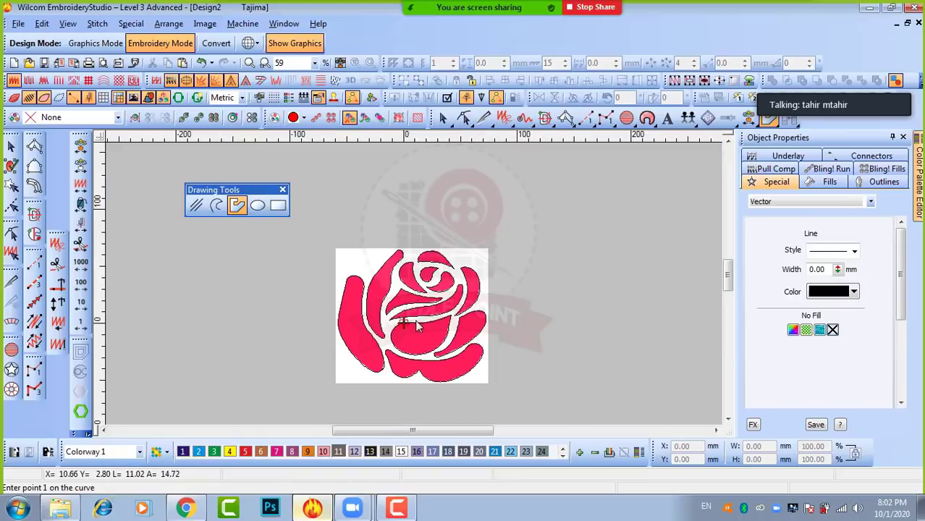
scroll(415, 319, up, 1)
scroll(409, 255, down, 1)
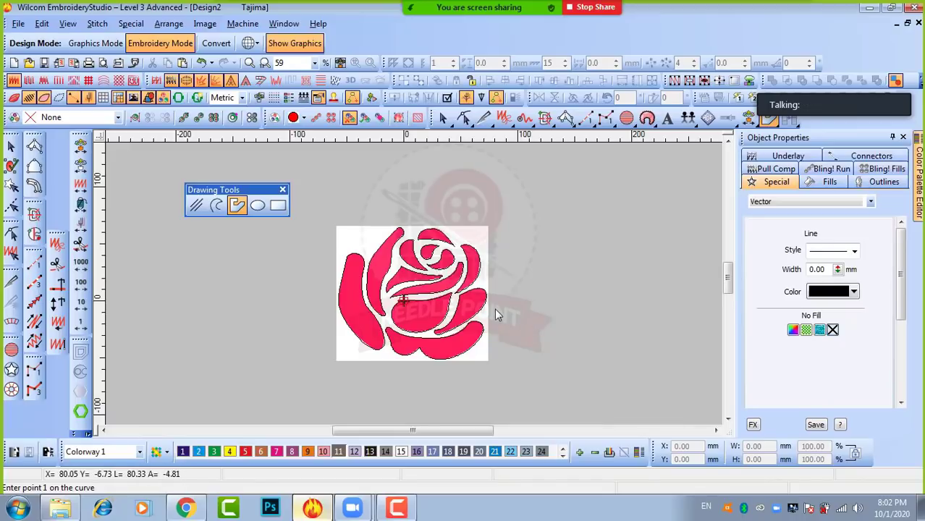
click(11, 148)
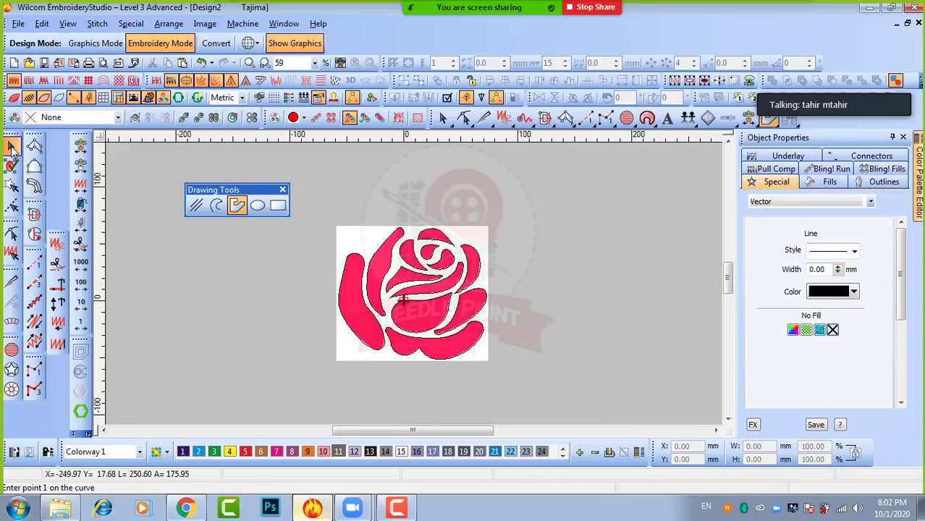
click(536, 246)
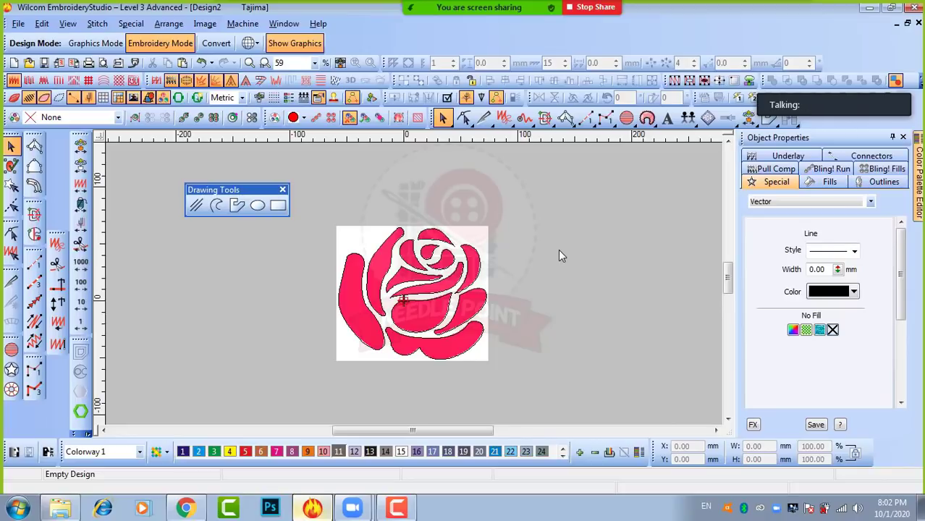
Toggle the background artwork to check the traced petal outlines against it, and leave the artwork hidden.
key(shift+b)
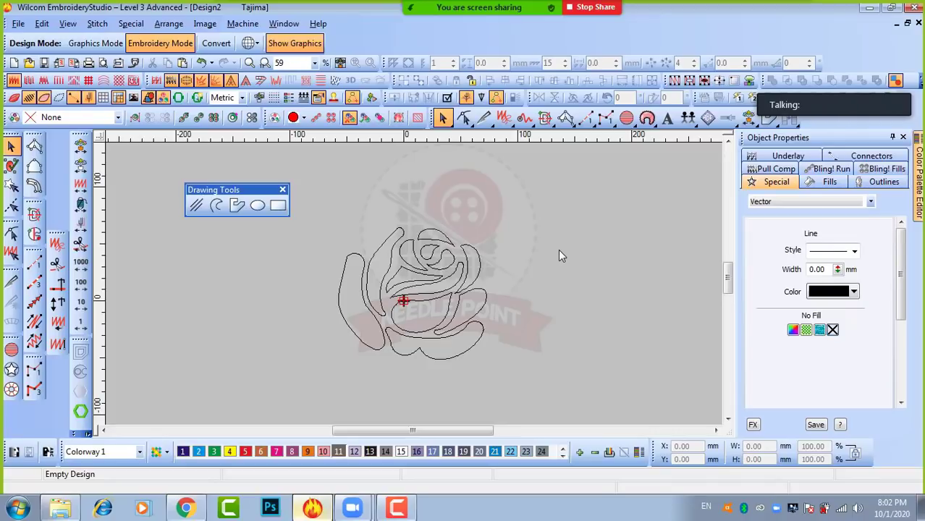
key(shift+b)
key(shift+b)
key(d)
scroll(463, 306, up, 2)
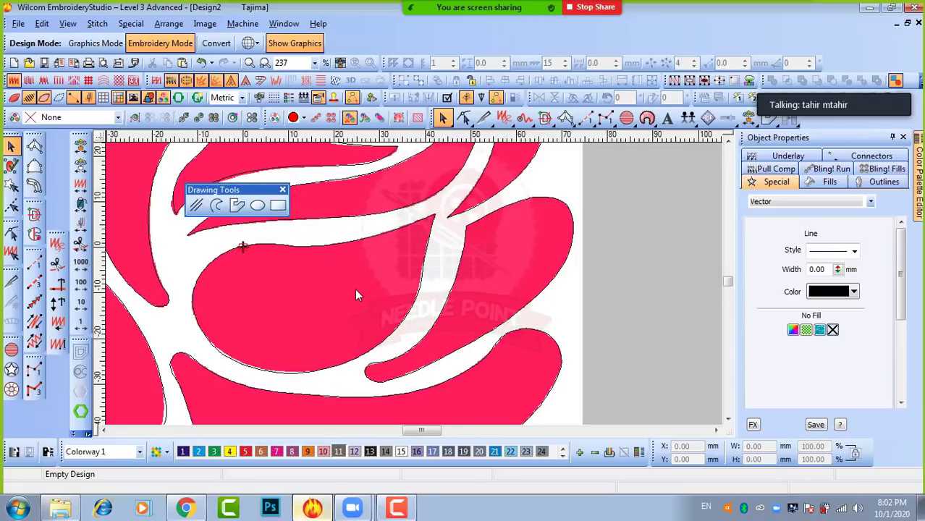
scroll(354, 289, down, 2)
scroll(419, 277, up, 1)
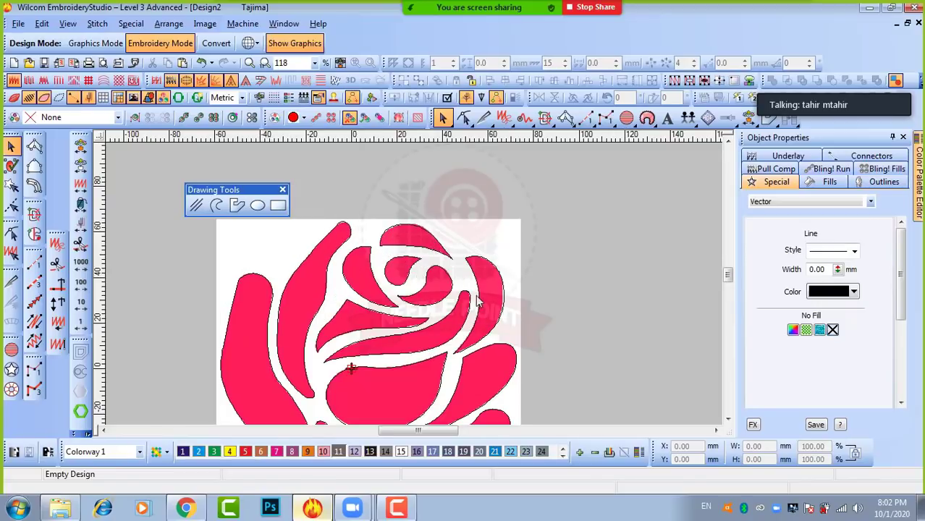
scroll(387, 361, down, 1)
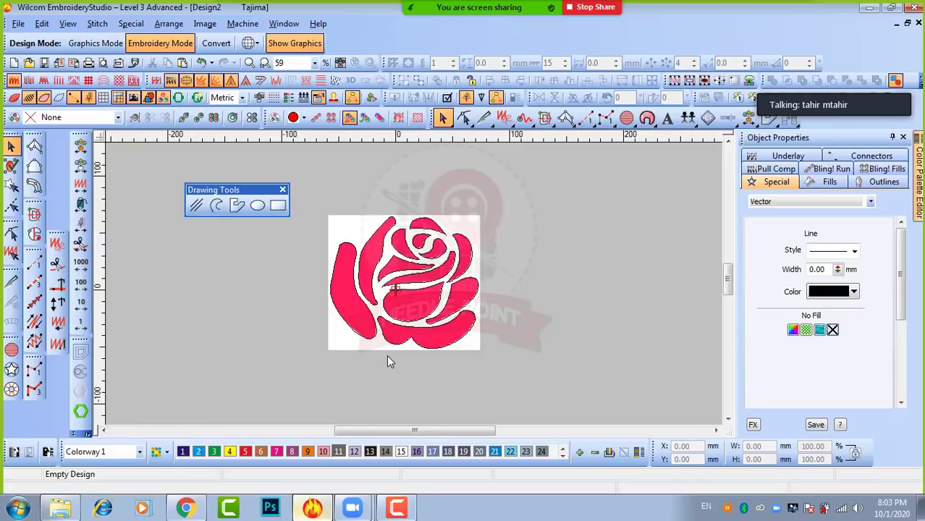
scroll(413, 294, up, 1)
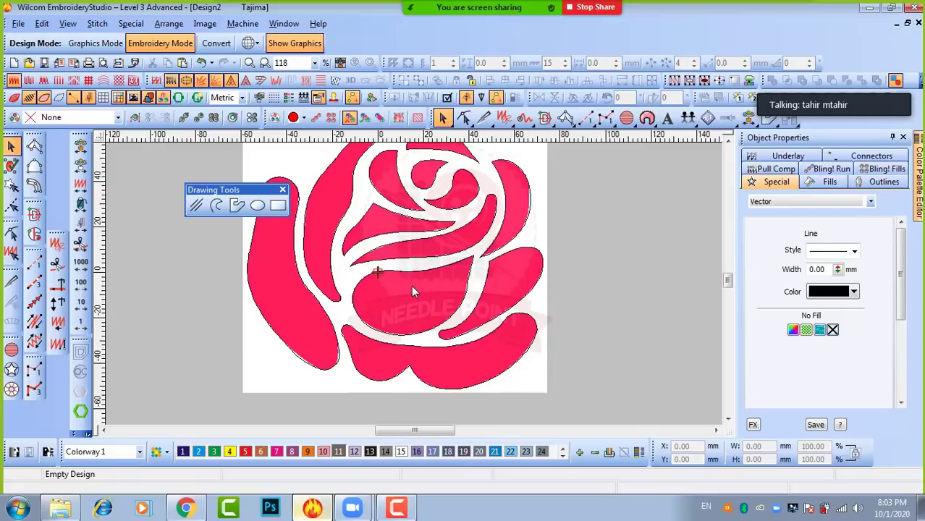
key(d)
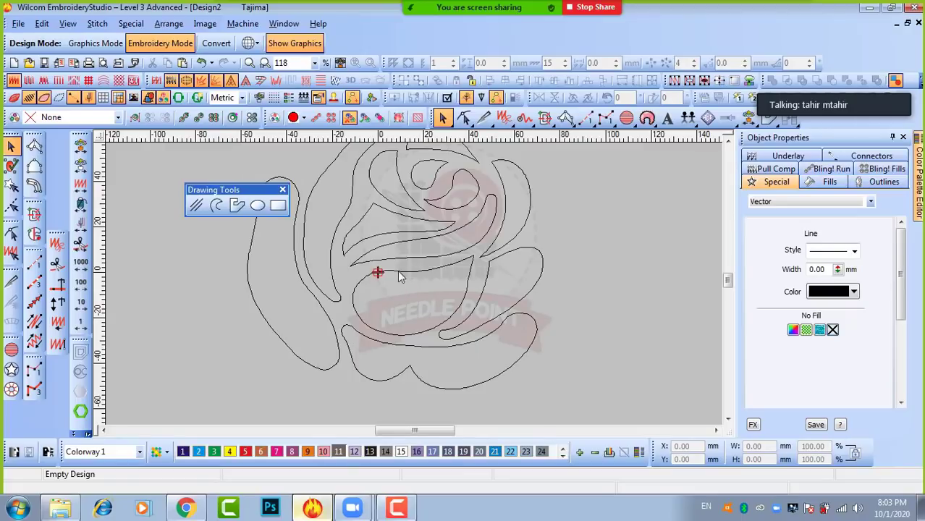
click(398, 273)
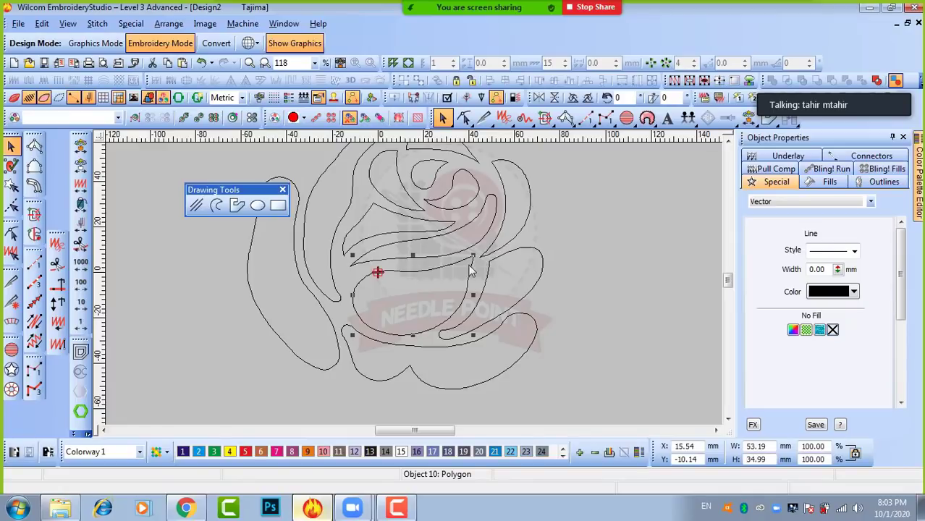
key(shift+z)
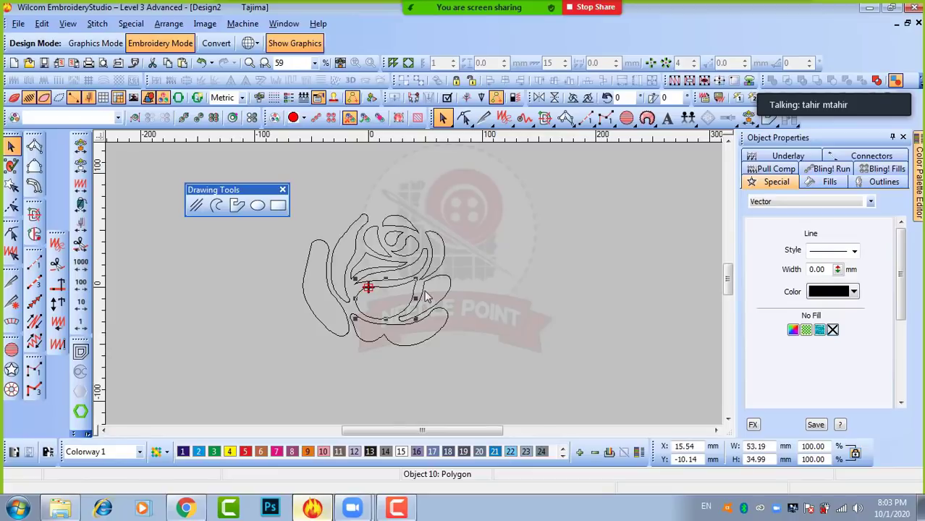
ctrl+click(427, 295)
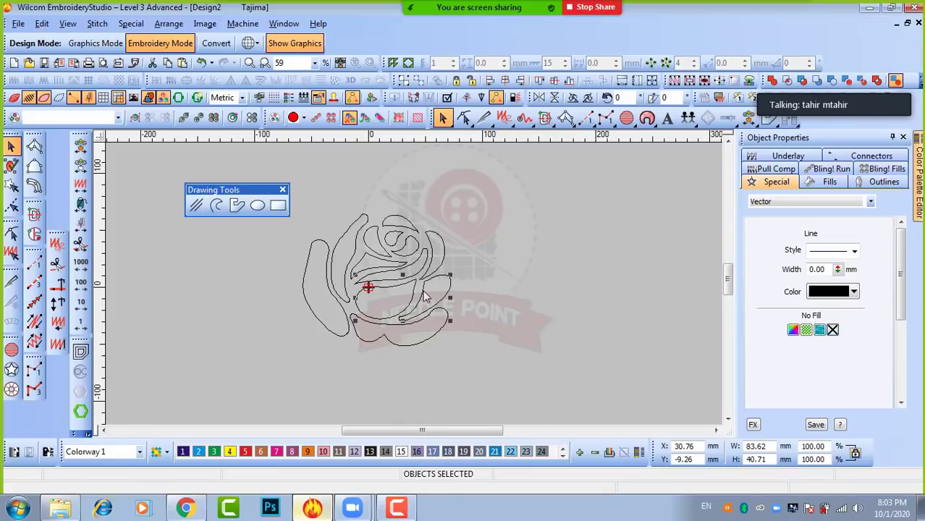
ctrl+click(428, 255)
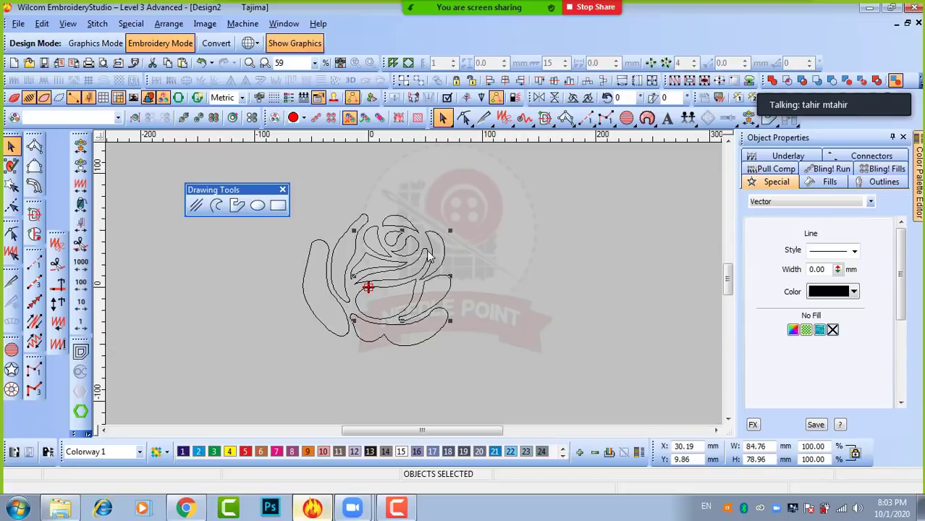
click(503, 265)
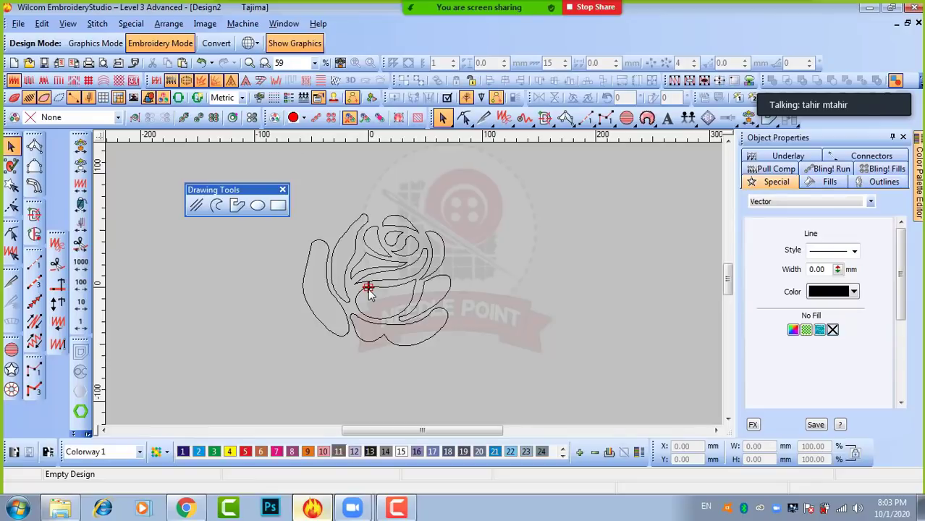
click(411, 302)
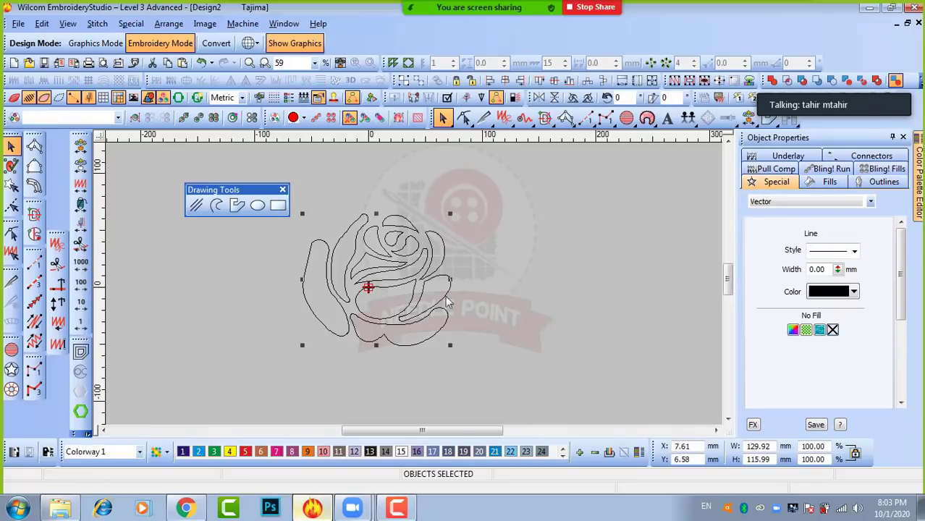
click(518, 284)
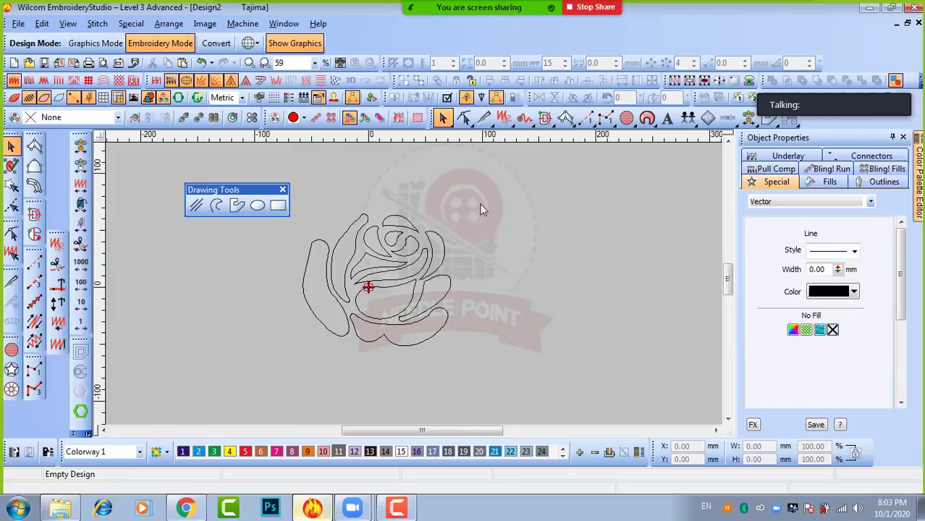
Select all the rose's petal outlines together and move the Drawing Tools toolbar farther away from the rose.
drag(454, 253, 288, 357)
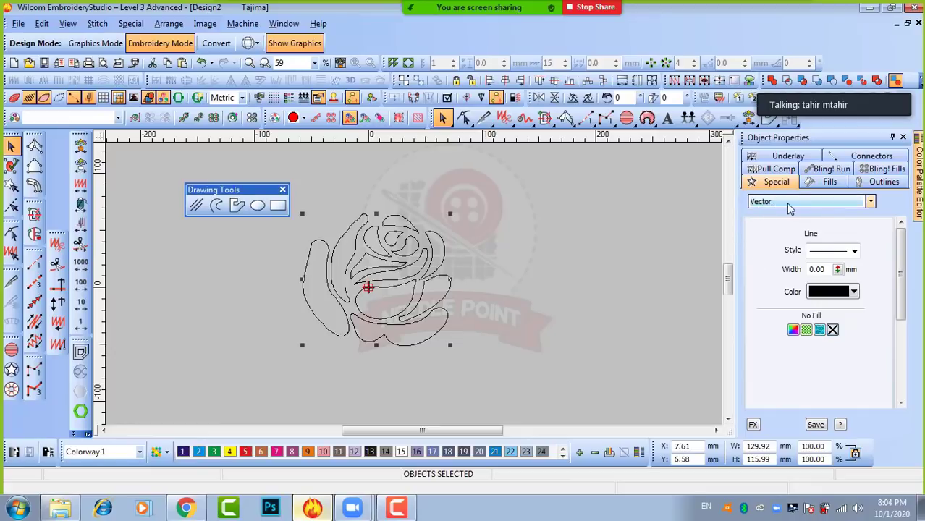
drag(218, 189, 154, 177)
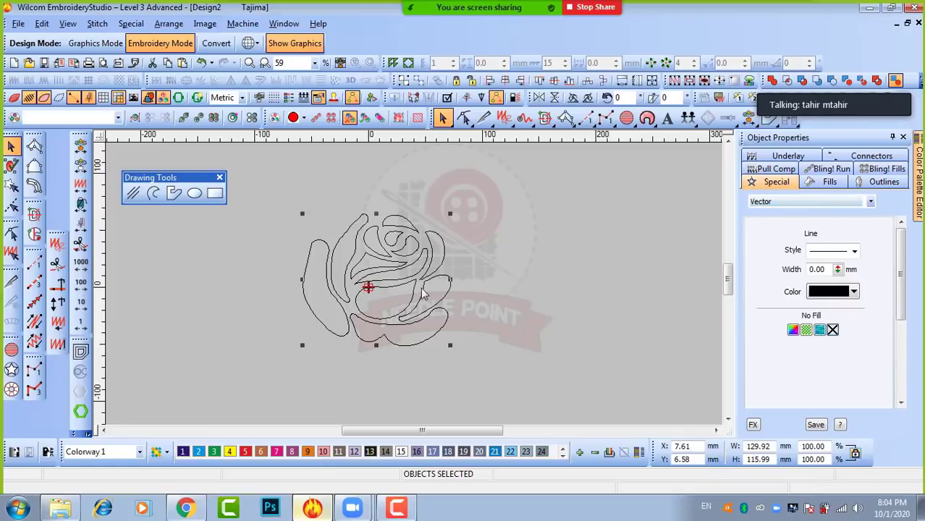
Try a line width of 1 mm on the selected petal outlines, and undo the width change.
scroll(443, 266, up, 2)
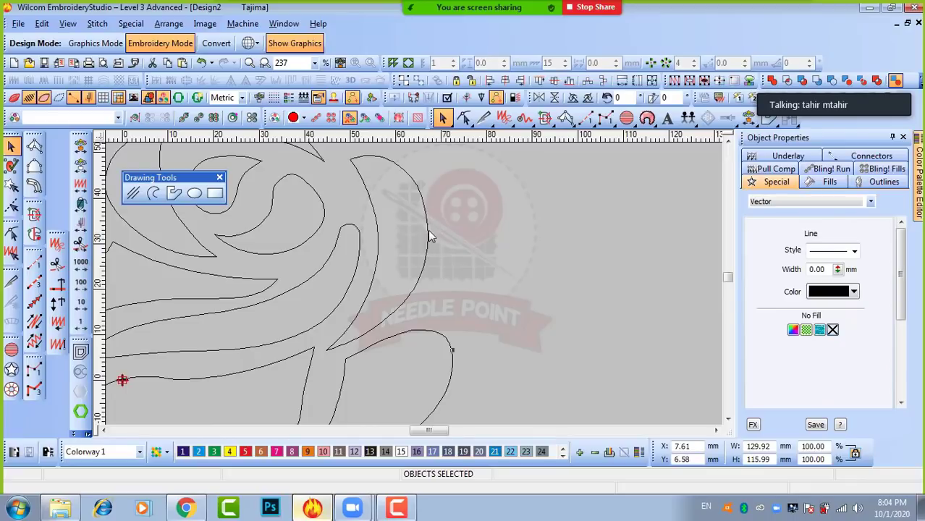
click(855, 251)
click(854, 251)
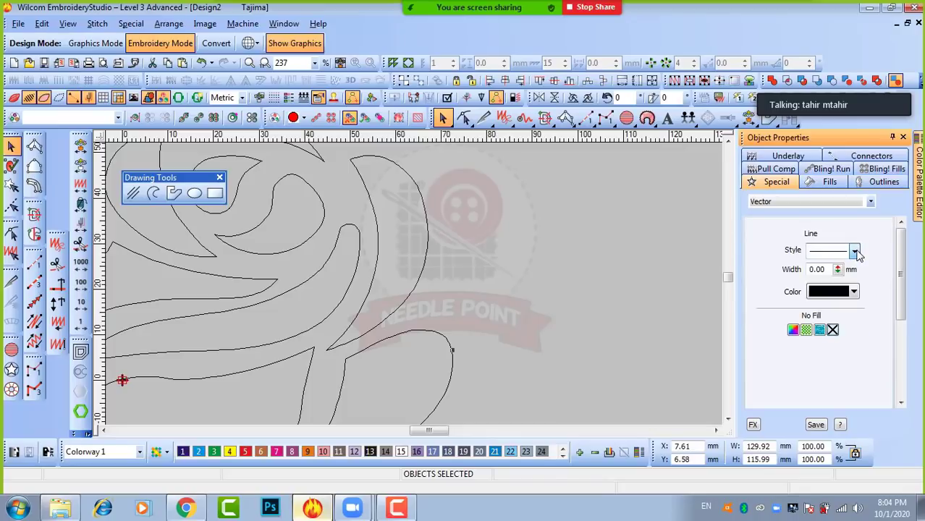
double_click(824, 270)
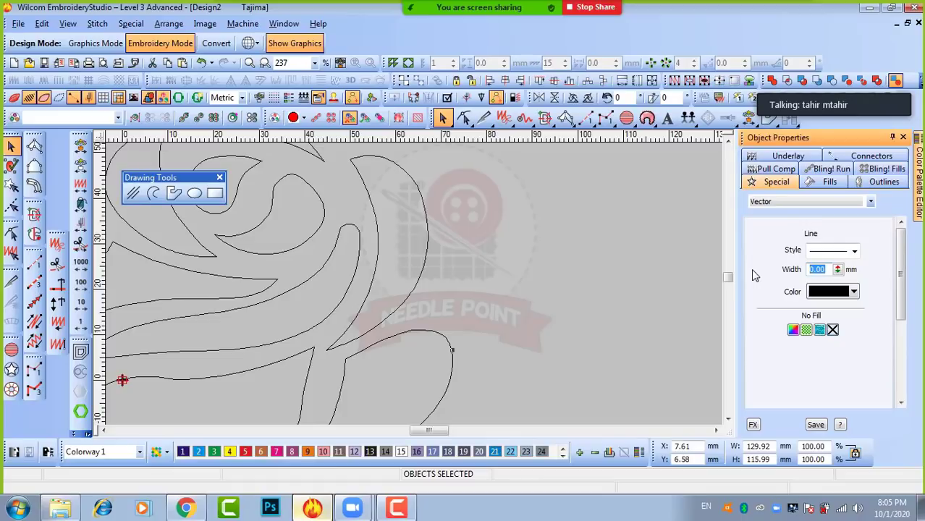
text(1)
key(Return)
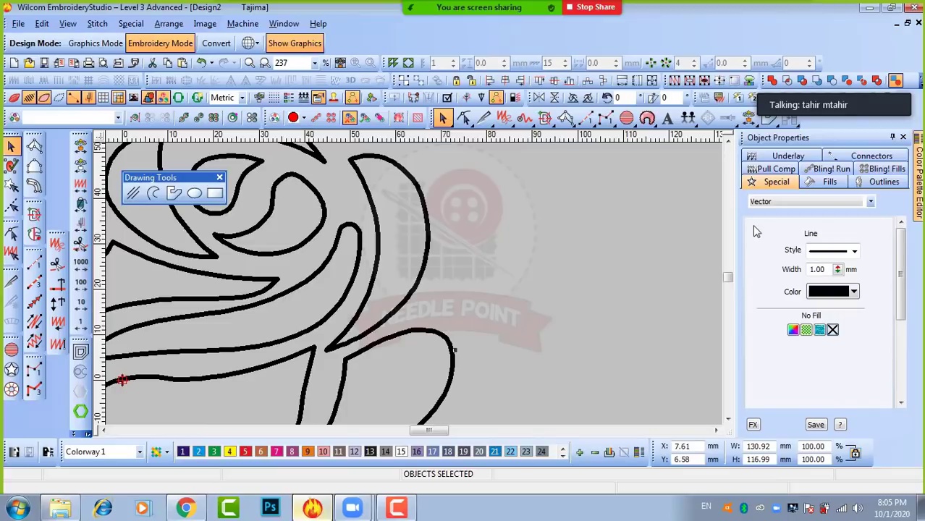
key(ctrl+z)
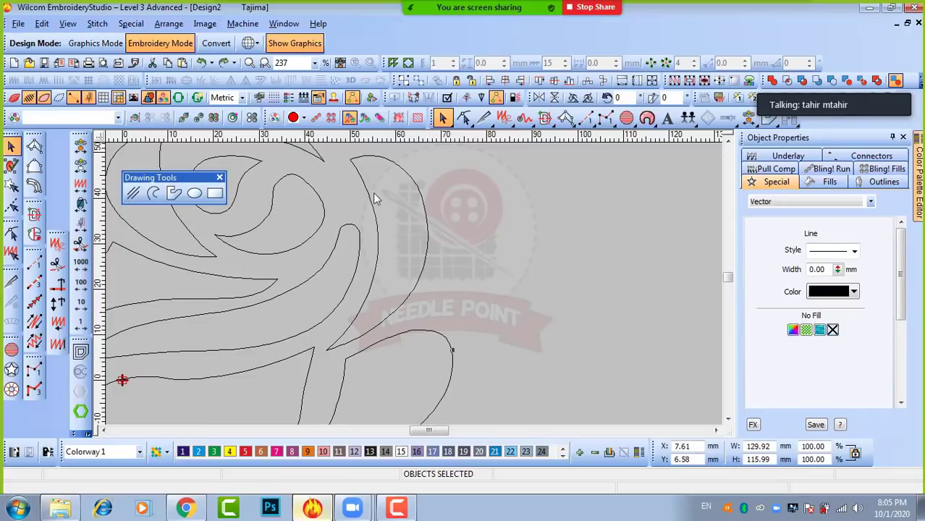
Try an orange line color on the selected petal outlines, and set the line color back to black.
scroll(374, 194, down, 1)
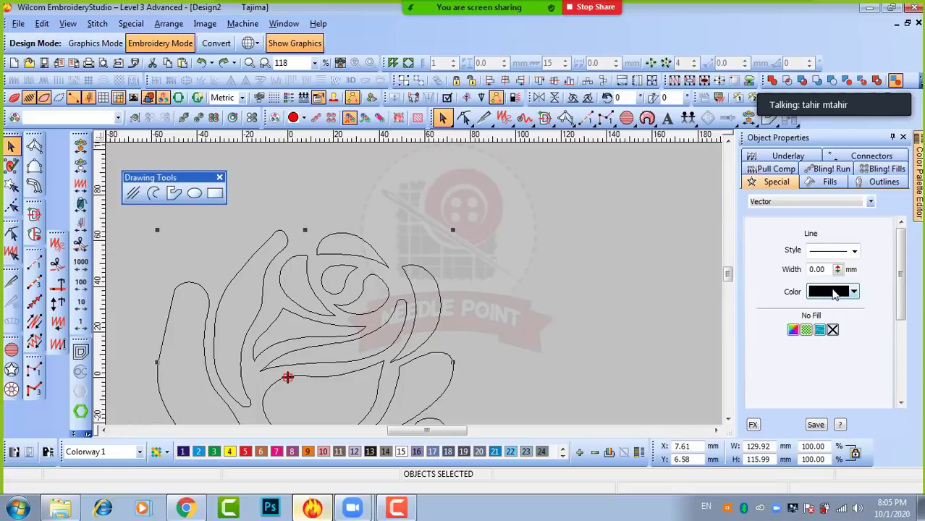
click(834, 292)
click(827, 322)
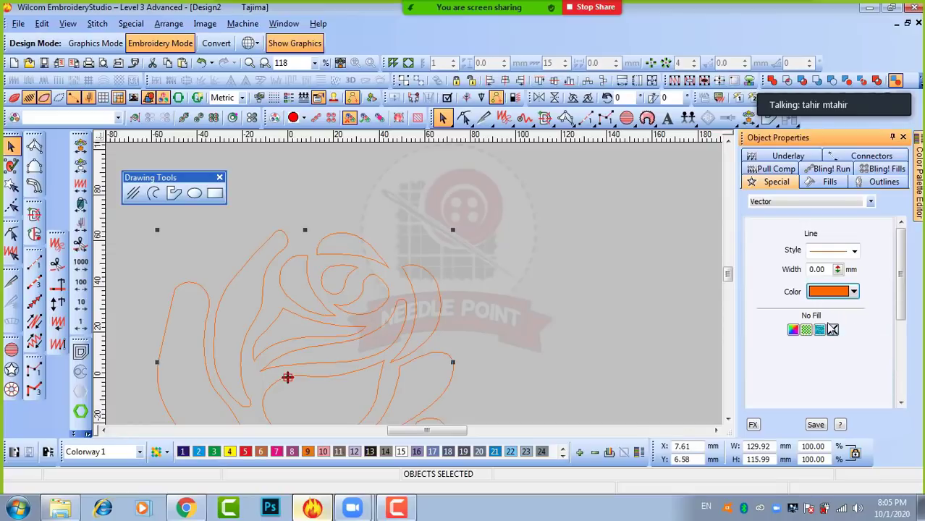
click(854, 292)
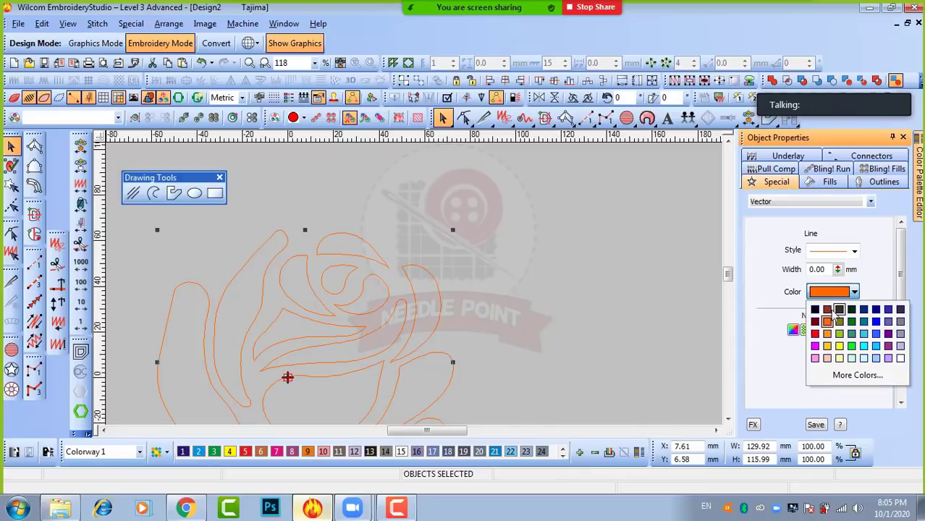
click(814, 312)
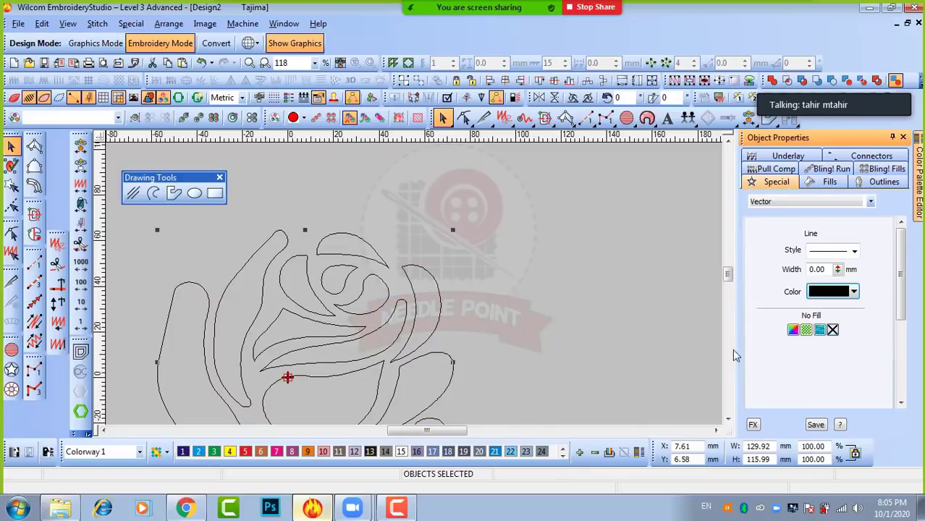
Apply a solid red fill to all selected petals and deselect them.
click(793, 331)
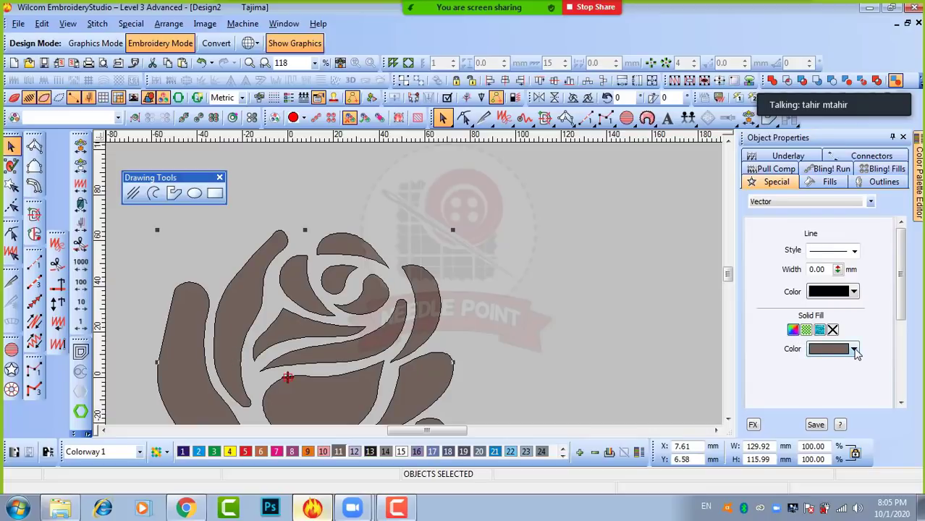
click(855, 350)
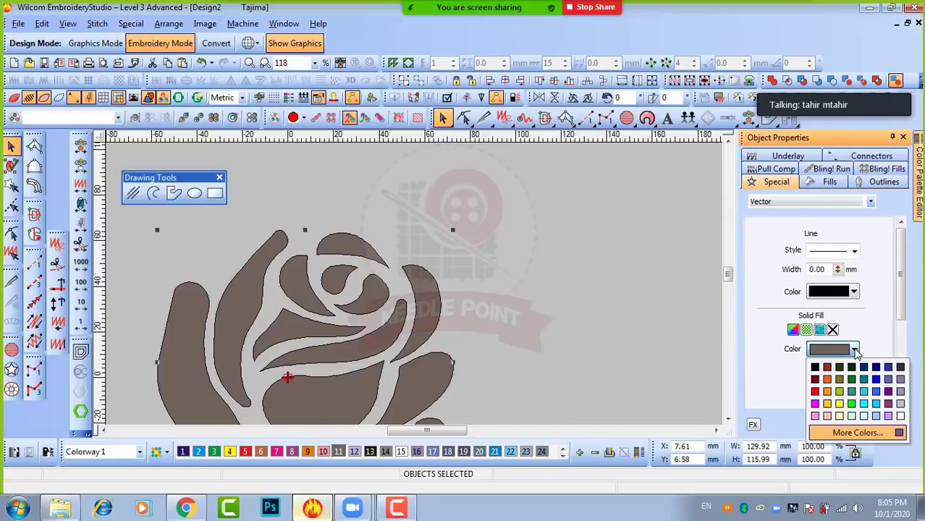
click(816, 392)
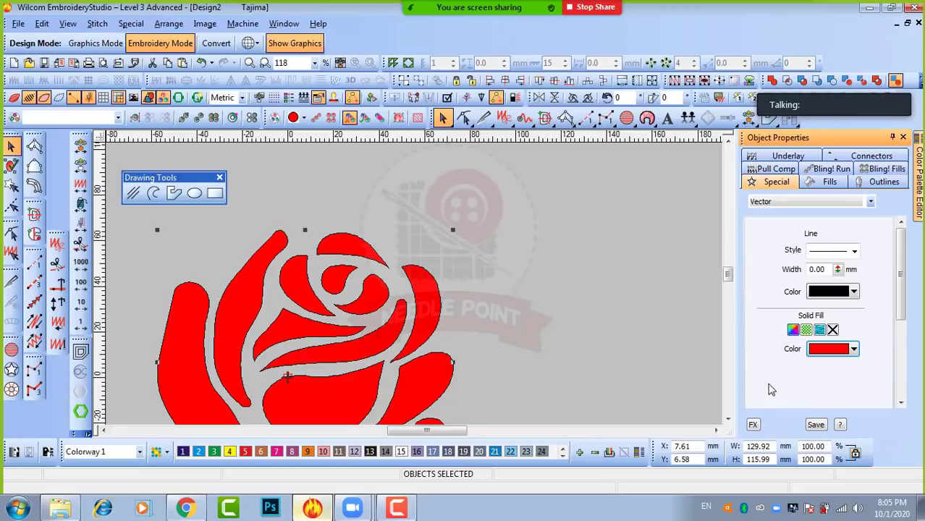
click(521, 329)
scroll(450, 303, down, 1)
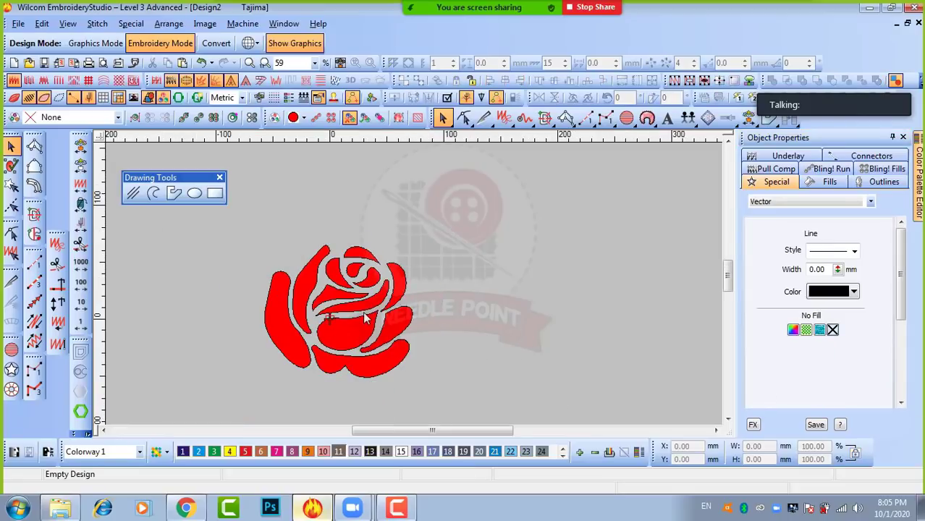
Move the original rose bitmap off the traced petals, placing it clear to the right of the red vector rose.
scroll(356, 312, up, 1)
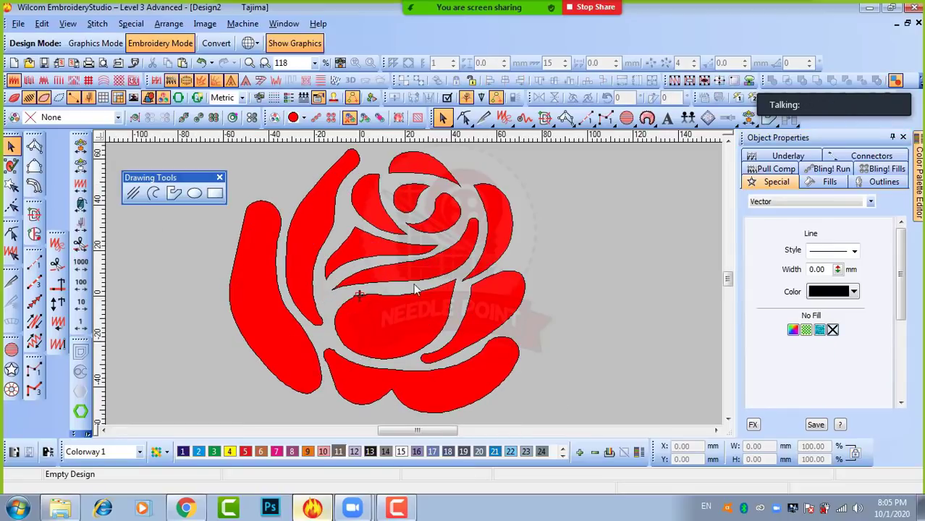
scroll(492, 274, down, 1)
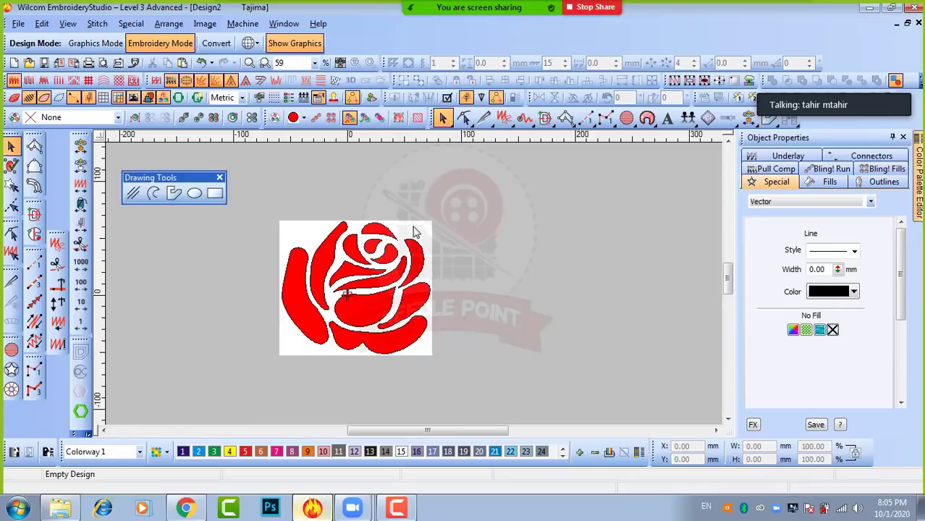
drag(415, 231, 572, 228)
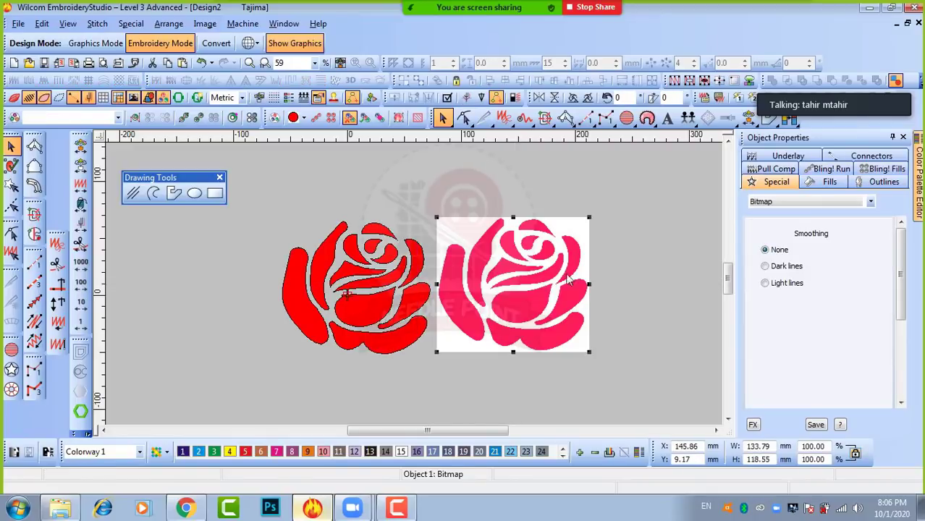
click(511, 404)
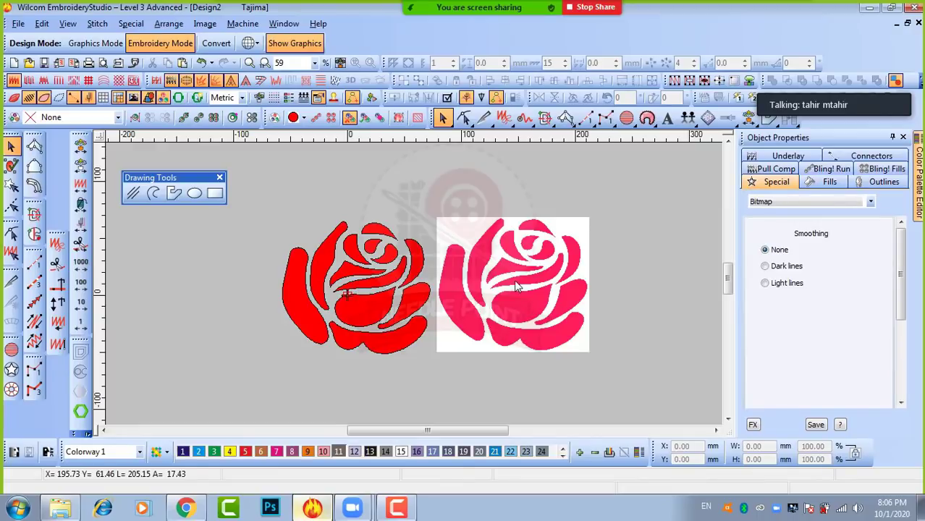
drag(515, 282, 519, 289)
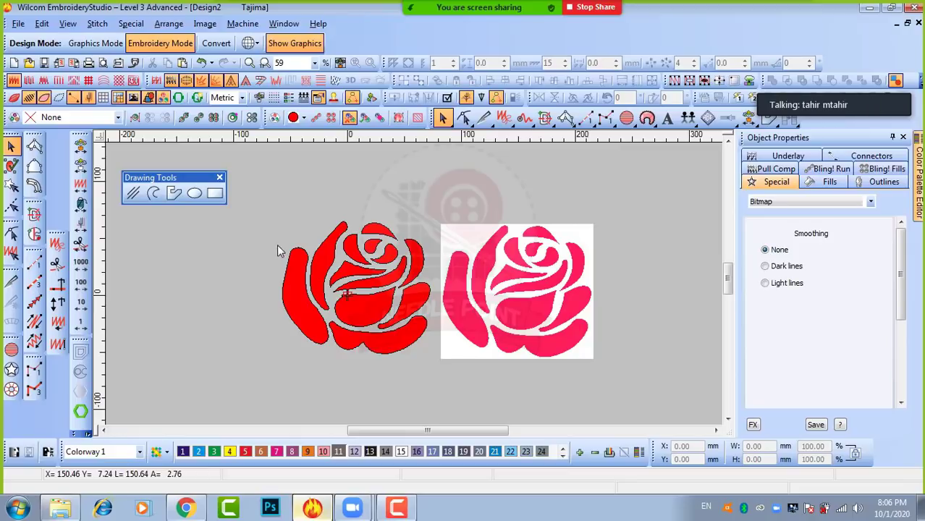
drag(165, 181, 179, 174)
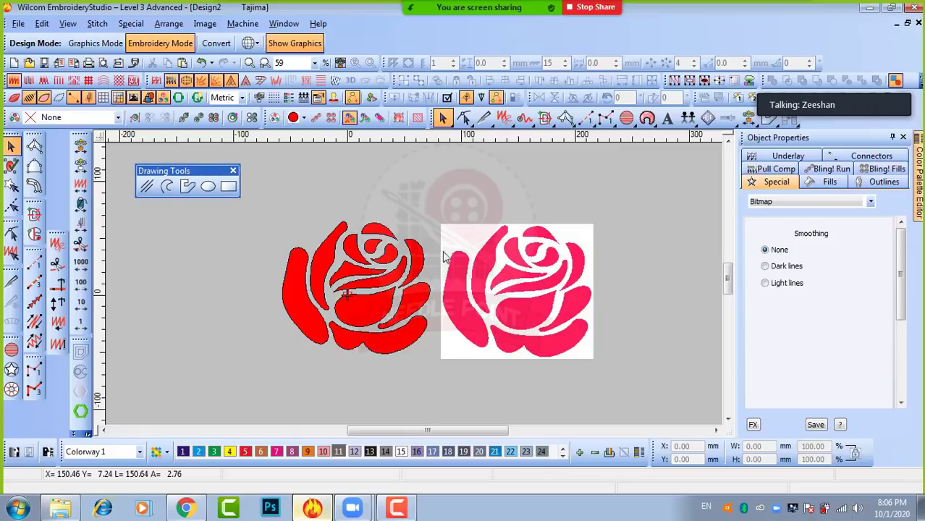
mouse_move(512, 283)
mouse_down()
mouse_move(519, 271)
mouse_move(524, 278)
mouse_up()
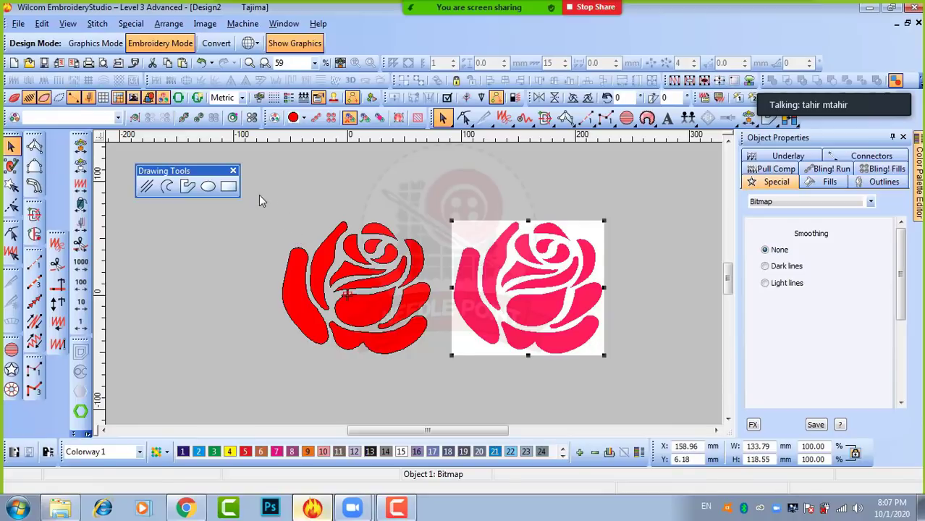
drag(259, 195, 439, 376)
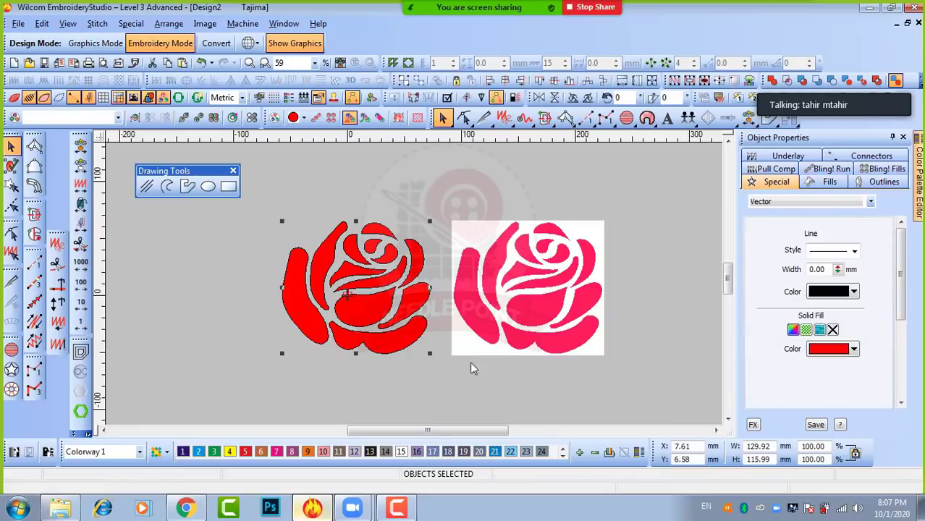
click(594, 371)
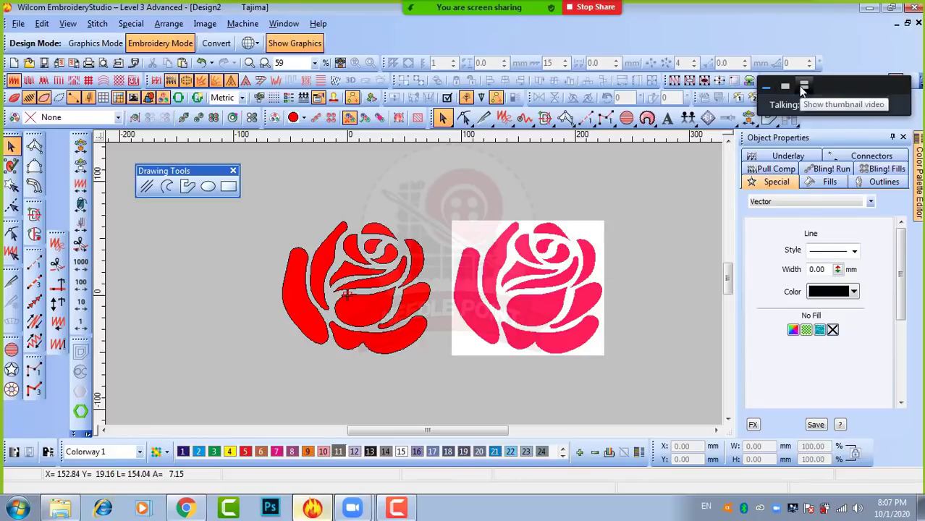
click(802, 87)
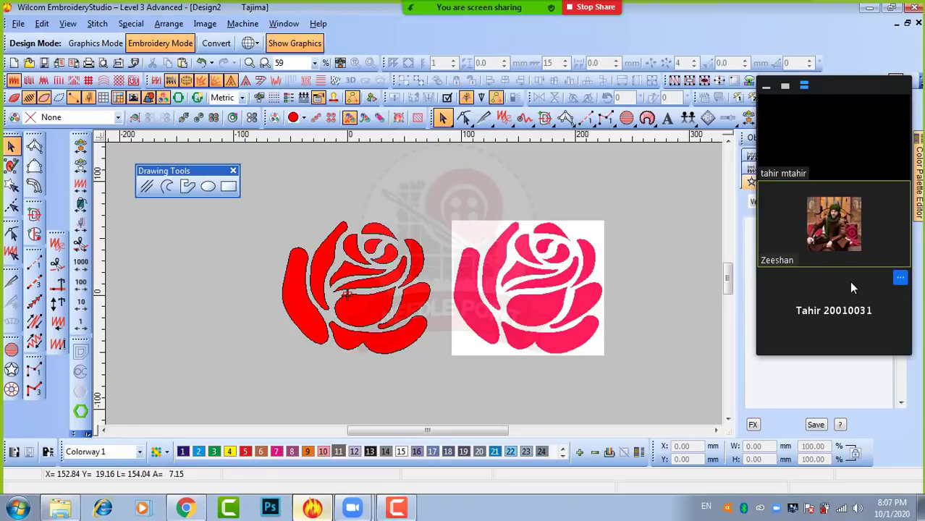
mouse_move(820, 262)
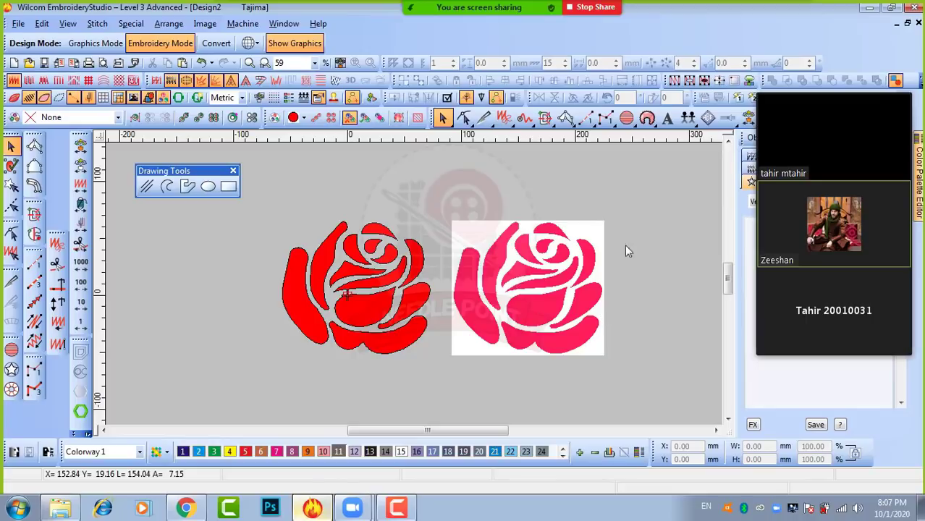
click(766, 88)
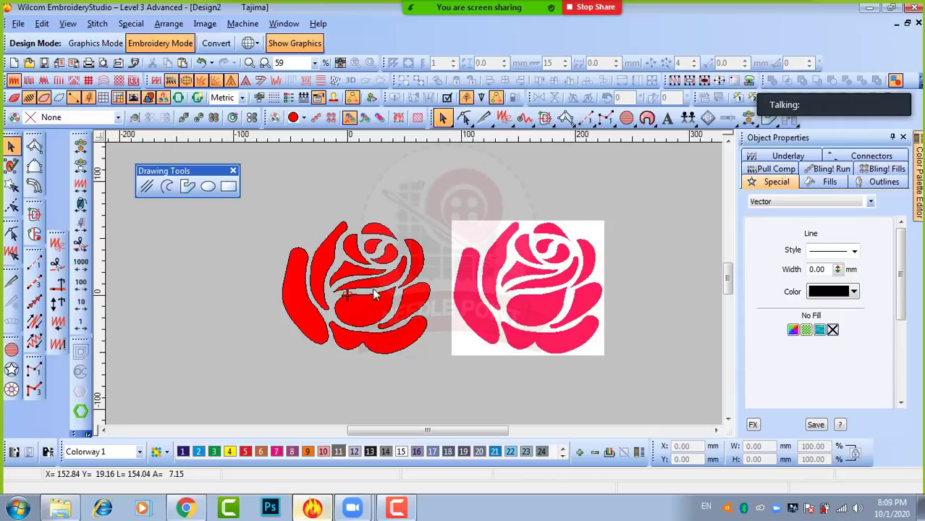
Save the design to the Desktop as an EMB design file named d.
click(16, 24)
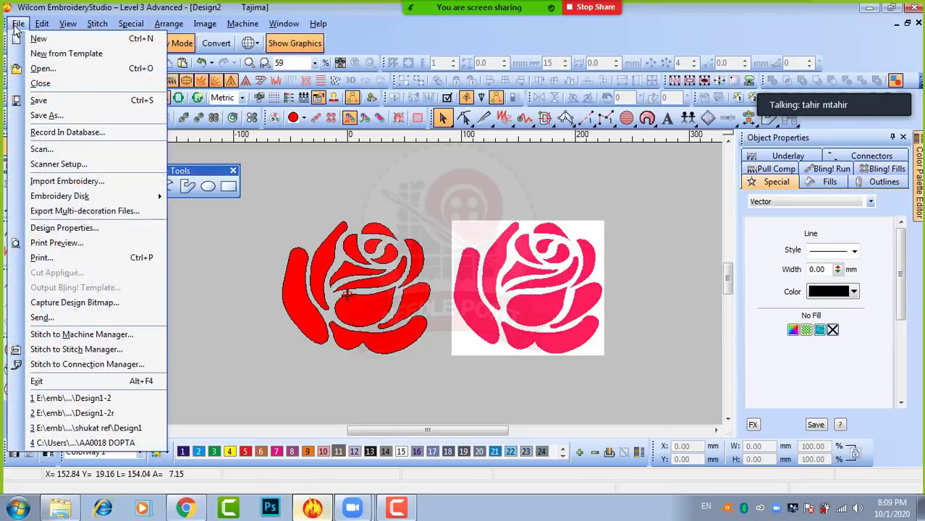
click(40, 116)
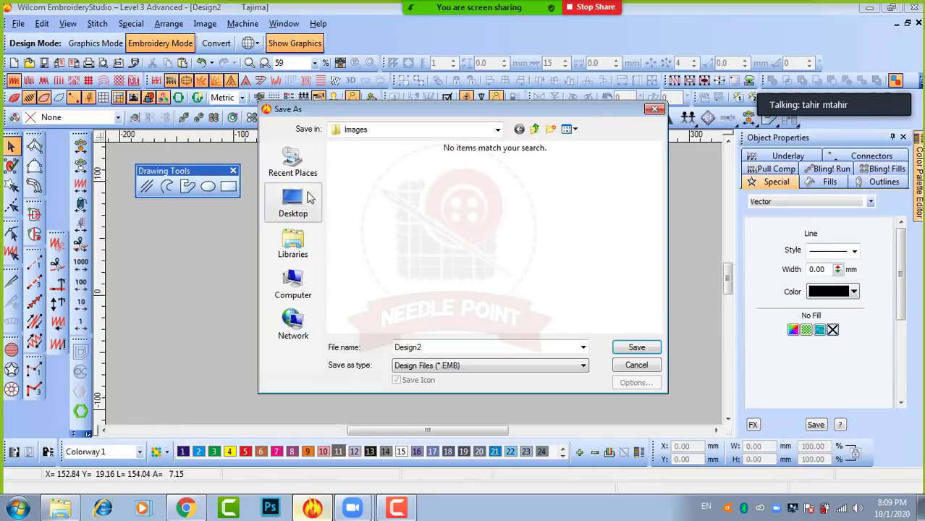
click(293, 203)
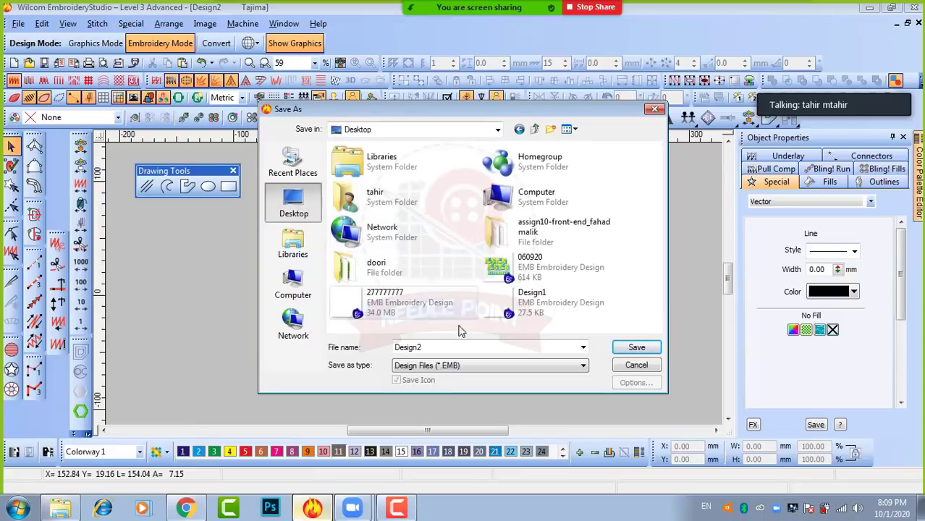
double_click(443, 348)
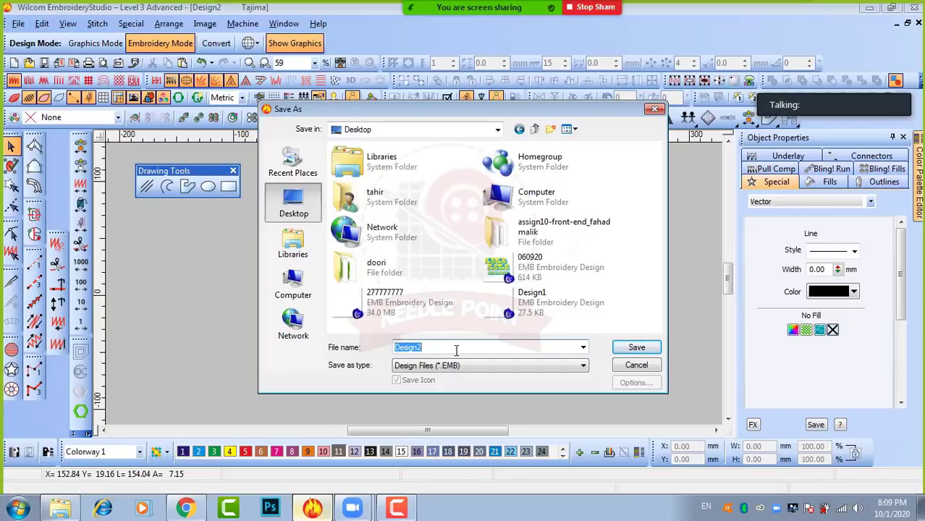
text(d)
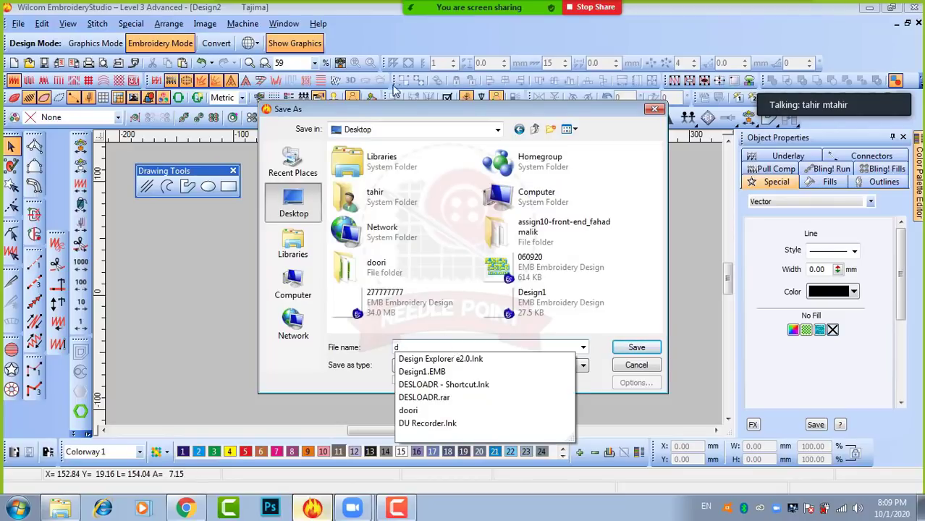
click(640, 349)
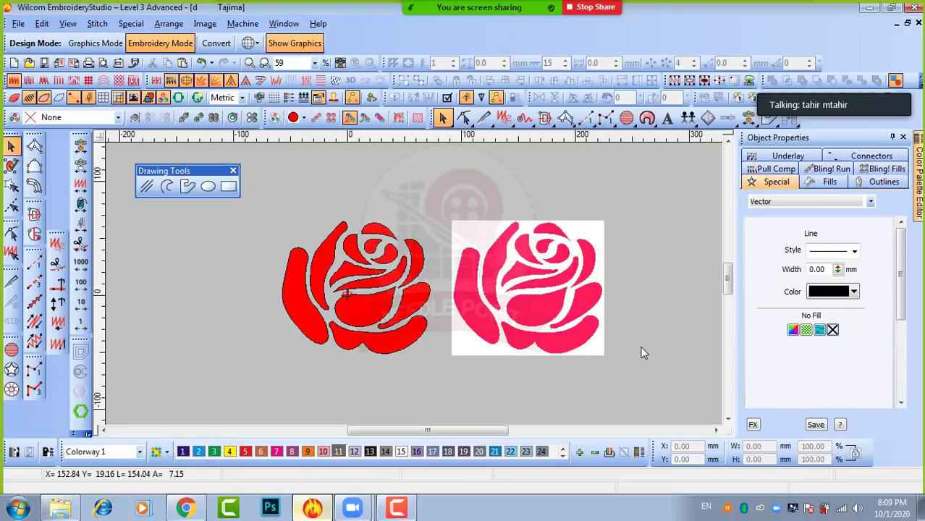
Capture the whole design at 1:1 with its background as a PNG image named d, saved to the Desktop.
key(0)
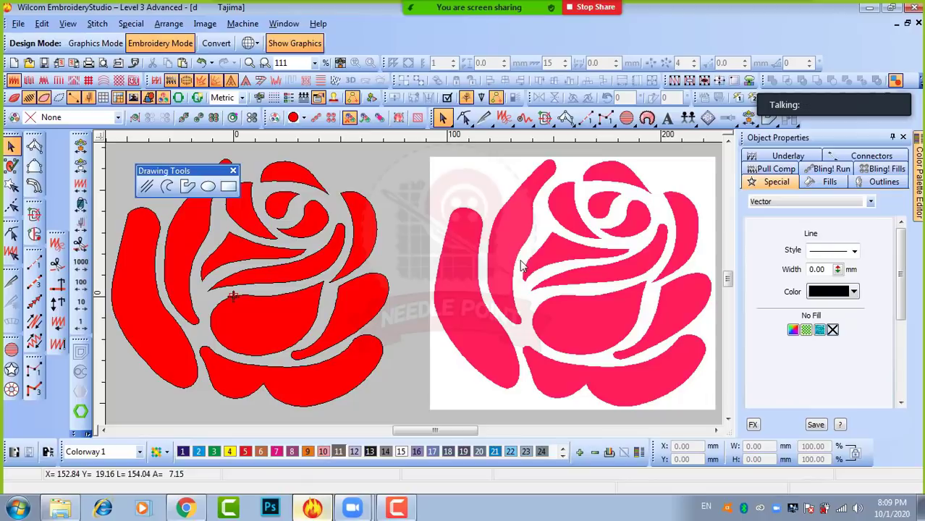
click(18, 26)
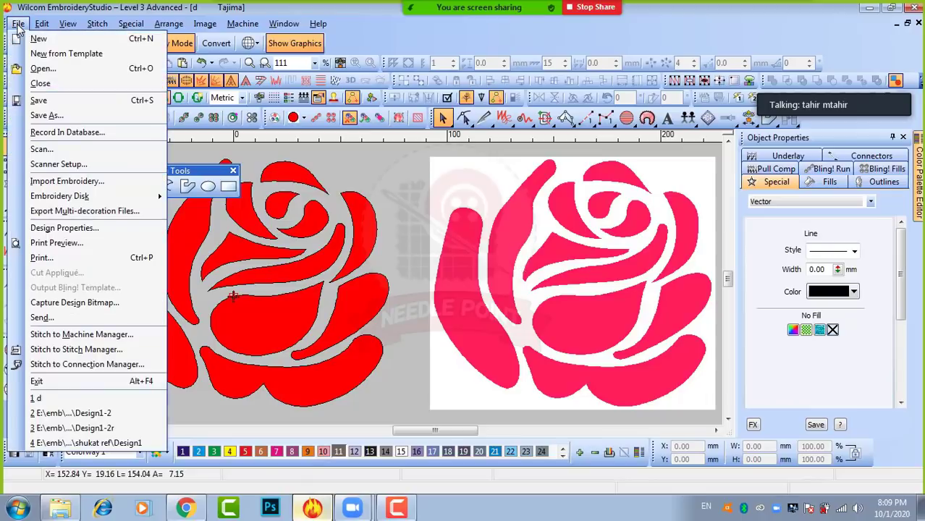
click(84, 308)
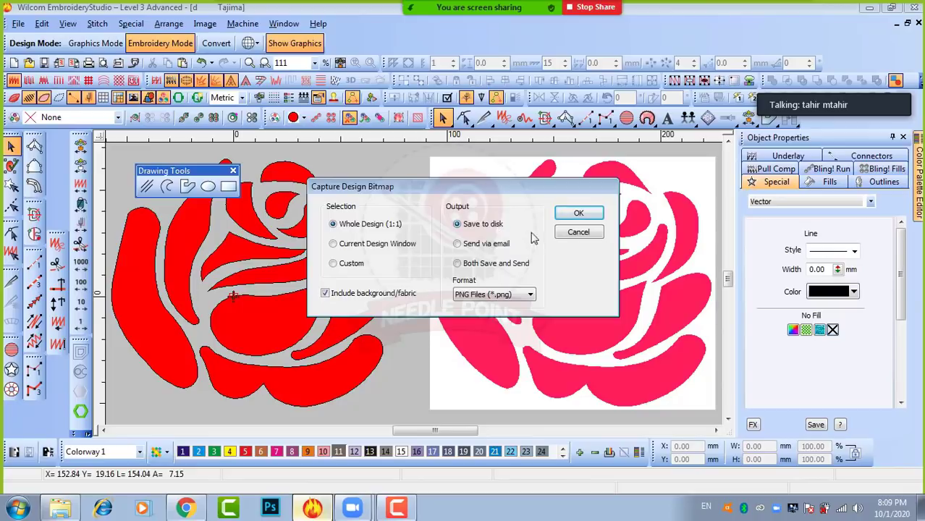
click(579, 215)
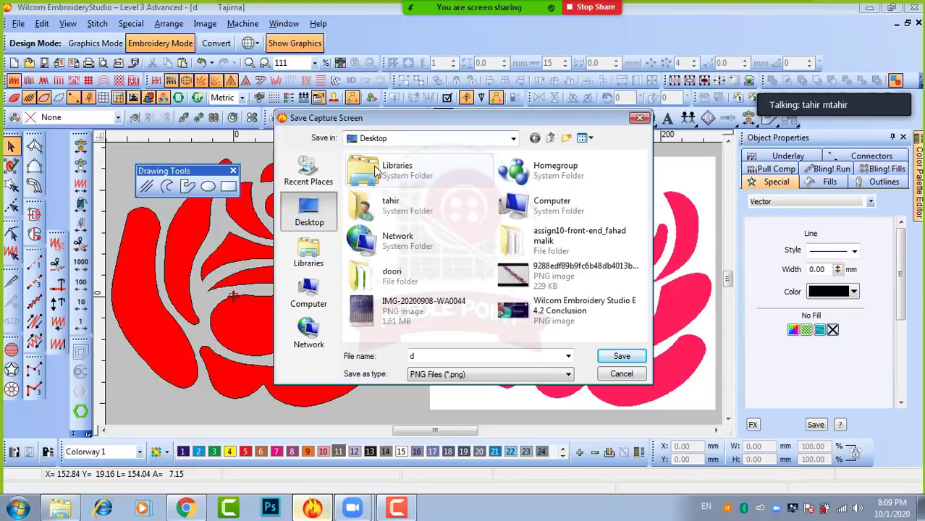
click(511, 374)
click(511, 378)
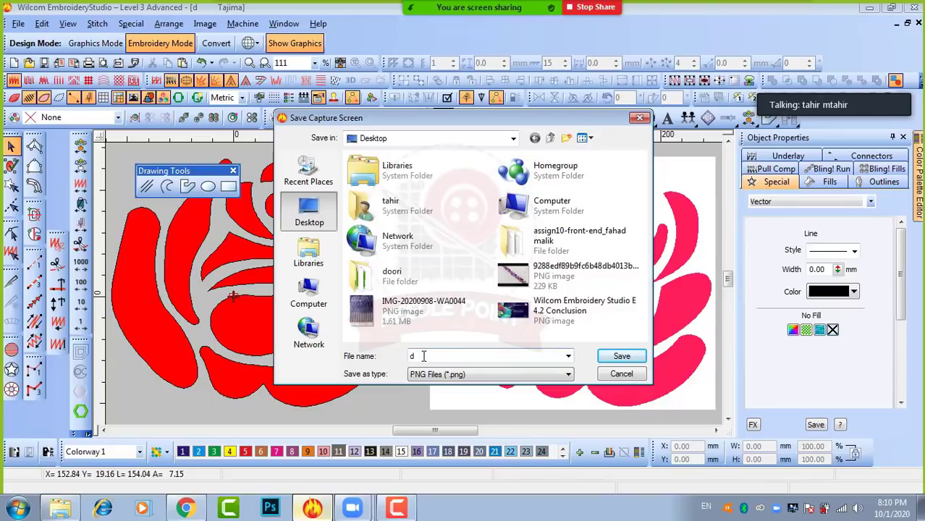
click(623, 357)
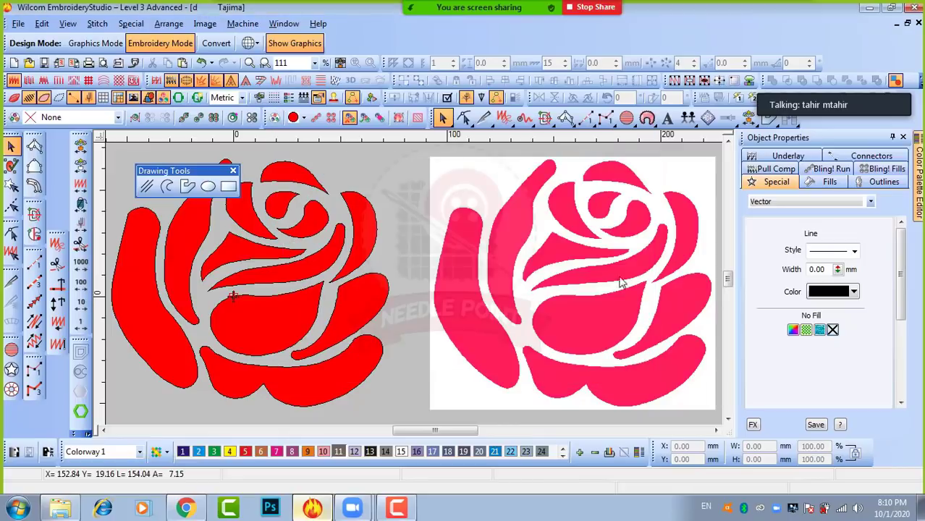
Open the captured image d from the Desktop, examine both roses up close, and close the image viewer.
click(871, 9)
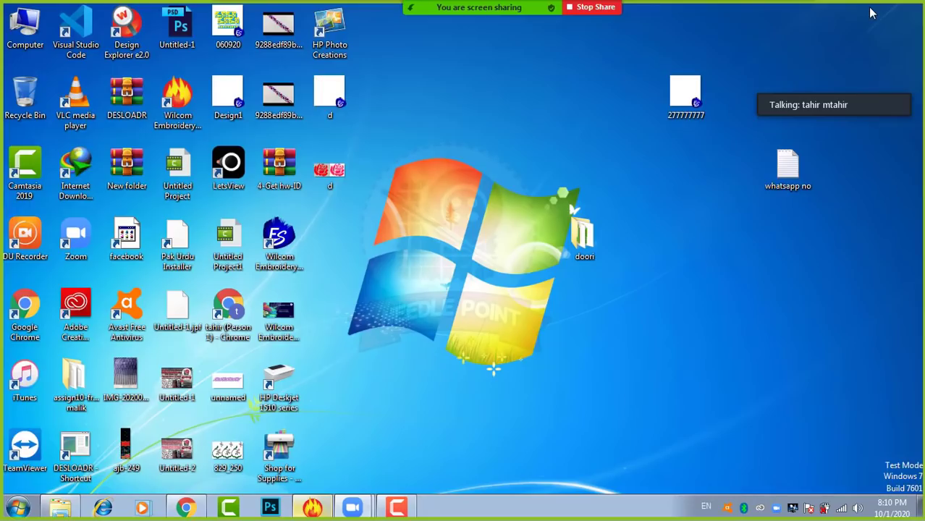
double_click(337, 178)
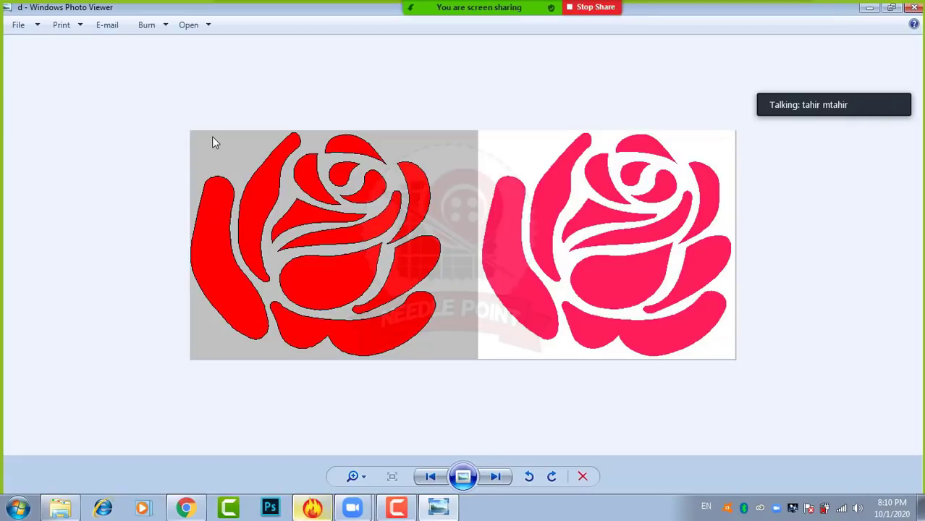
scroll(449, 278, up, 3)
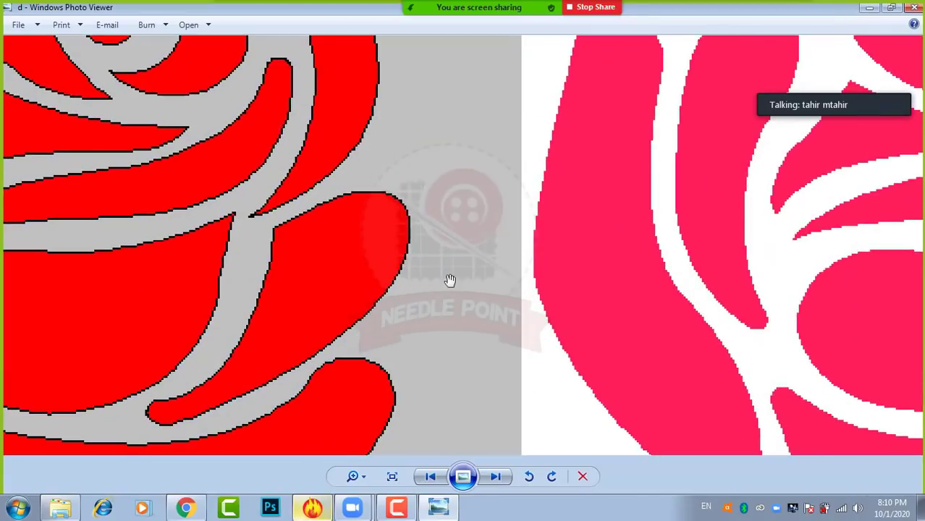
scroll(450, 279, down, 3)
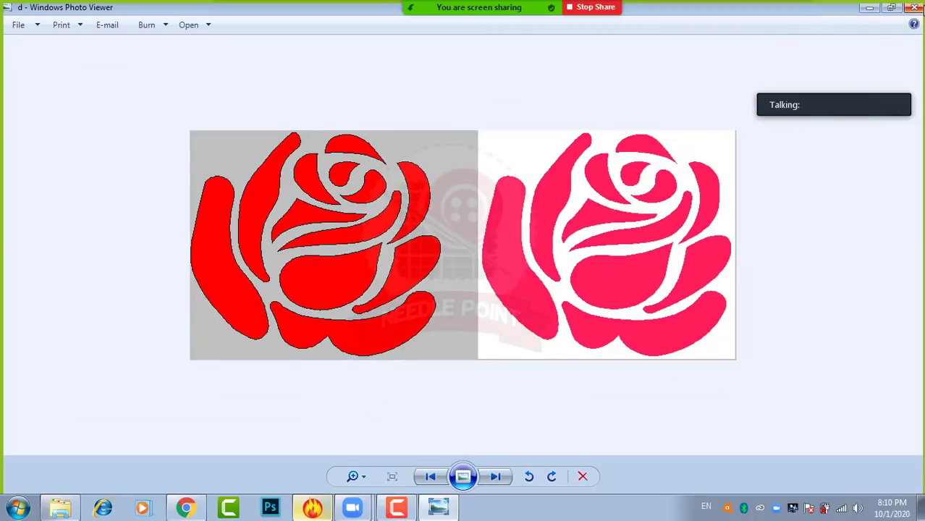
click(917, 8)
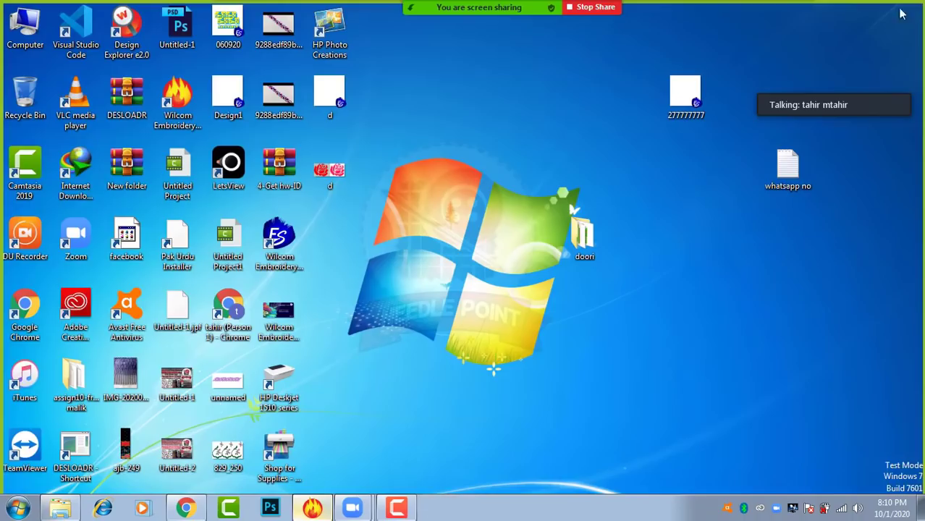
Switch back to Wilcom EmbroideryStudio and dock the floating Drawing Tools toolbar among the vertical toolbars.
click(316, 510)
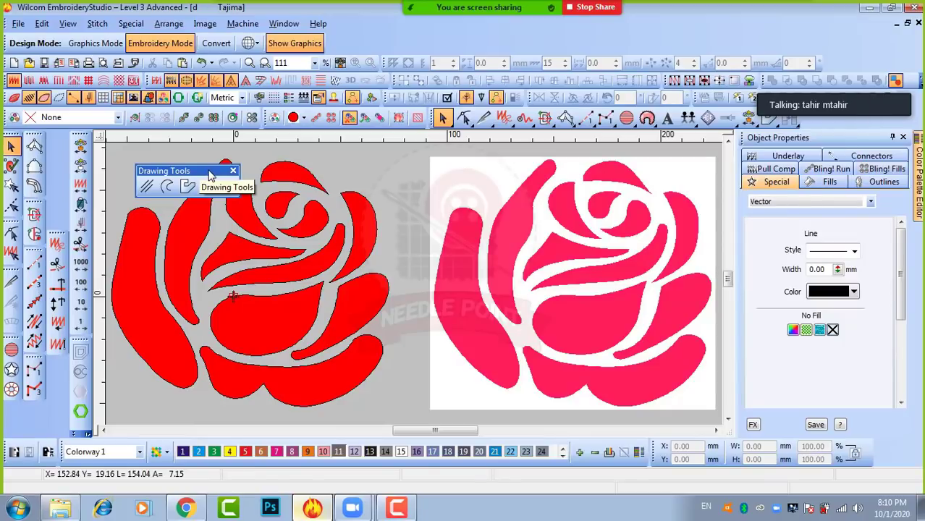
drag(209, 172, 64, 149)
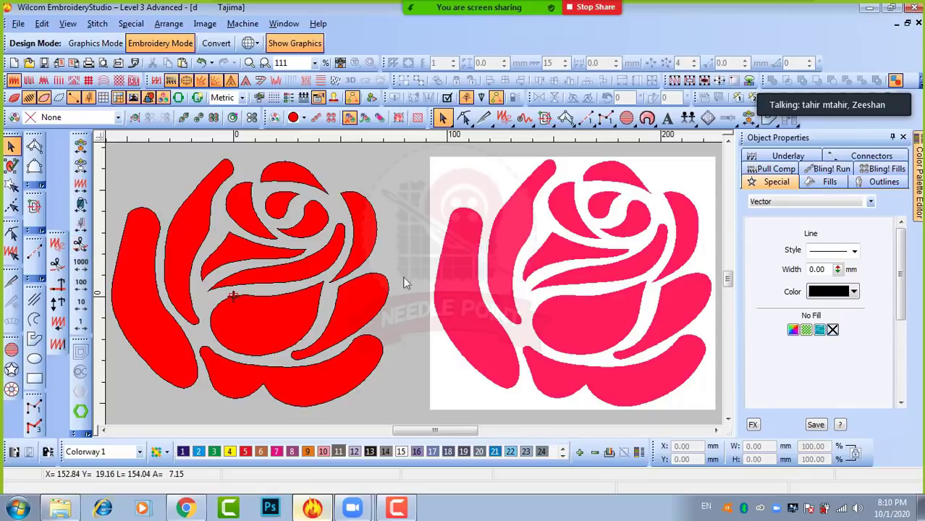